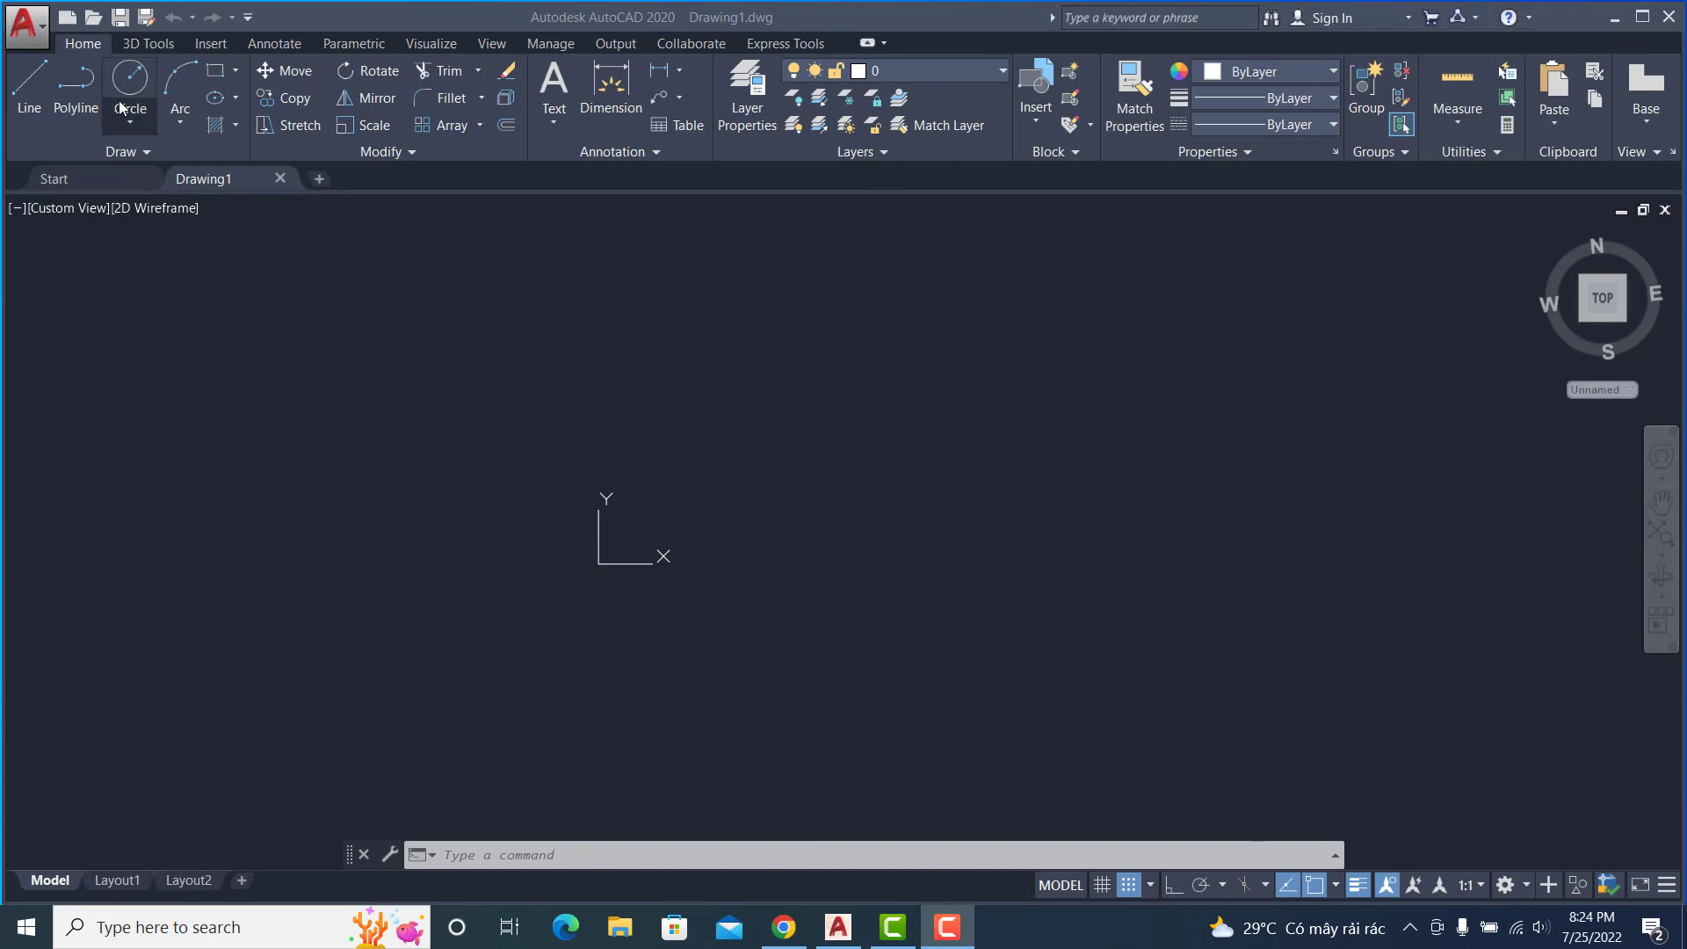
# Step: Draw a 36 by 36 square with RECTANG and zoom to fit it in view
pyautogui.click(879, 611)
pyautogui.click(1100, 404)
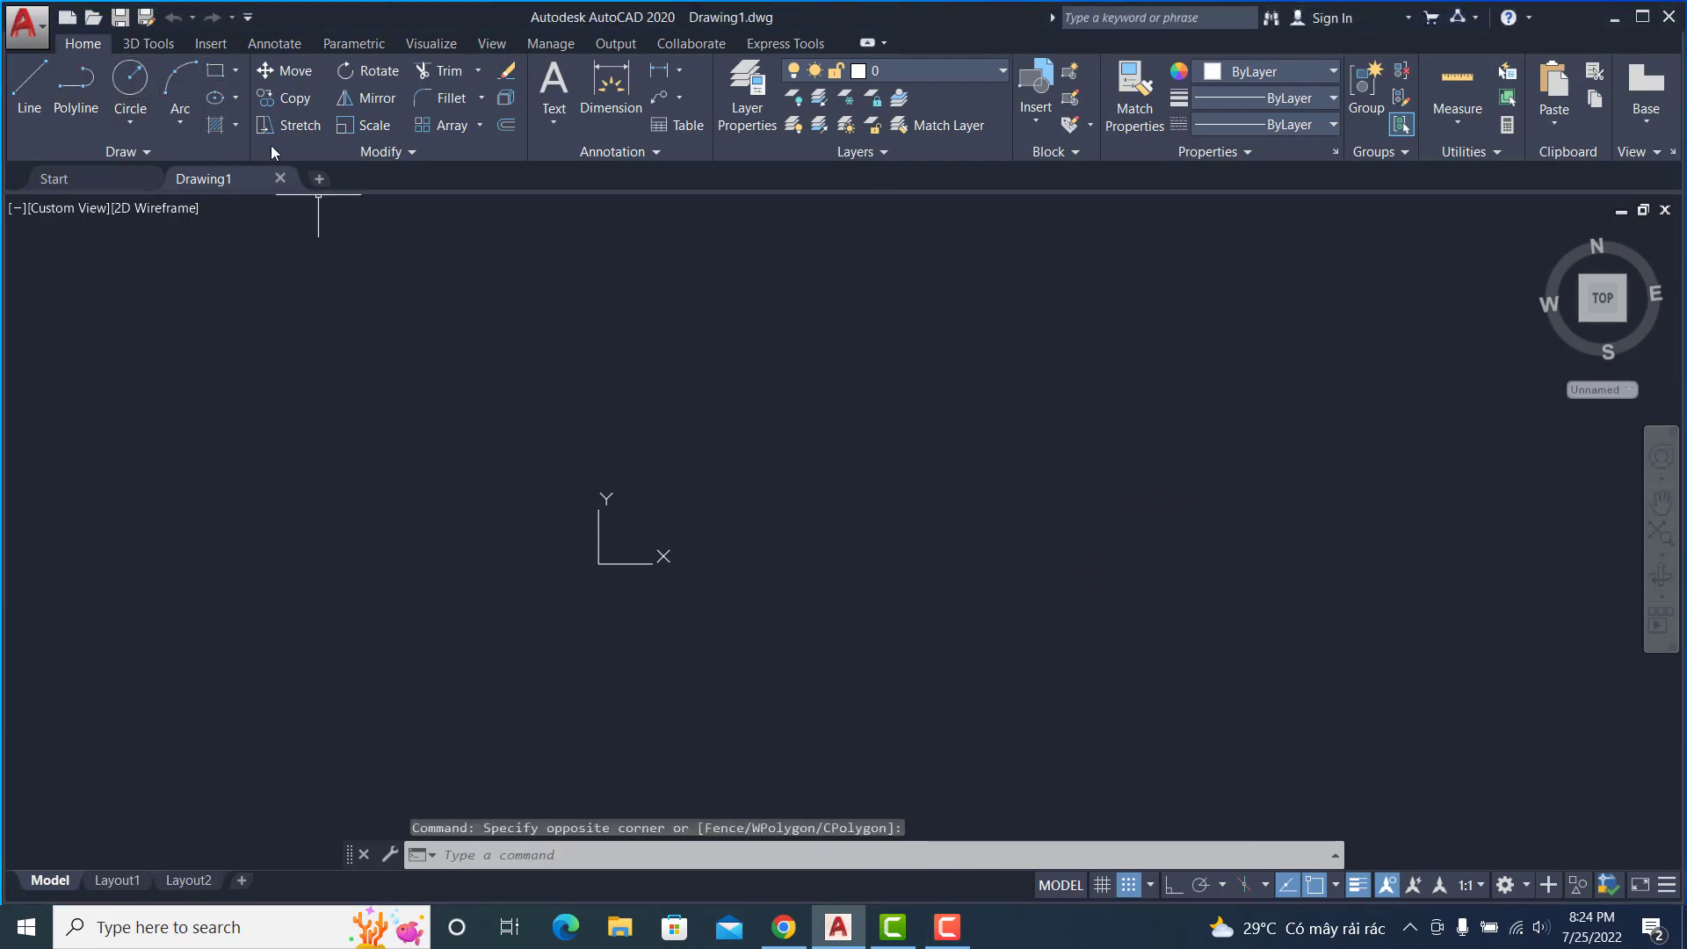
pyautogui.click(215, 72)
pyautogui.click(884, 563)
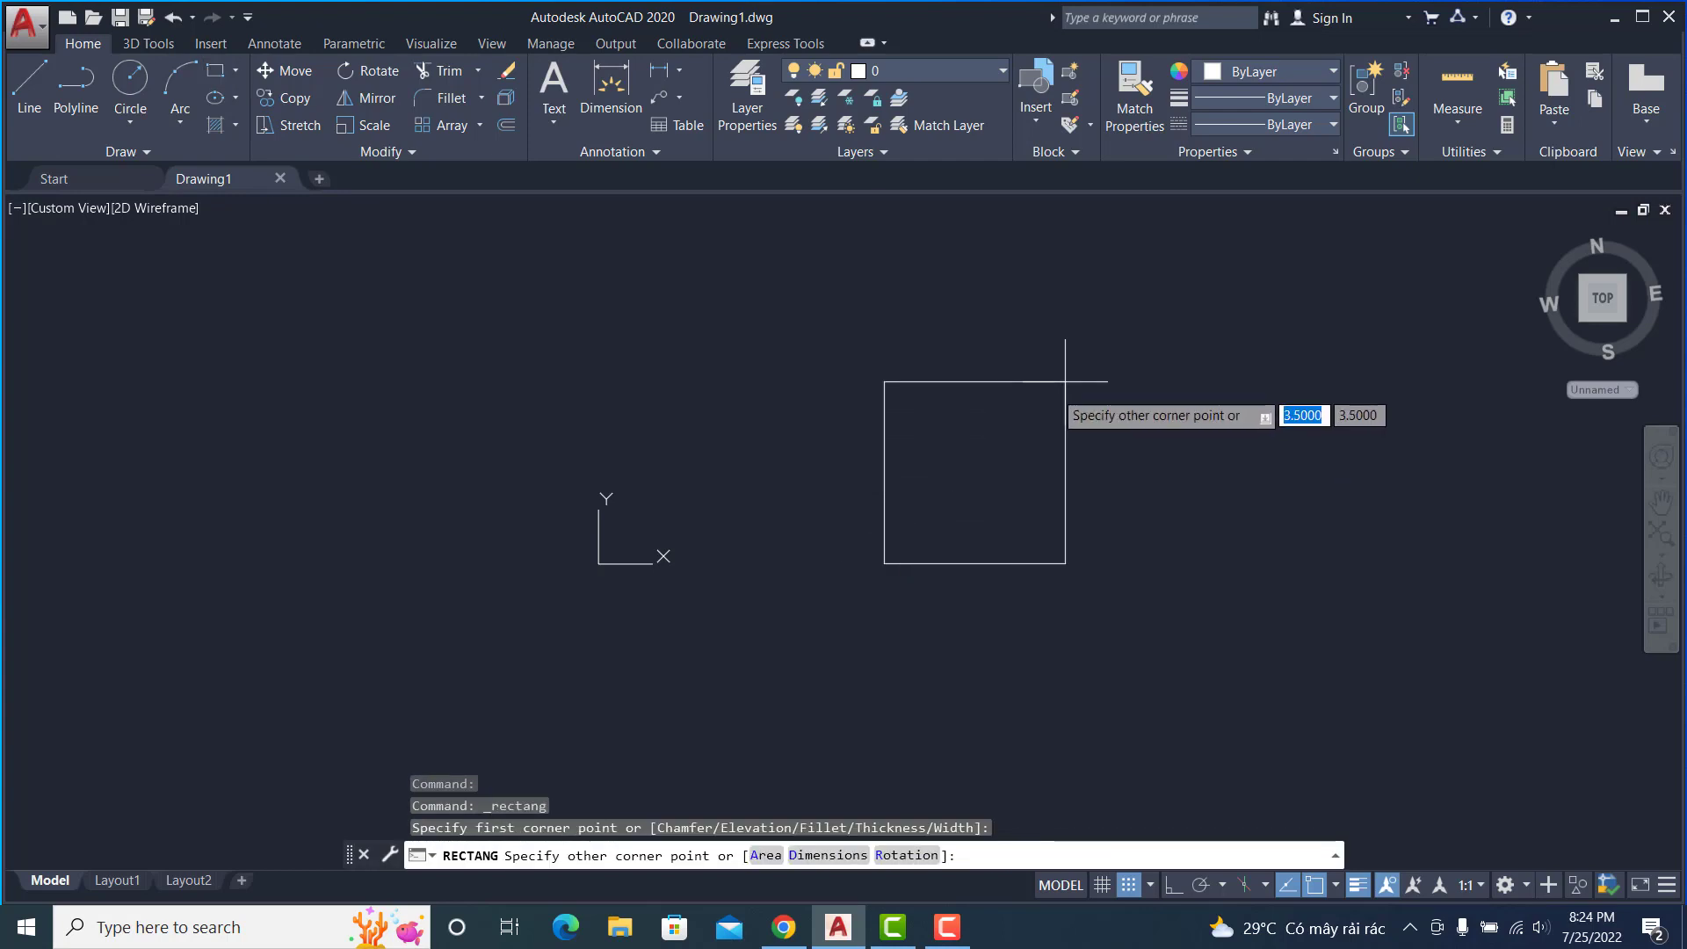
pyautogui.write('@36')
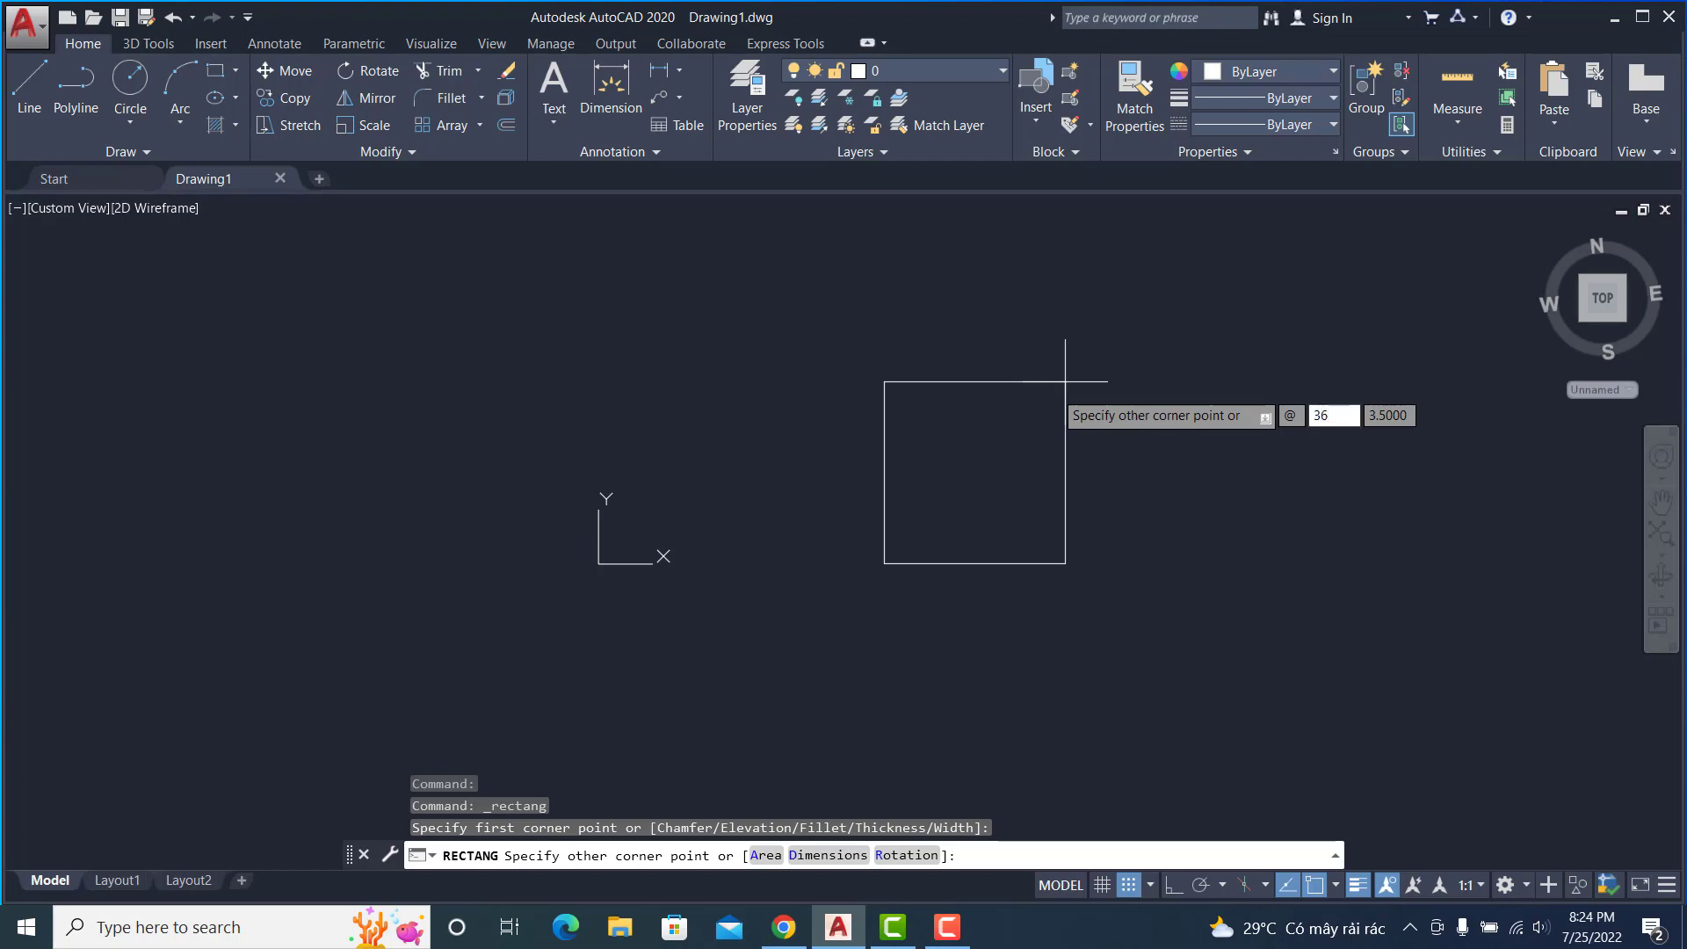
pyautogui.press('Tab')
pyautogui.write('3')
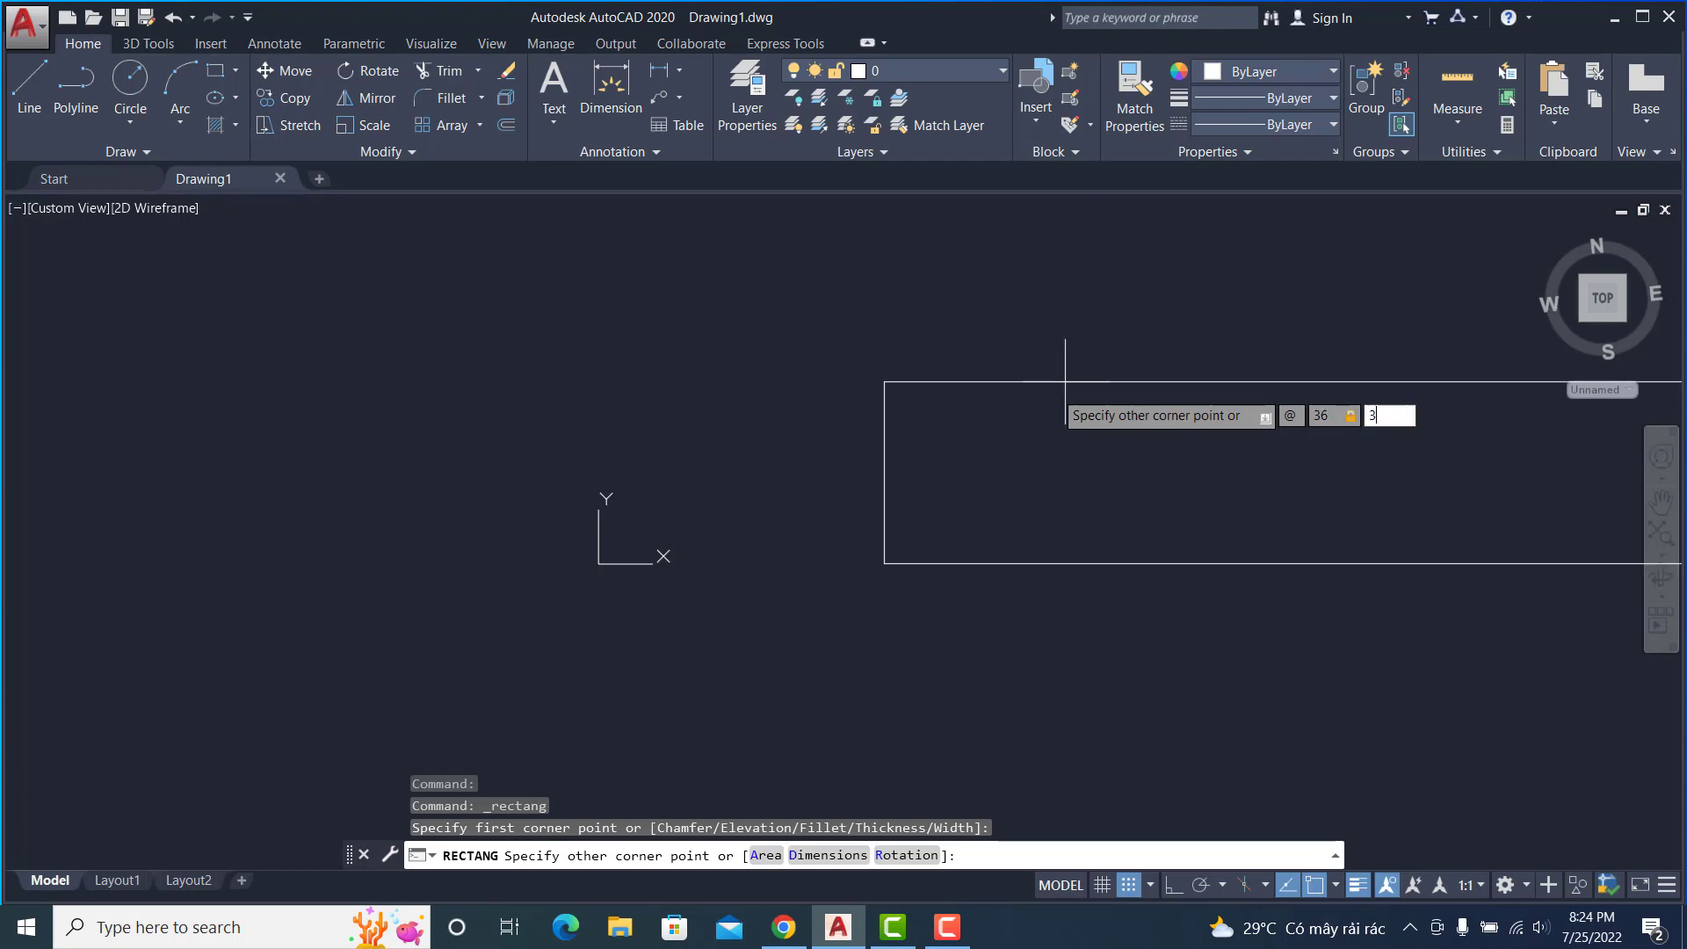
pyautogui.press('Return')
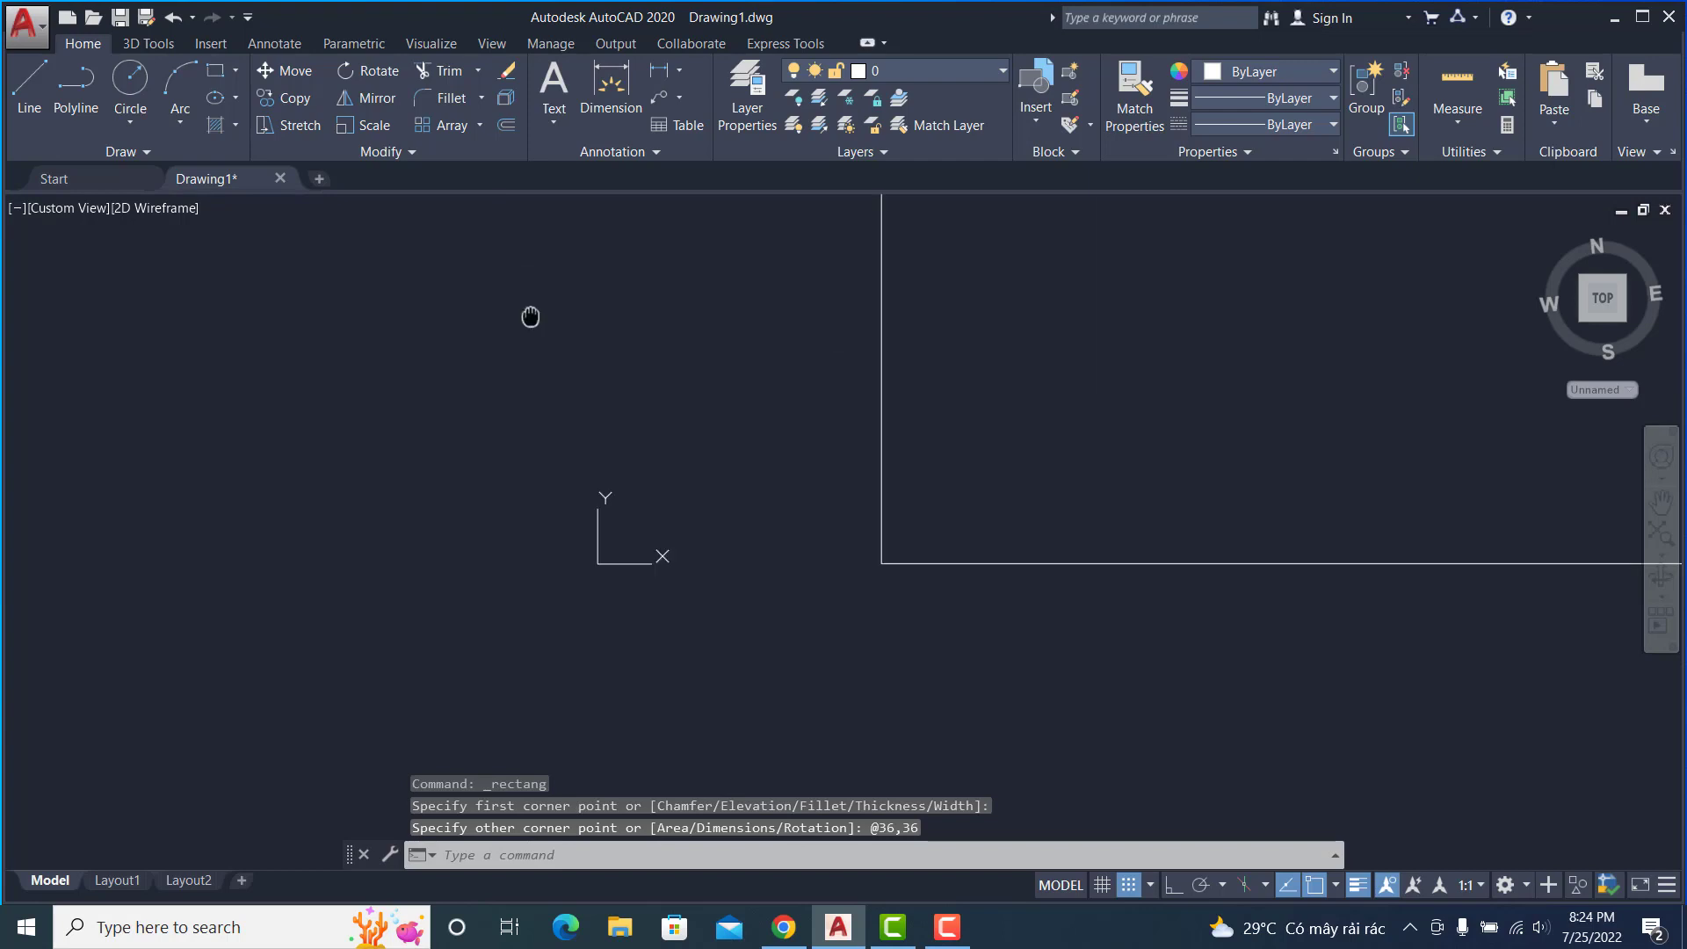
pyautogui.middleClick(532, 318)
pyautogui.middleClick(533, 317)
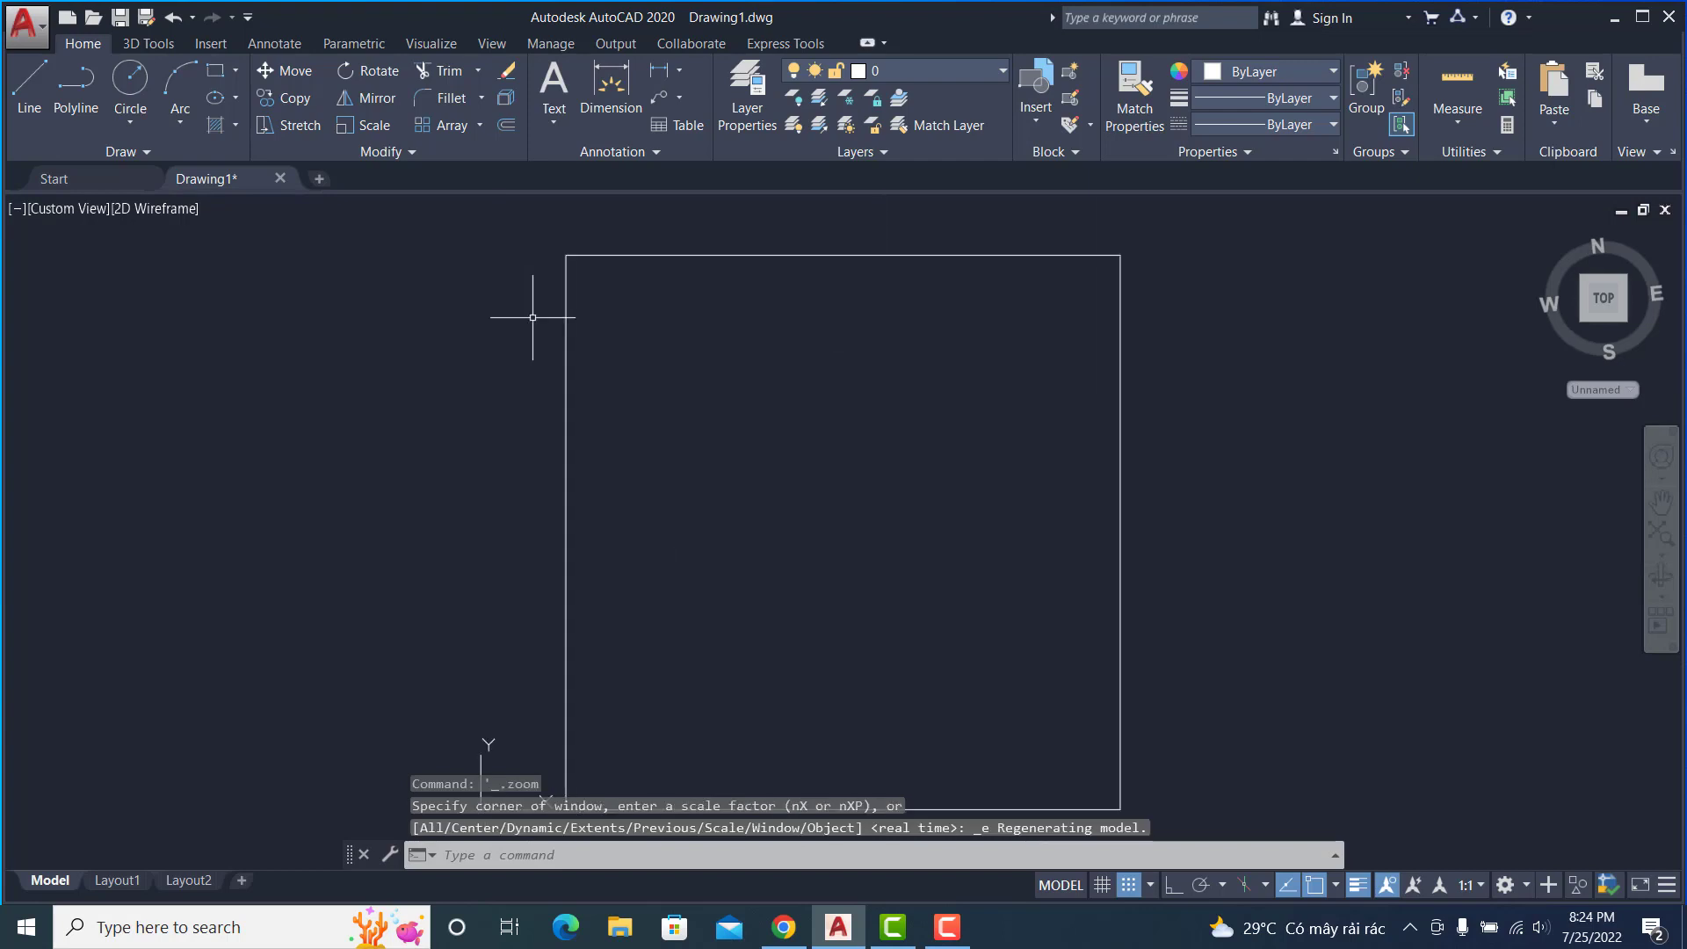
# Step: Draw a diagonal line from the square's top-left to bottom-right corner
pyautogui.click(29, 88)
pyautogui.click(566, 255)
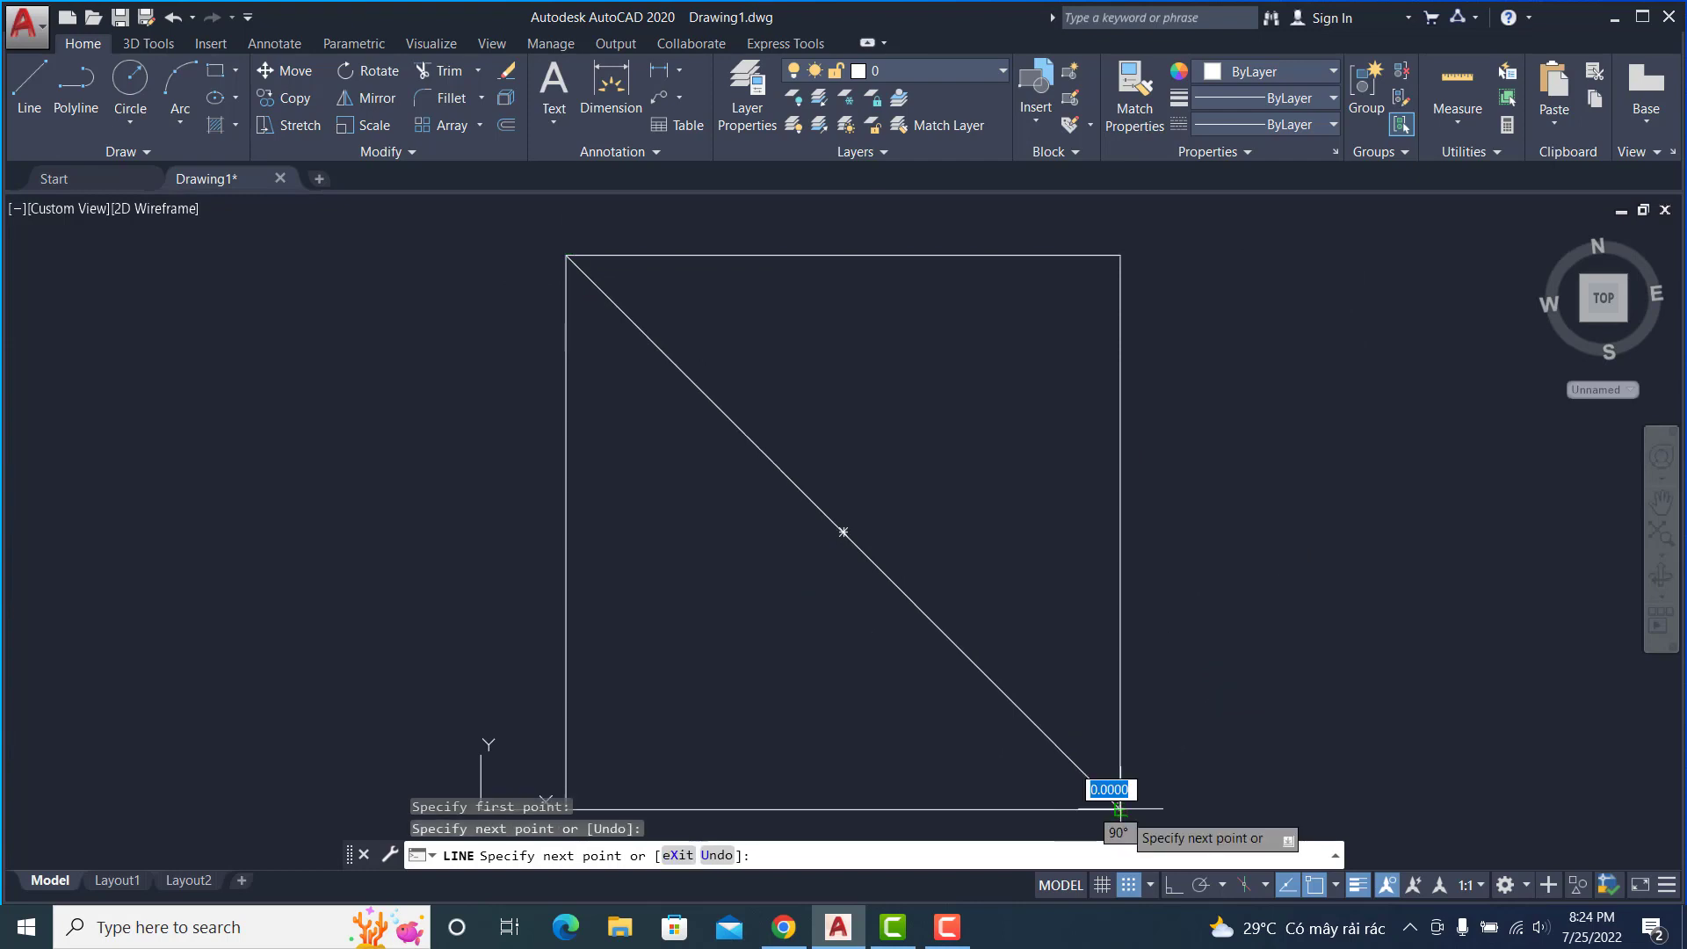
pyautogui.click(1119, 809)
# Step: Draw a radius-10 circle centred on the diagonal's midpoint, then switch to the isometric home view
pyautogui.click(131, 87)
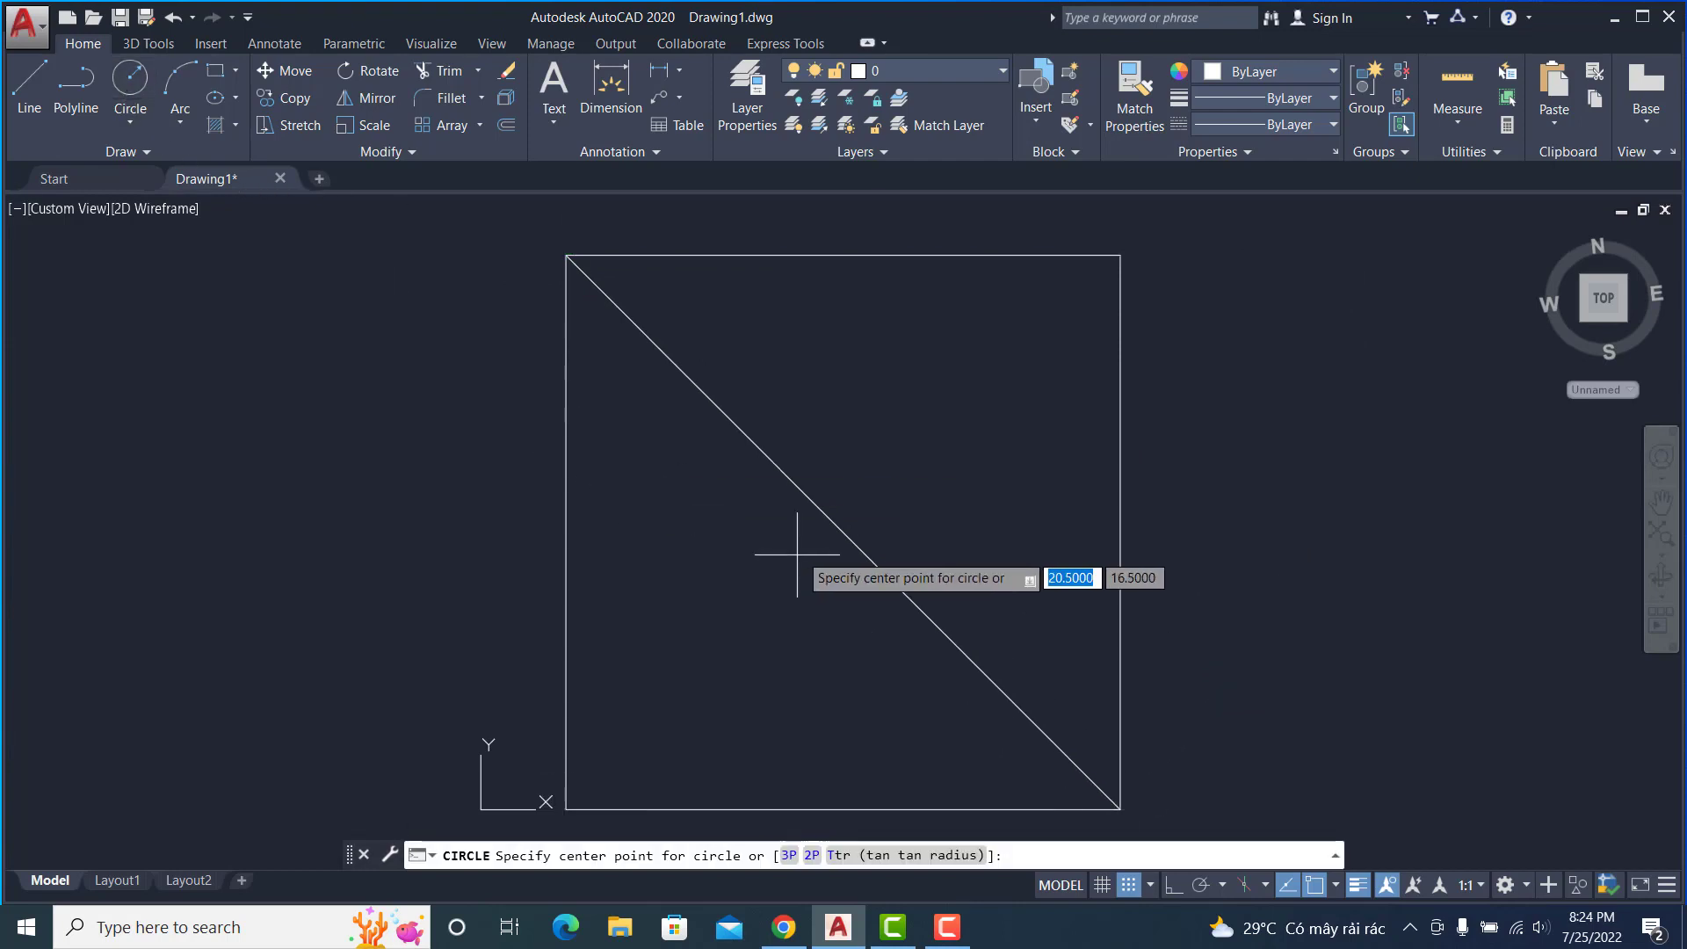
pyautogui.click(843, 531)
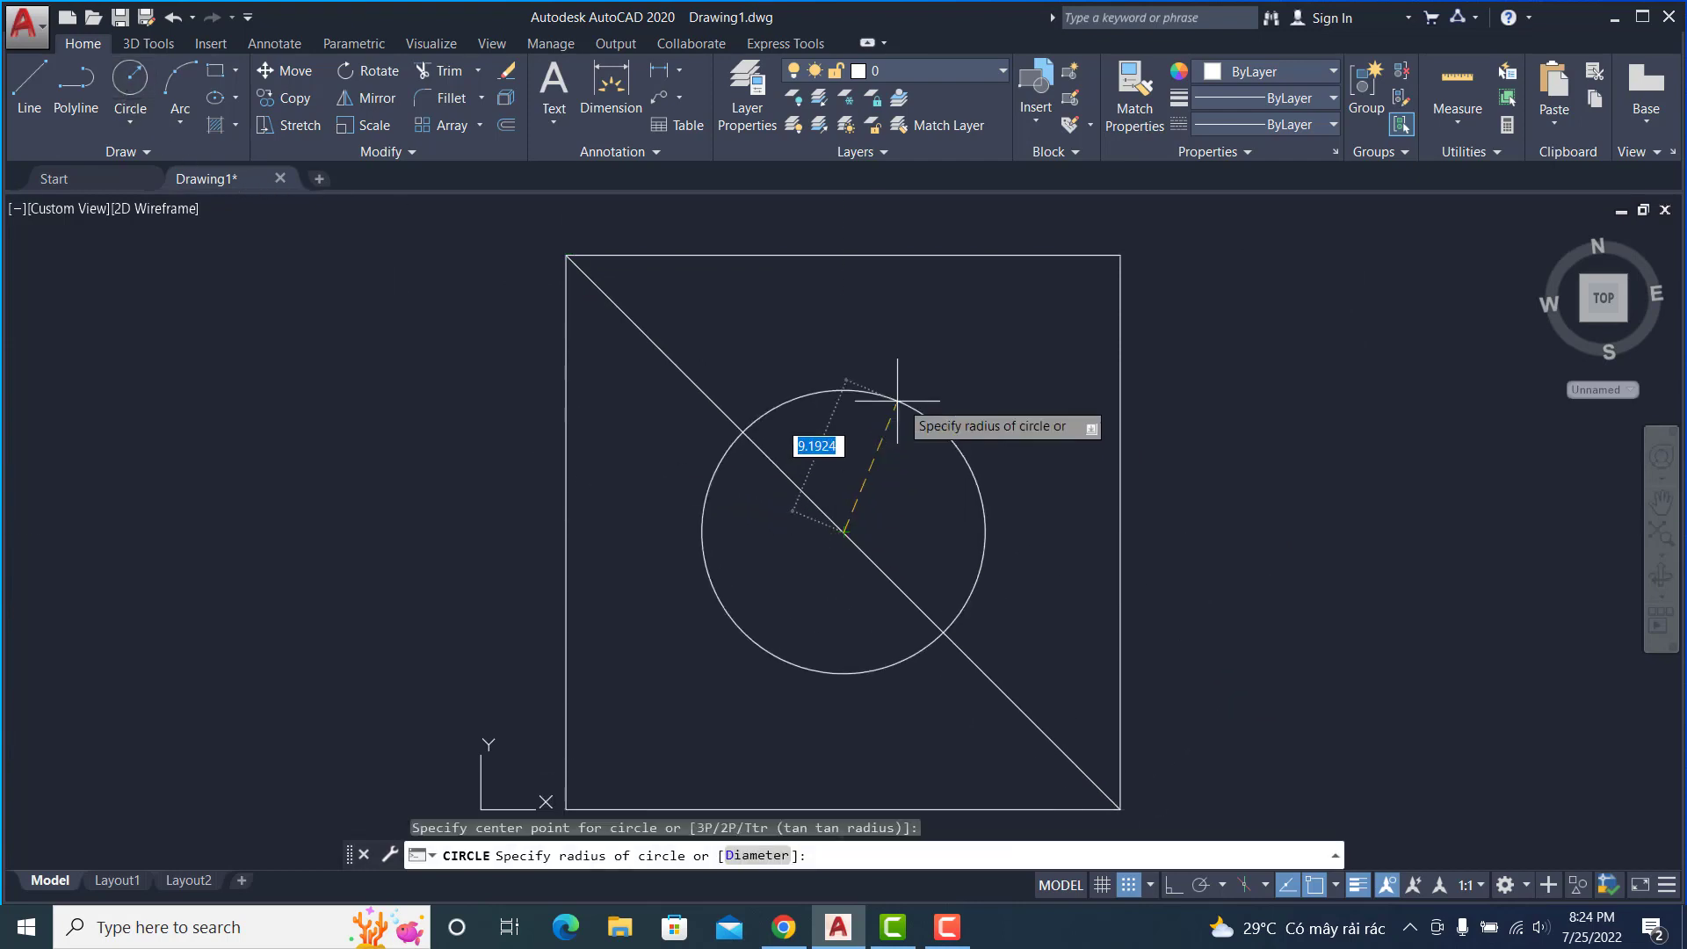
pyautogui.click(910, 372)
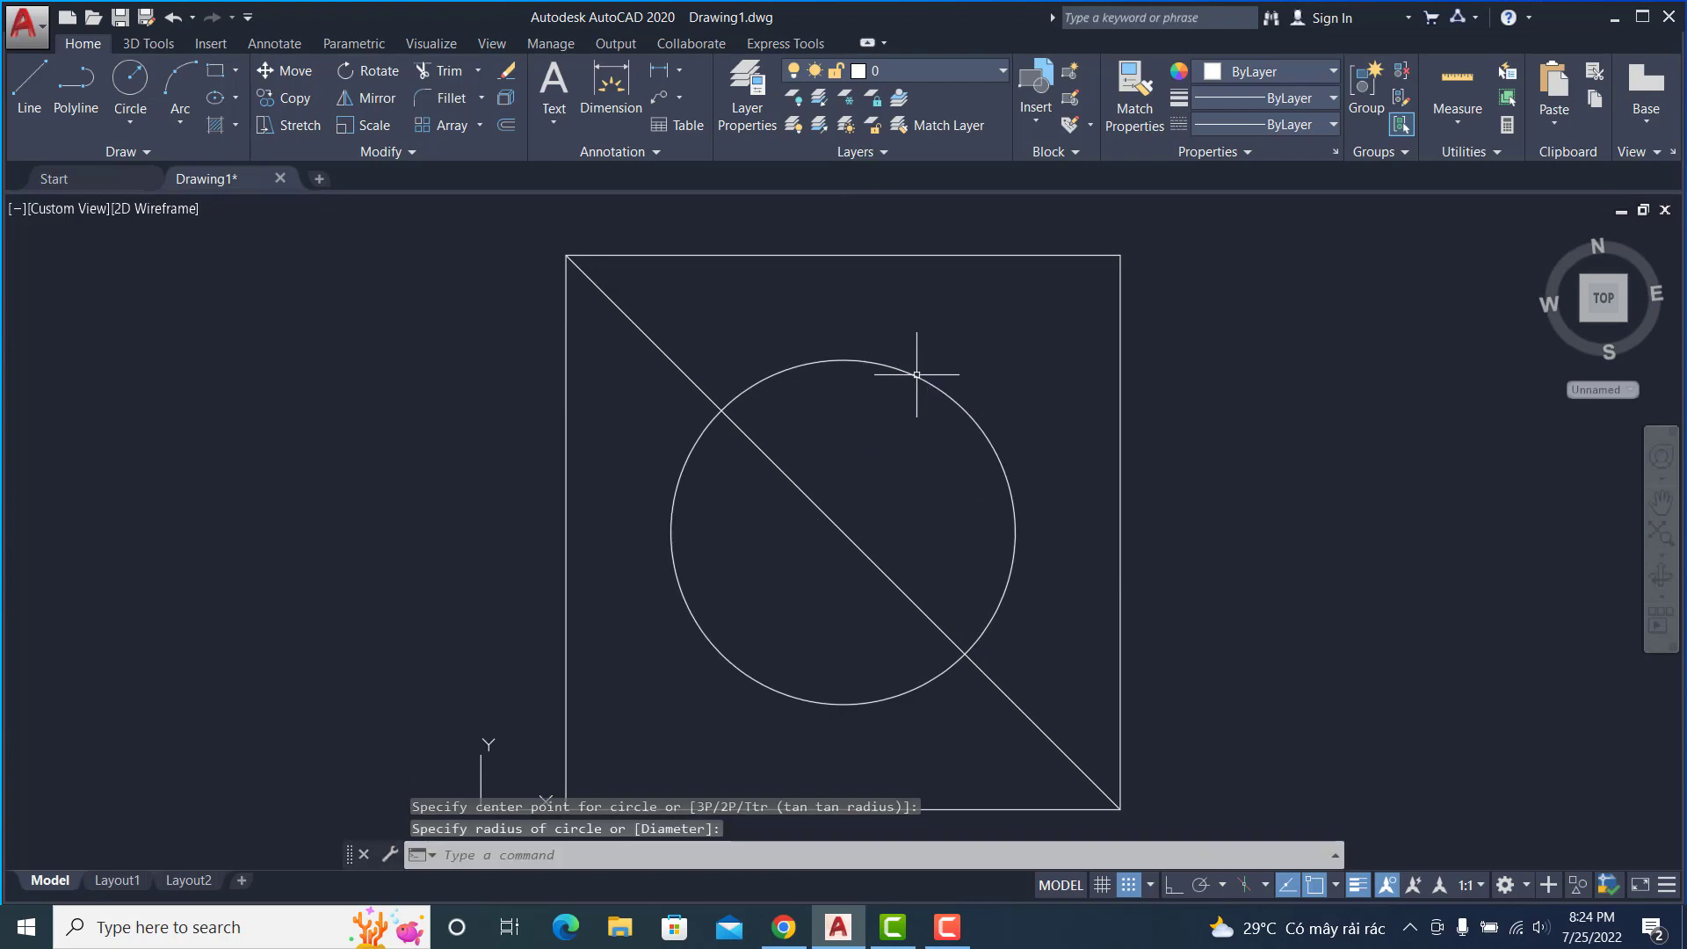
pyautogui.click(759, 379)
pyautogui.press('Delete')
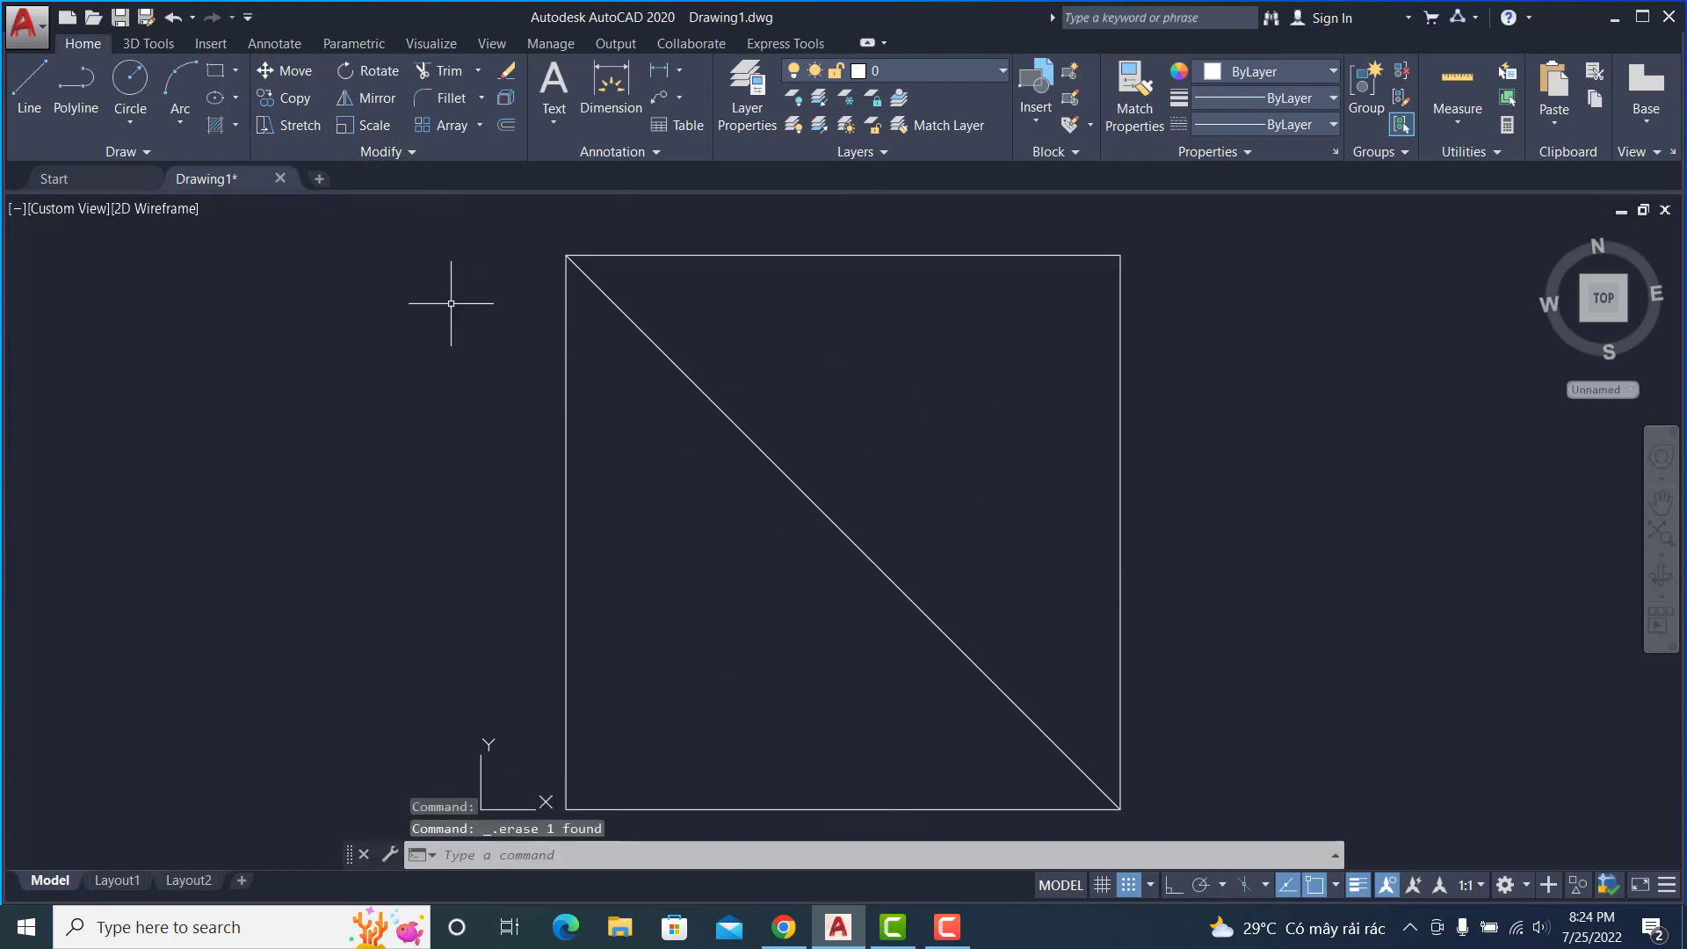
pyautogui.click(130, 97)
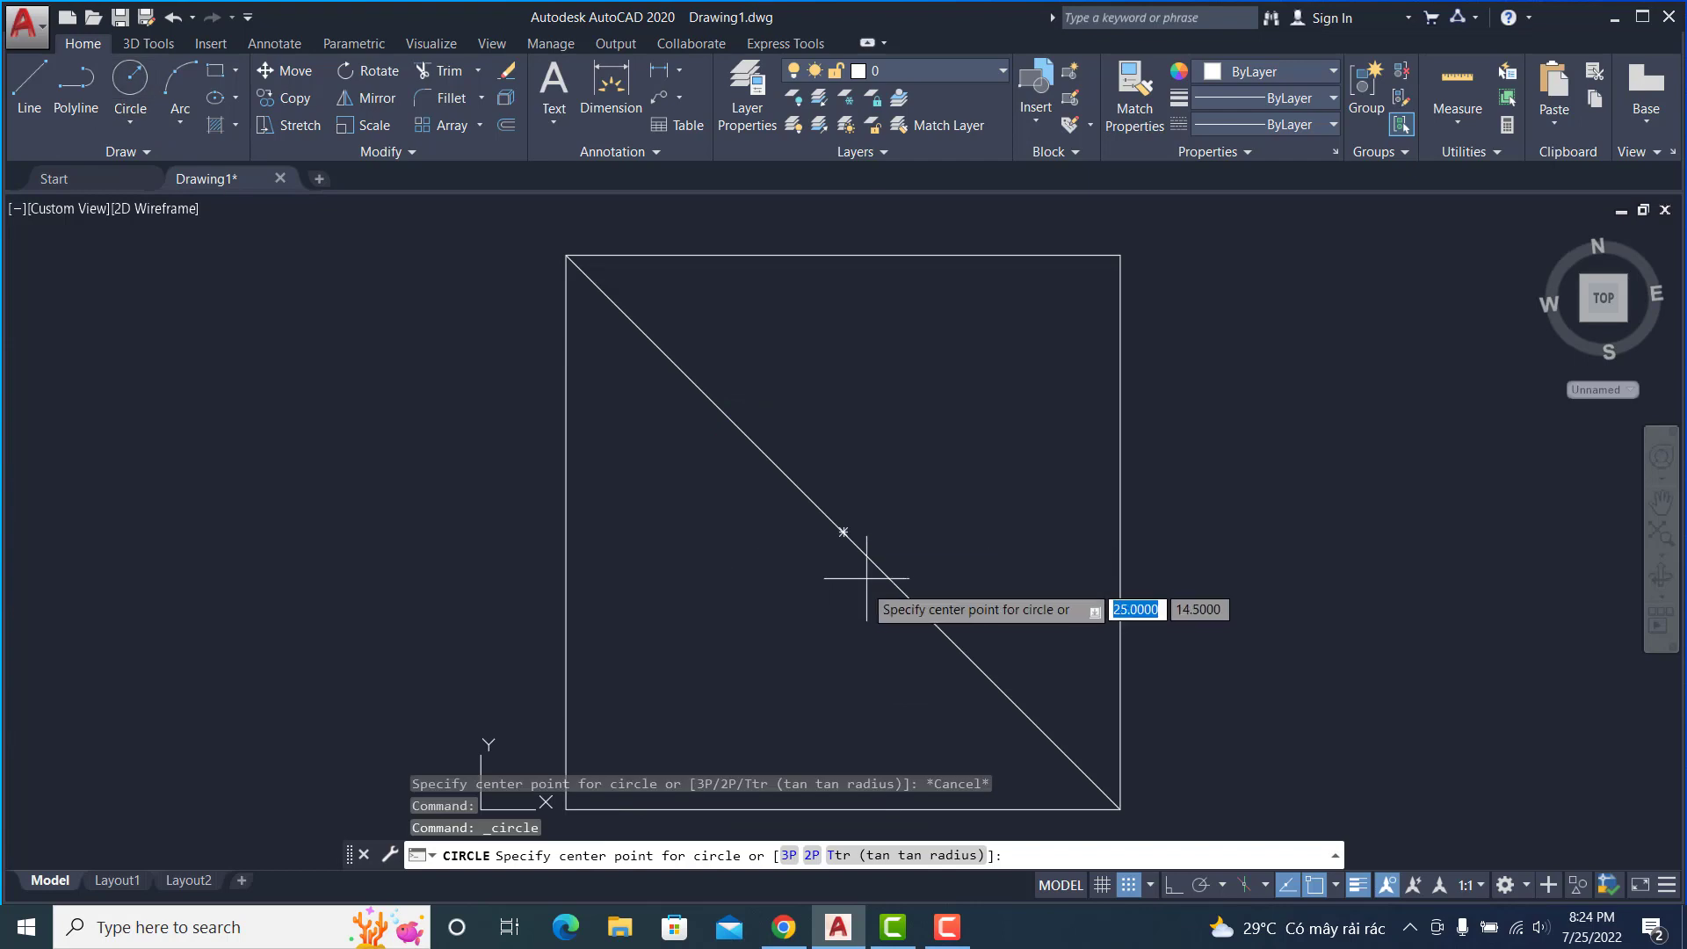
pyautogui.click(844, 532)
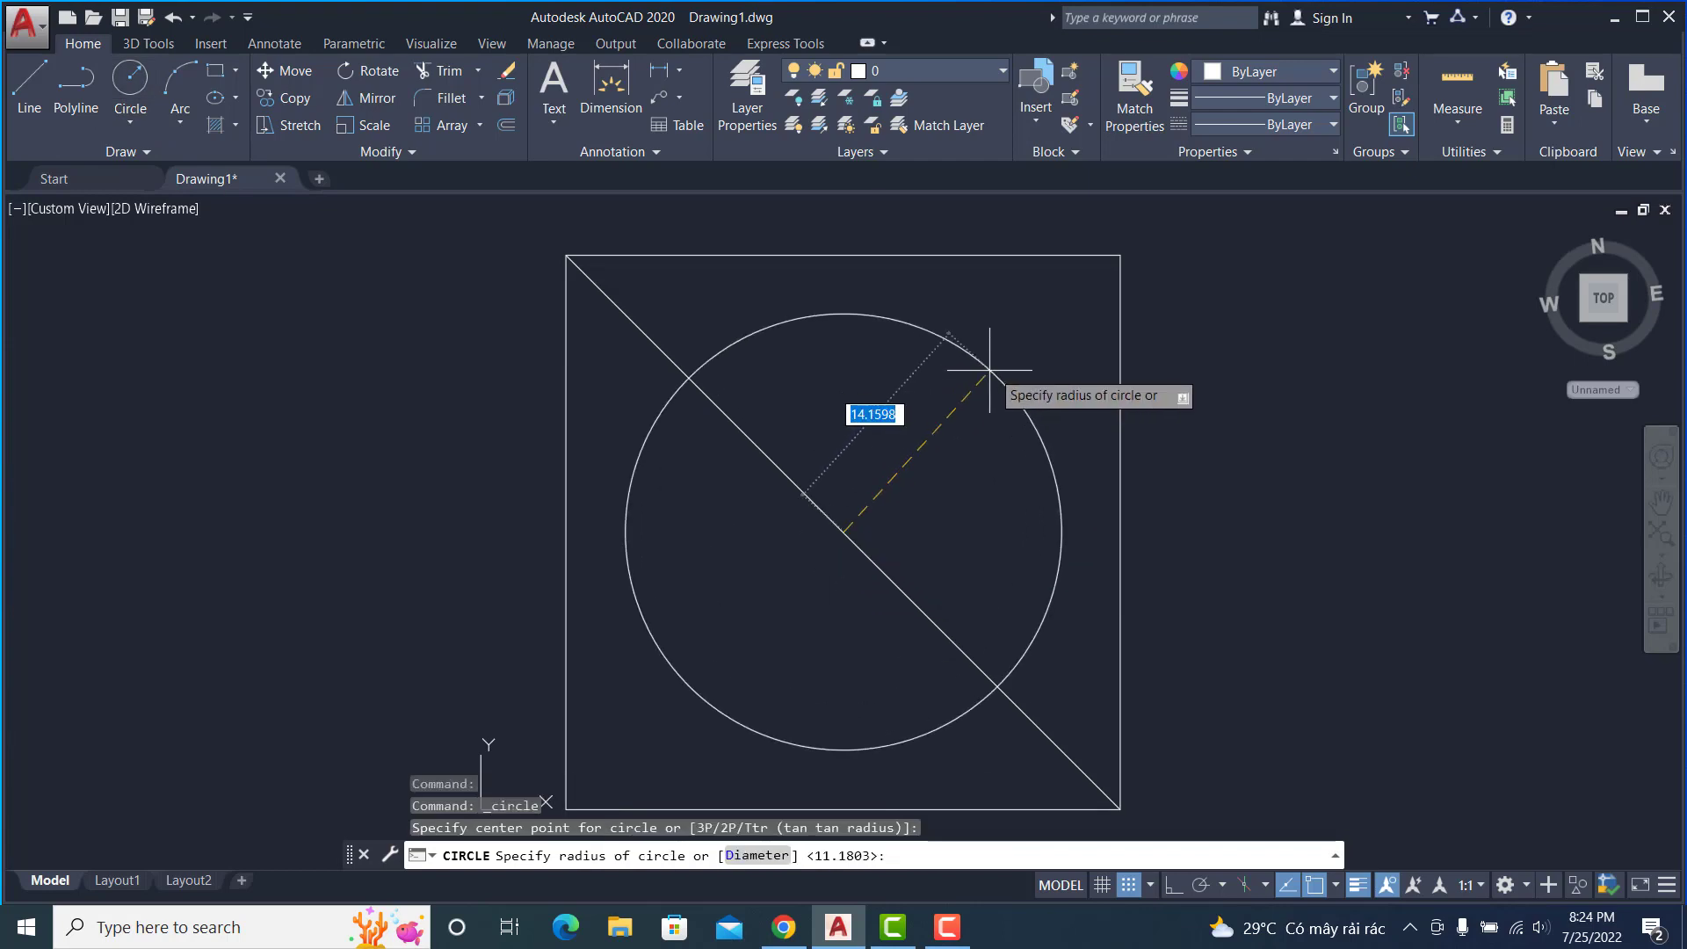
pyautogui.write('10')
pyautogui.press('Return')
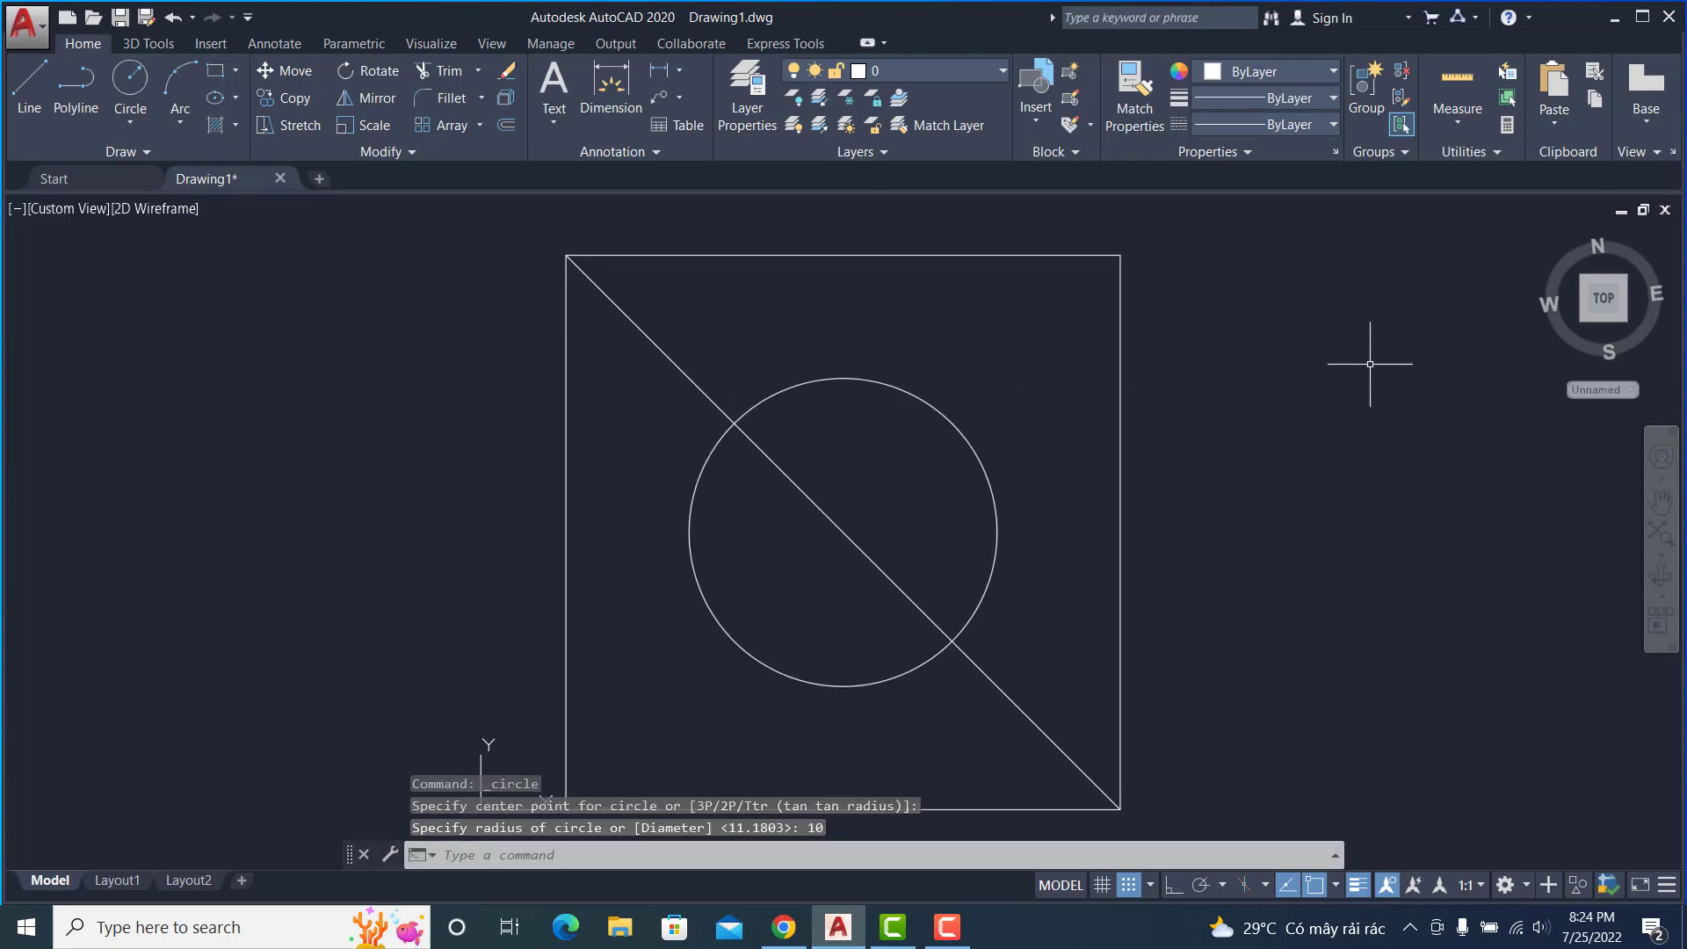
pyautogui.moveTo(1550, 303)
pyautogui.click(1543, 234)
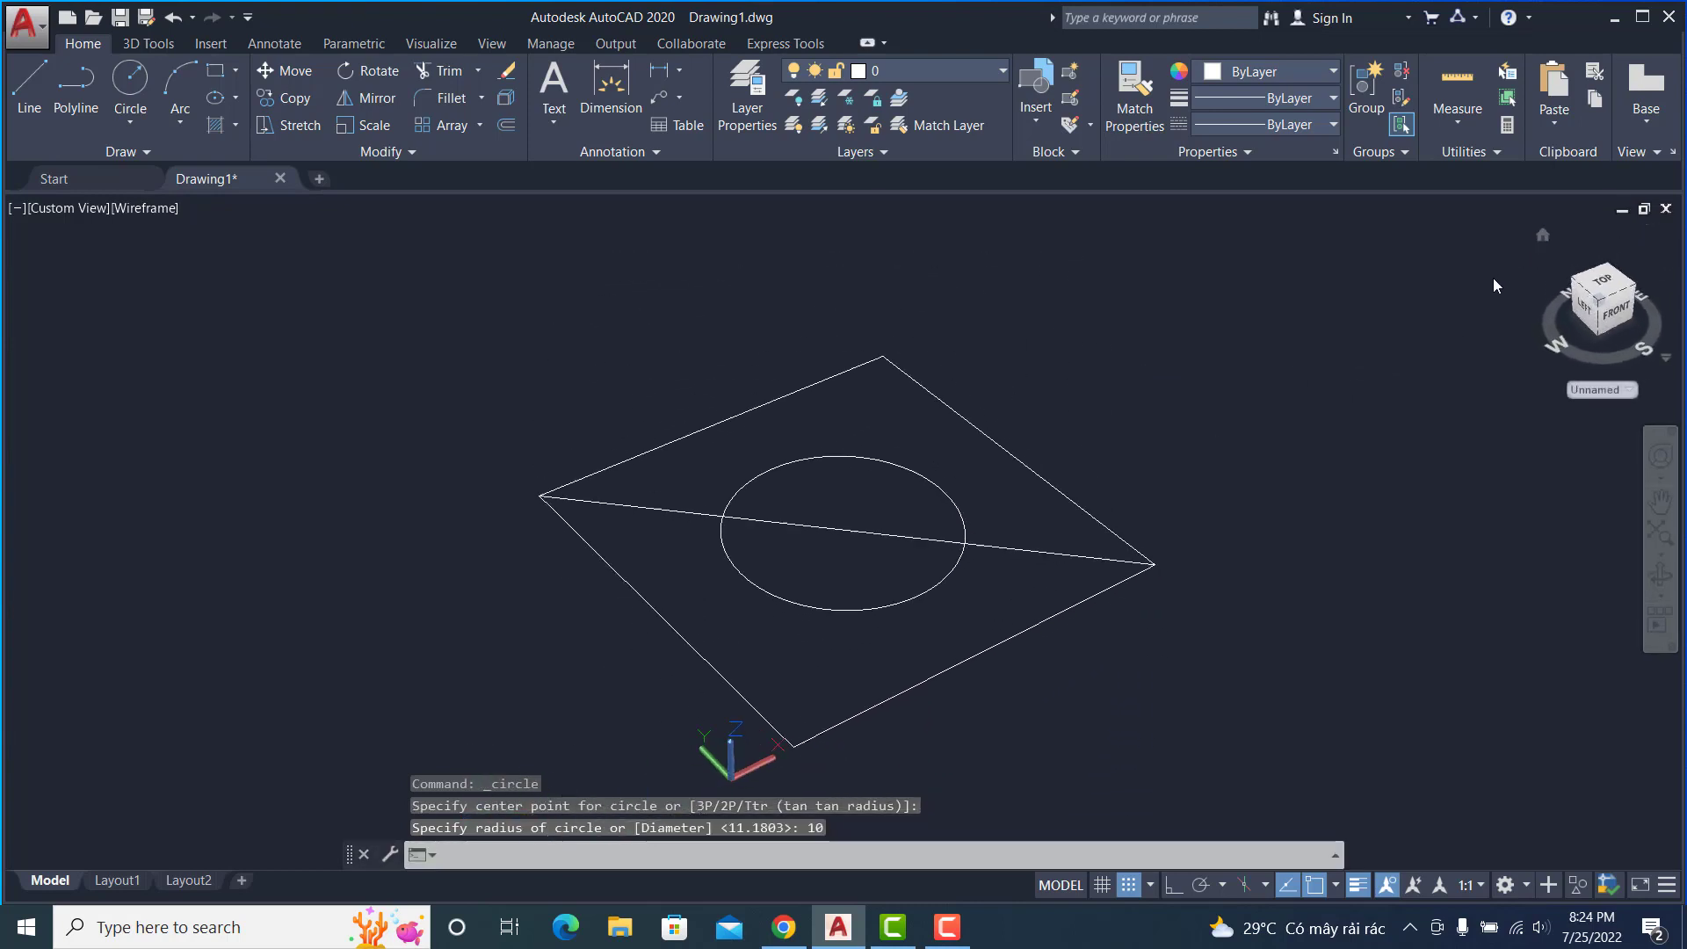
# Step: Extrude the circle 86 units high into a cylinder
pyautogui.click(148, 43)
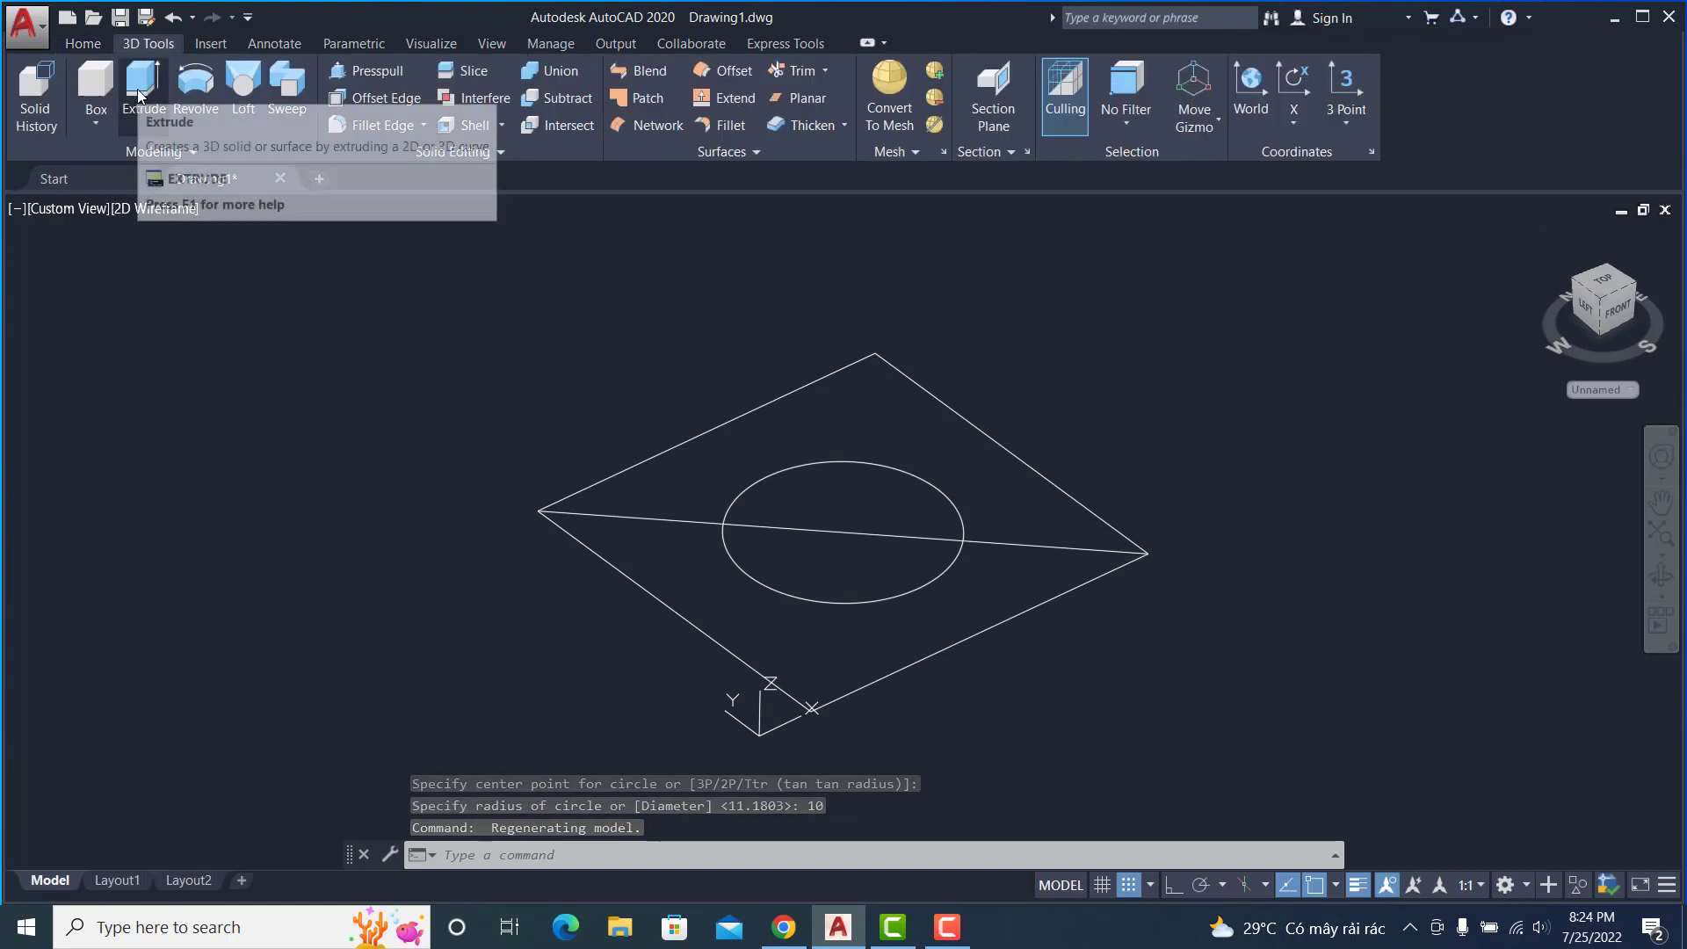
pyautogui.click(141, 95)
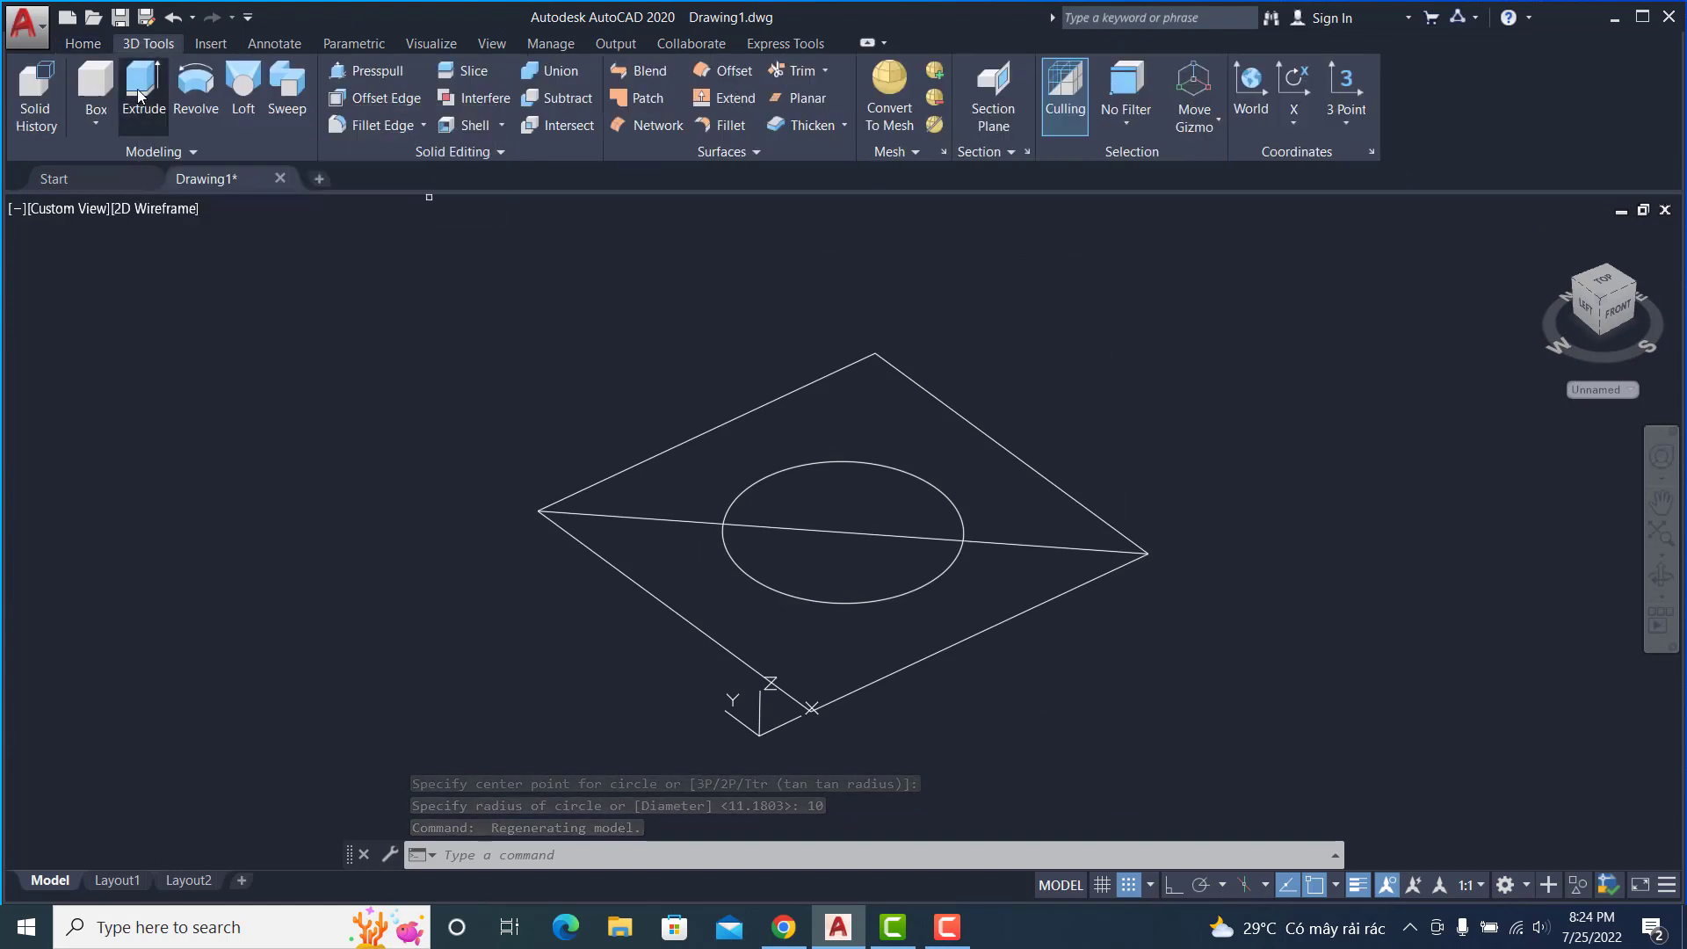
pyautogui.click(893, 466)
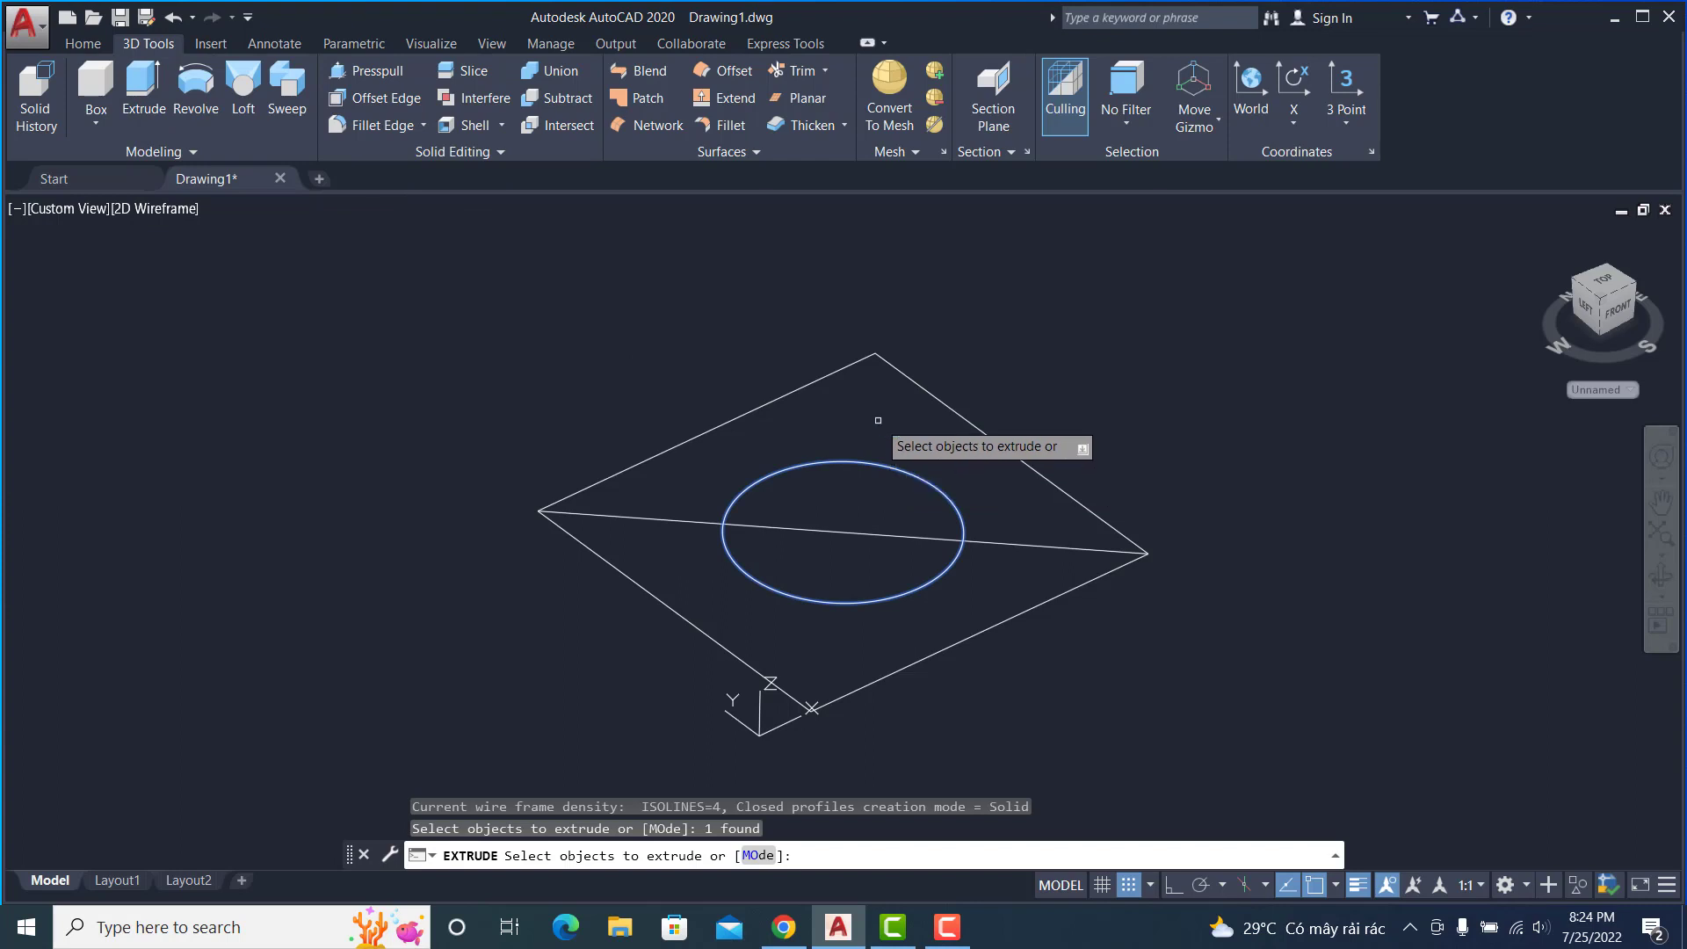
pyautogui.press('Return')
pyautogui.press('Return')
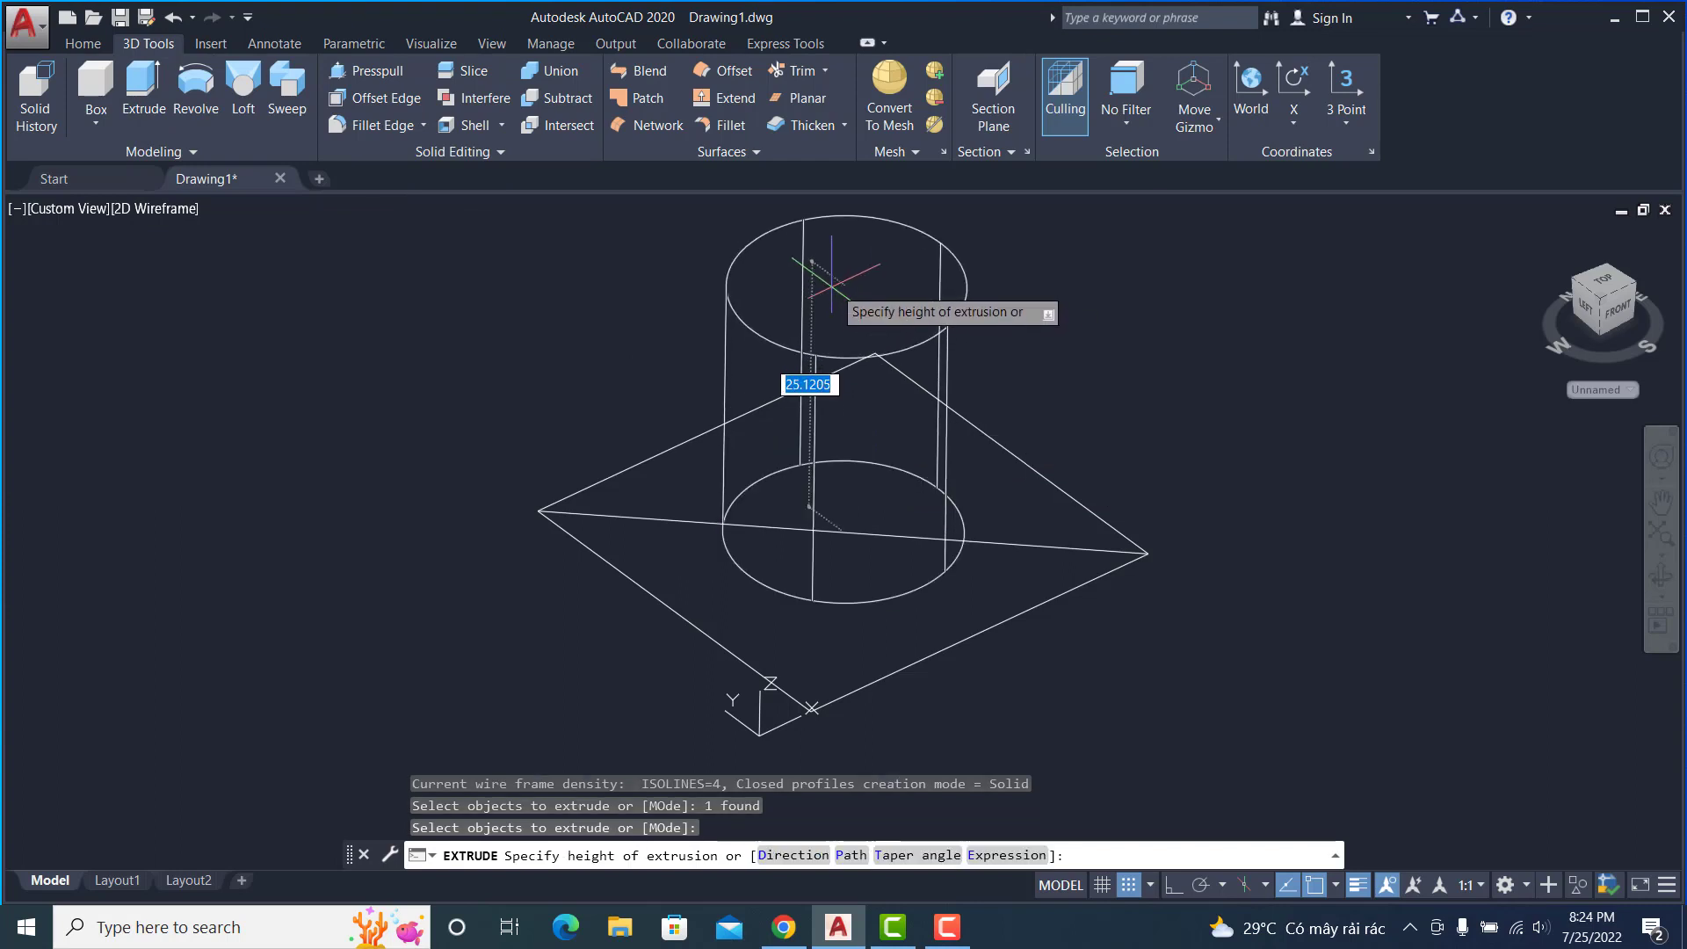
pyautogui.press('BackSpace')
pyautogui.write('86')
pyautogui.press('Return')
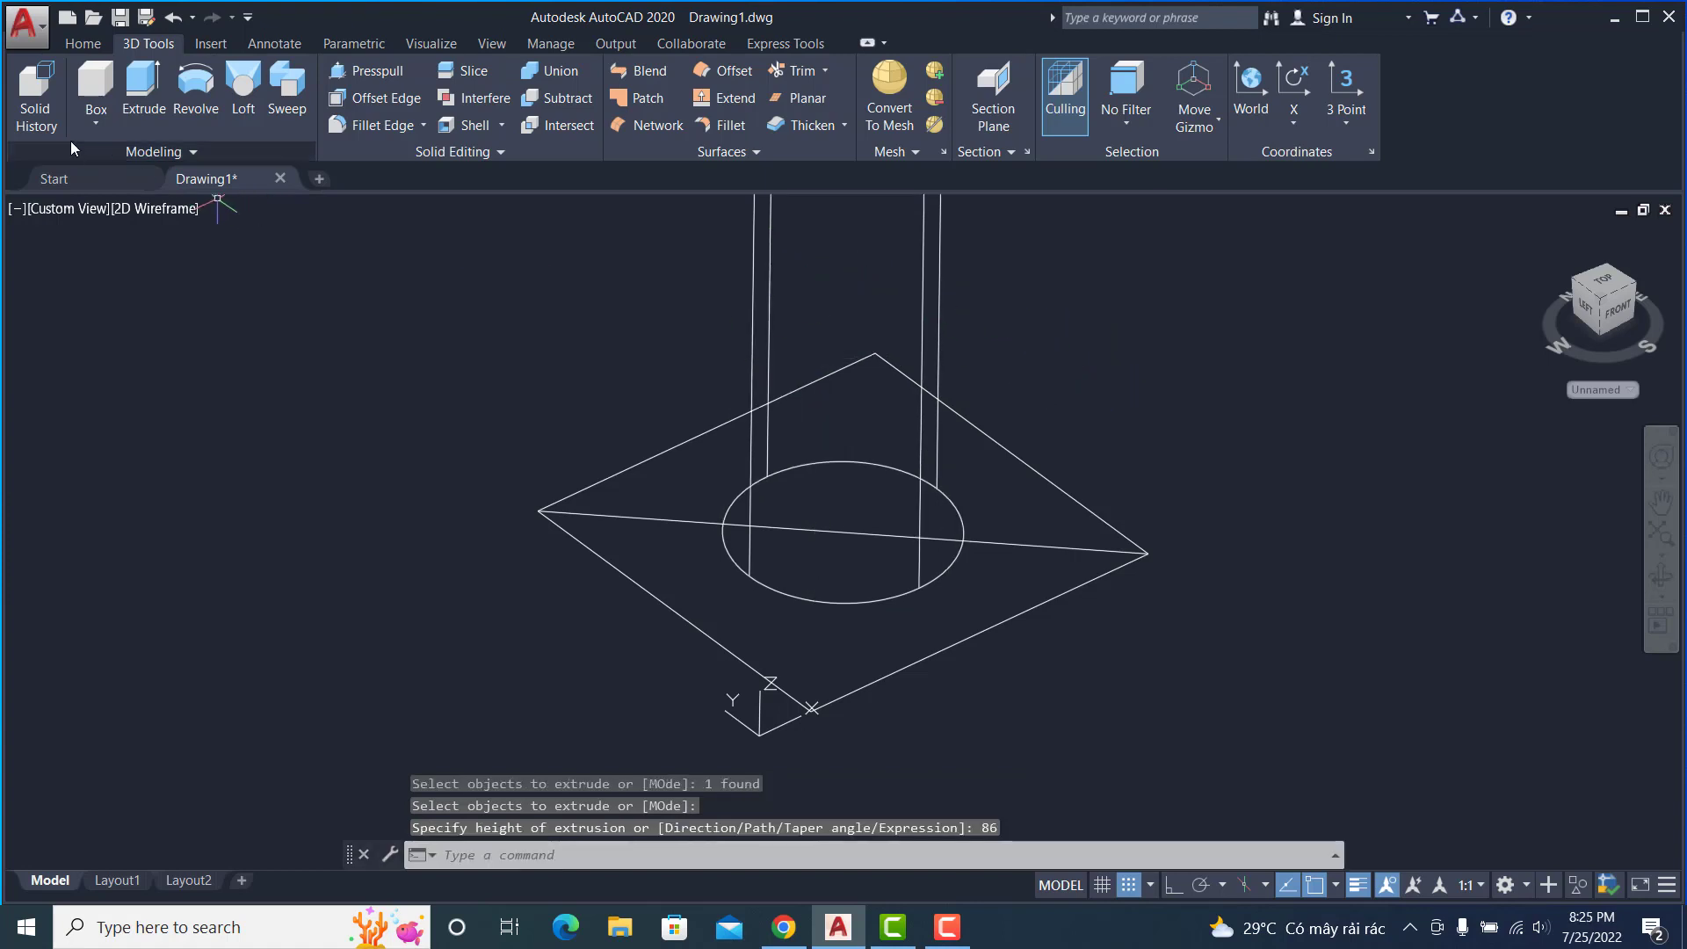
# Step: Extrude the square 86 units high and zoom to fit the model
pyautogui.click(145, 103)
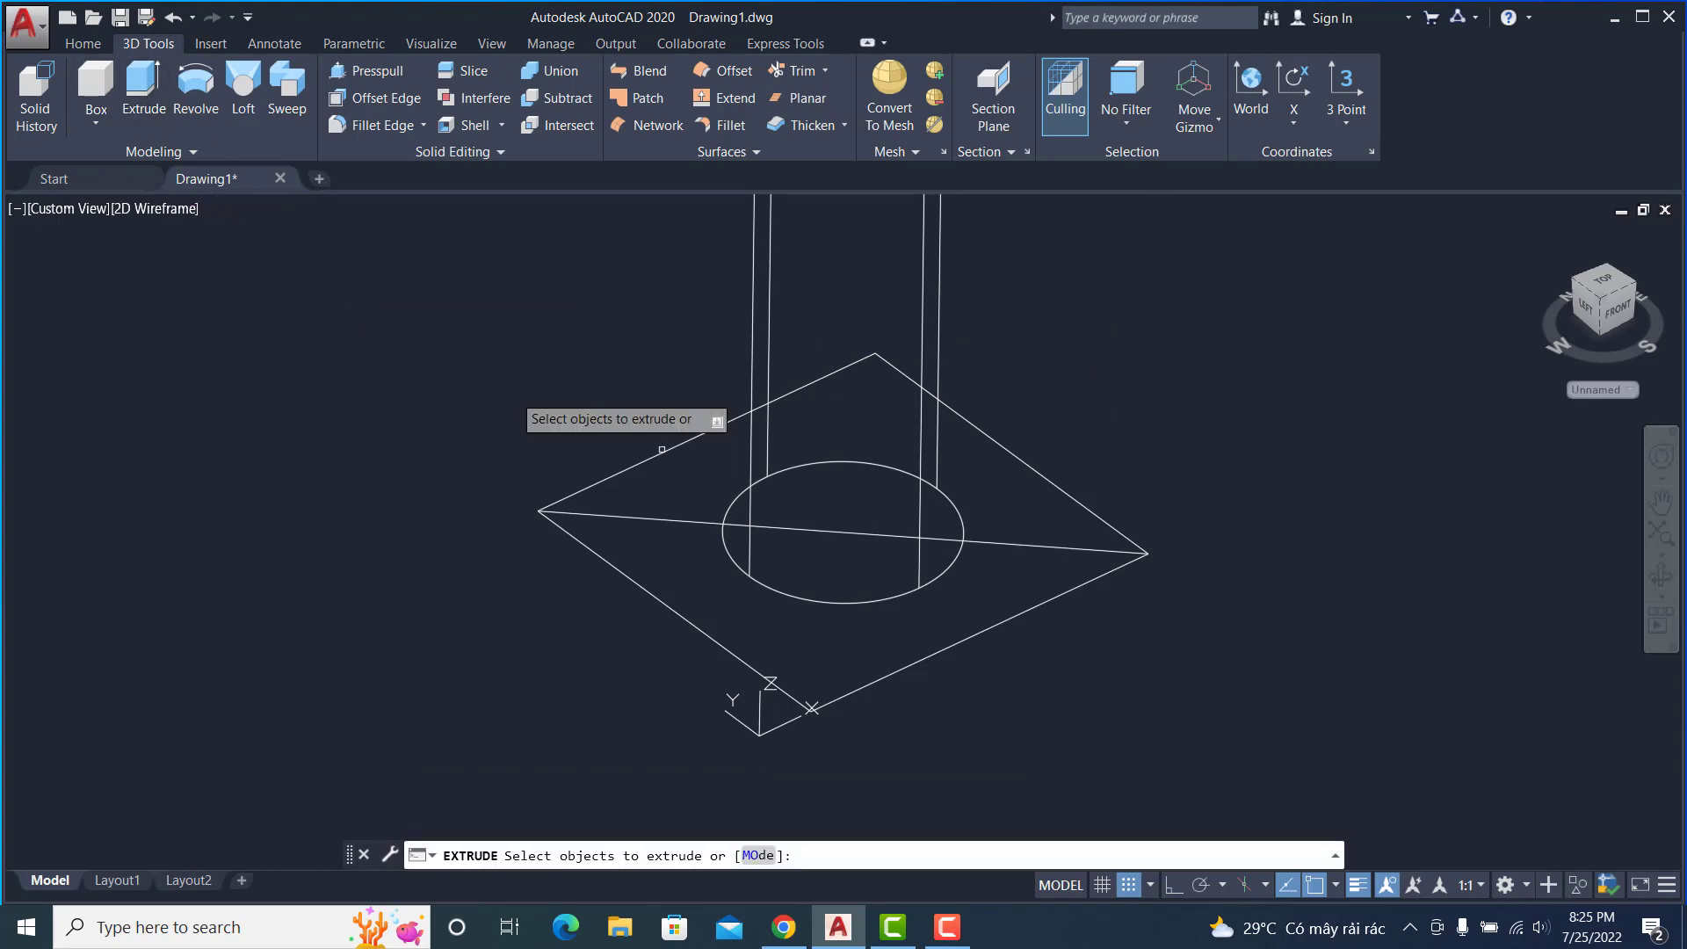
pyautogui.click(1065, 596)
pyautogui.press('Return')
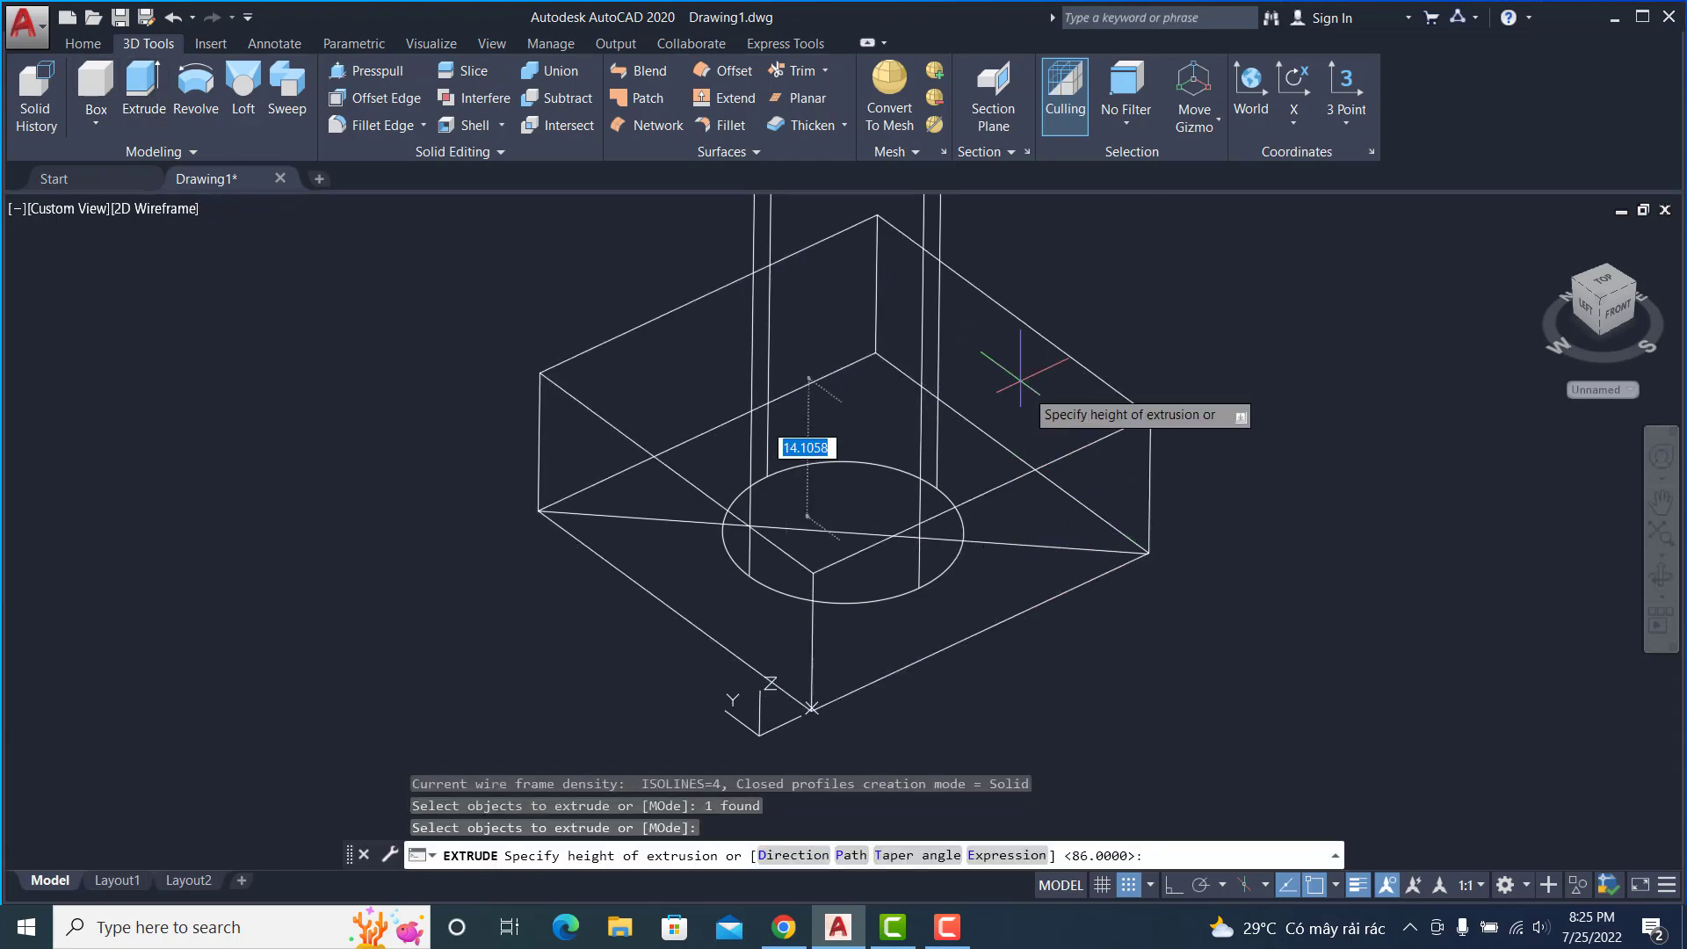
pyautogui.write('86')
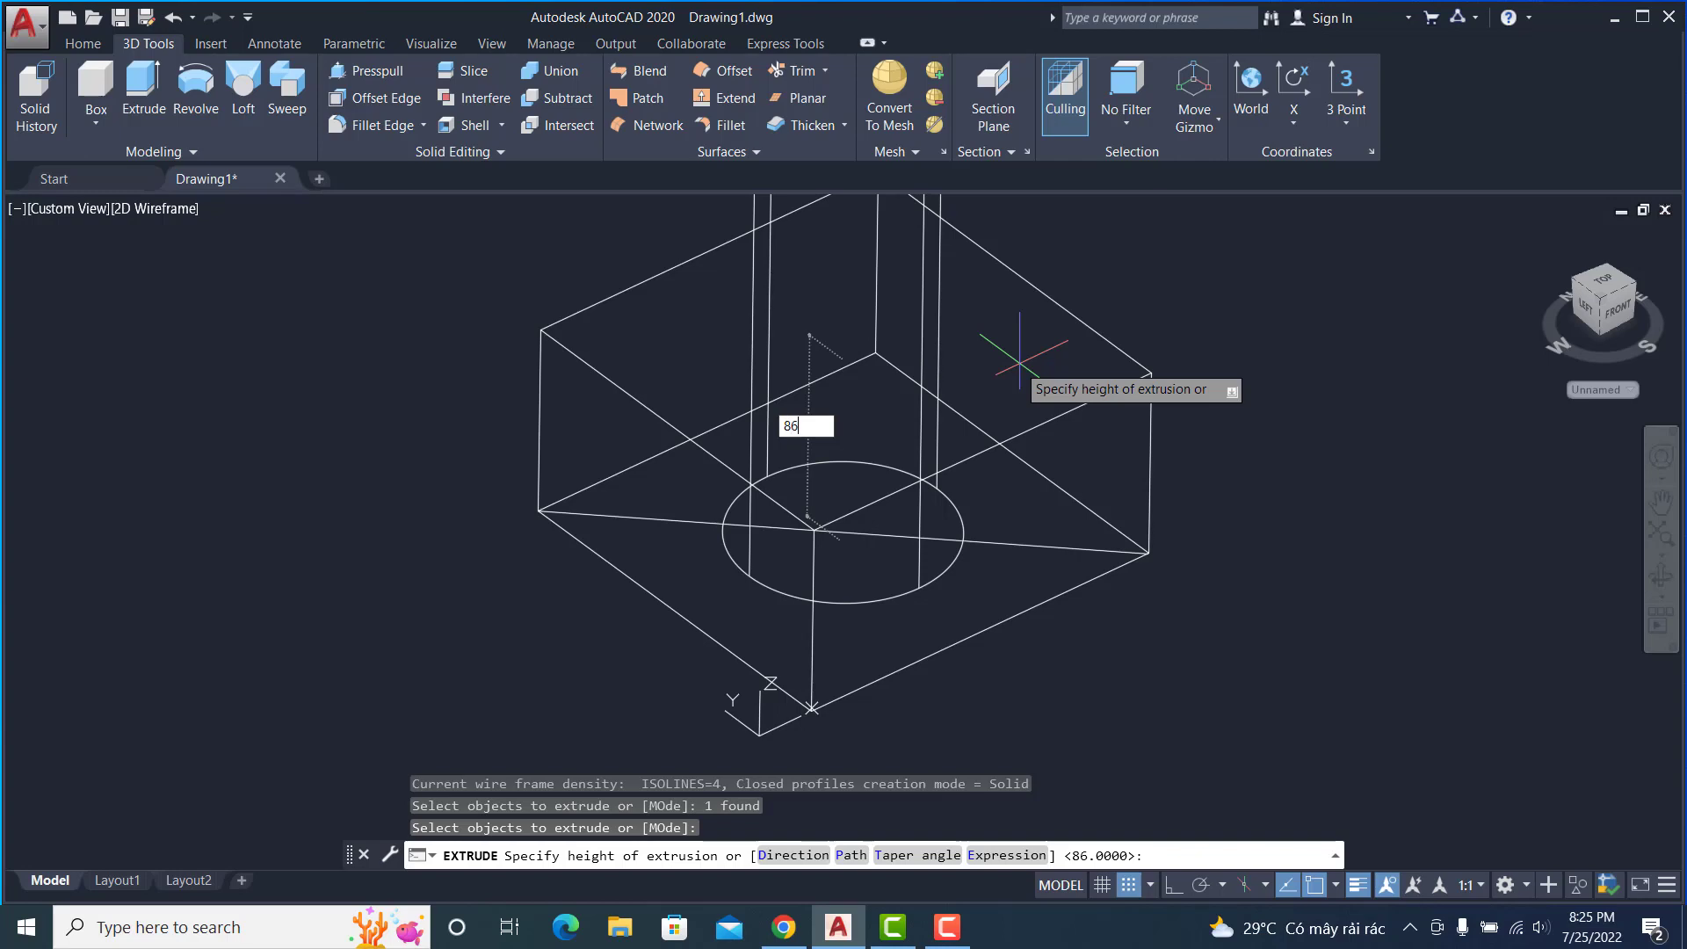
pyautogui.press('Return')
pyautogui.middleClick(1327, 475)
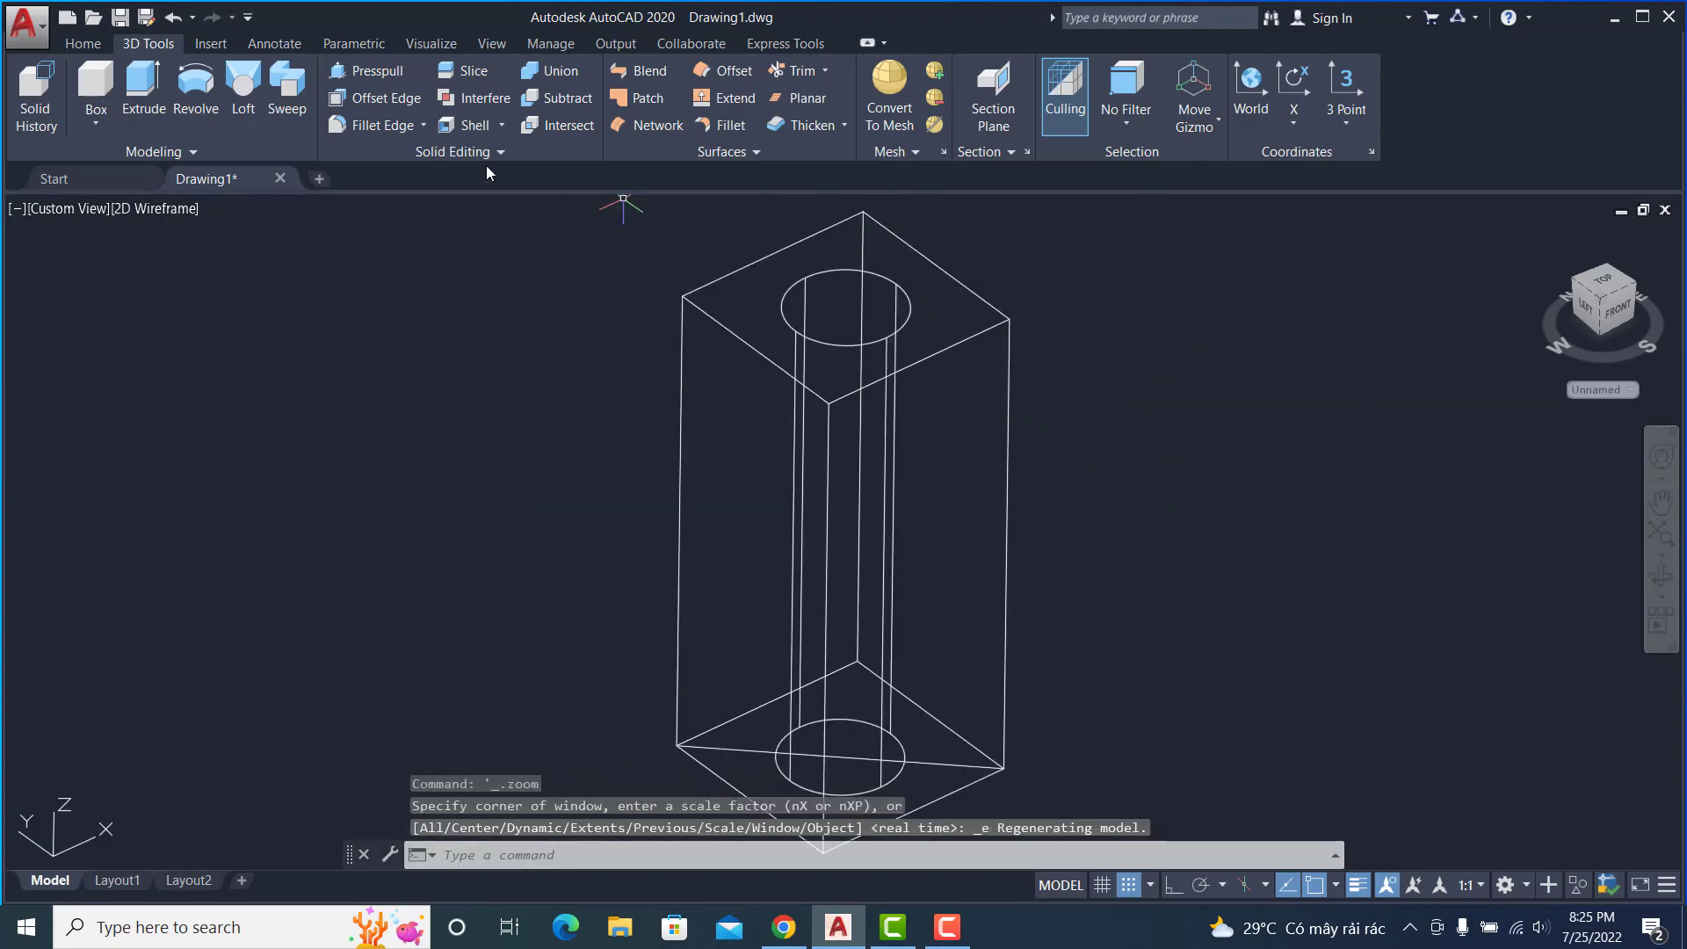
# Step: Display the model in the Shades of Gray visual style
pyautogui.click(424, 44)
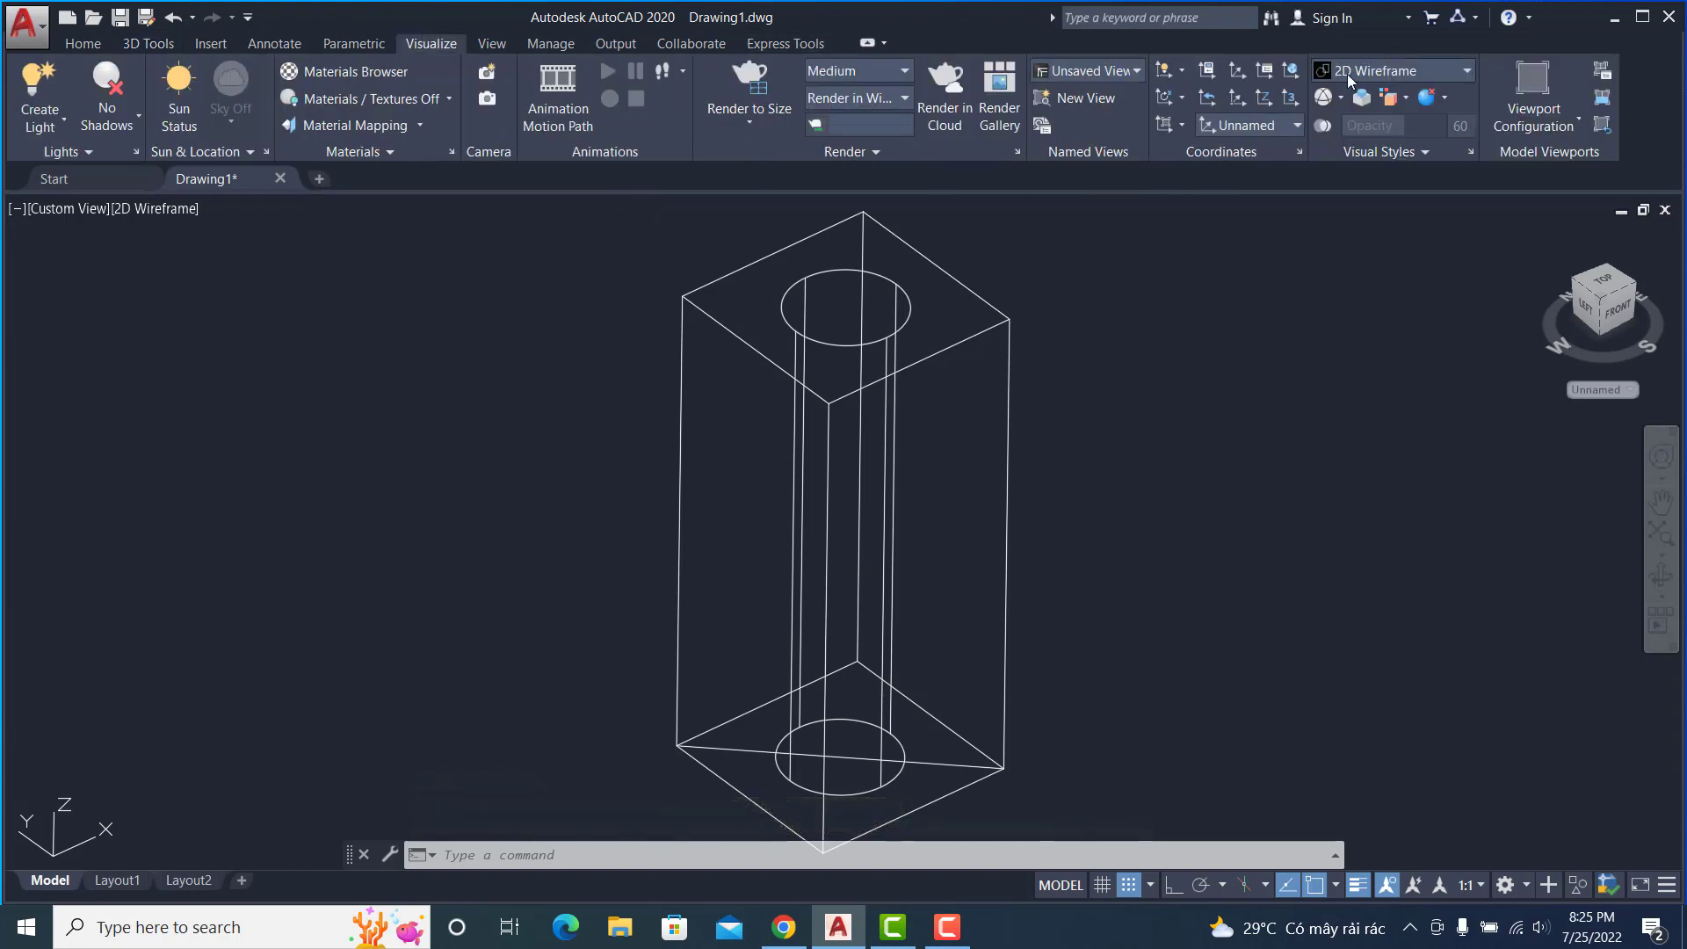
pyautogui.click(1467, 71)
pyautogui.click(1341, 121)
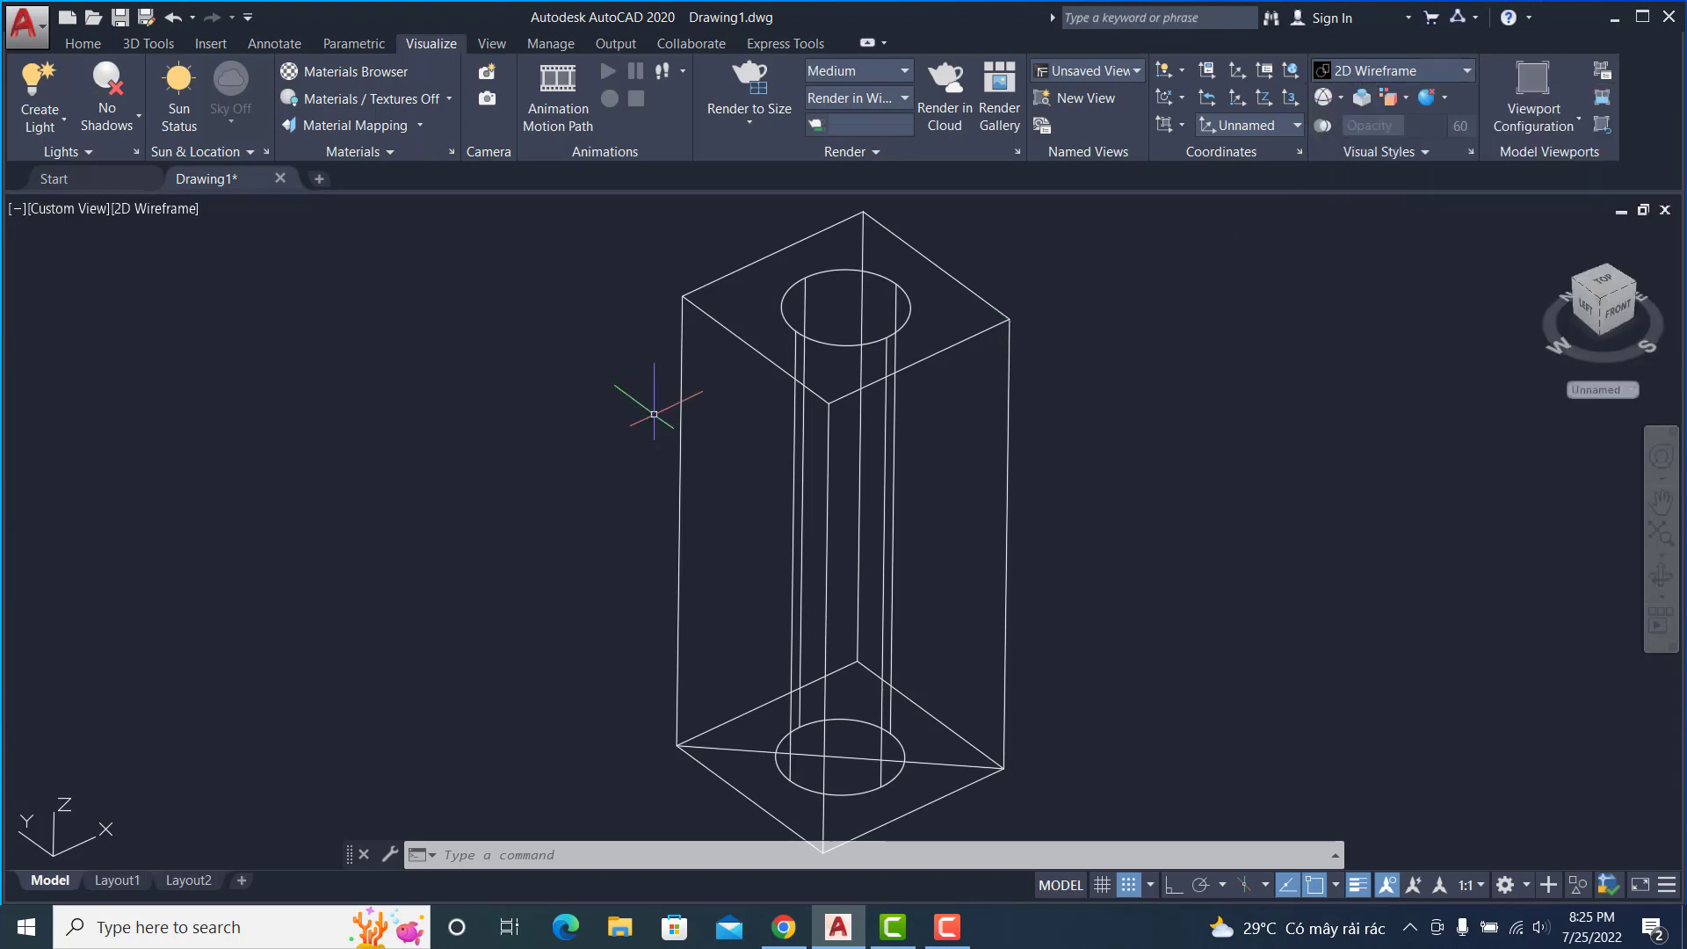
pyautogui.click(1466, 72)
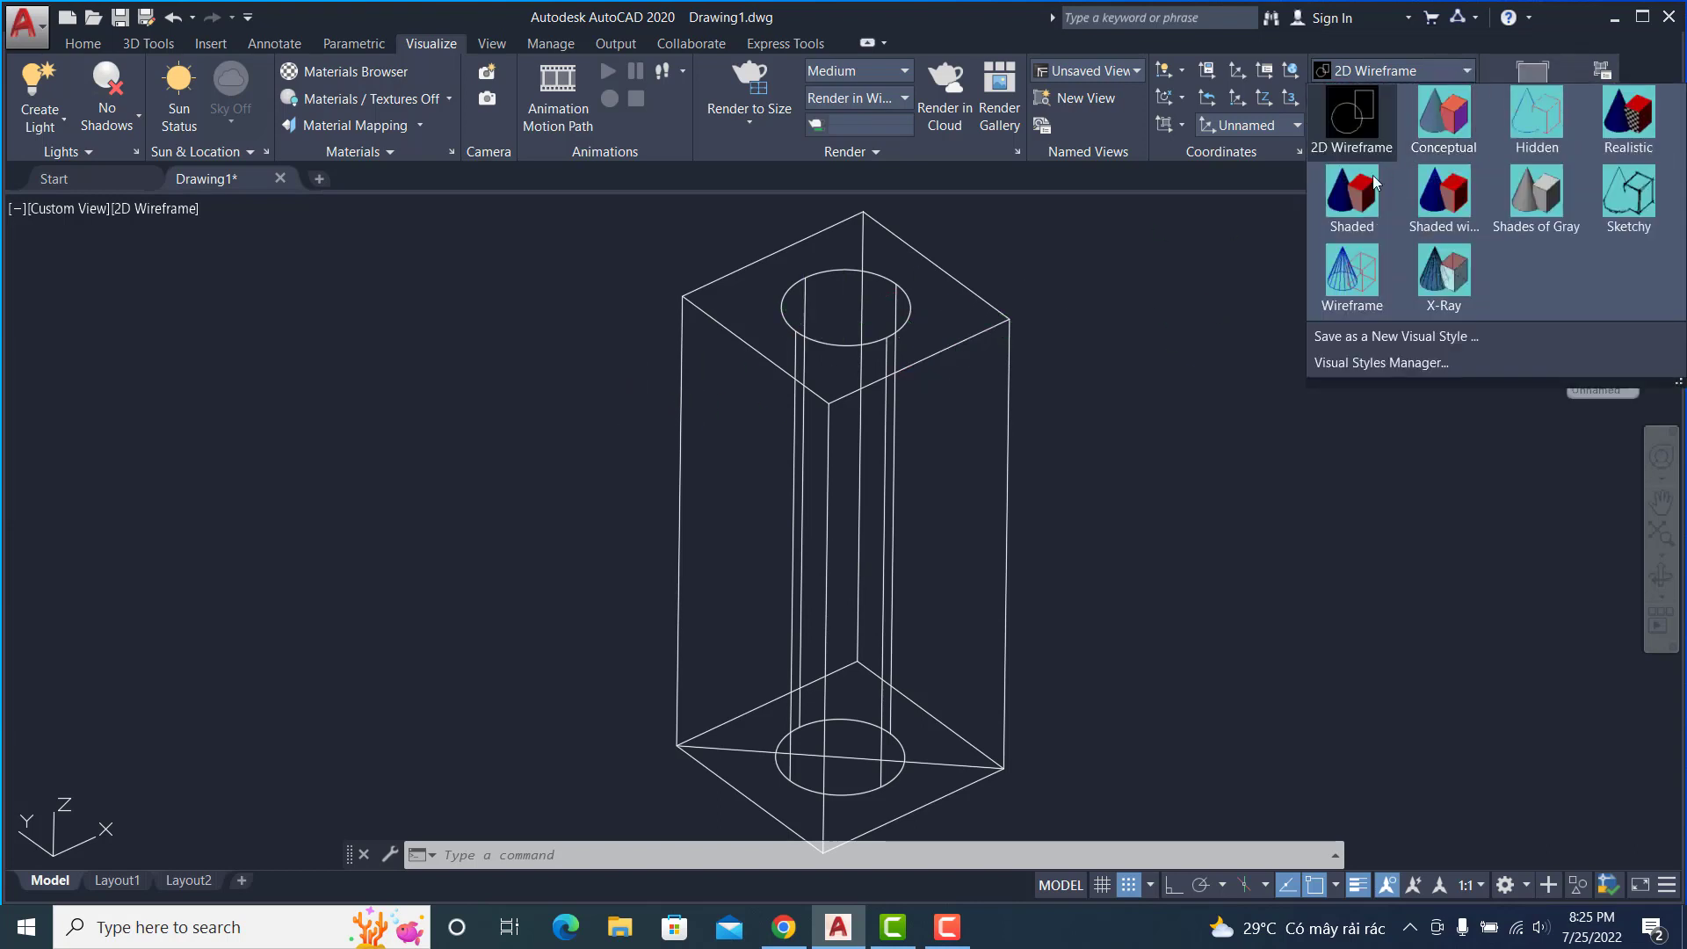
pyautogui.click(1536, 198)
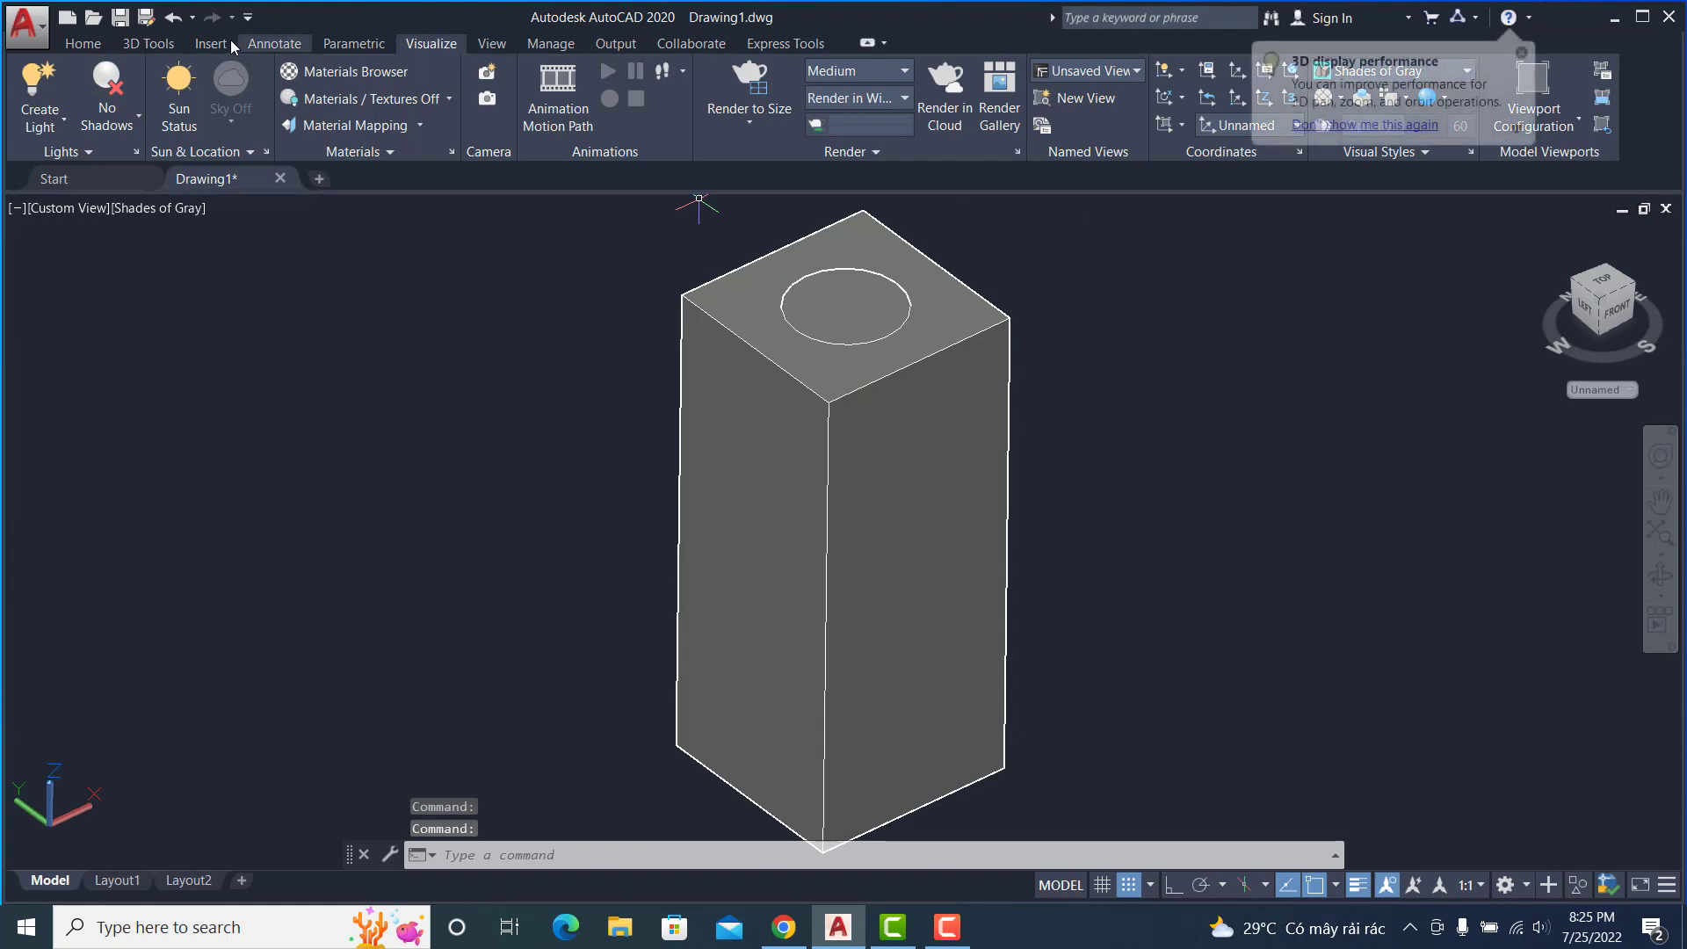
pyautogui.click(211, 44)
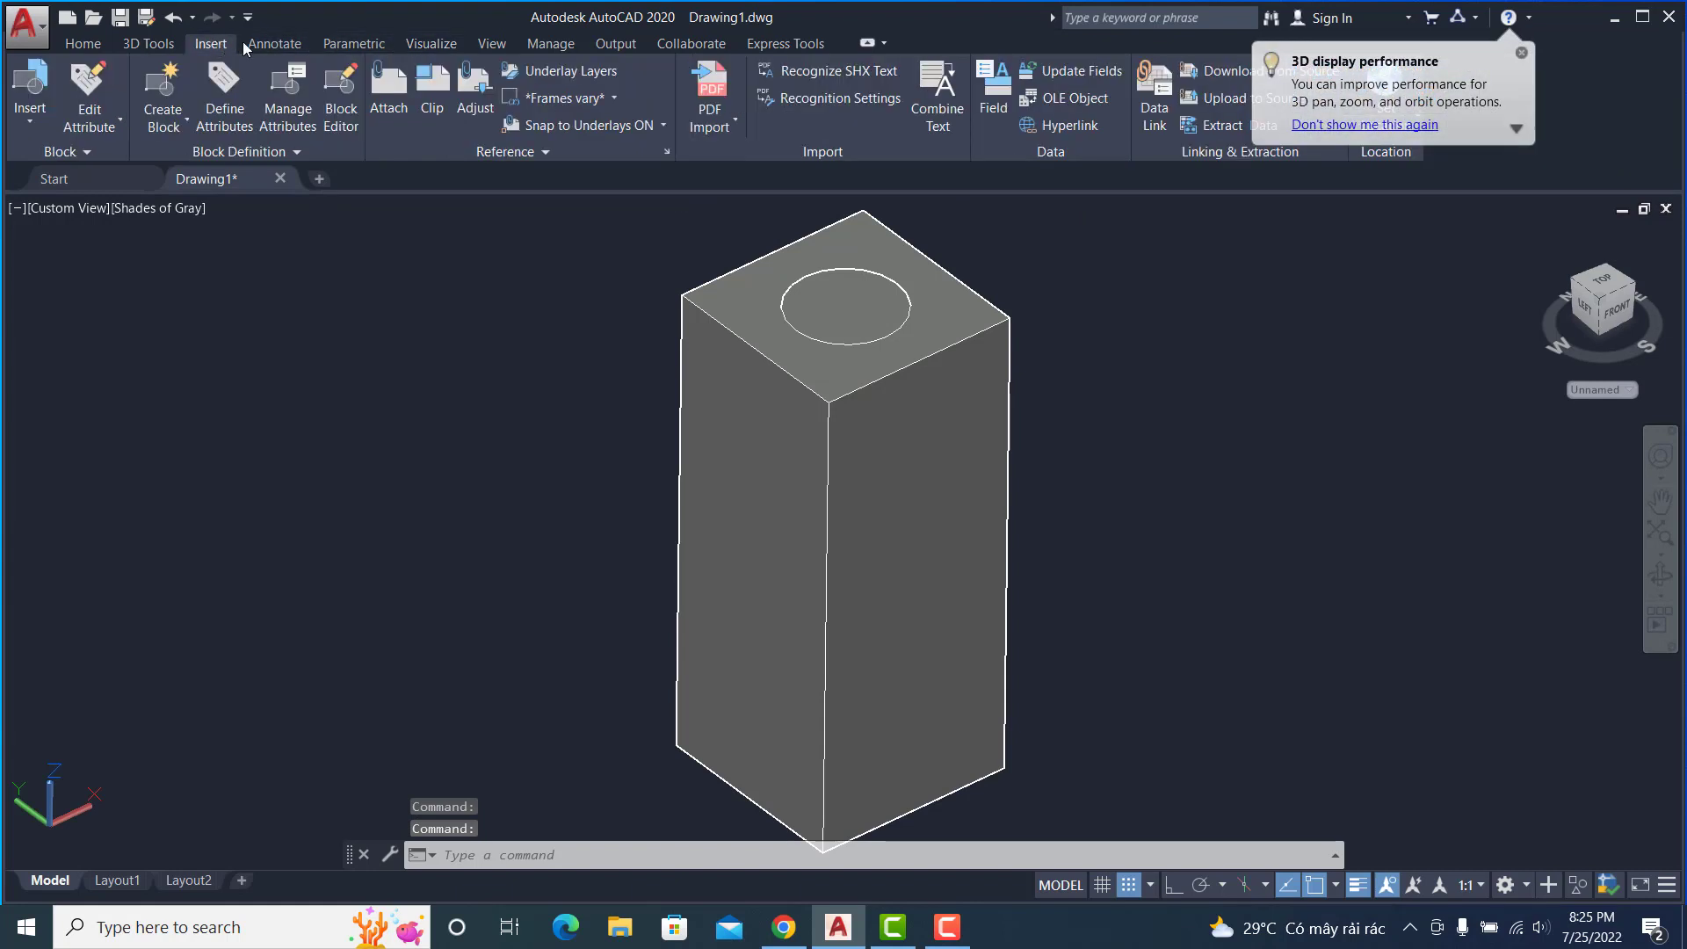
pyautogui.click(281, 46)
pyautogui.click(155, 44)
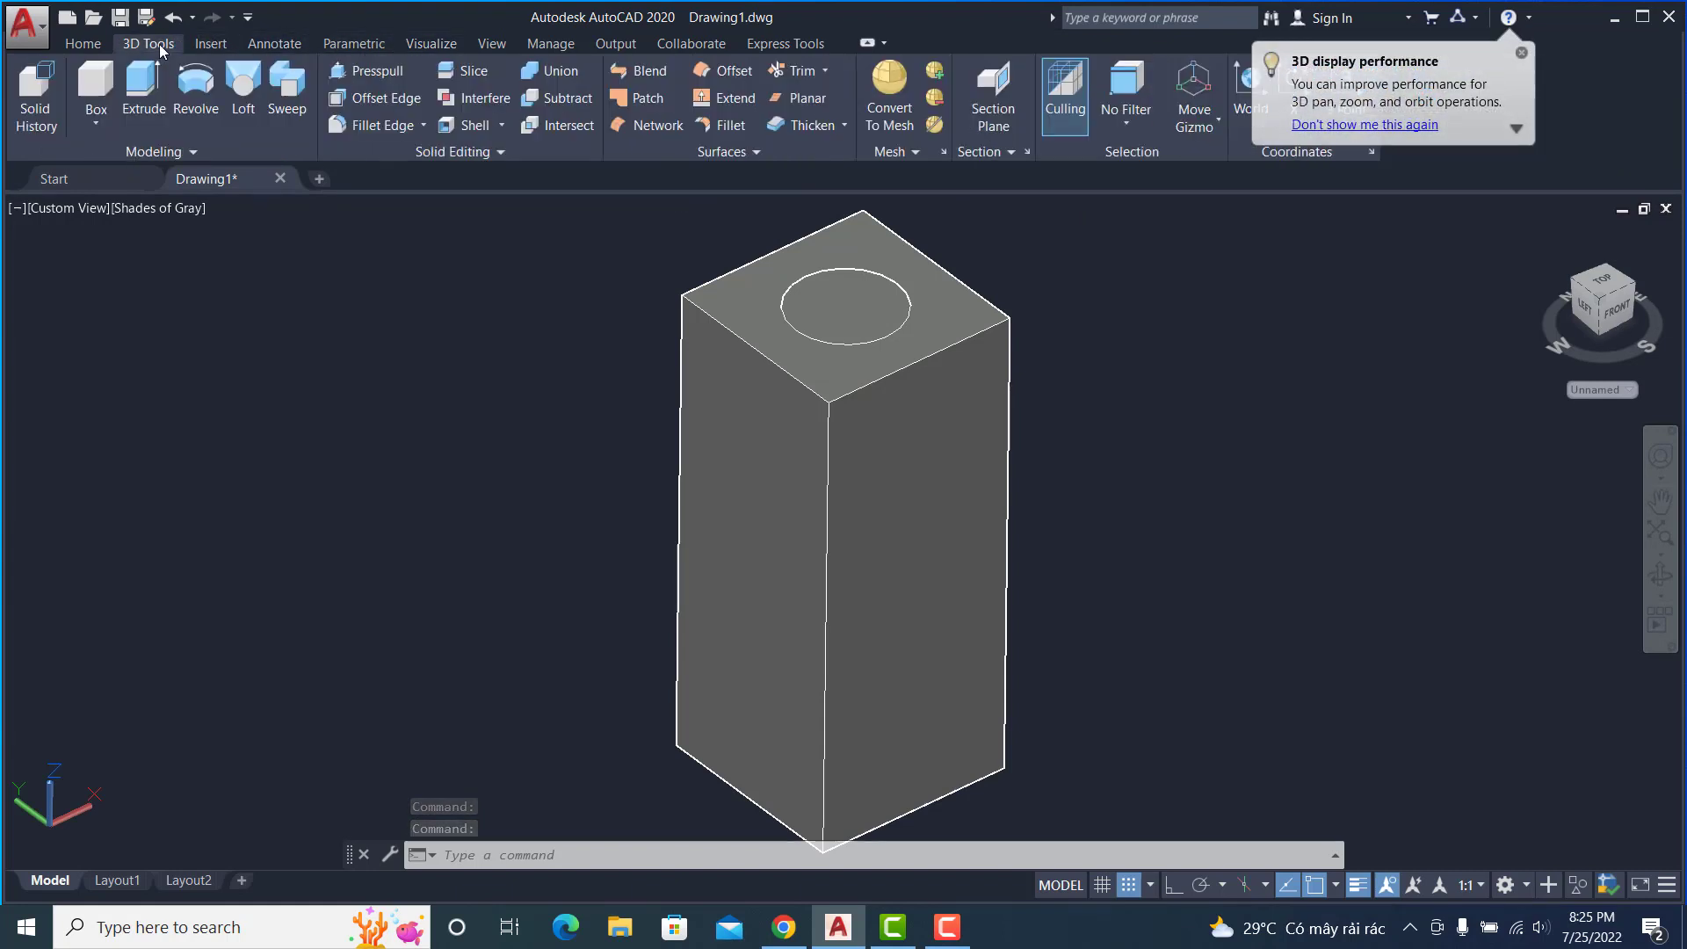
# Step: Subtract the cylinder from the box to cut a hole, then orbit to inspect it
pyautogui.click(557, 98)
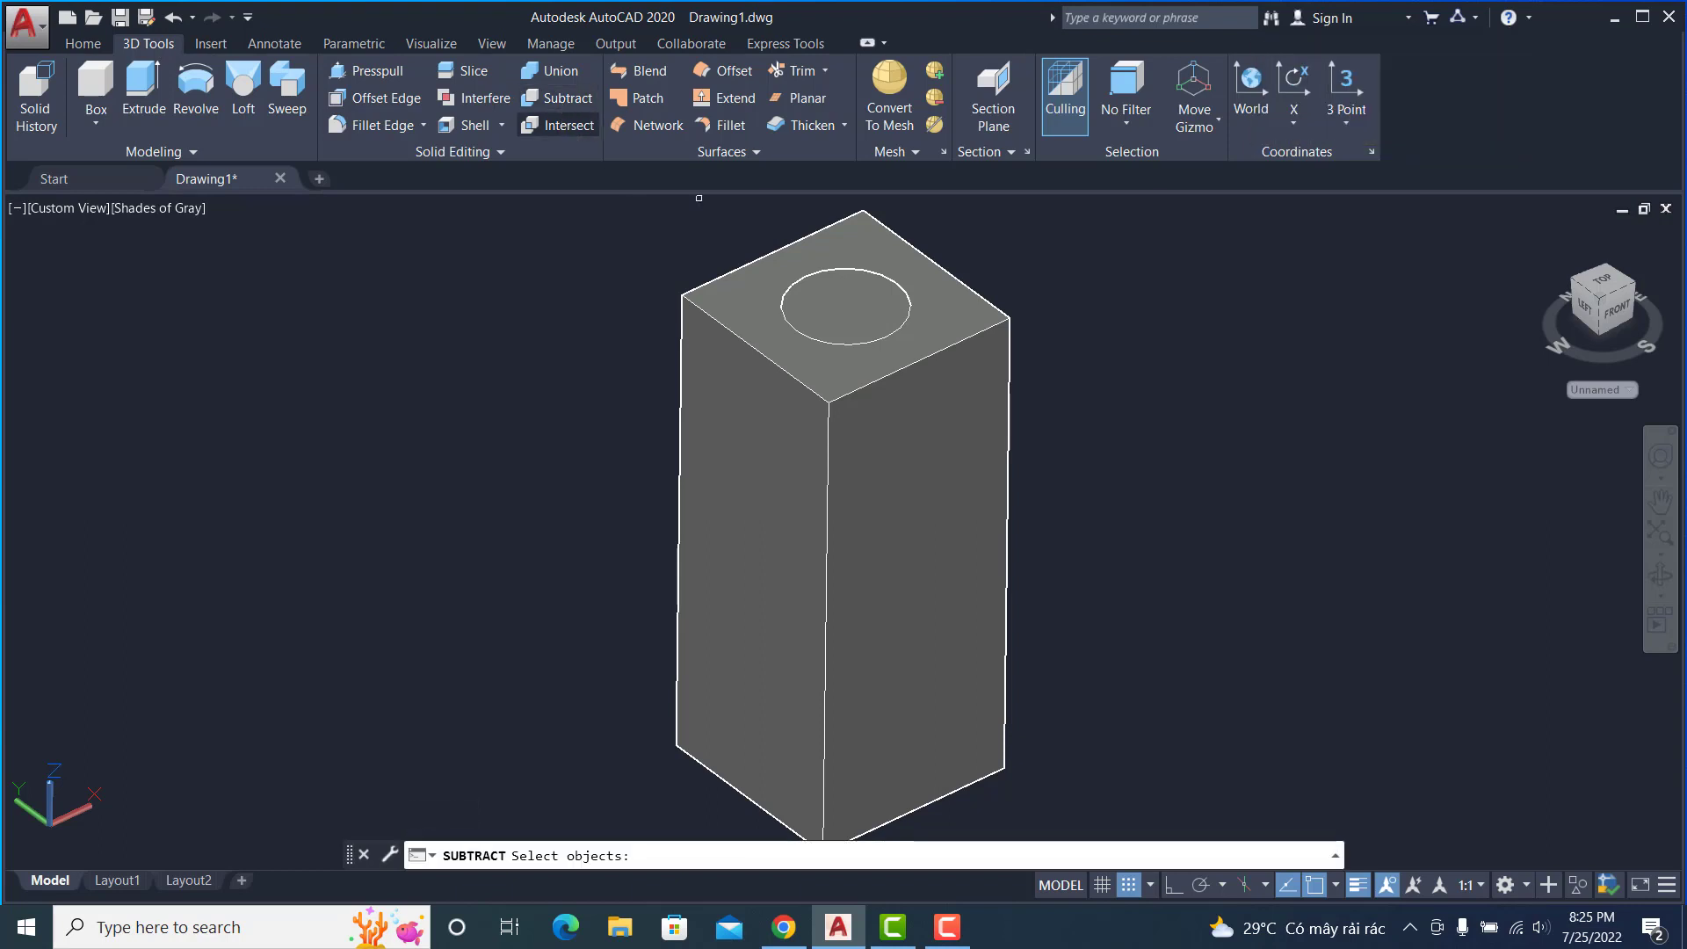
pyautogui.click(924, 252)
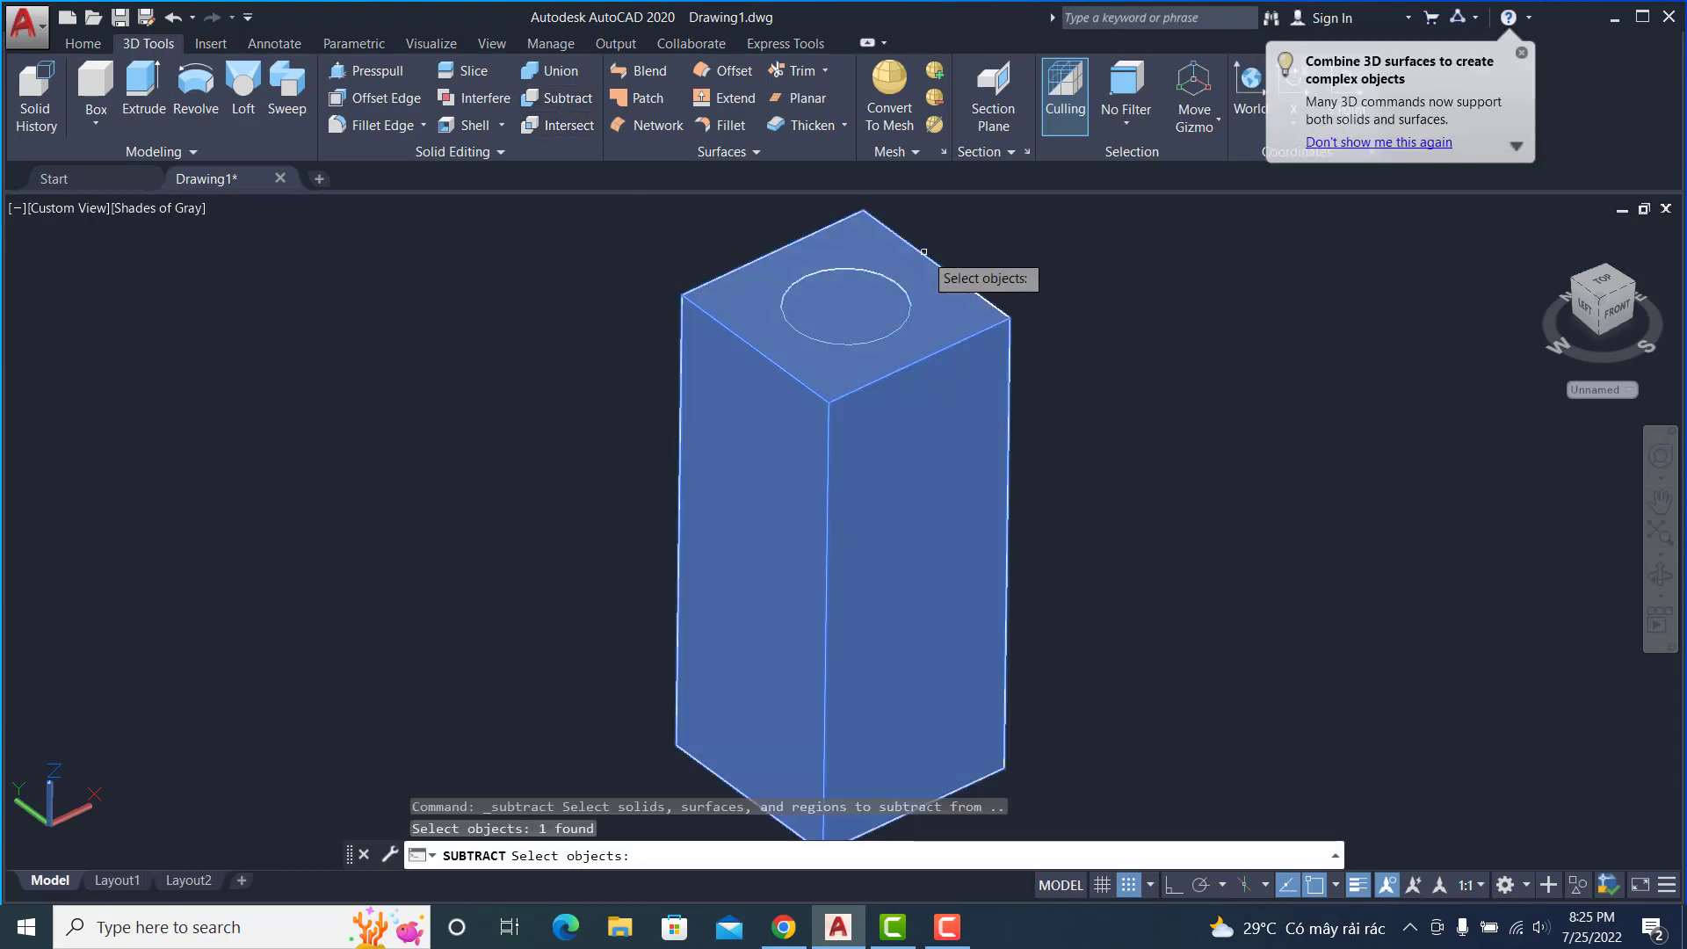
pyautogui.press('Return')
pyautogui.click(888, 285)
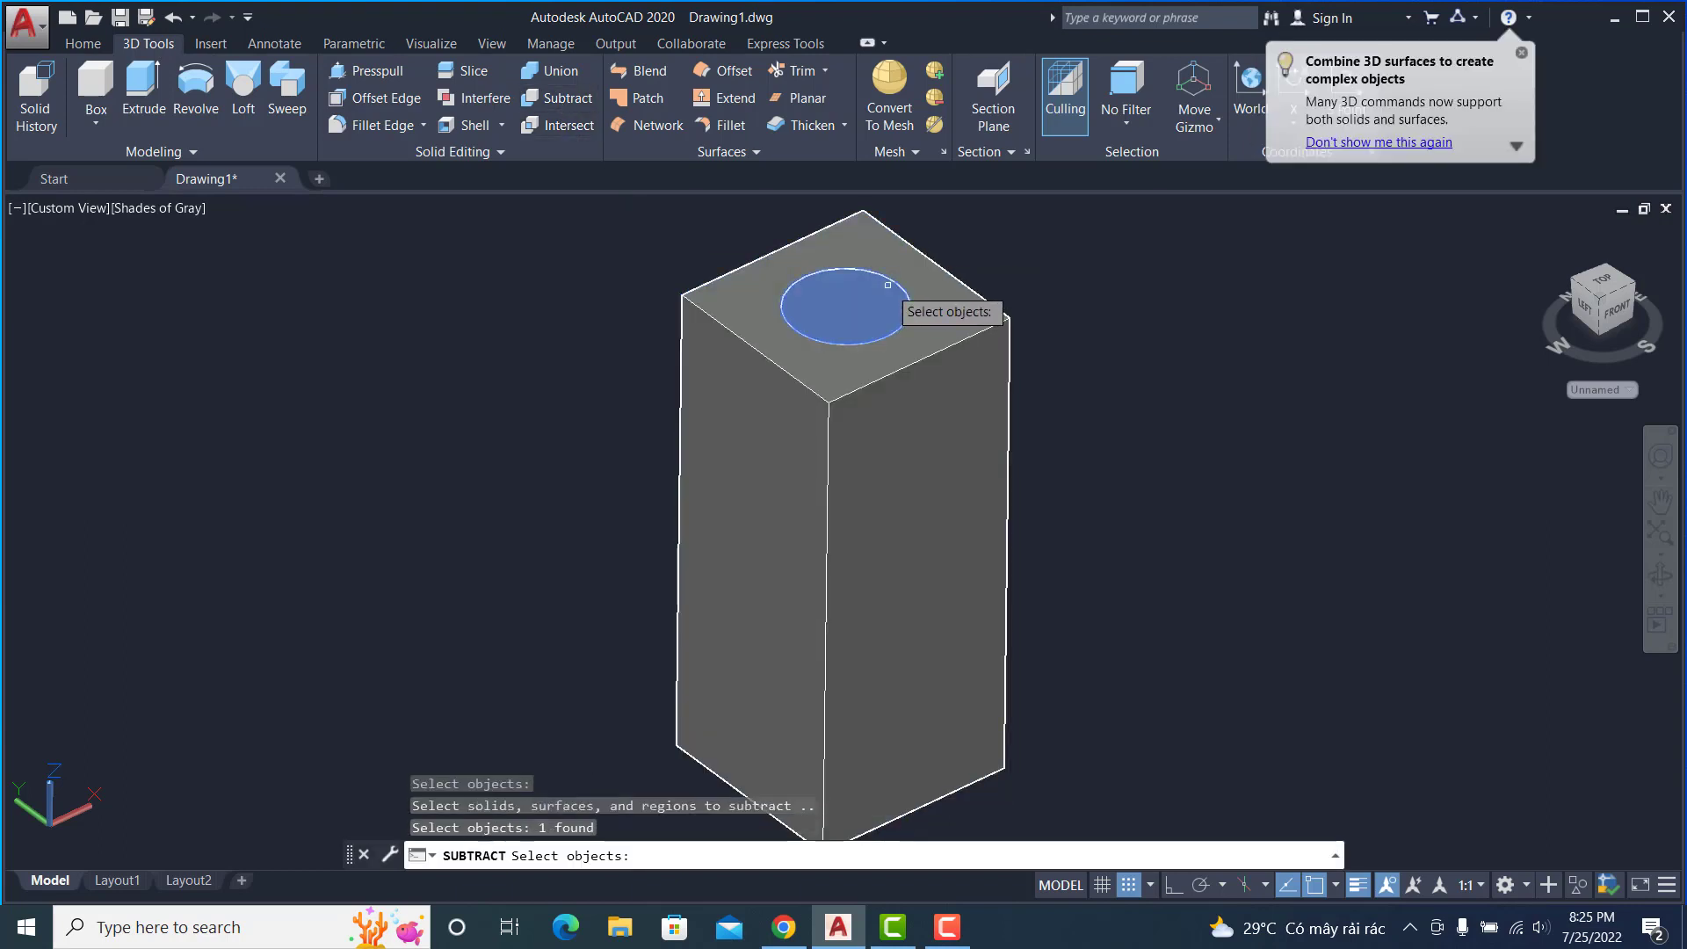
pyautogui.press('Return')
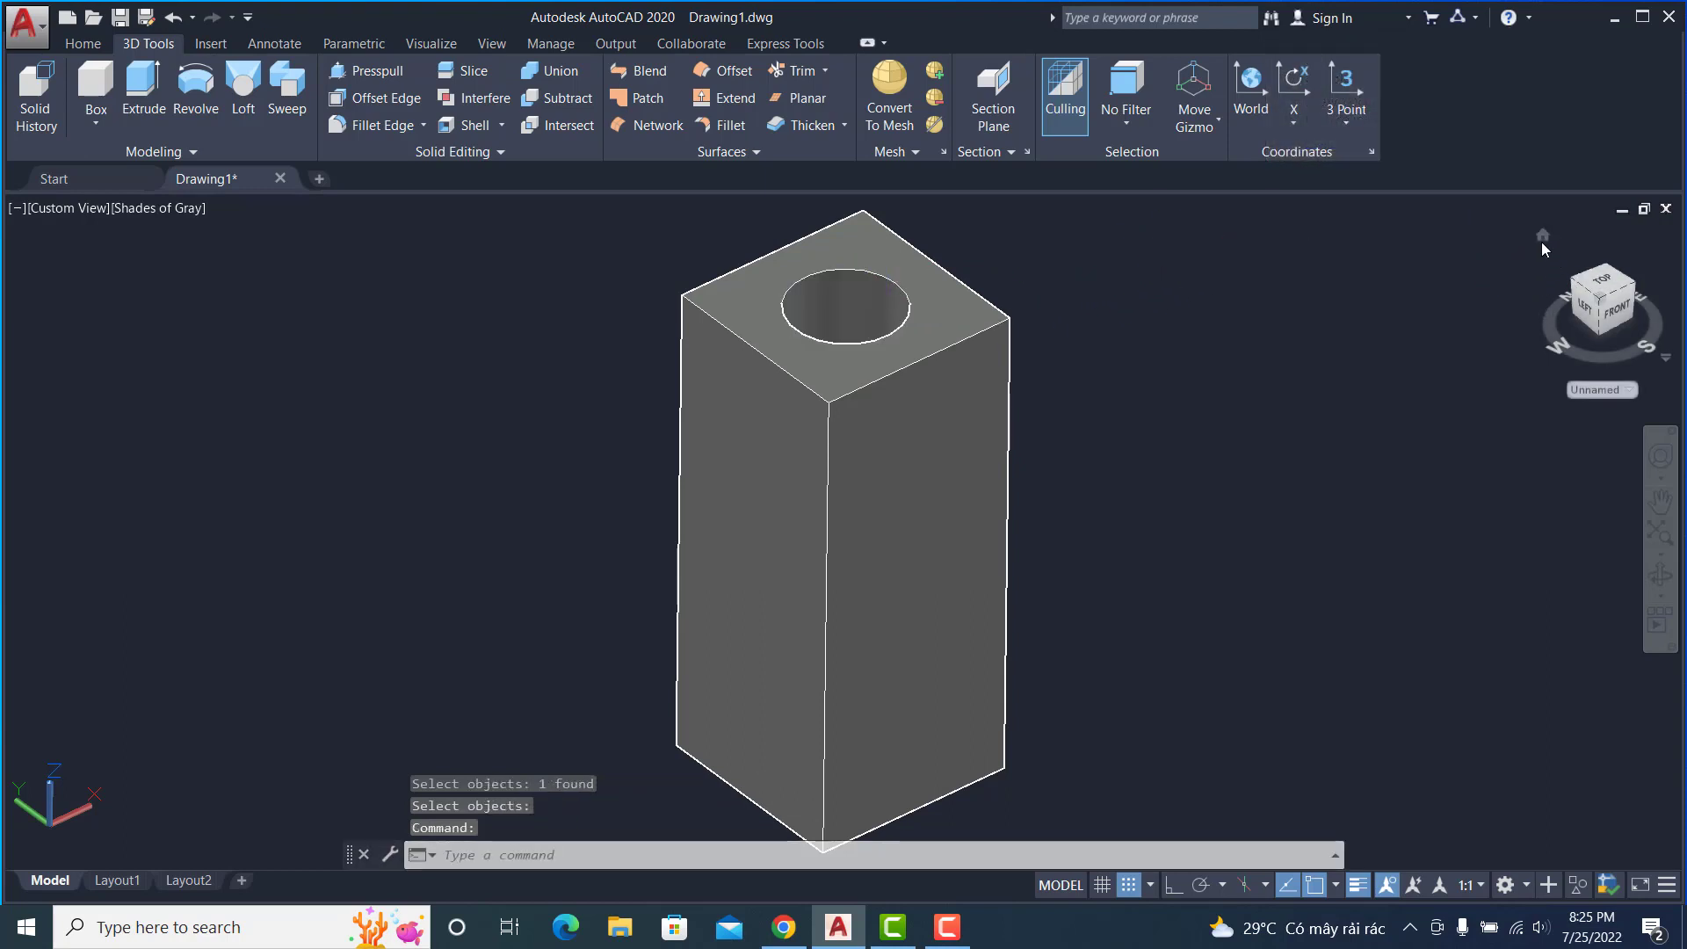
pyautogui.moveTo(1600, 277)
pyautogui.mouseDown()
pyautogui.moveTo(1603, 327)
pyautogui.moveTo(1599, 278)
pyautogui.mouseUp()
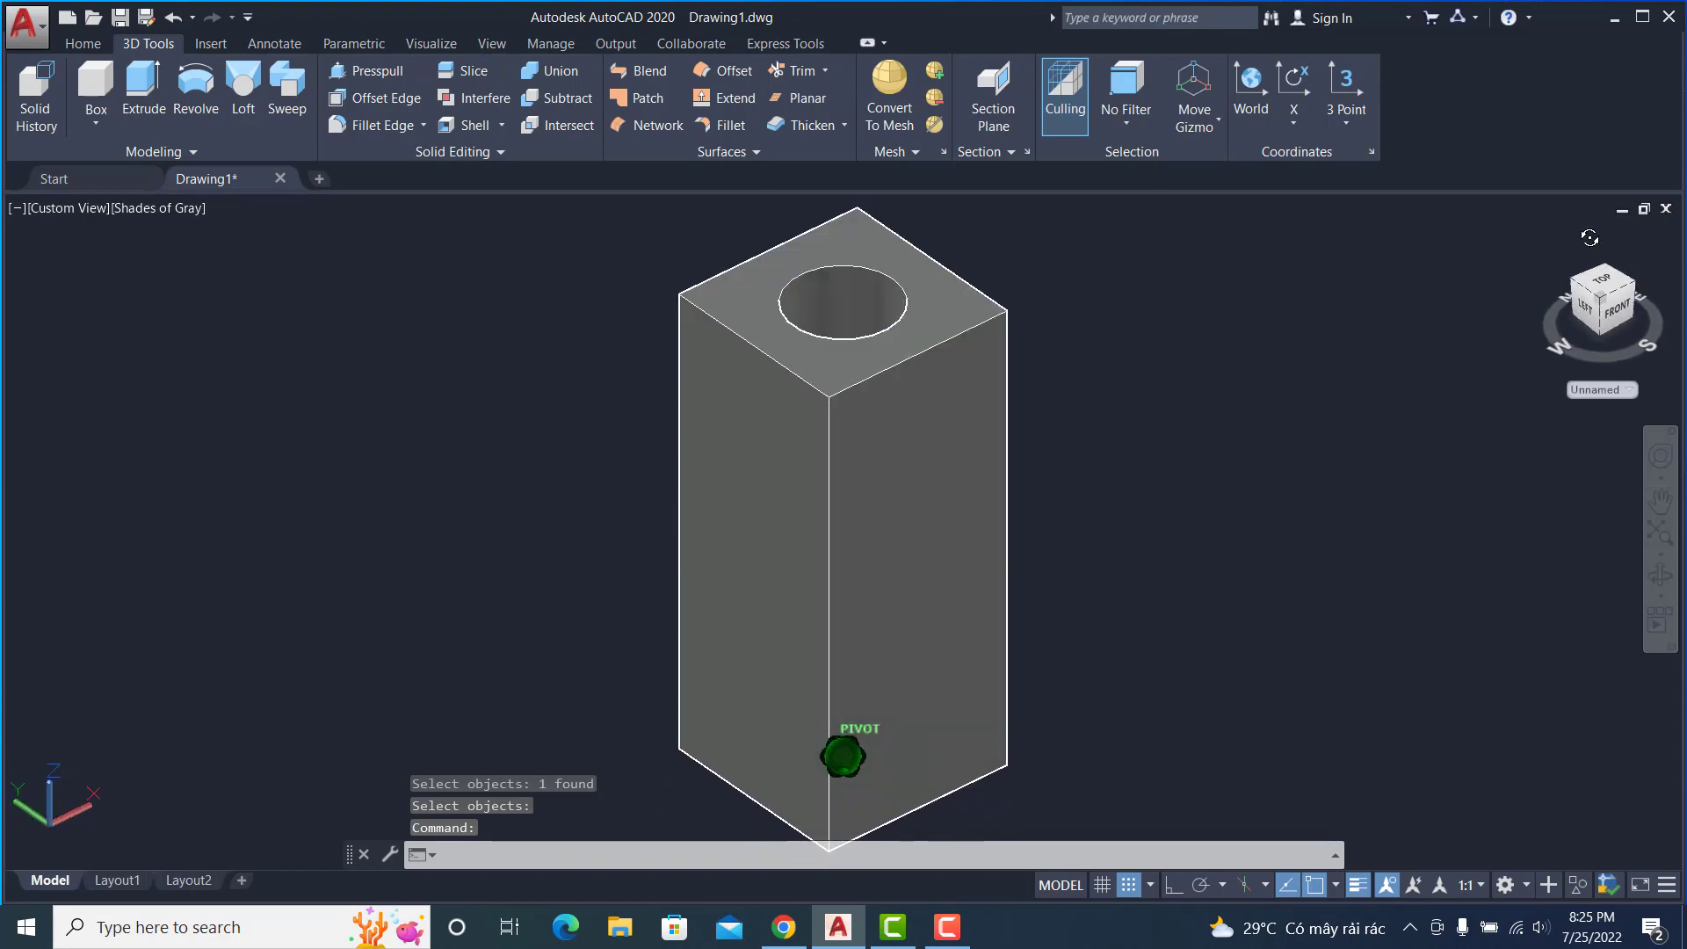
pyautogui.click(1365, 367)
pyautogui.click(1369, 370)
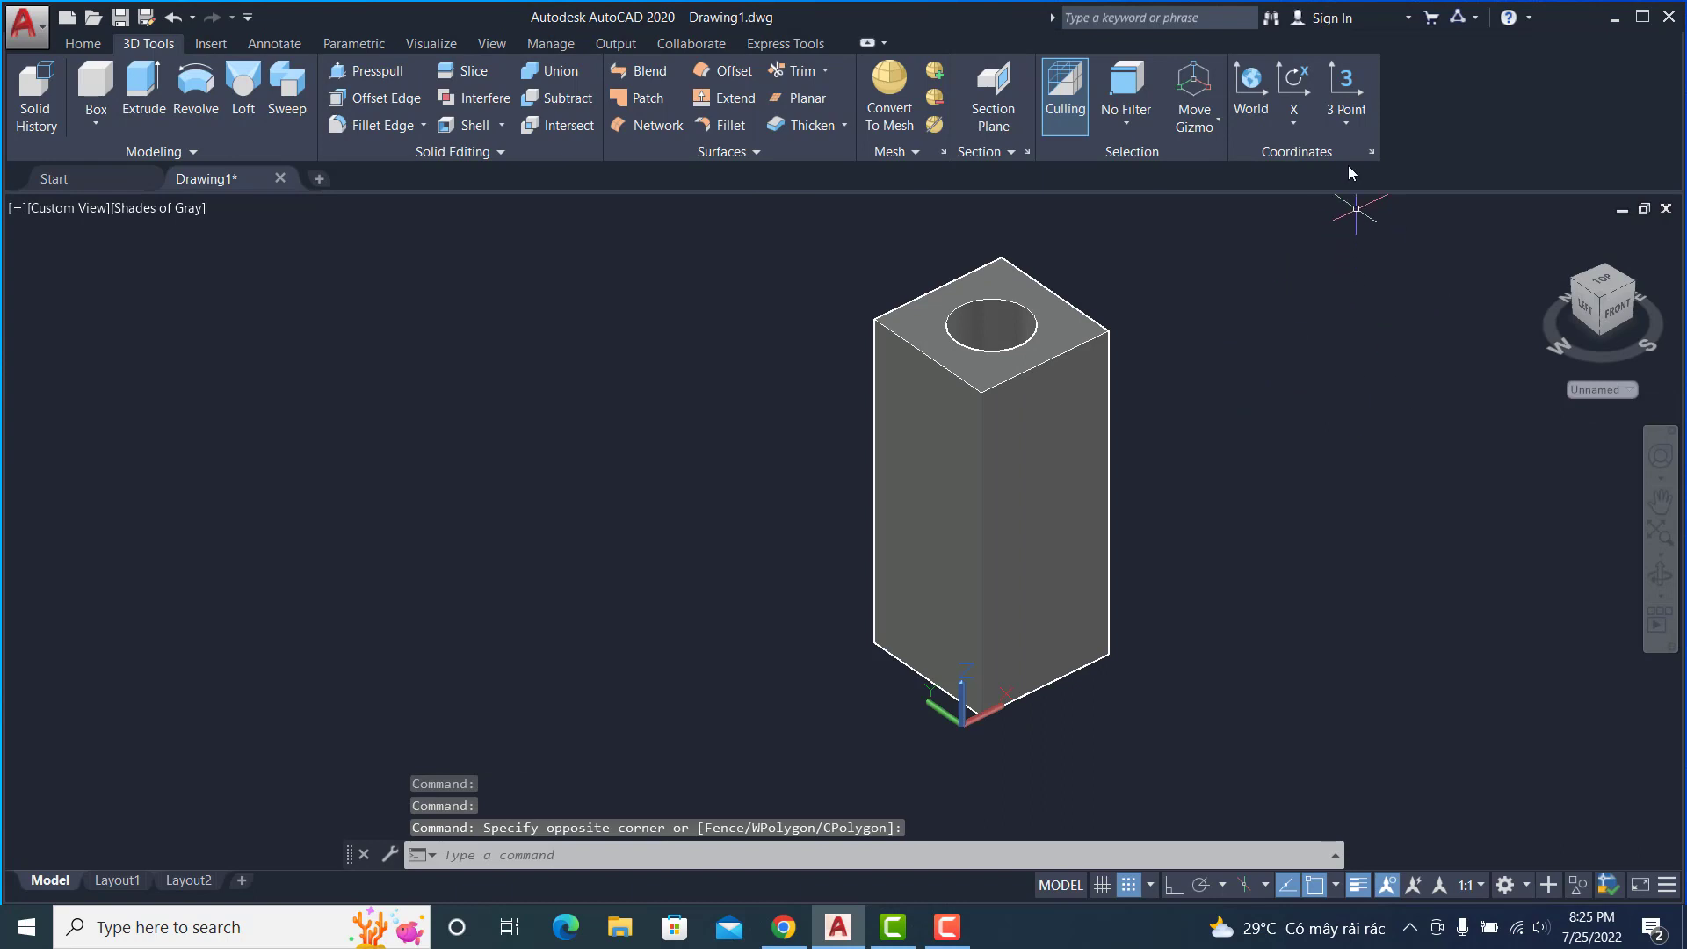
# Step: Align the UCS to the block's right face
pyautogui.click(1348, 125)
pyautogui.click(1342, 304)
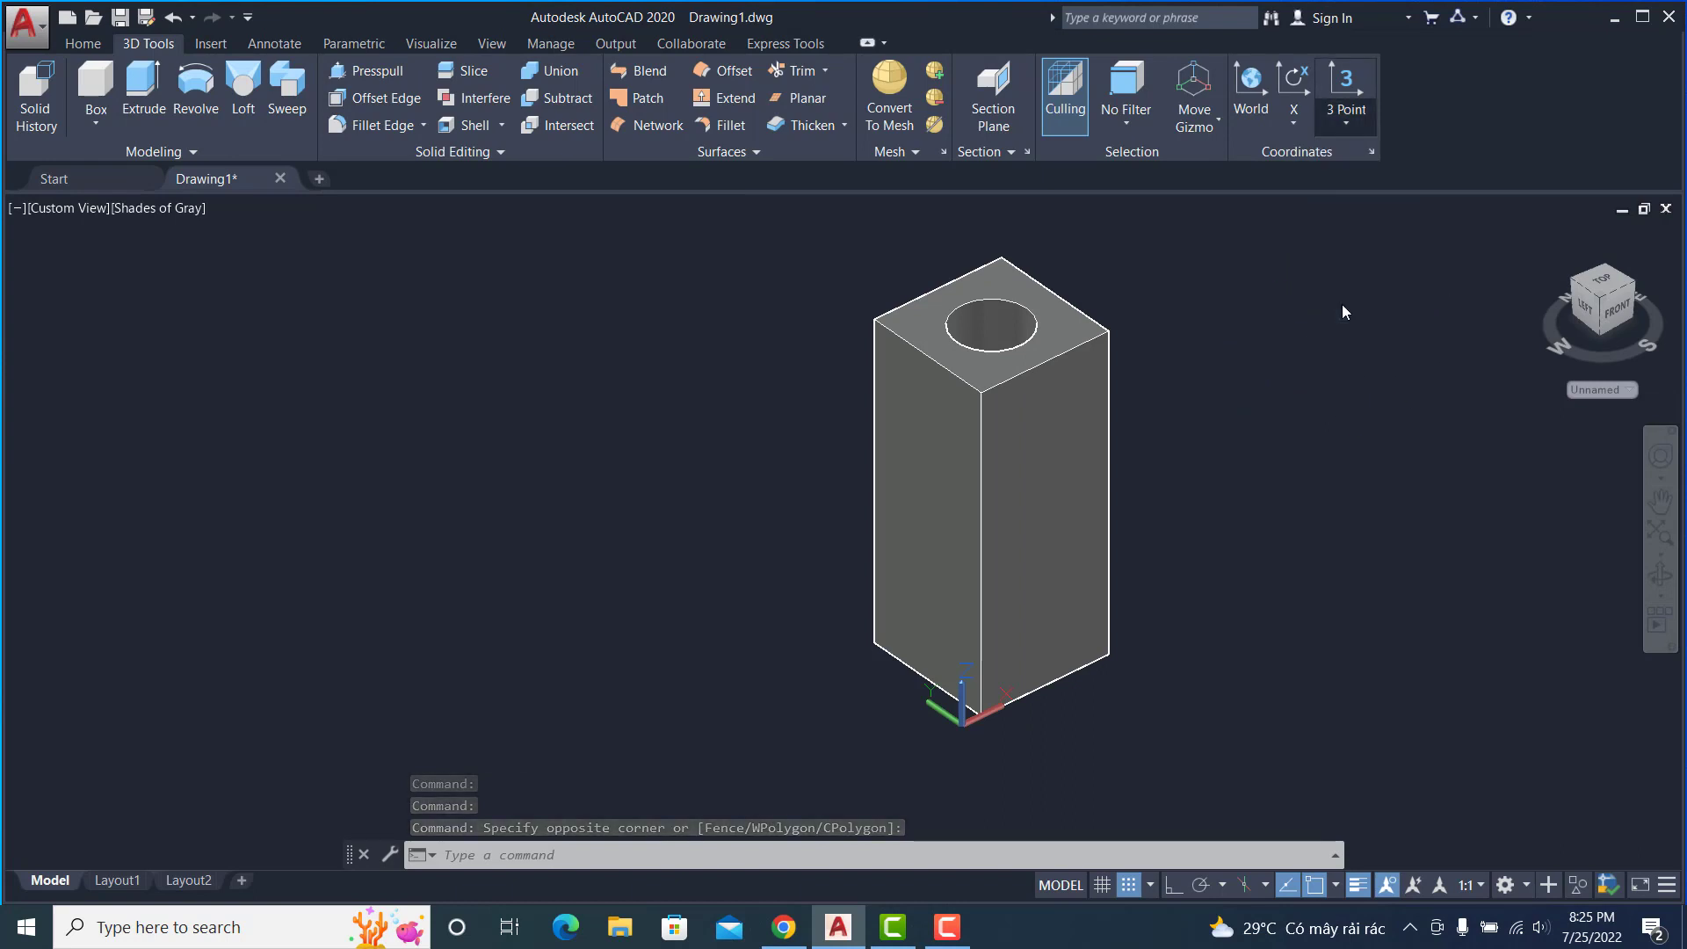
pyautogui.click(1018, 498)
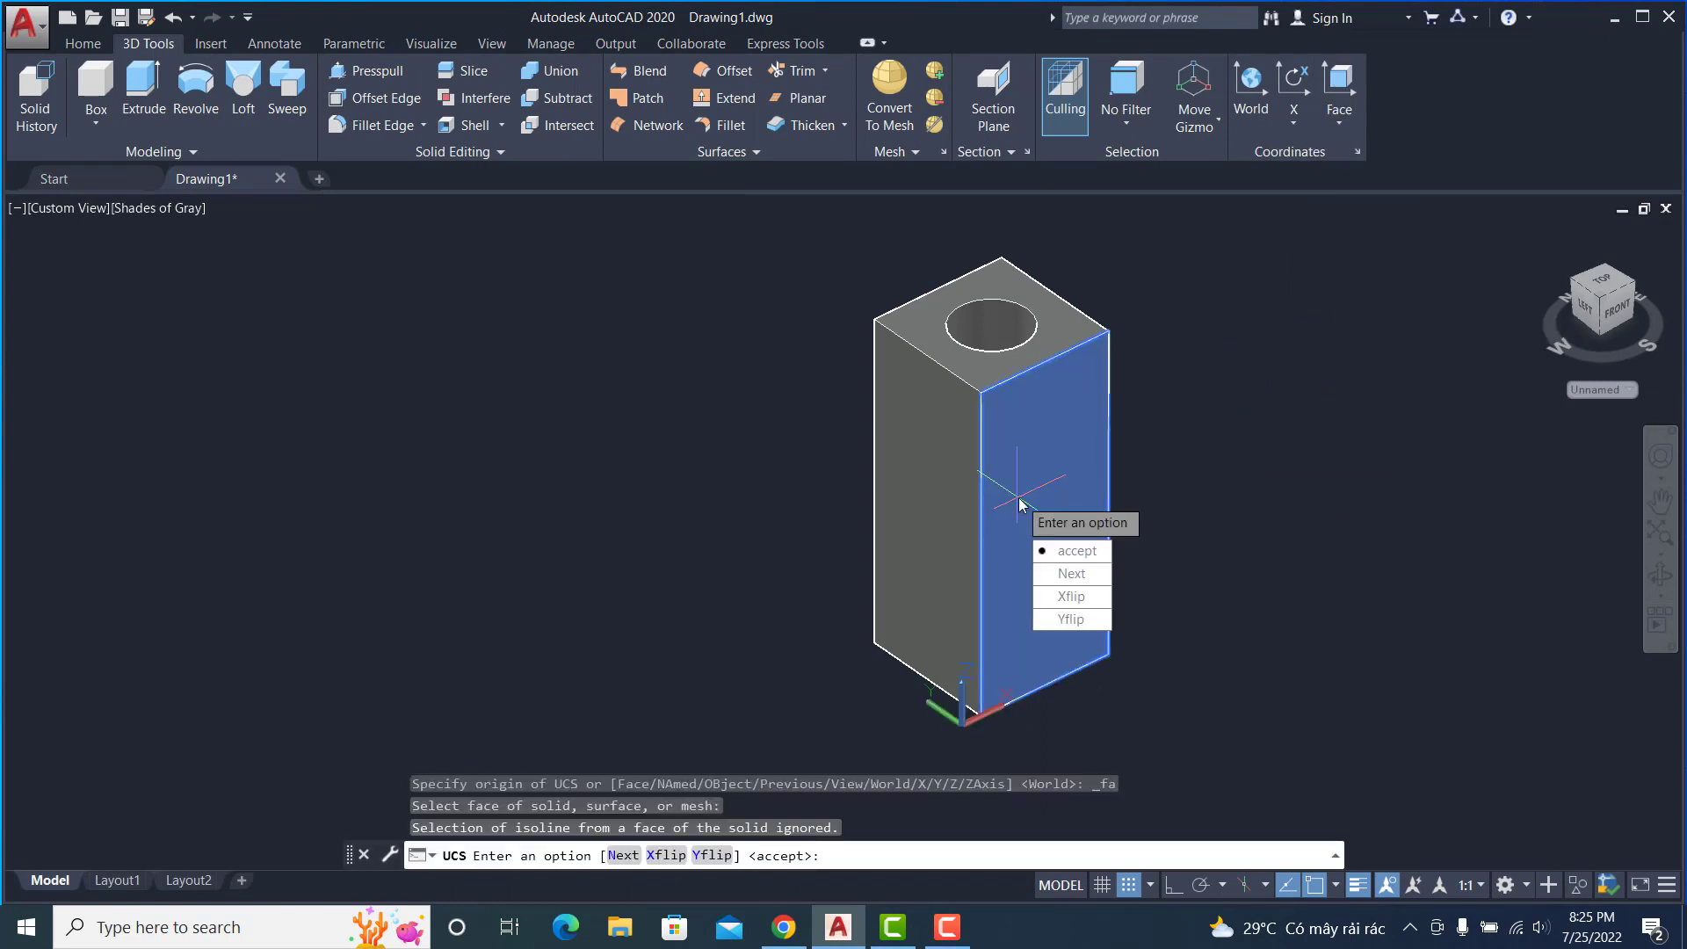
pyautogui.click(1071, 550)
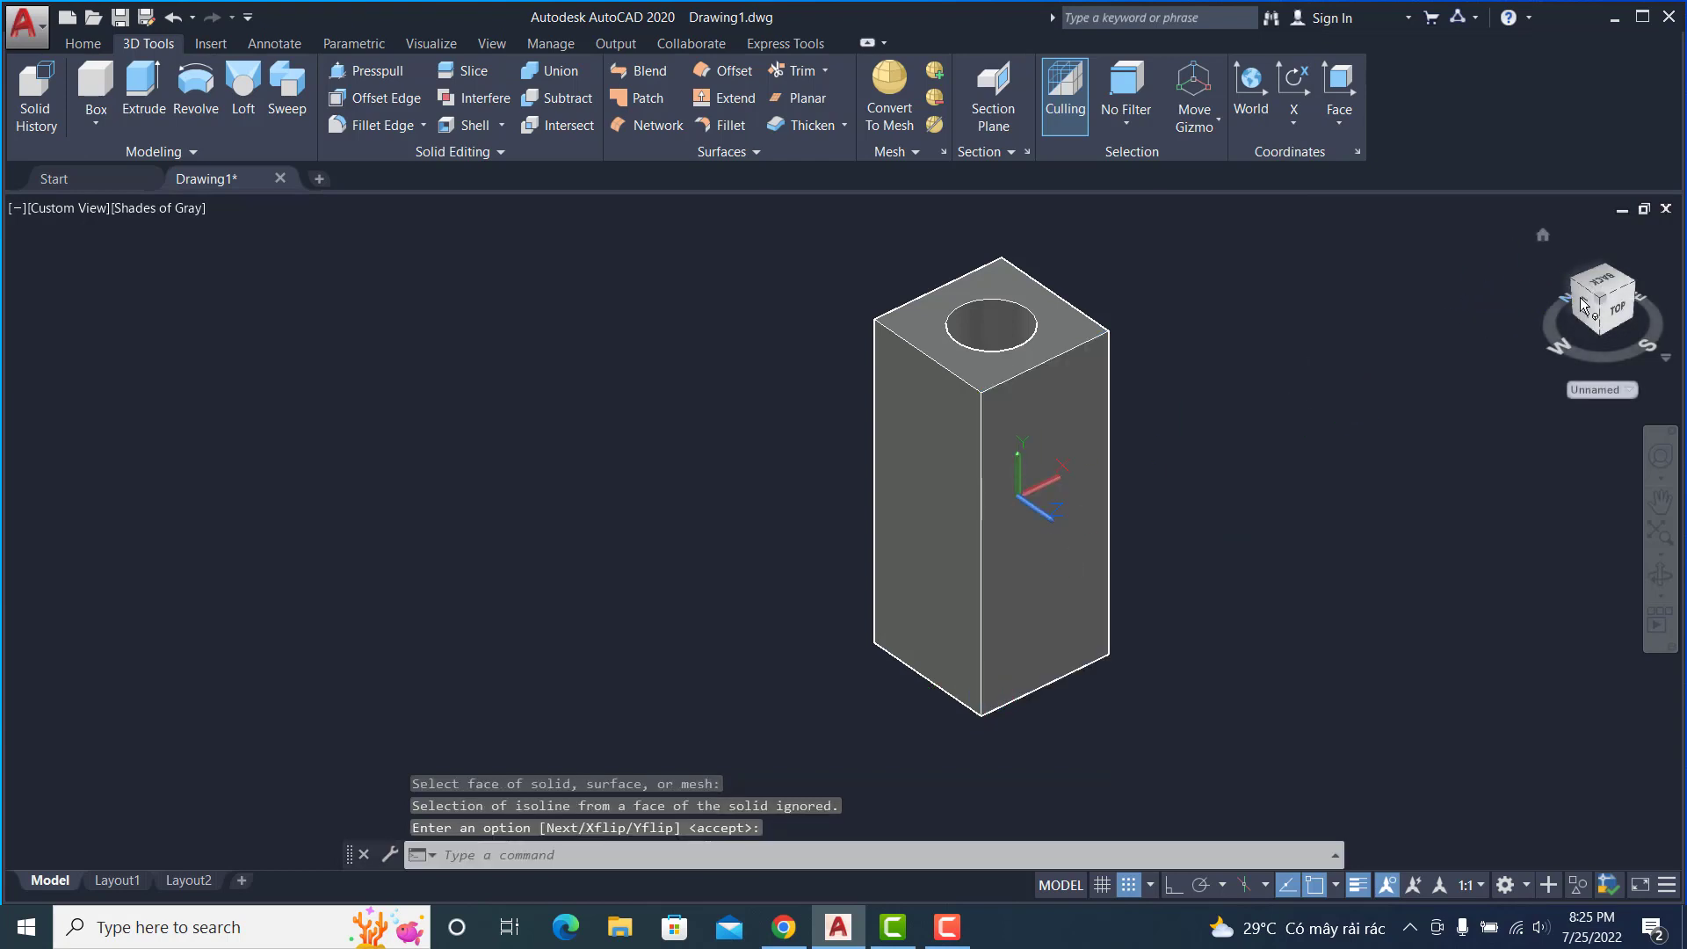
# Step: View the block from the top and zoom to fit it in the drawing area
pyautogui.click(1618, 310)
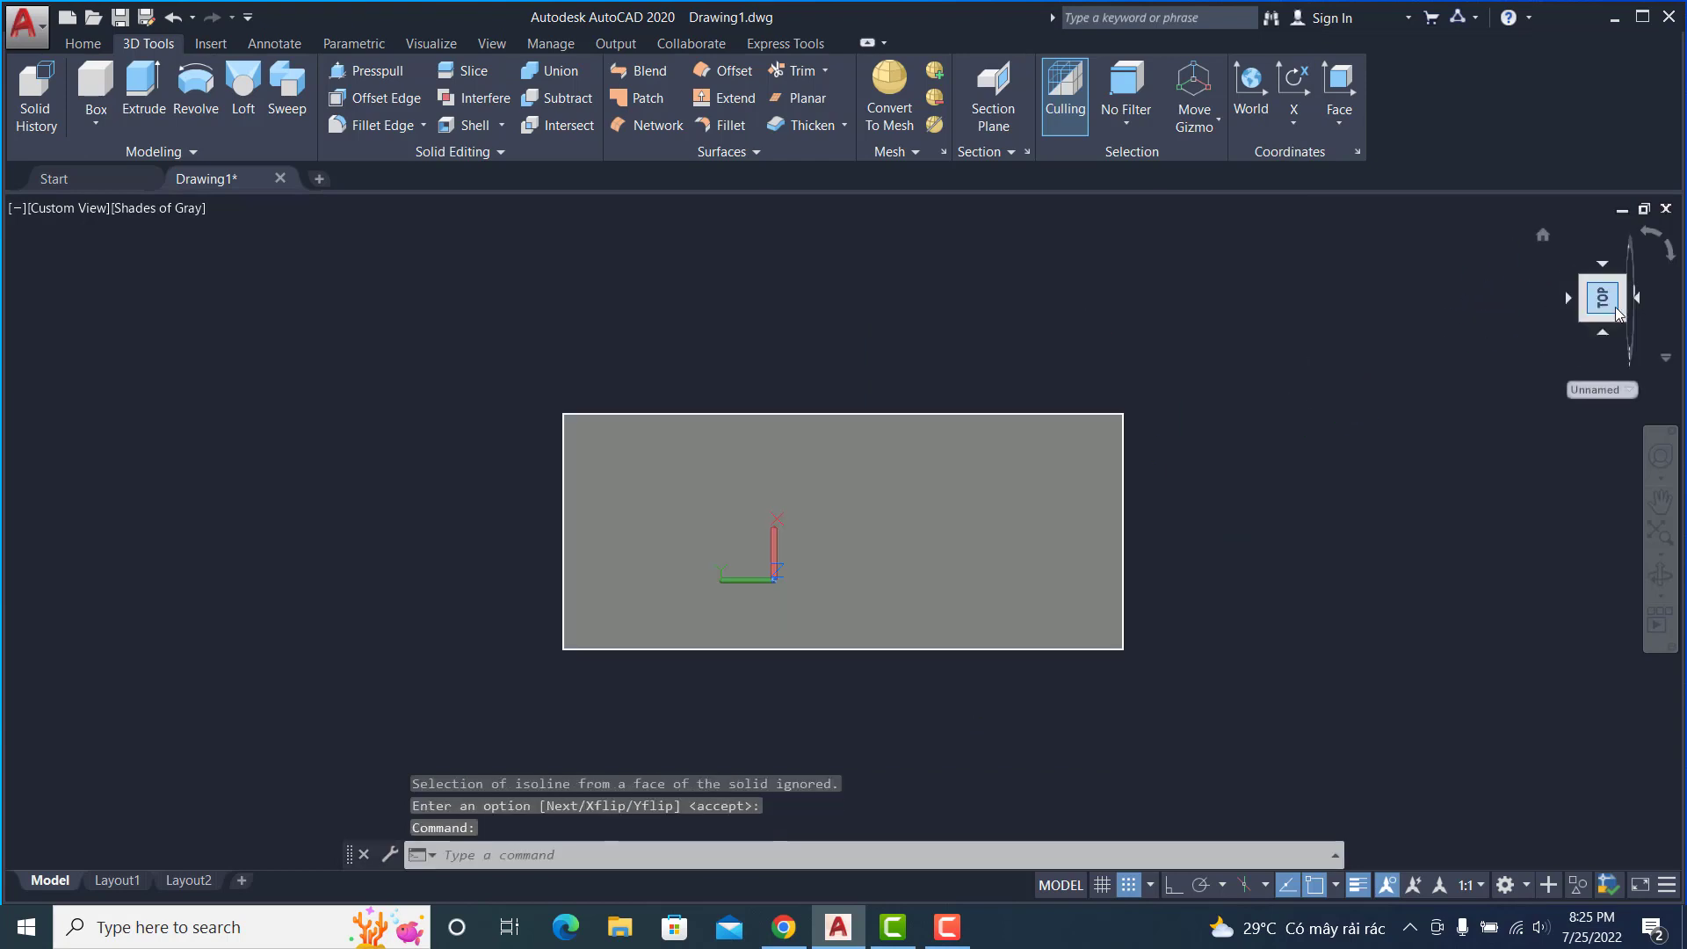
pyautogui.scroll(-2, 822, 450)
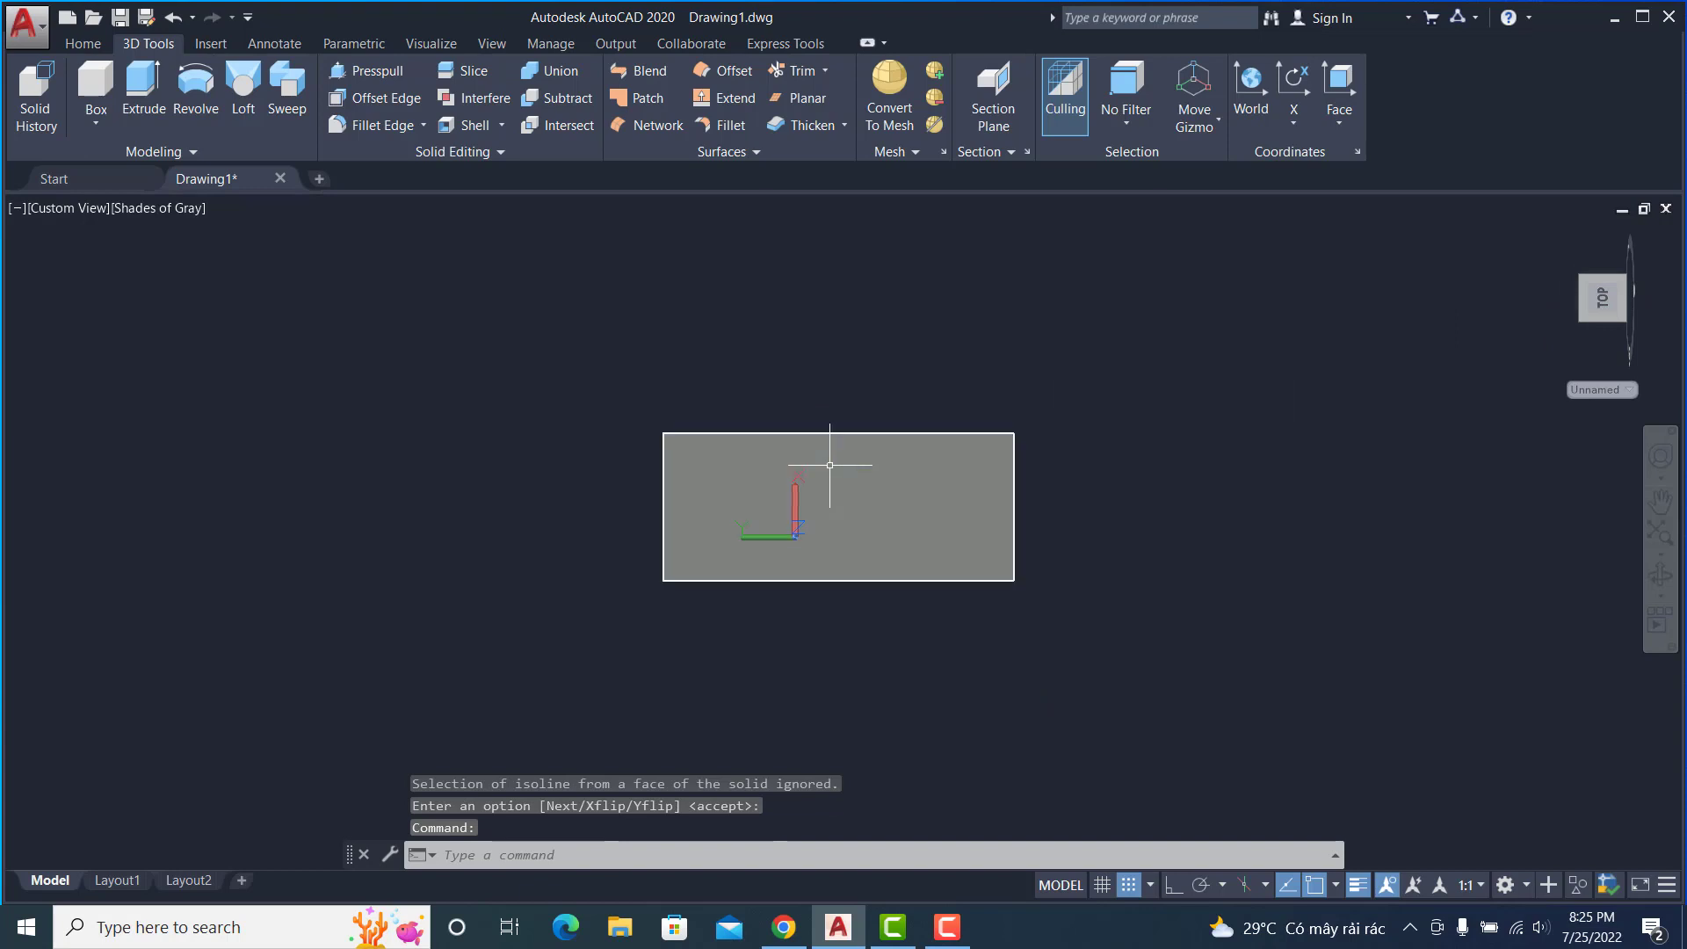
pyautogui.scroll(-5, 833, 459)
pyautogui.scroll(-3, 838, 463)
pyautogui.scroll(1, 838, 463)
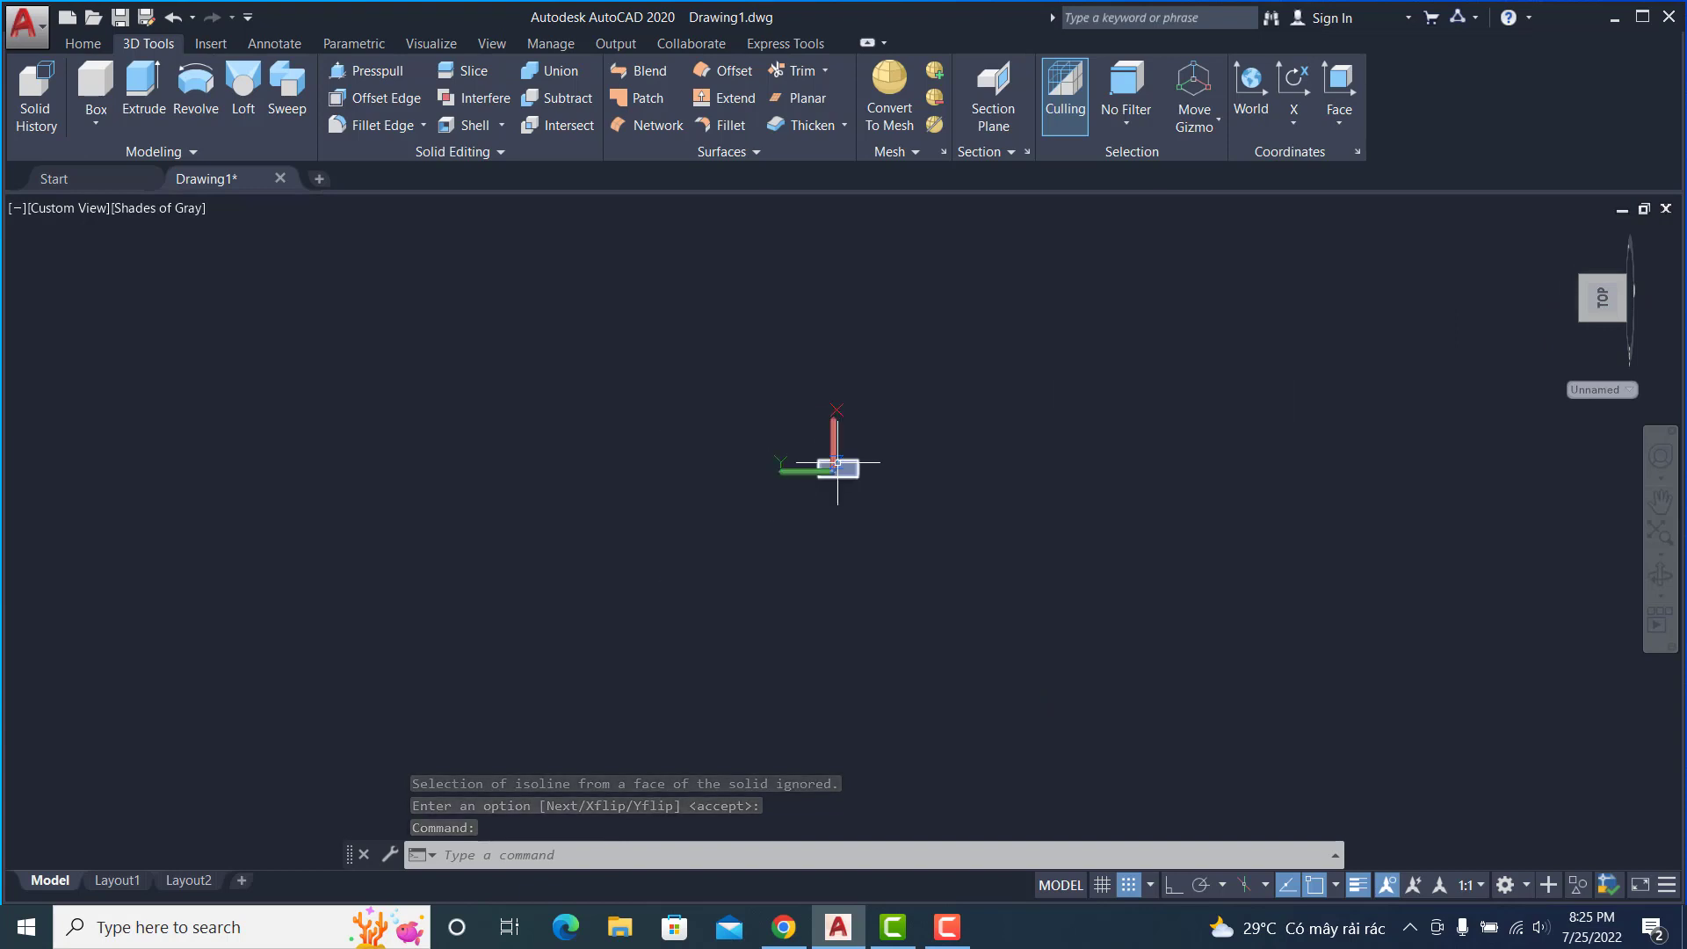
pyautogui.scroll(2, 838, 464)
pyautogui.scroll(2, 837, 464)
pyautogui.scroll(1, 838, 462)
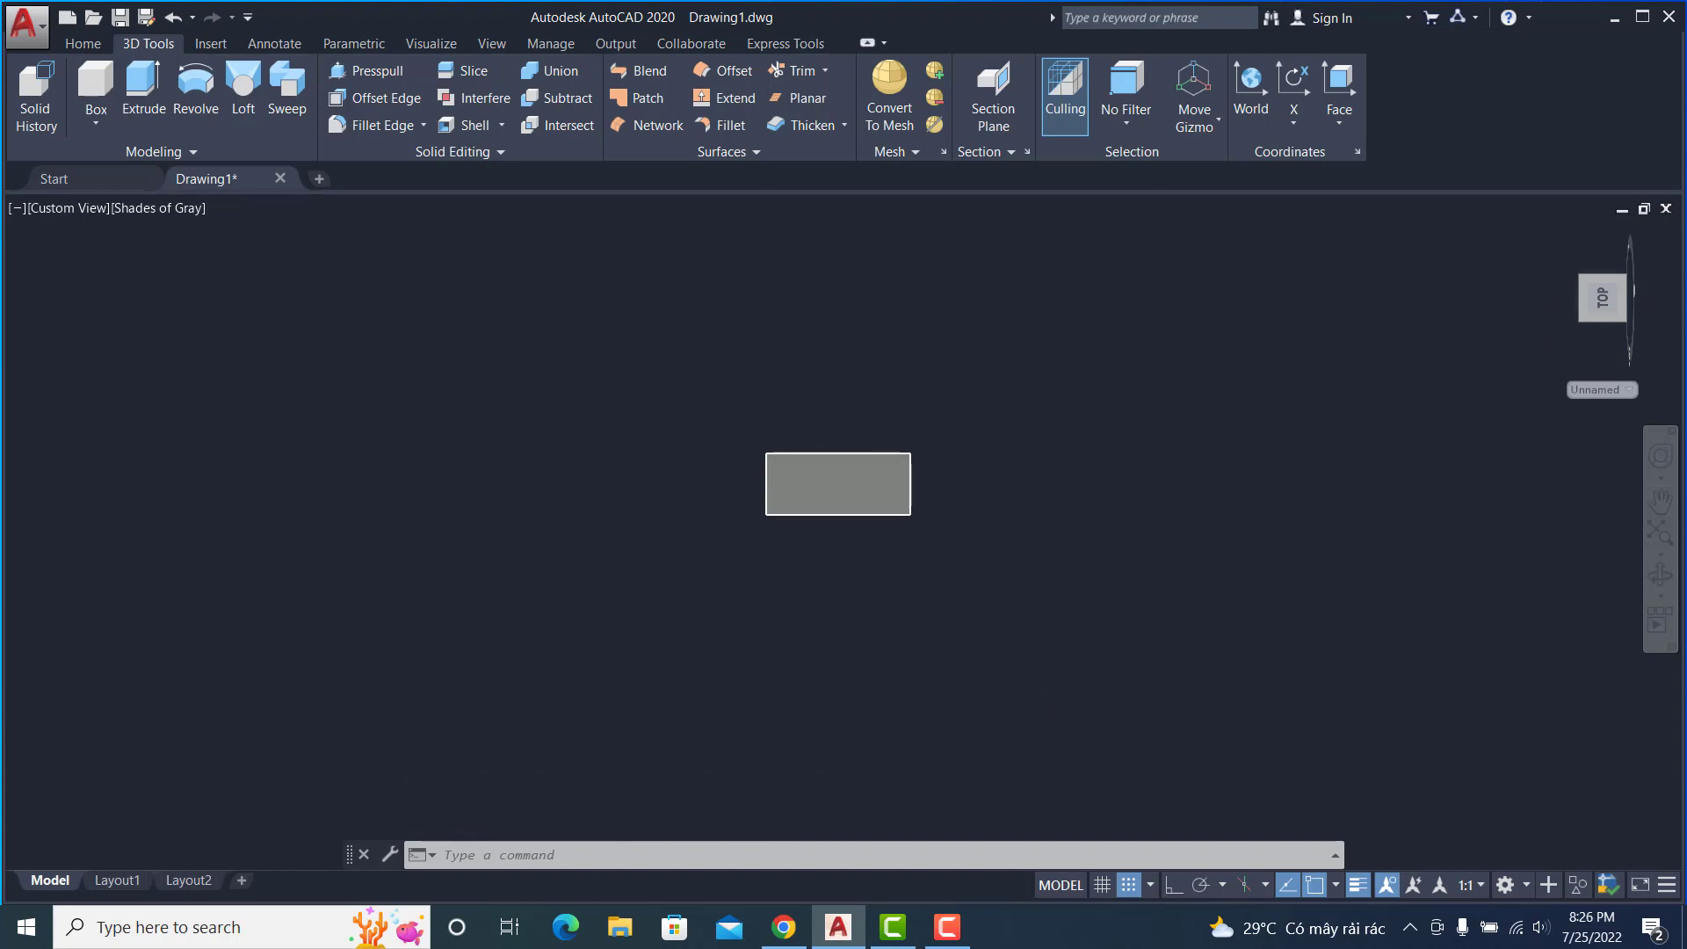
pyautogui.scroll(1, 838, 462)
pyautogui.scroll(-3, 571, 285)
pyautogui.scroll(-2, 584, 287)
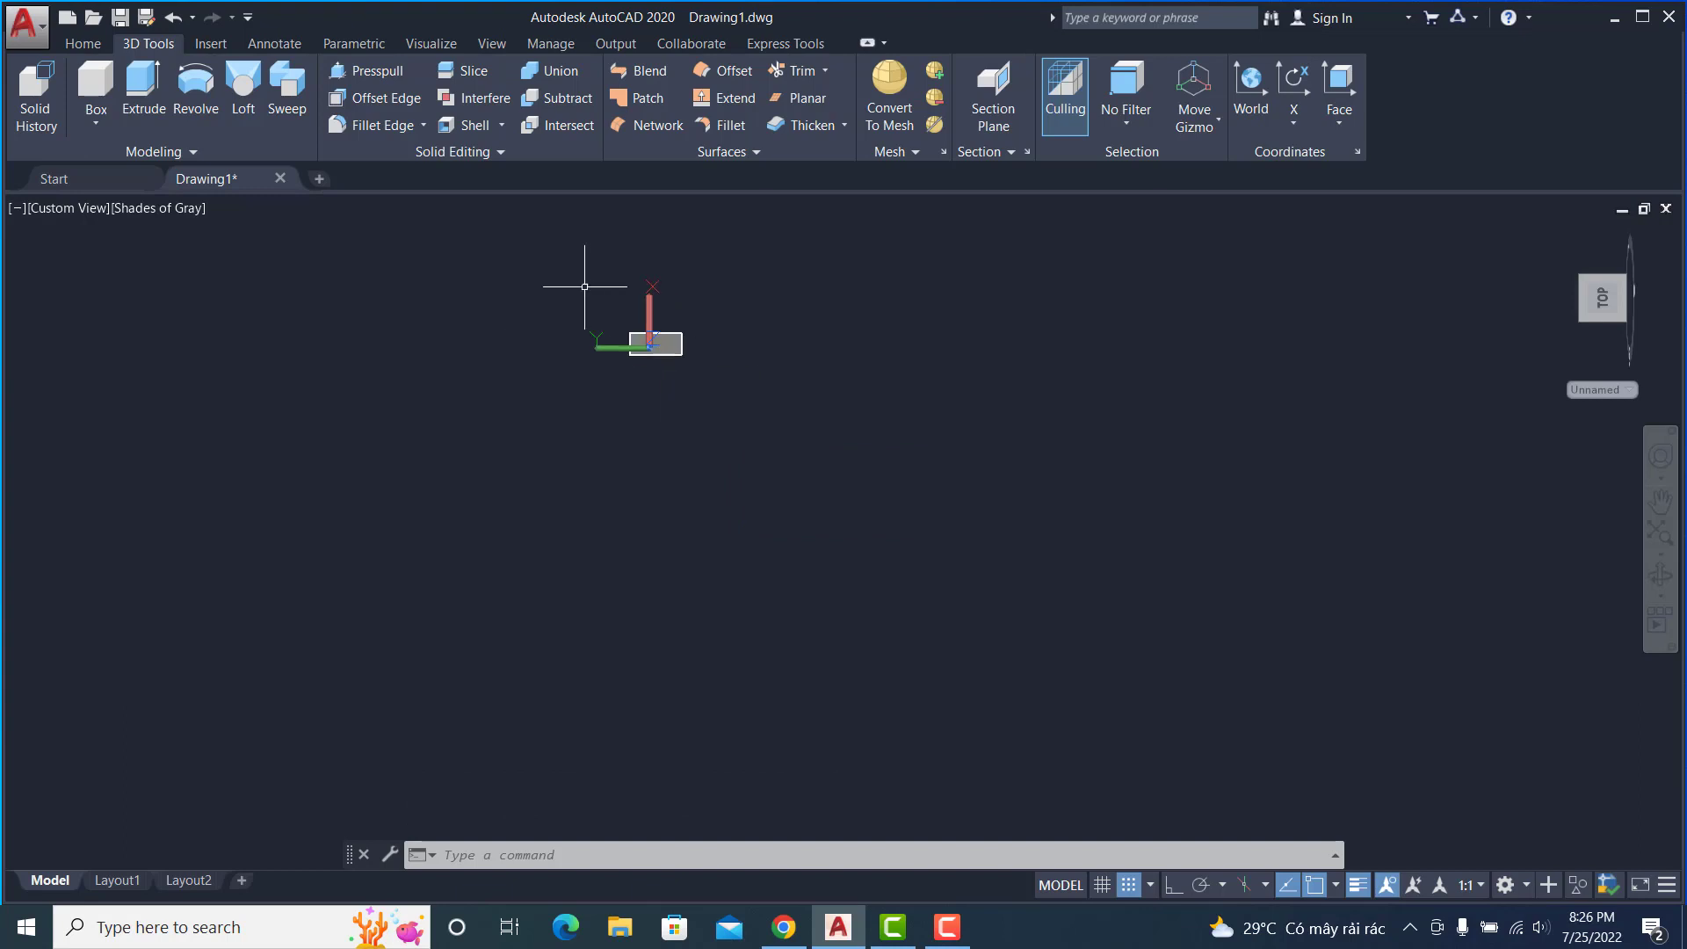
pyautogui.middleClick(707, 276)
pyautogui.middleClick(706, 276)
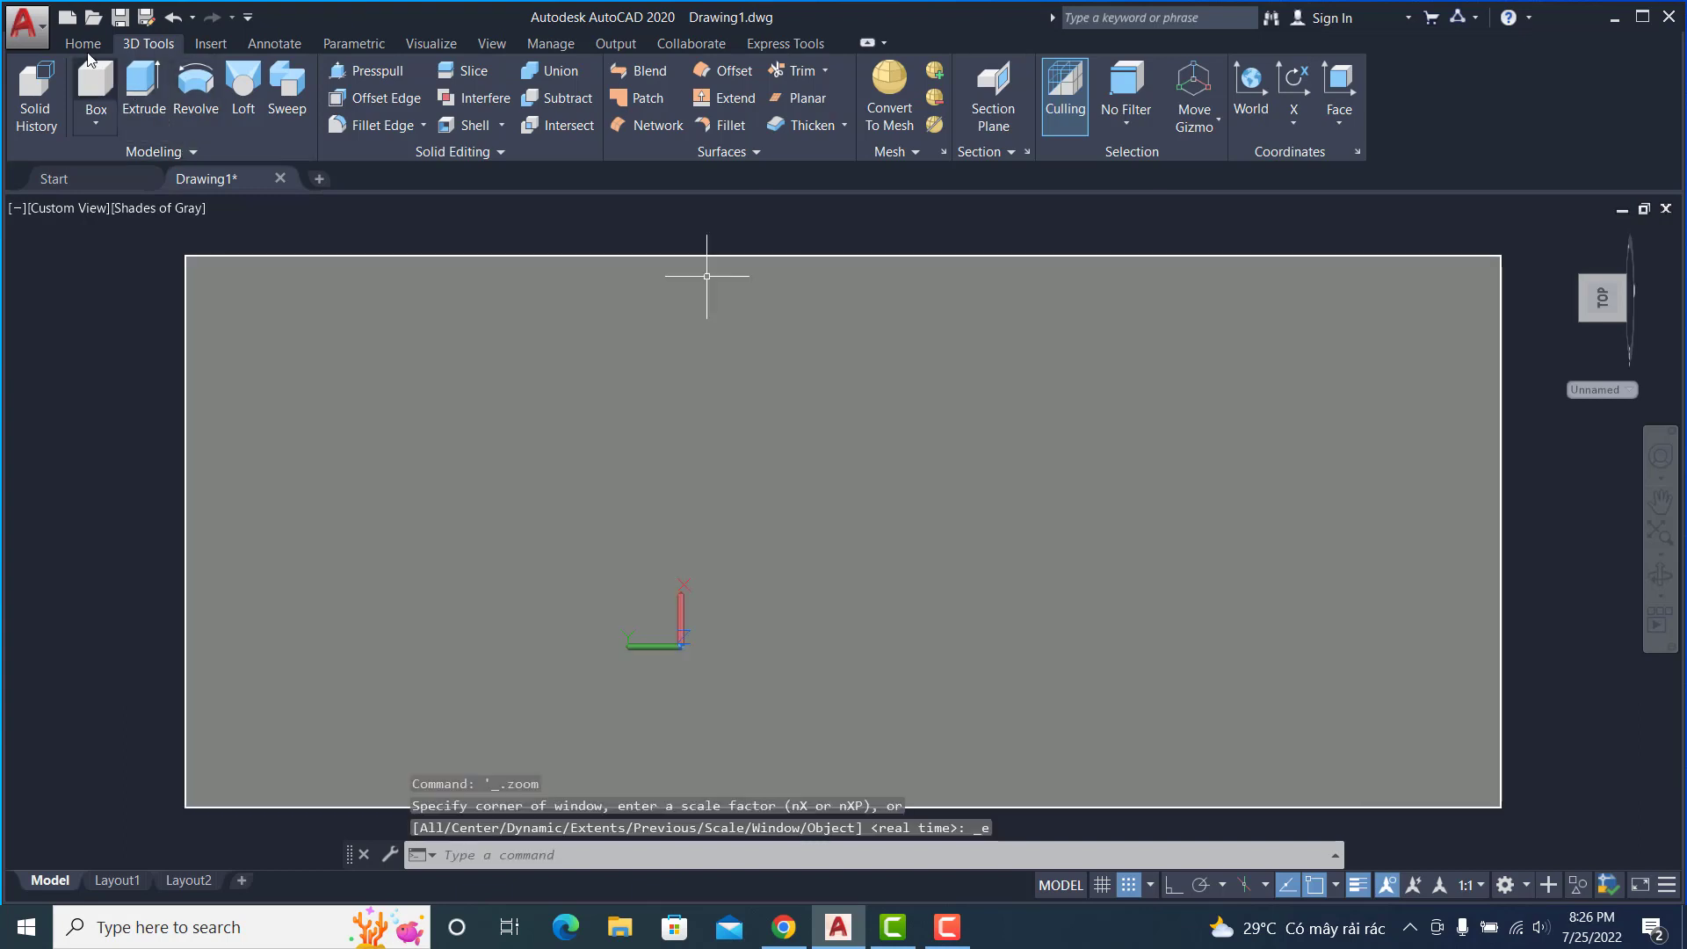
# Step: Draw a 36 by 30 rectangle starting beside the block, overlapping its right end
pyautogui.click(78, 43)
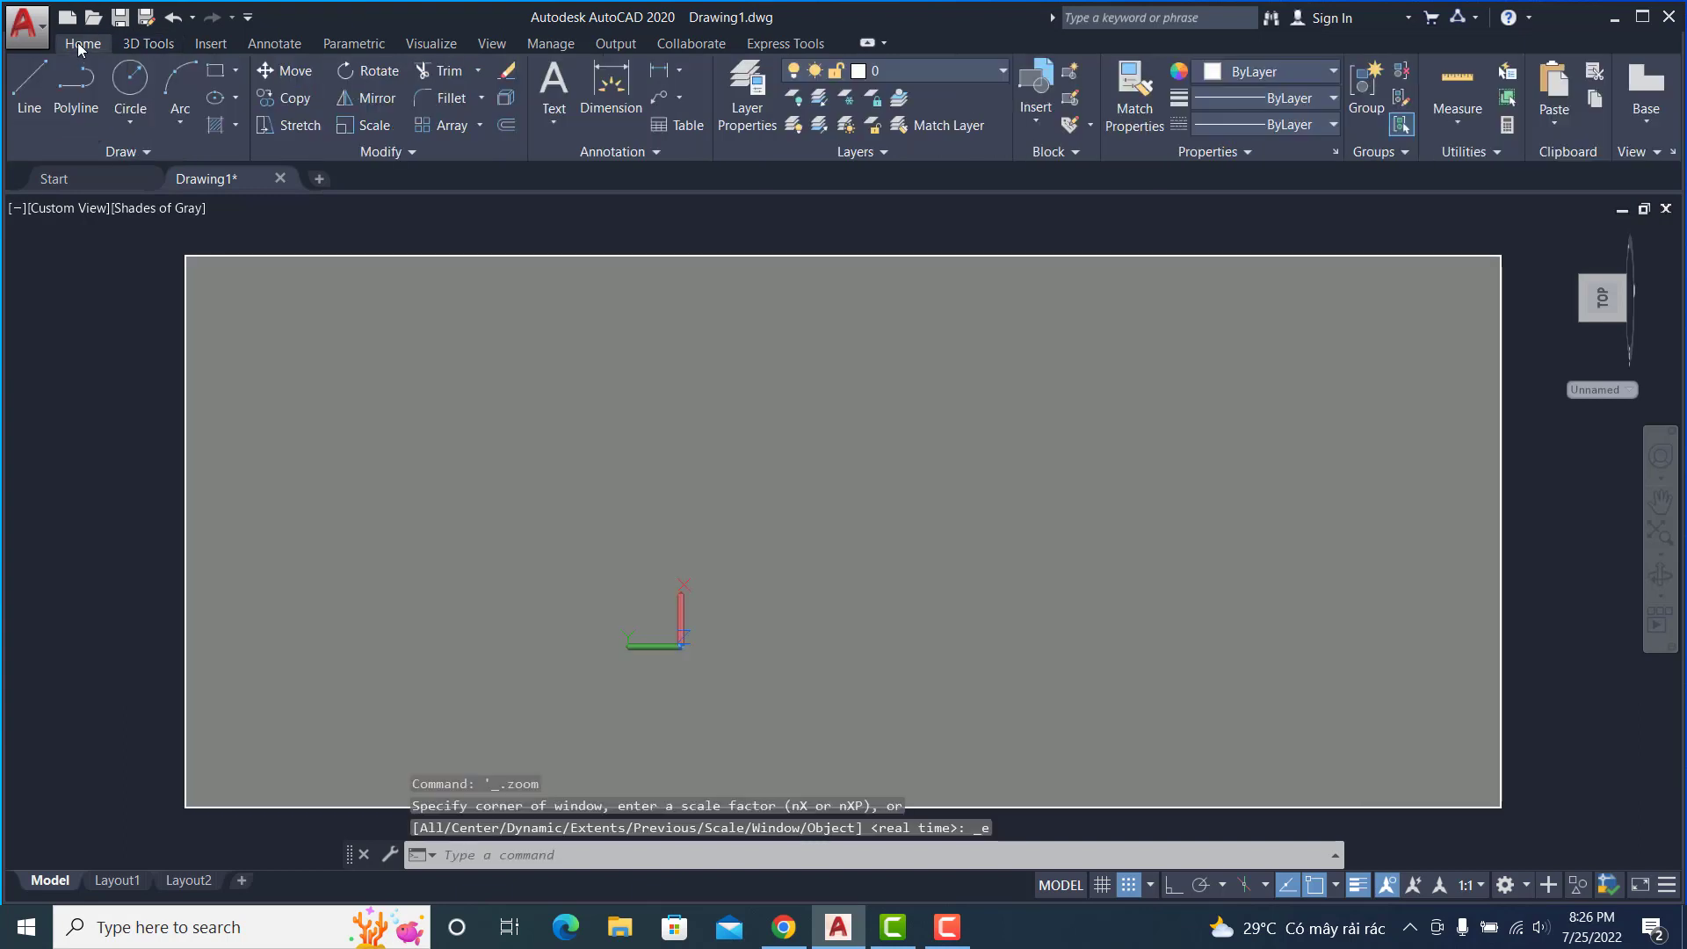
pyautogui.click(218, 74)
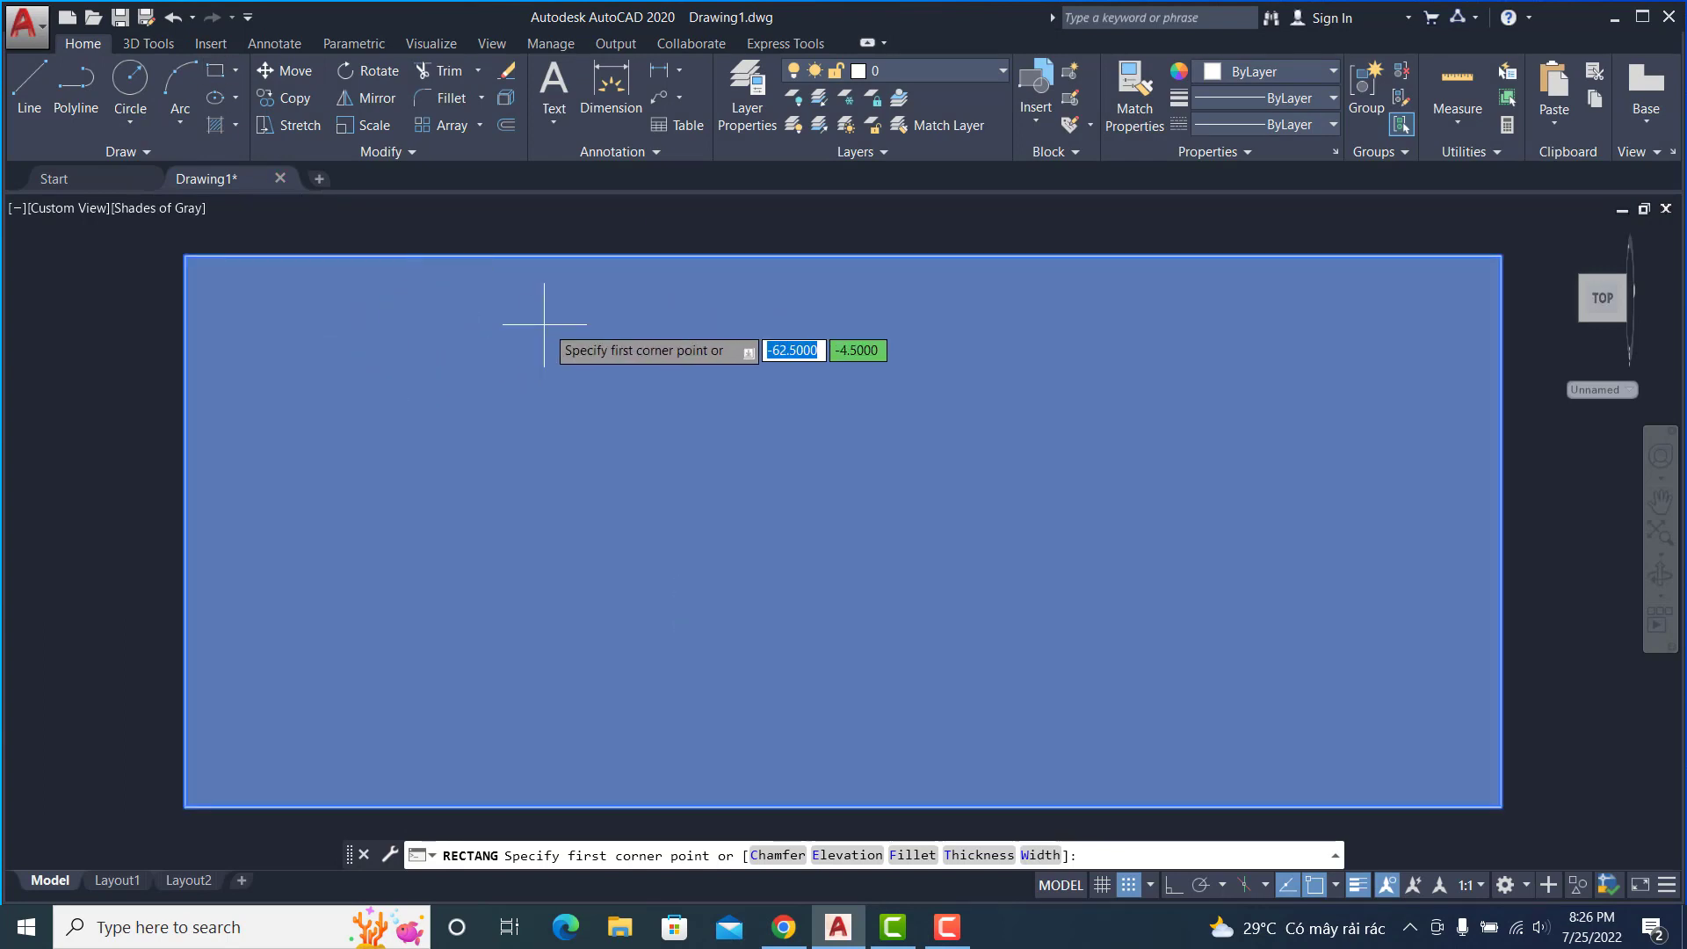
pyautogui.scroll(-3, 544, 324)
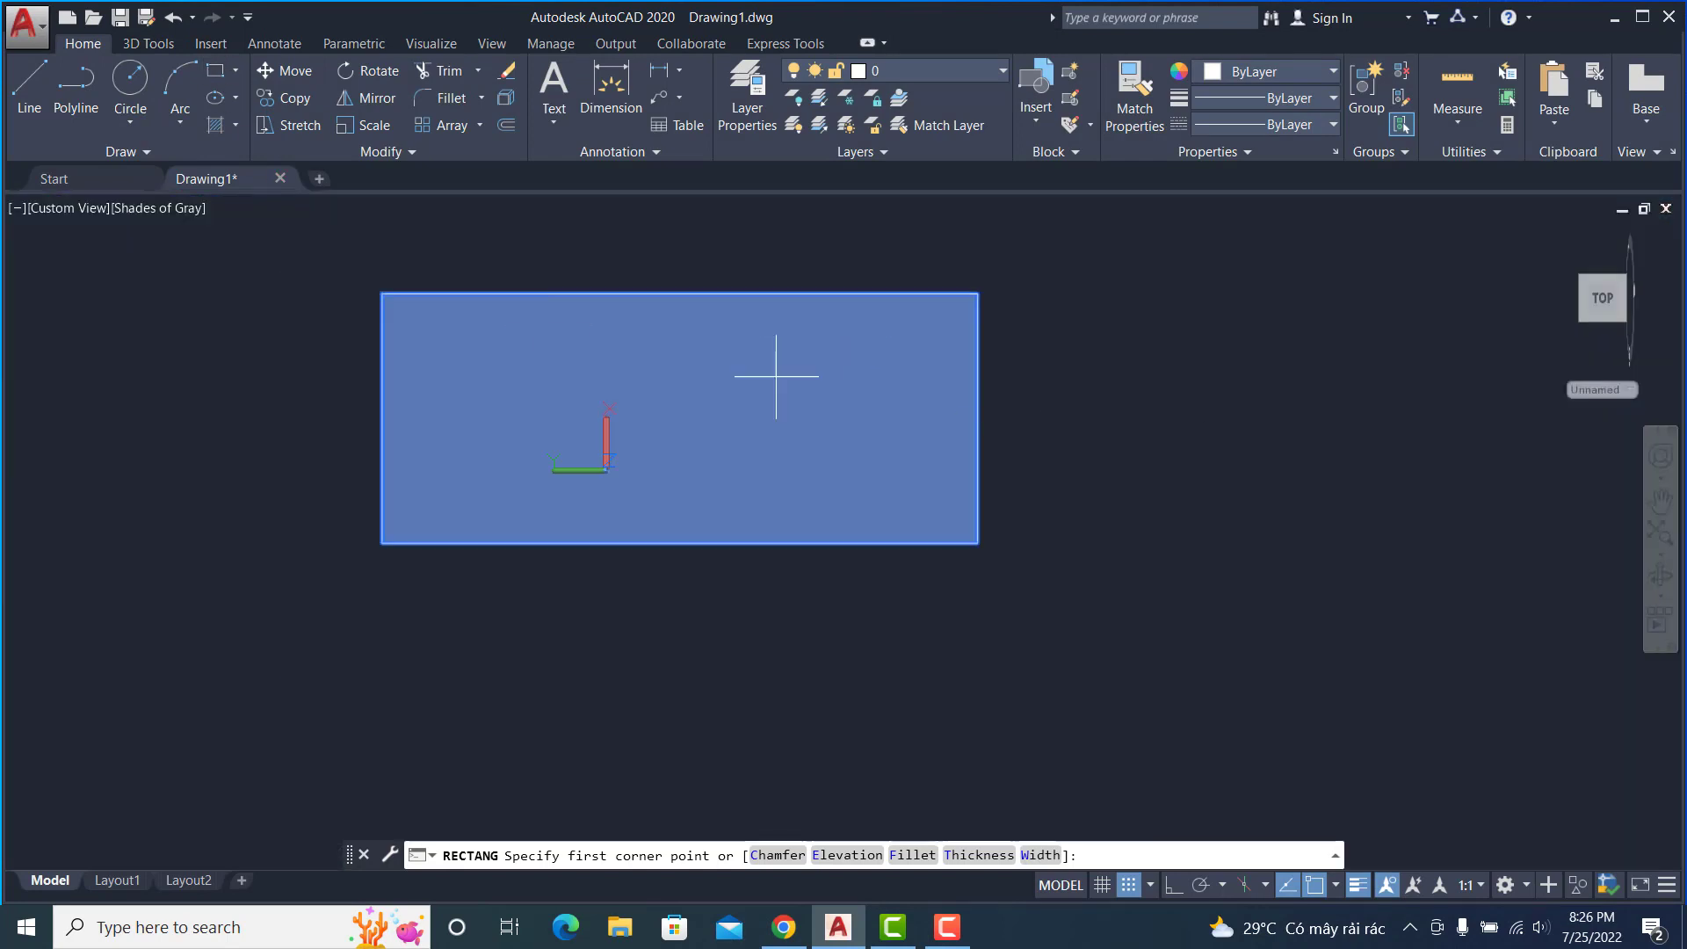
pyautogui.click(1125, 570)
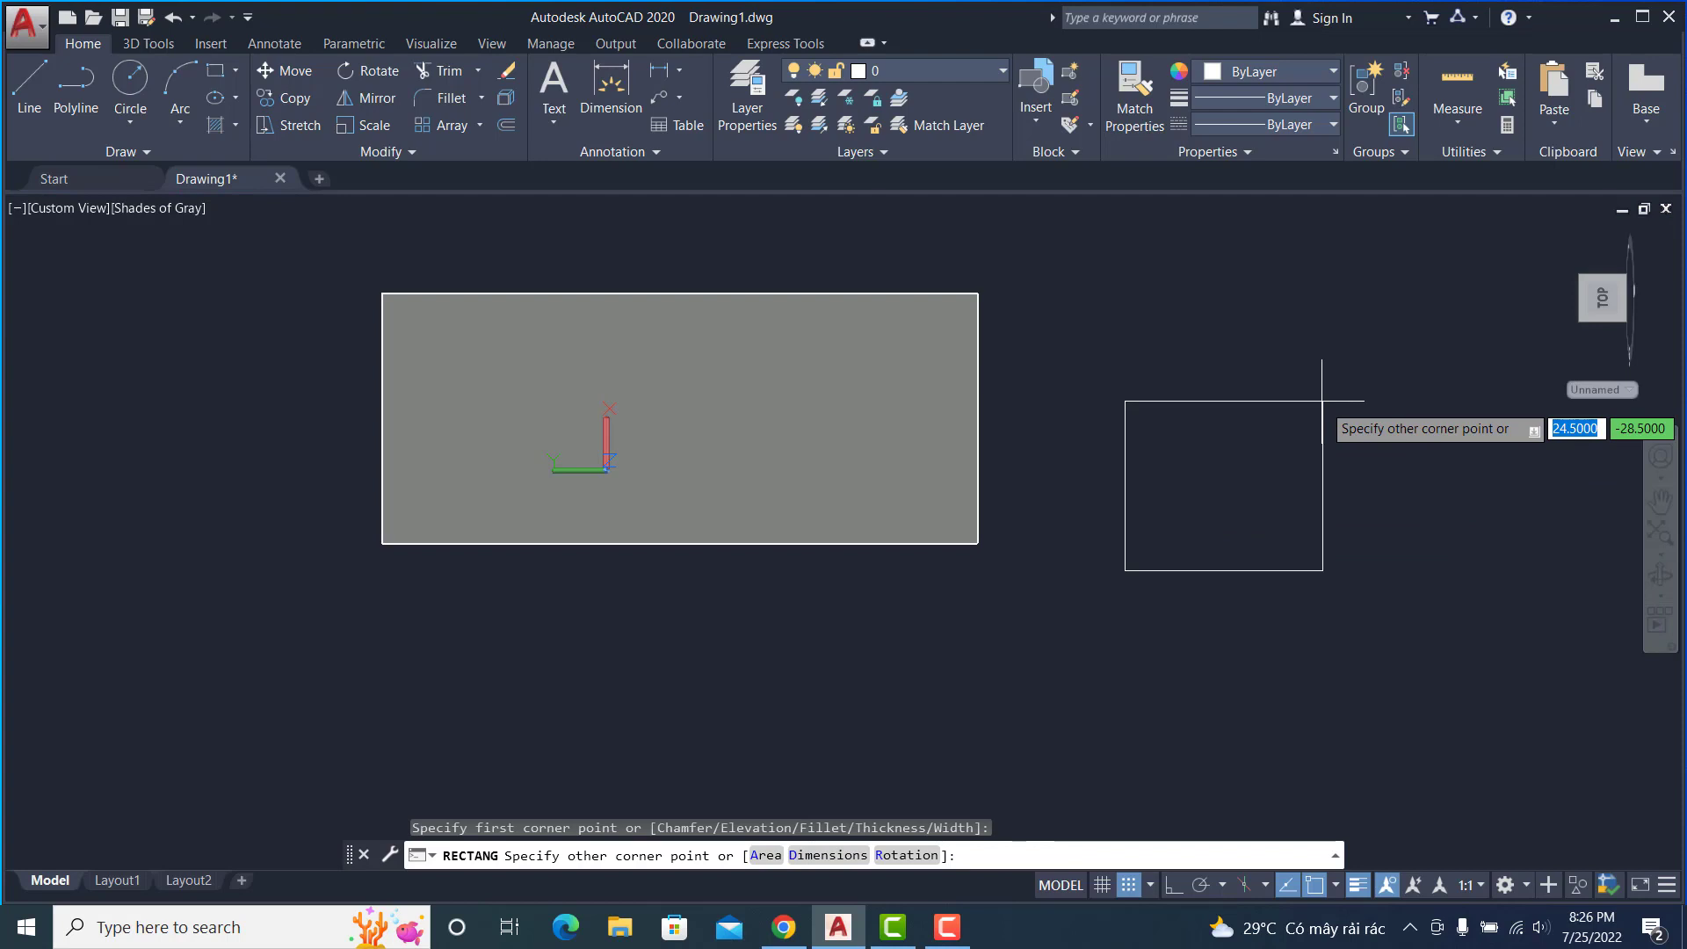
pyautogui.write('@')
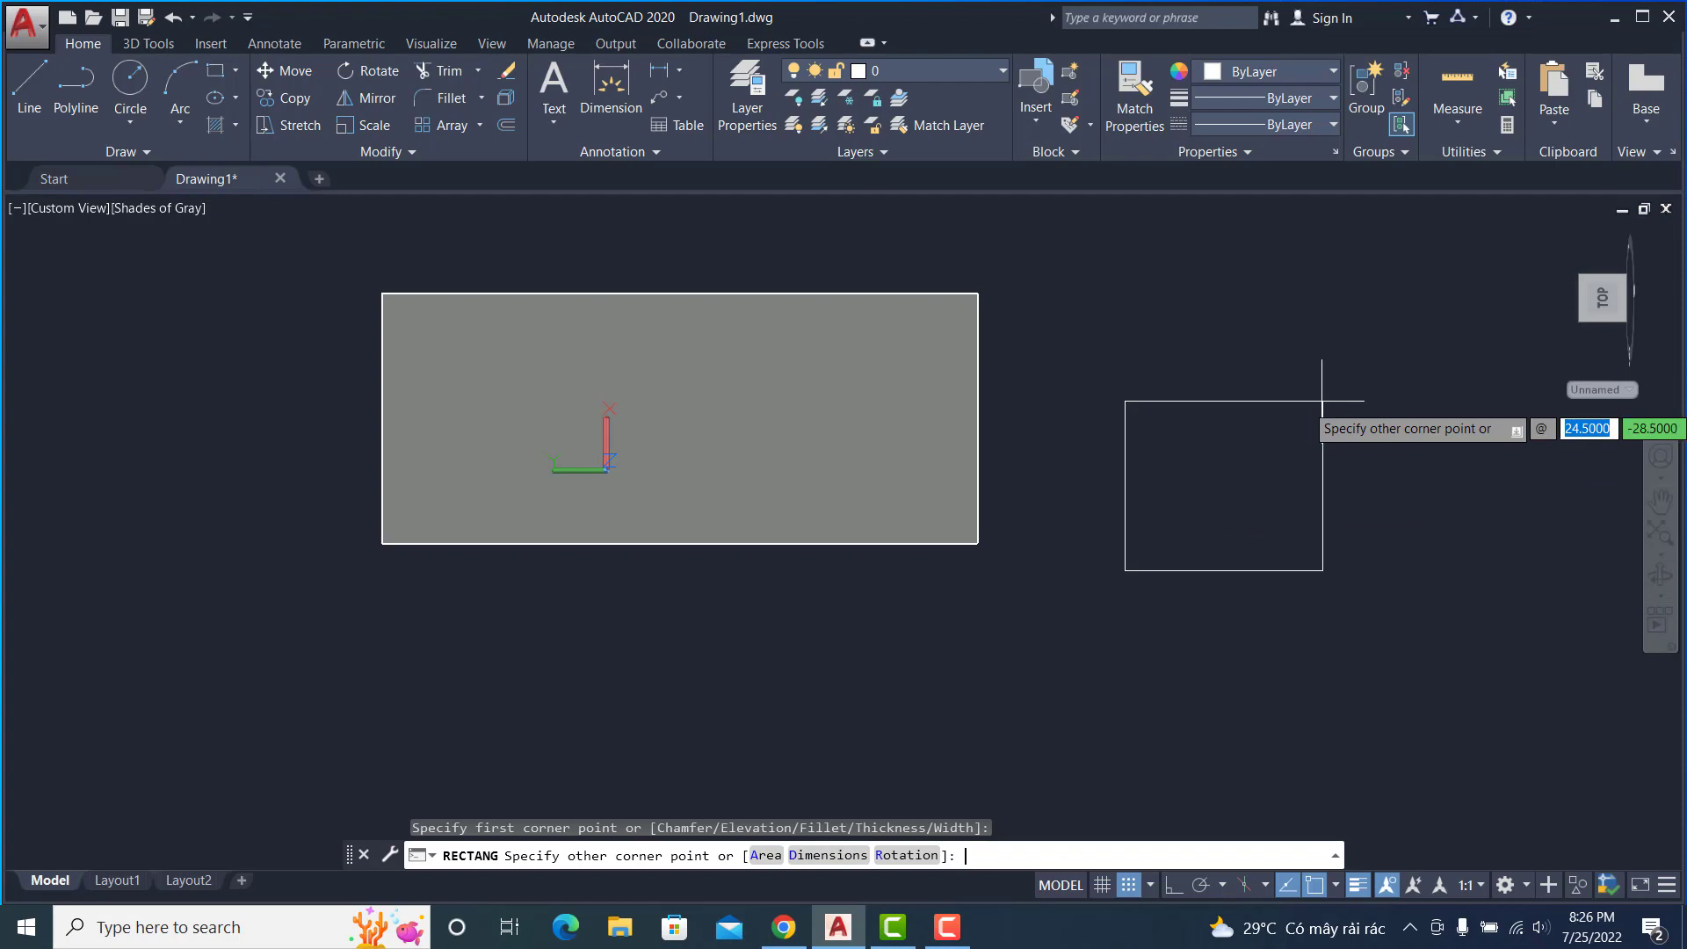
pyautogui.write('36')
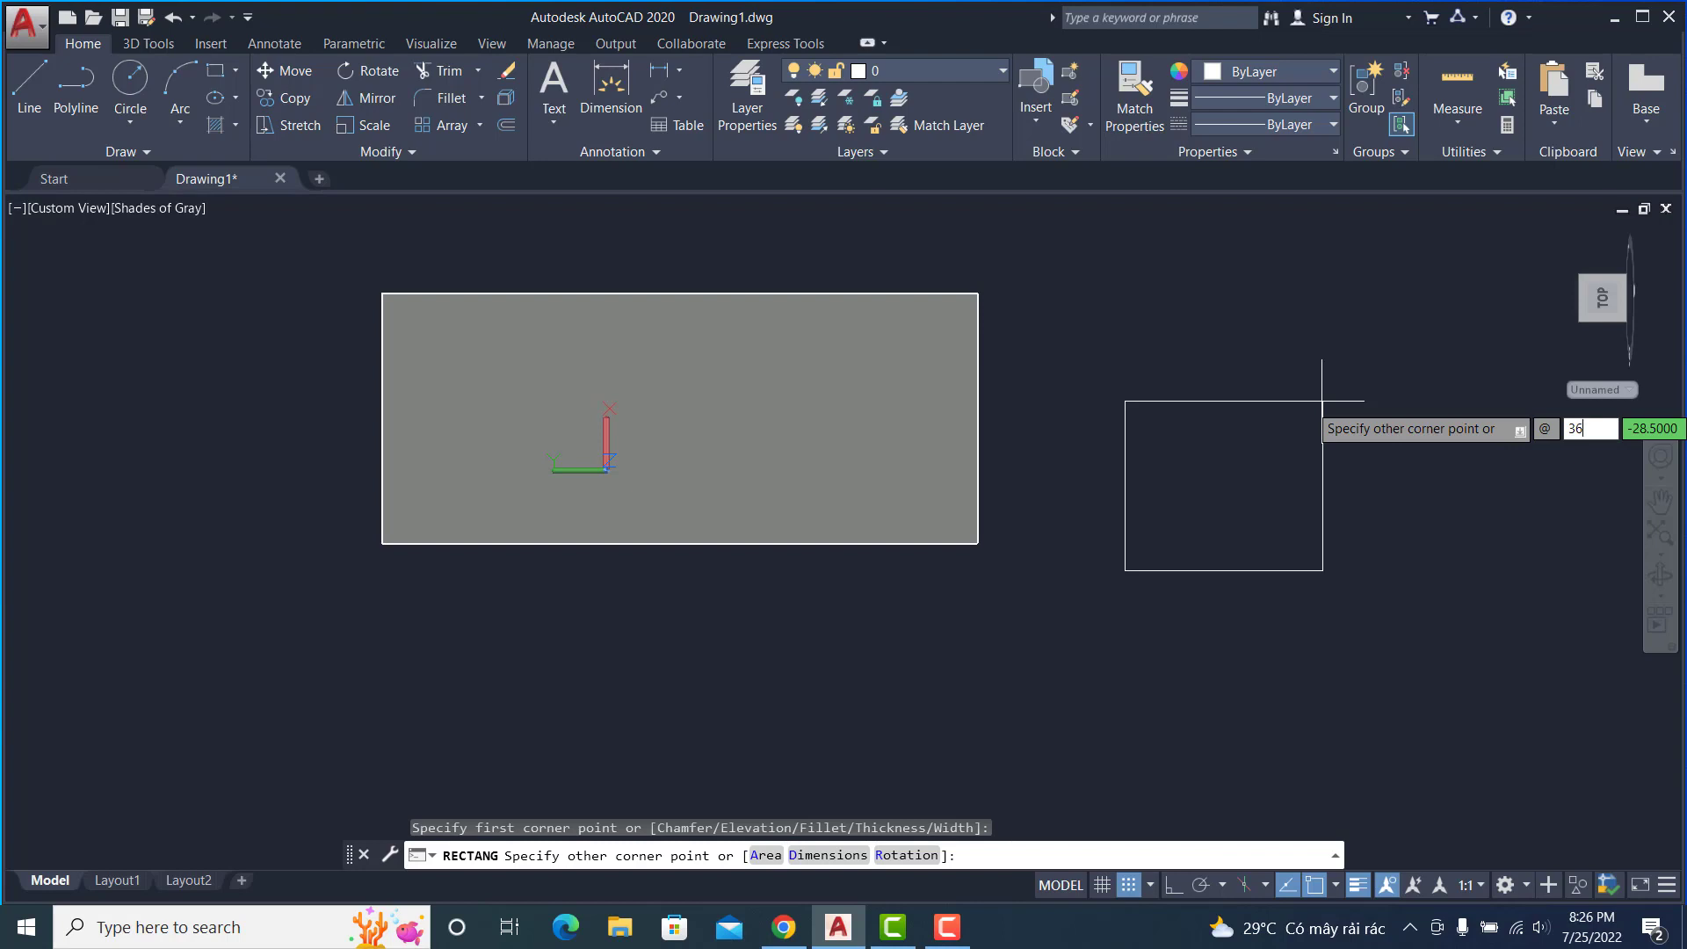
pyautogui.press('Tab')
pyautogui.write('30')
pyautogui.press('Return')
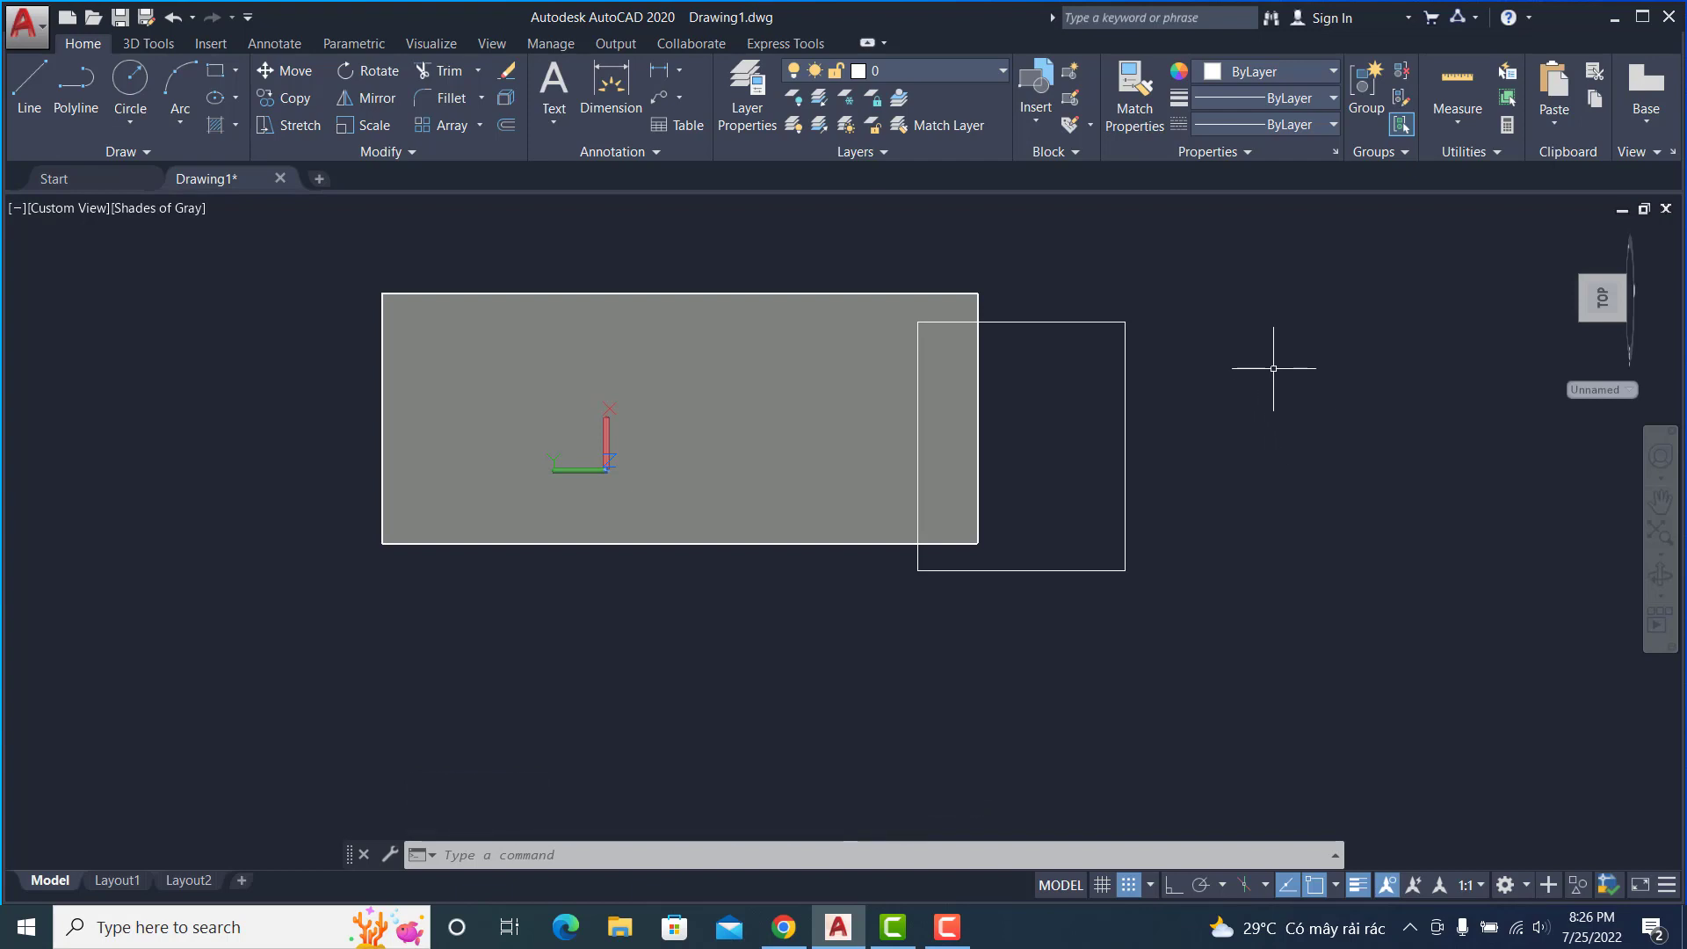
# Step: Draw a 28-unit horizontal line leftward from the block's top-right corner with Ortho on
pyautogui.write('l')
pyautogui.press('Return')
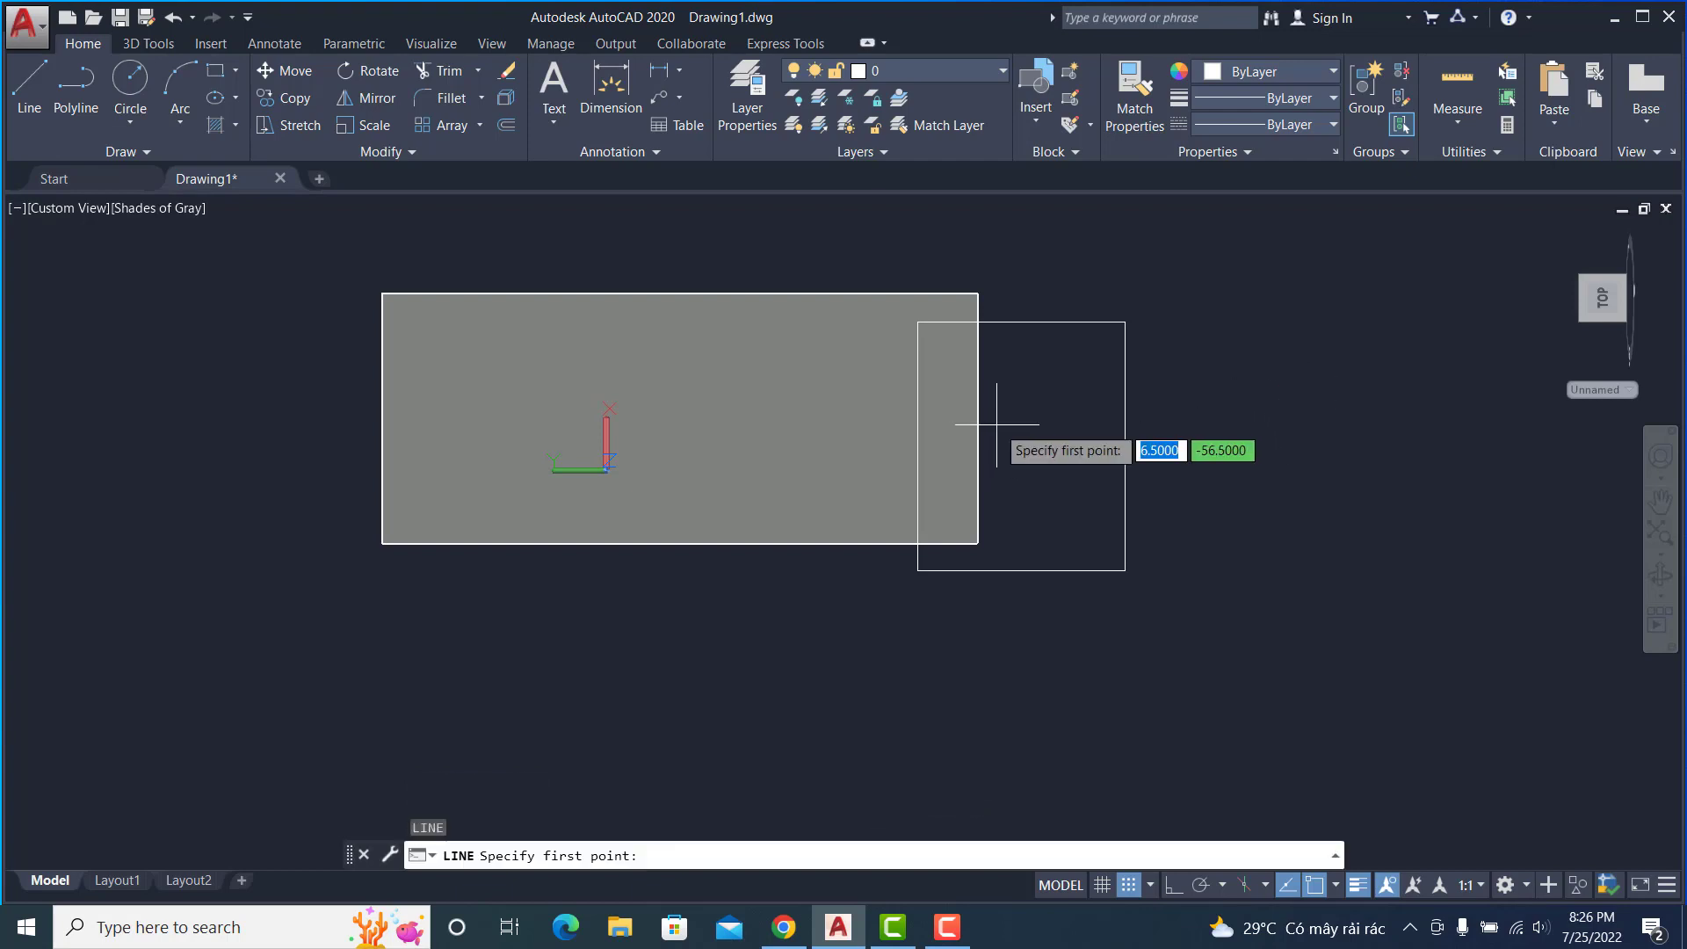
pyautogui.click(977, 418)
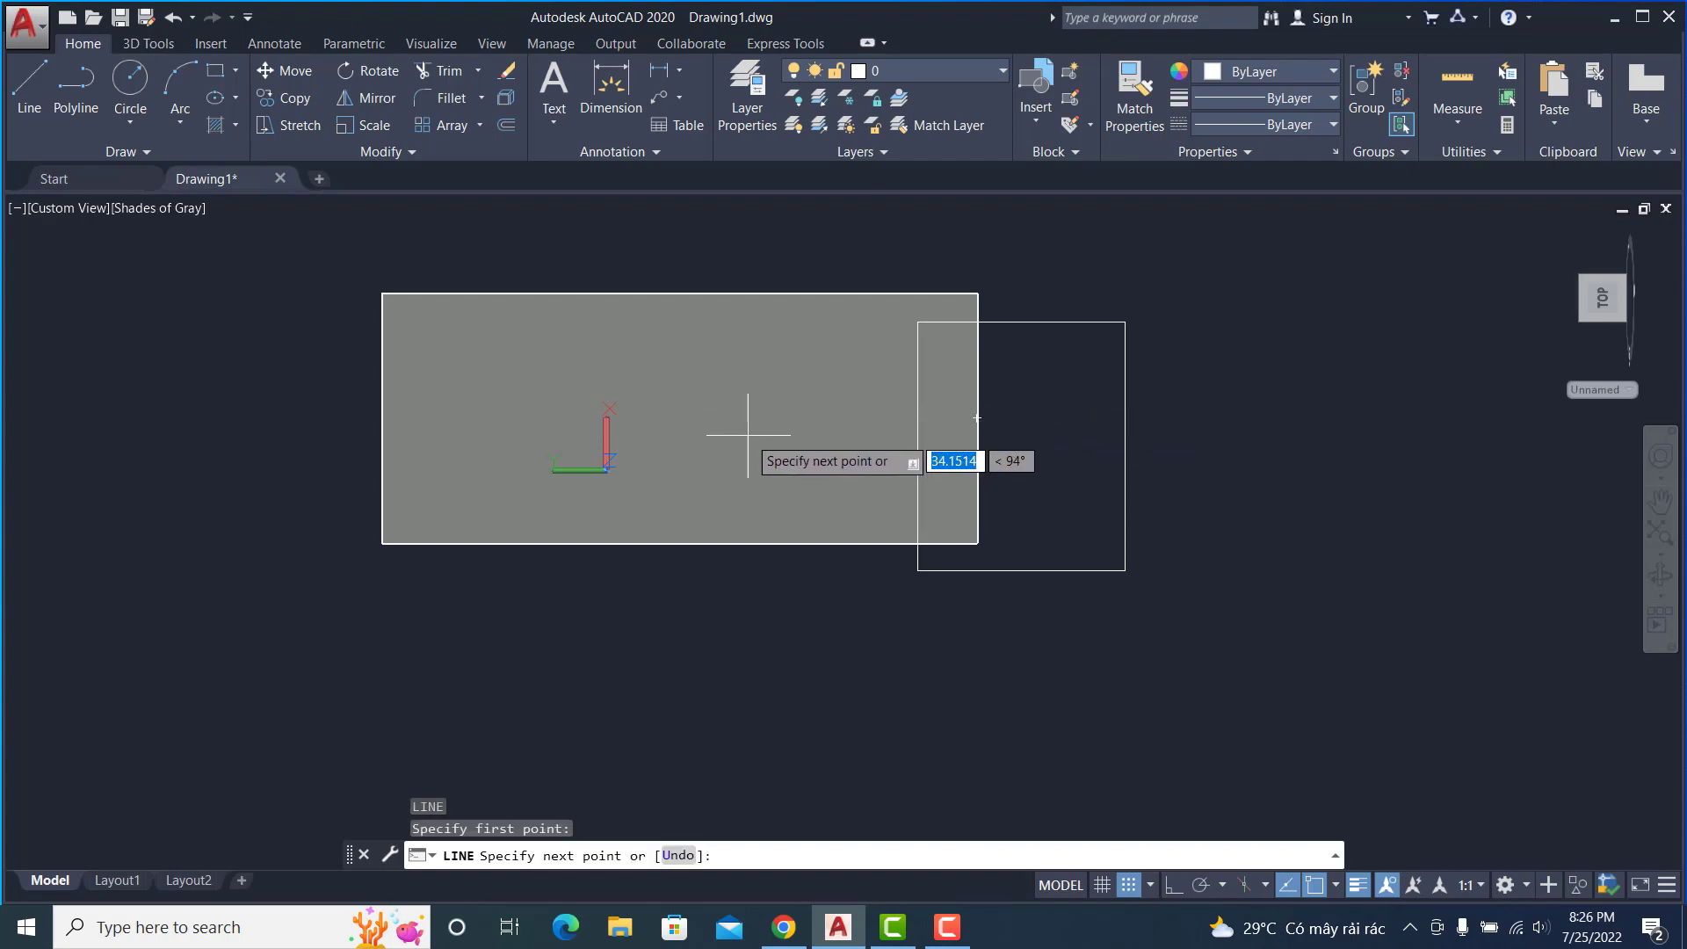
pyautogui.press('Escape')
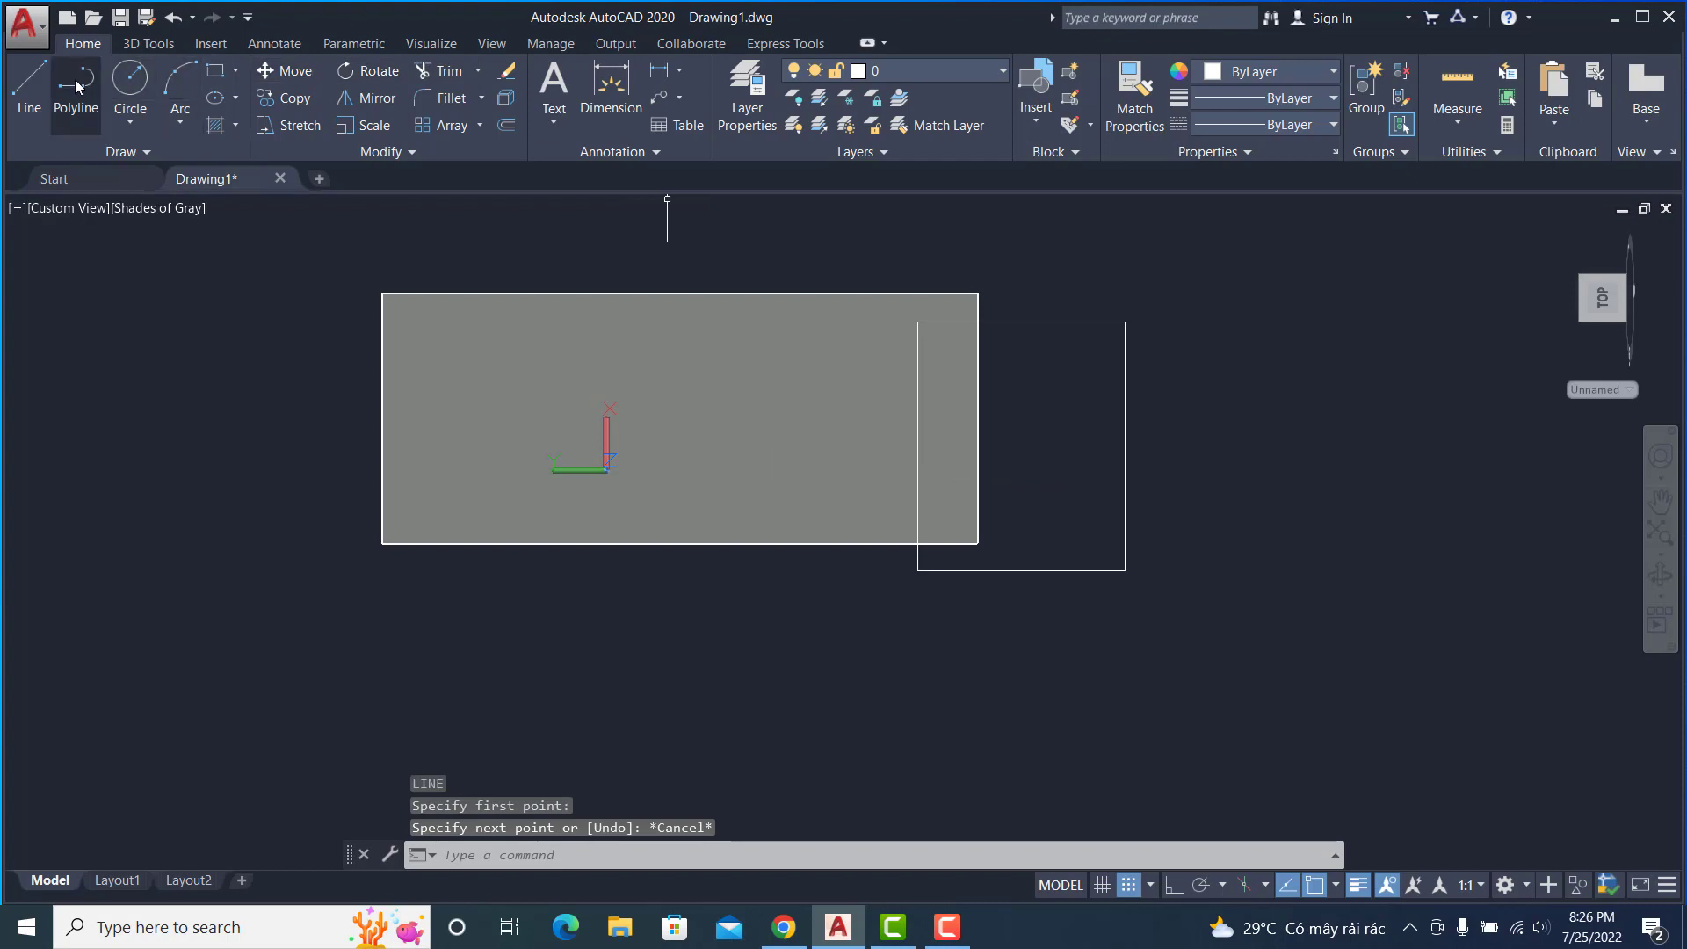
pyautogui.press('Return')
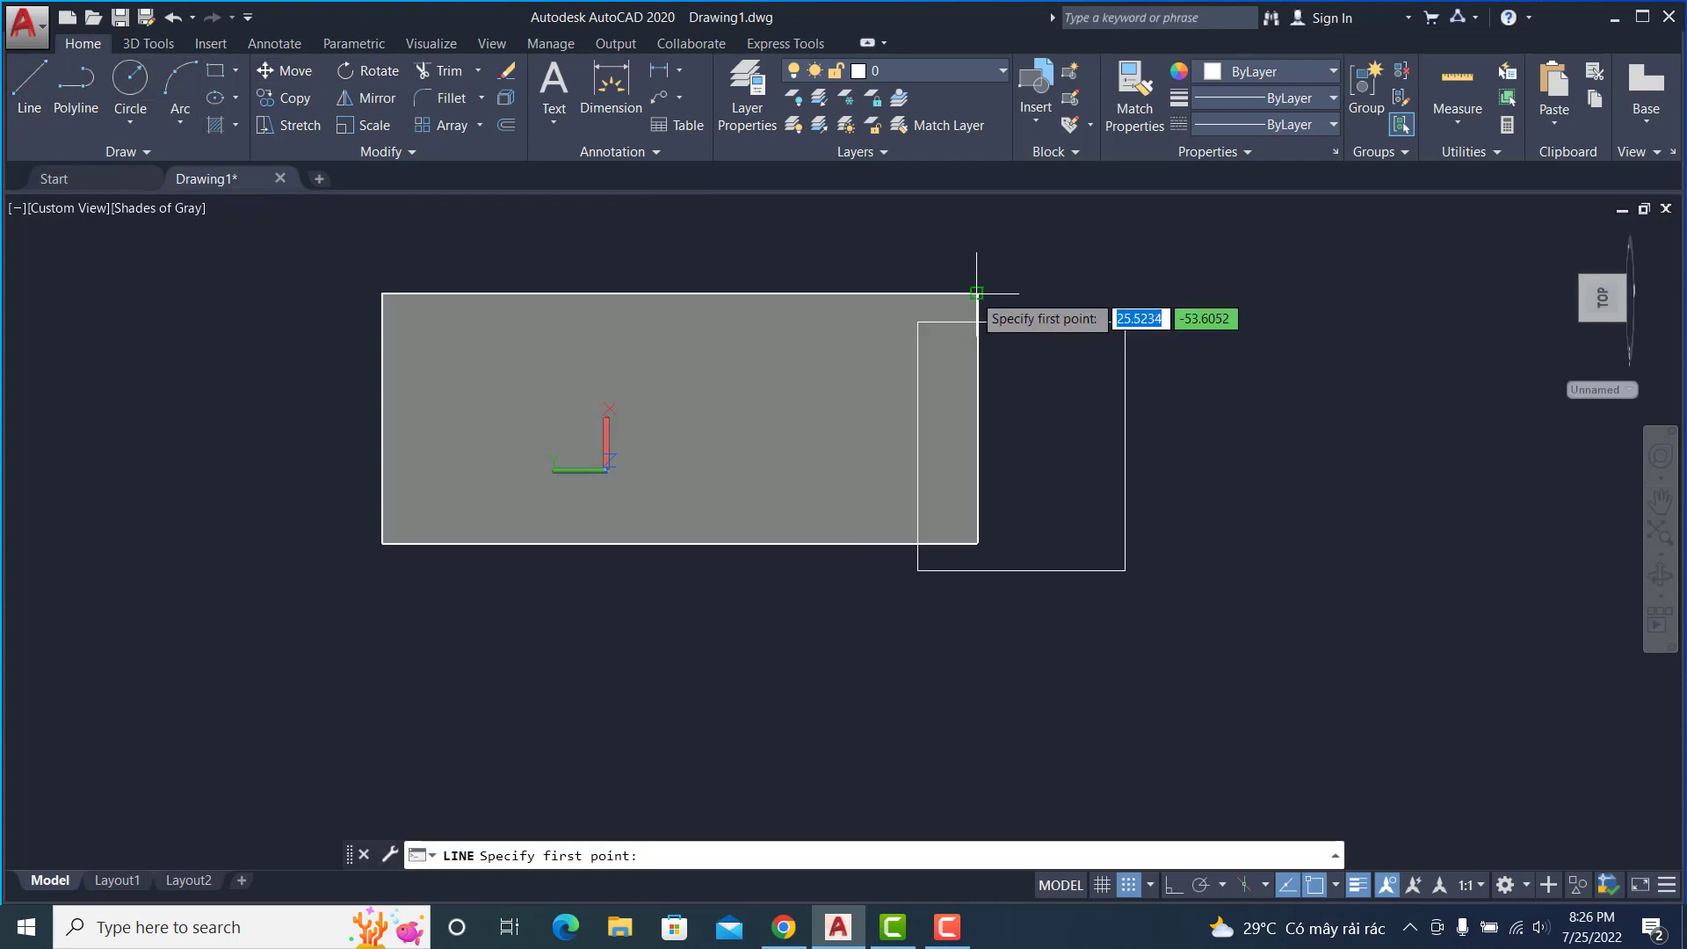
pyautogui.click(976, 293)
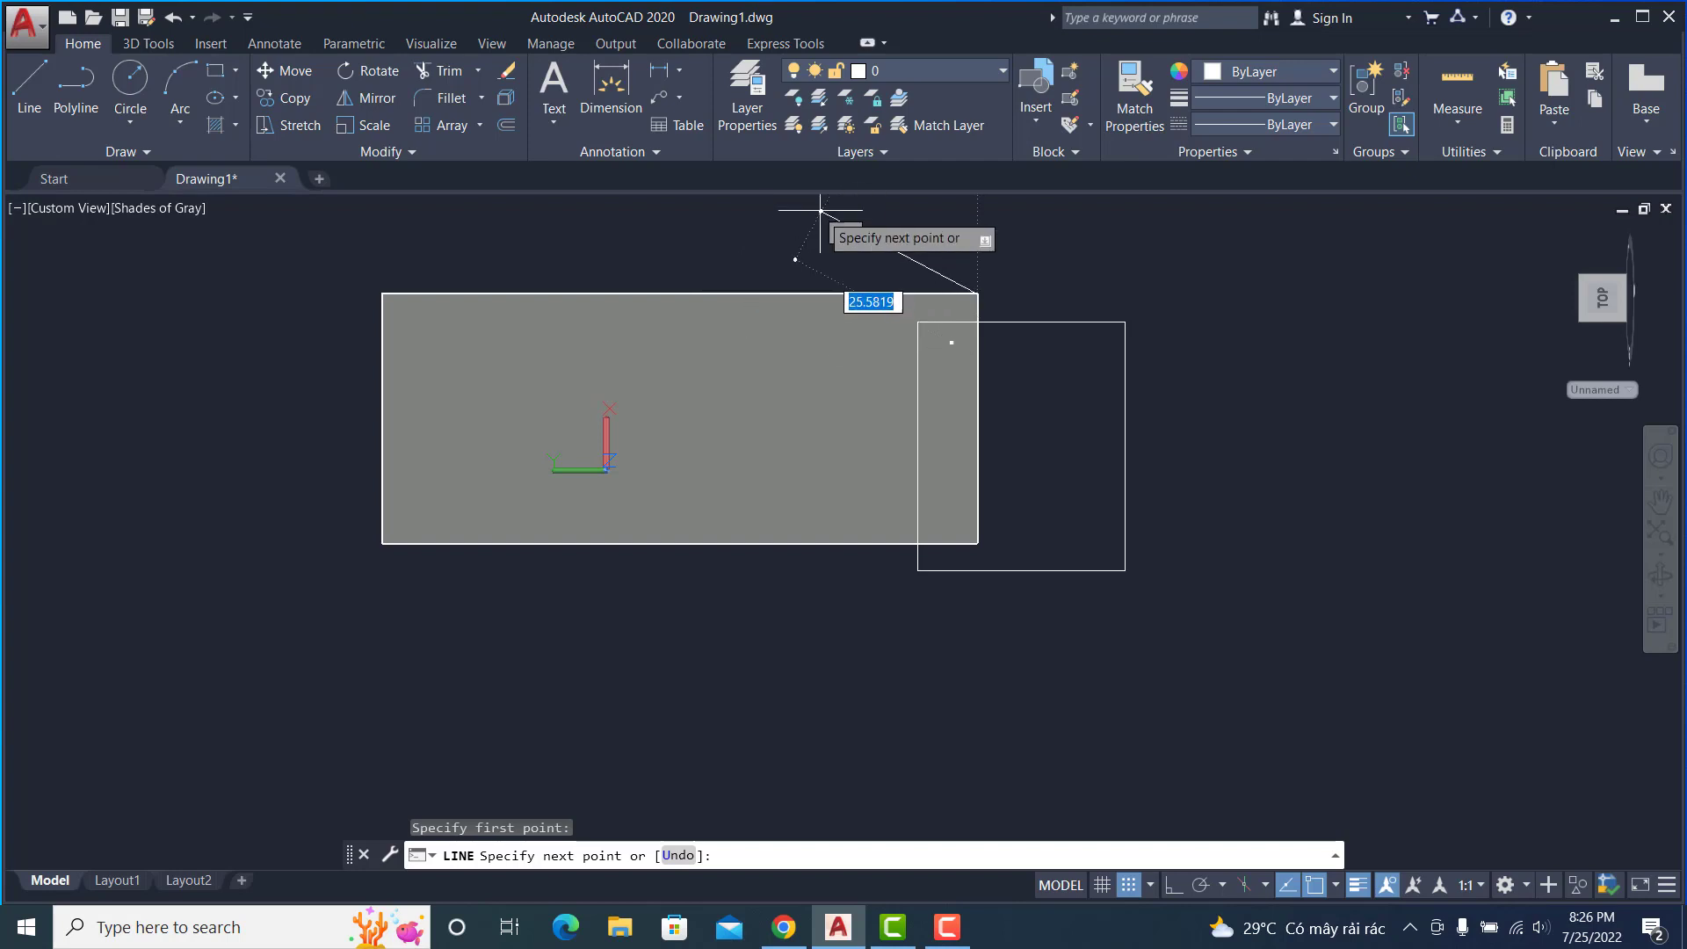
pyautogui.press('F8')
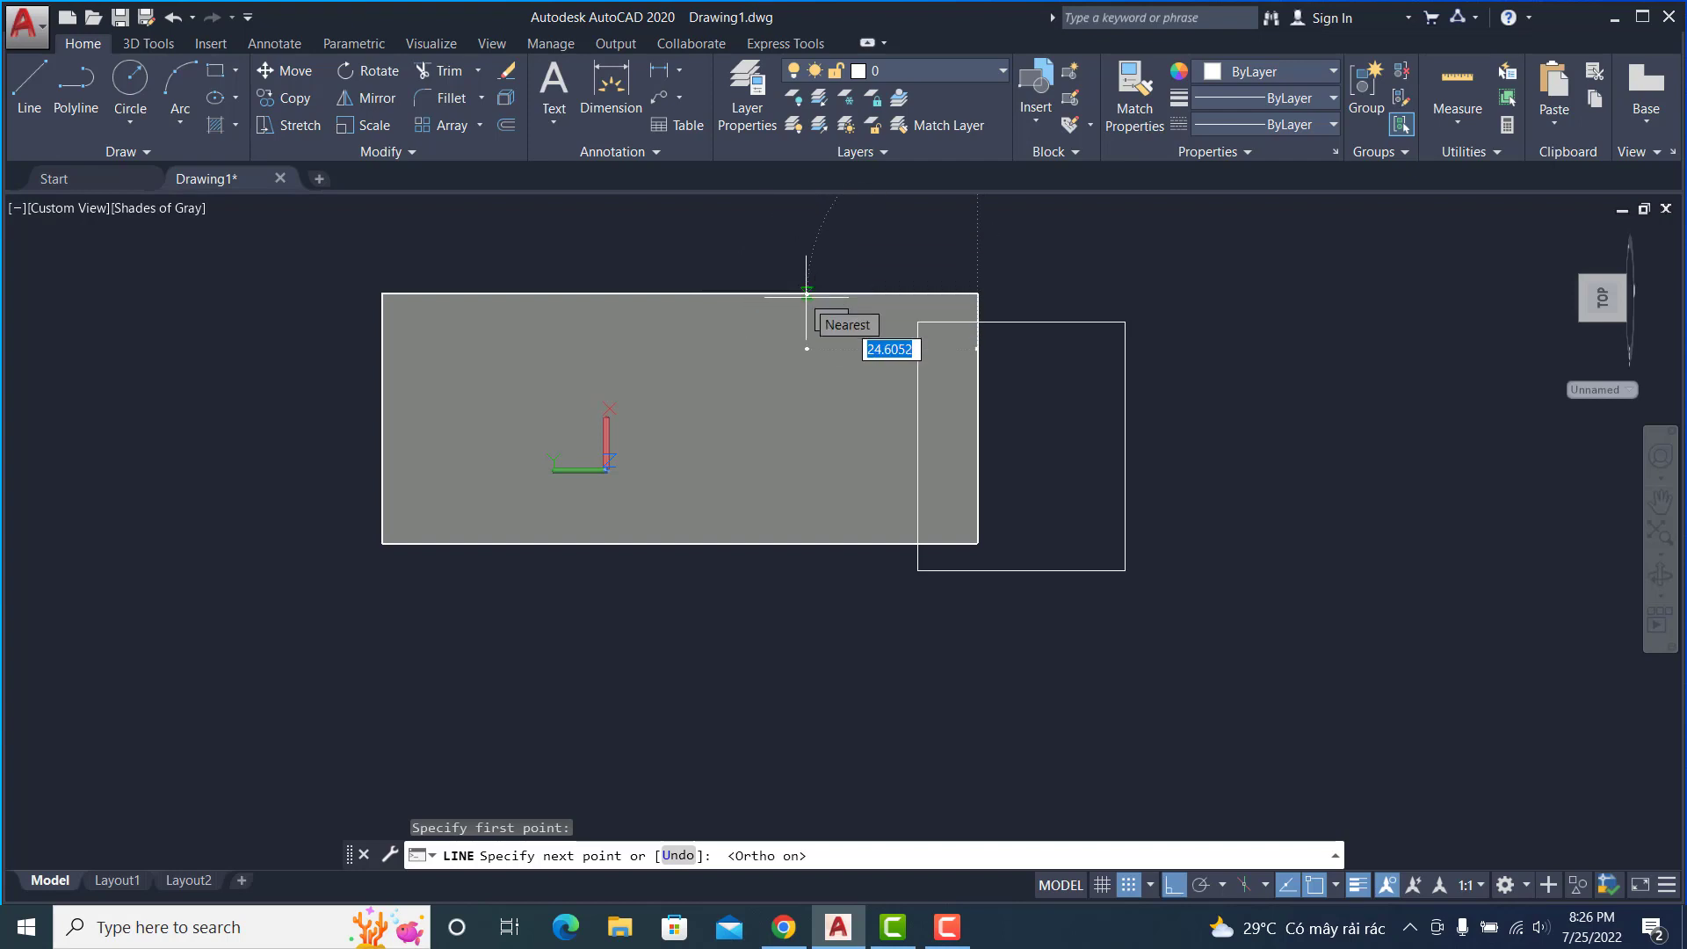
pyautogui.write('28')
pyautogui.press('Return')
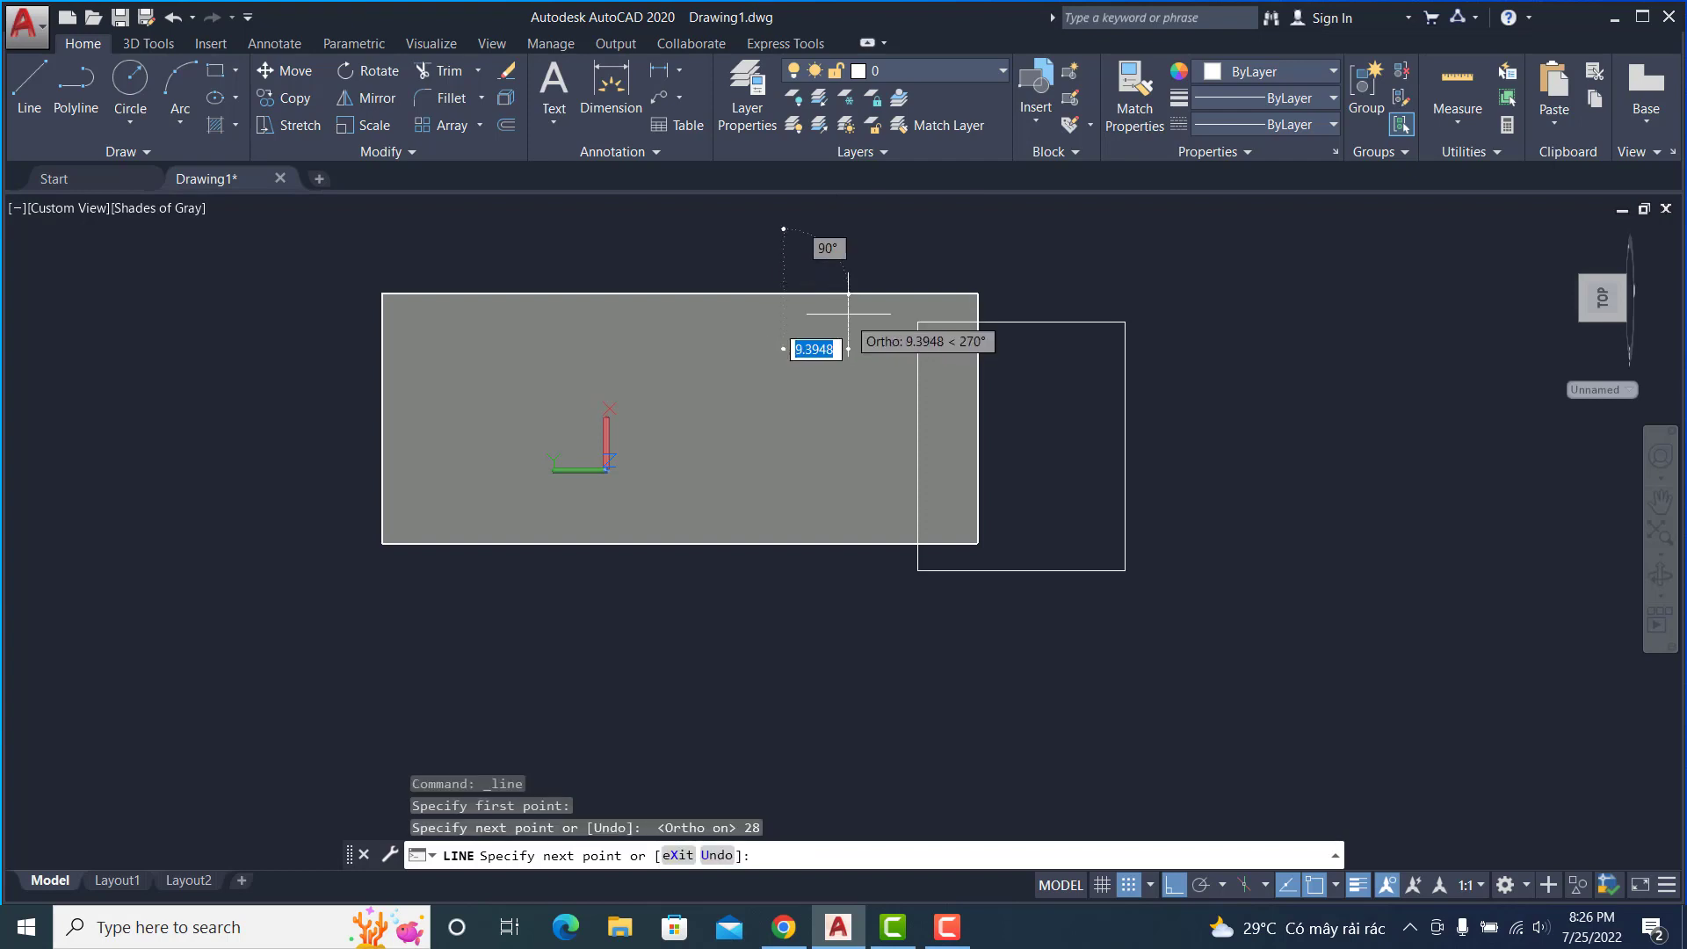
pyautogui.press('Escape')
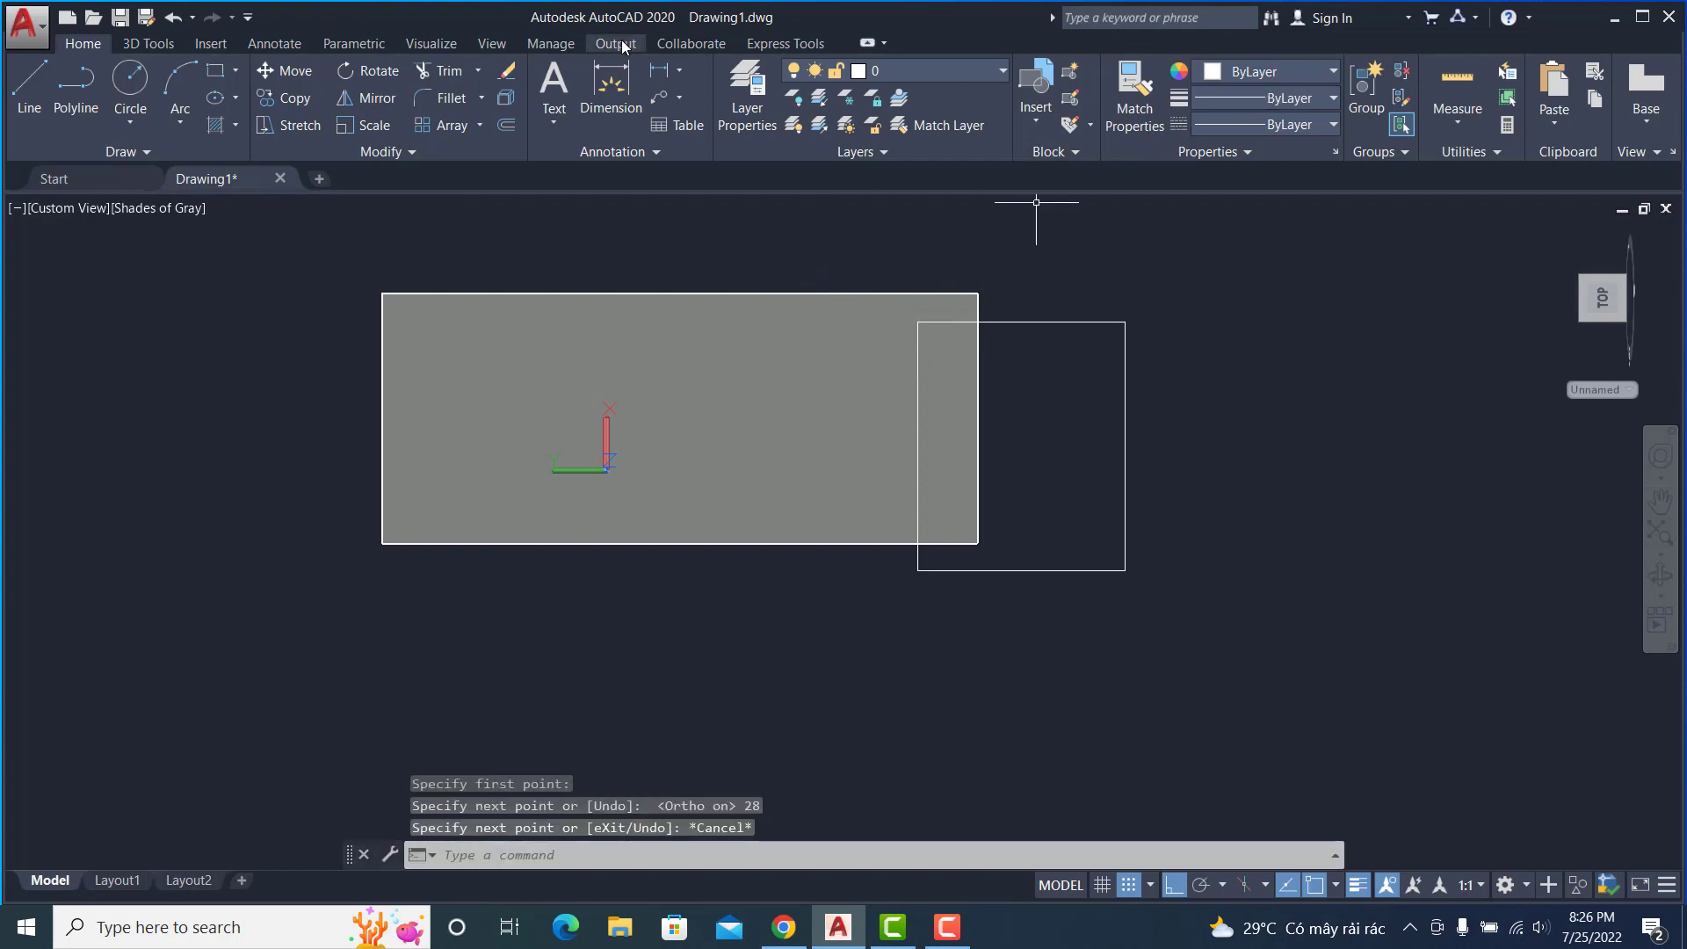
# Step: Switch the visual style to 2D Wireframe
pyautogui.click(431, 43)
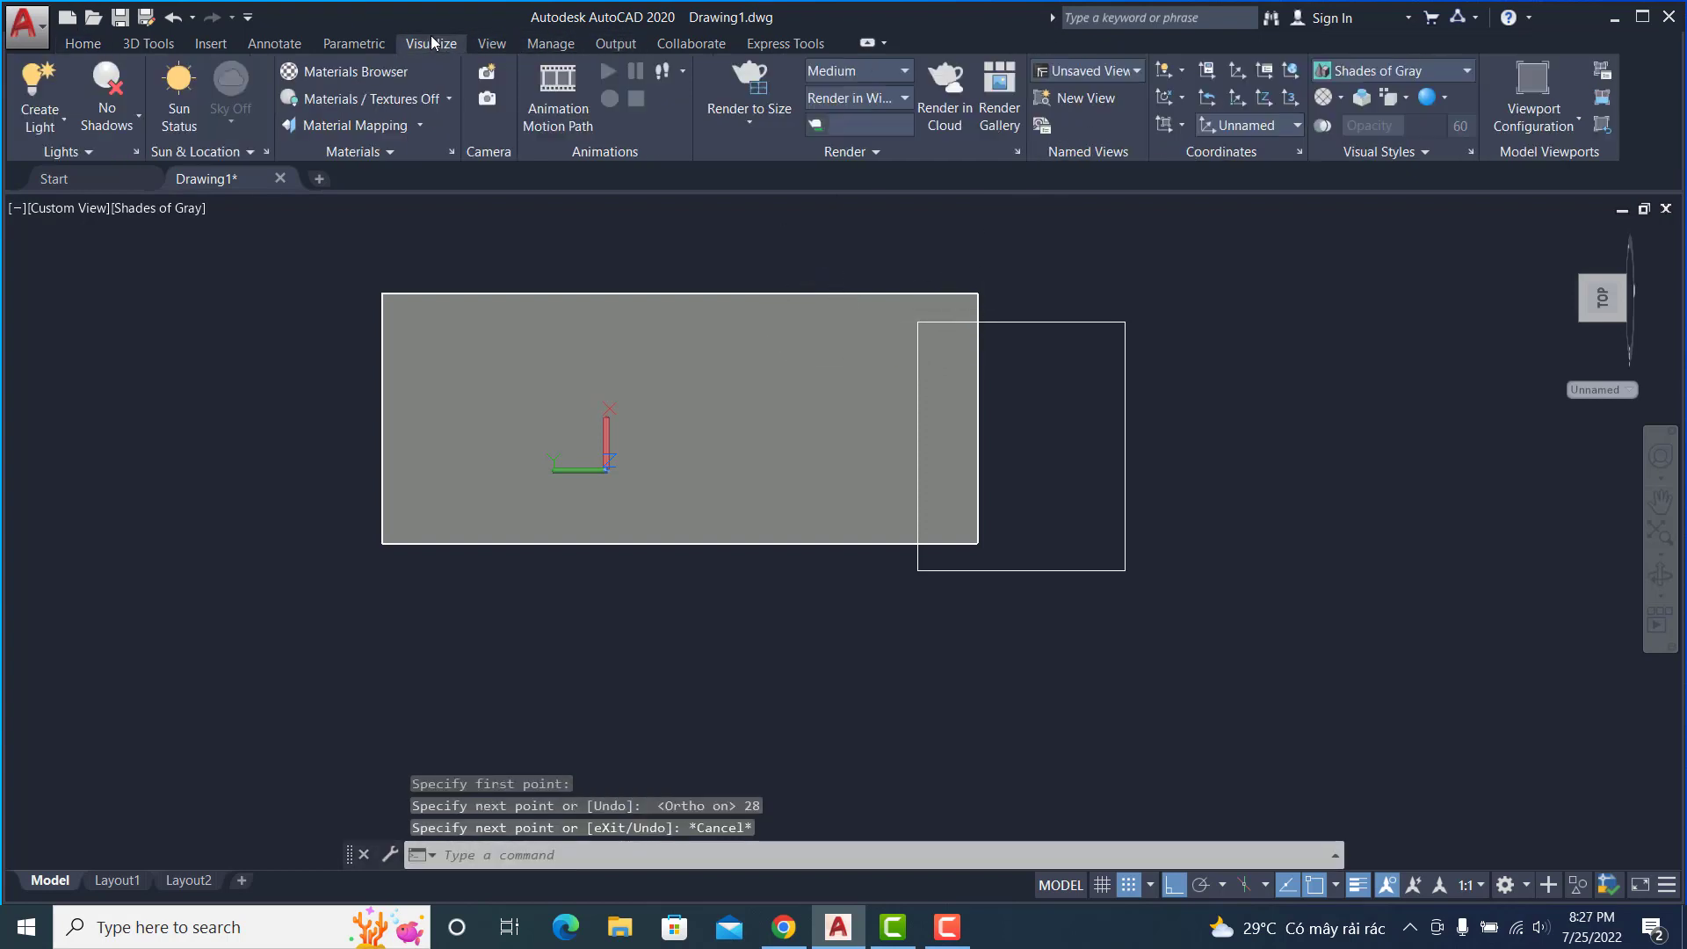
pyautogui.click(1452, 77)
pyautogui.click(1353, 123)
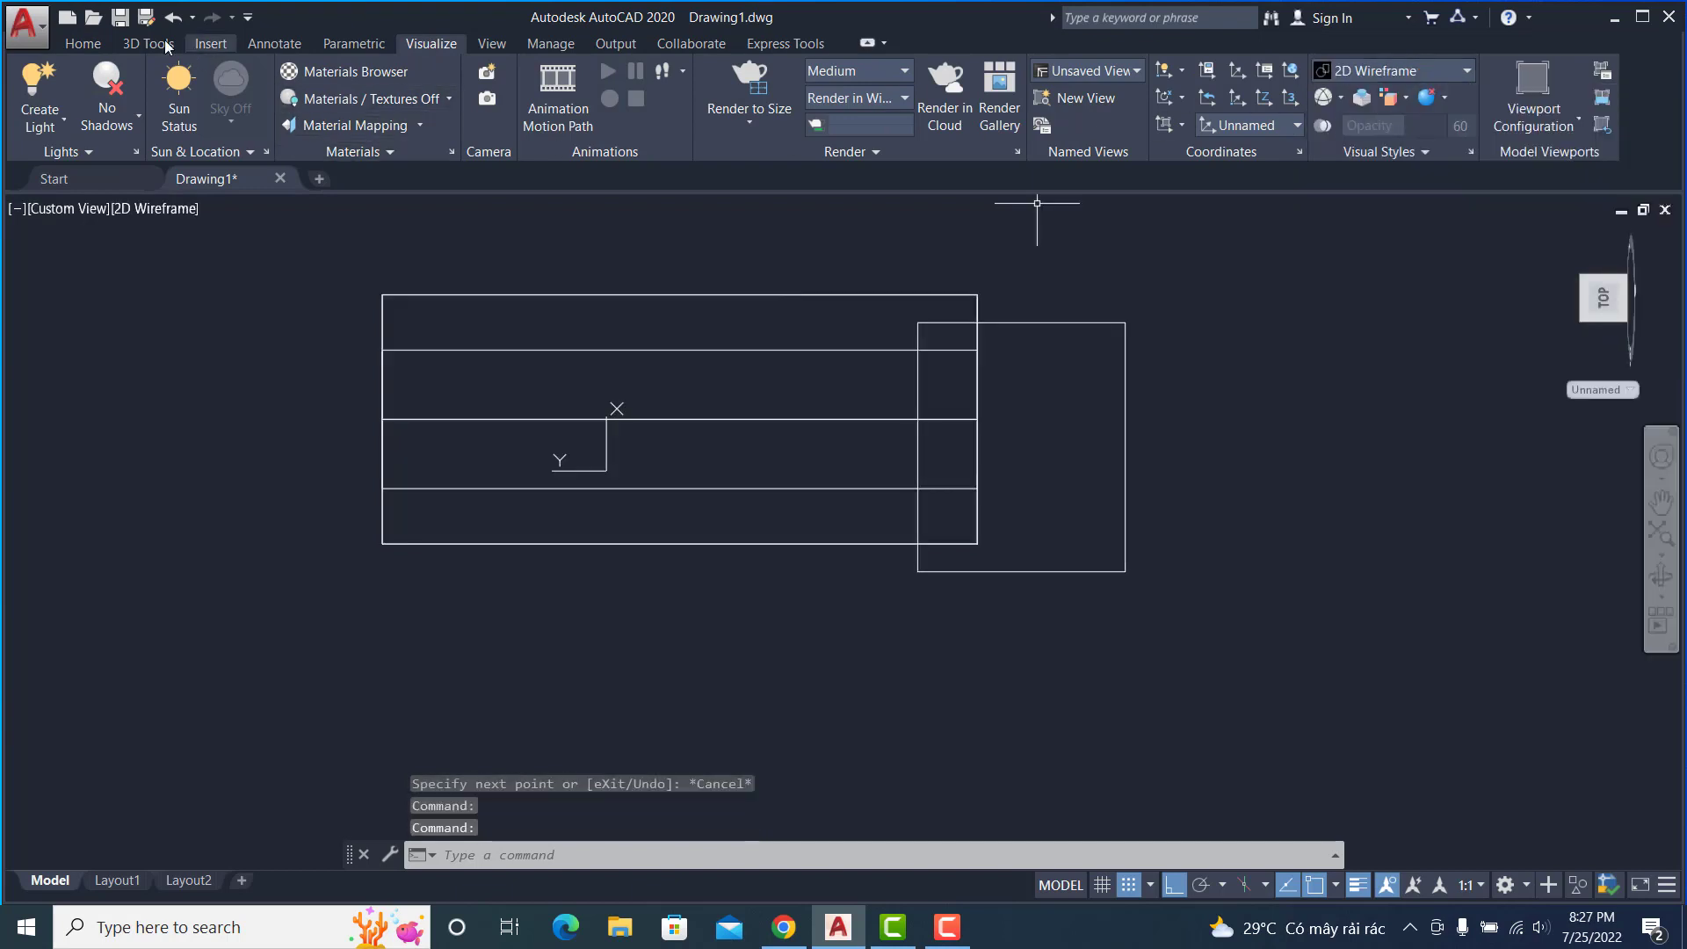
pyautogui.click(103, 40)
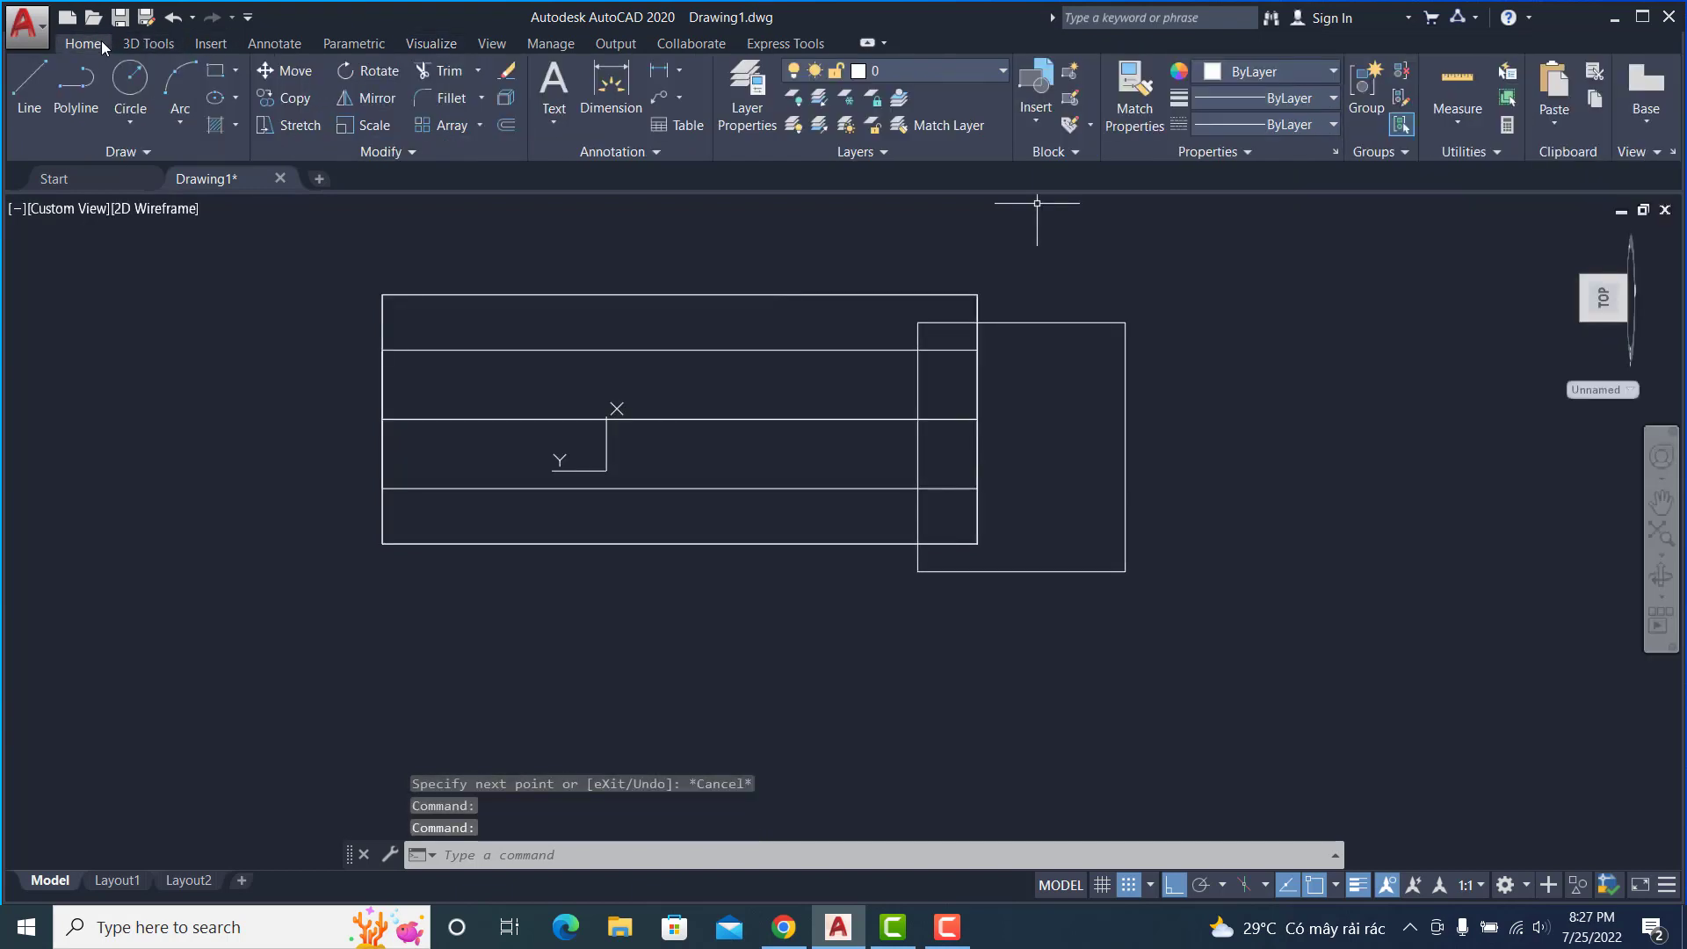
# Step: Move the 36 by 30 rectangle inside the block to the 28-unit line's end
pyautogui.click(1125, 323)
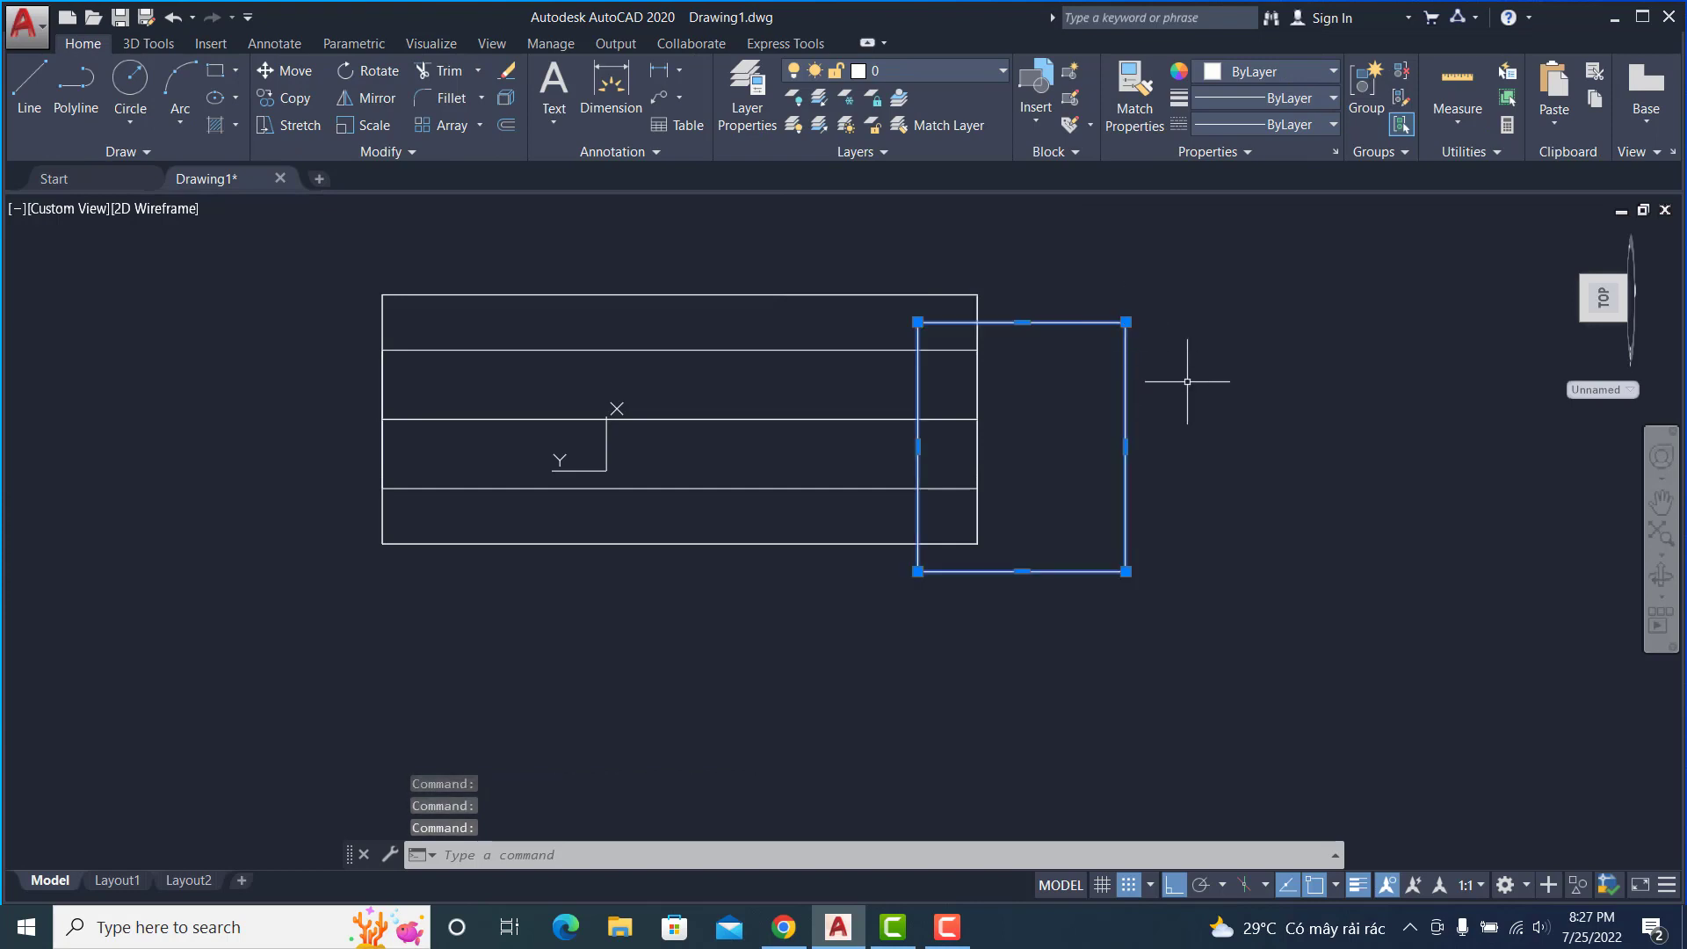
pyautogui.write('m')
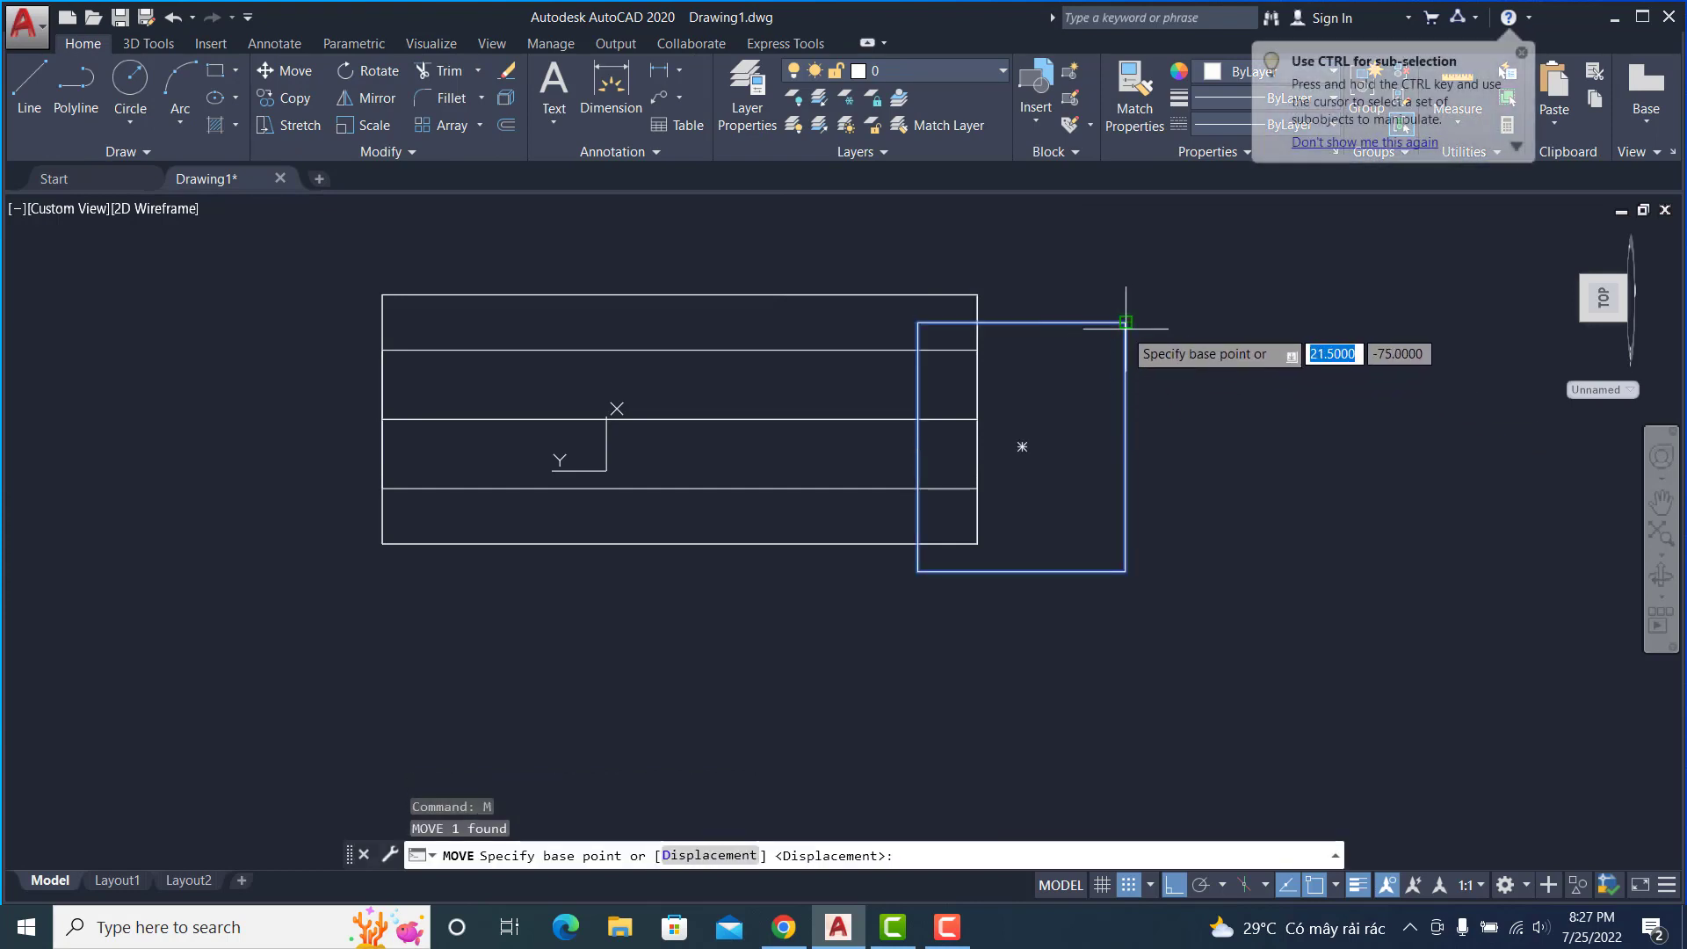
pyautogui.click(1125, 323)
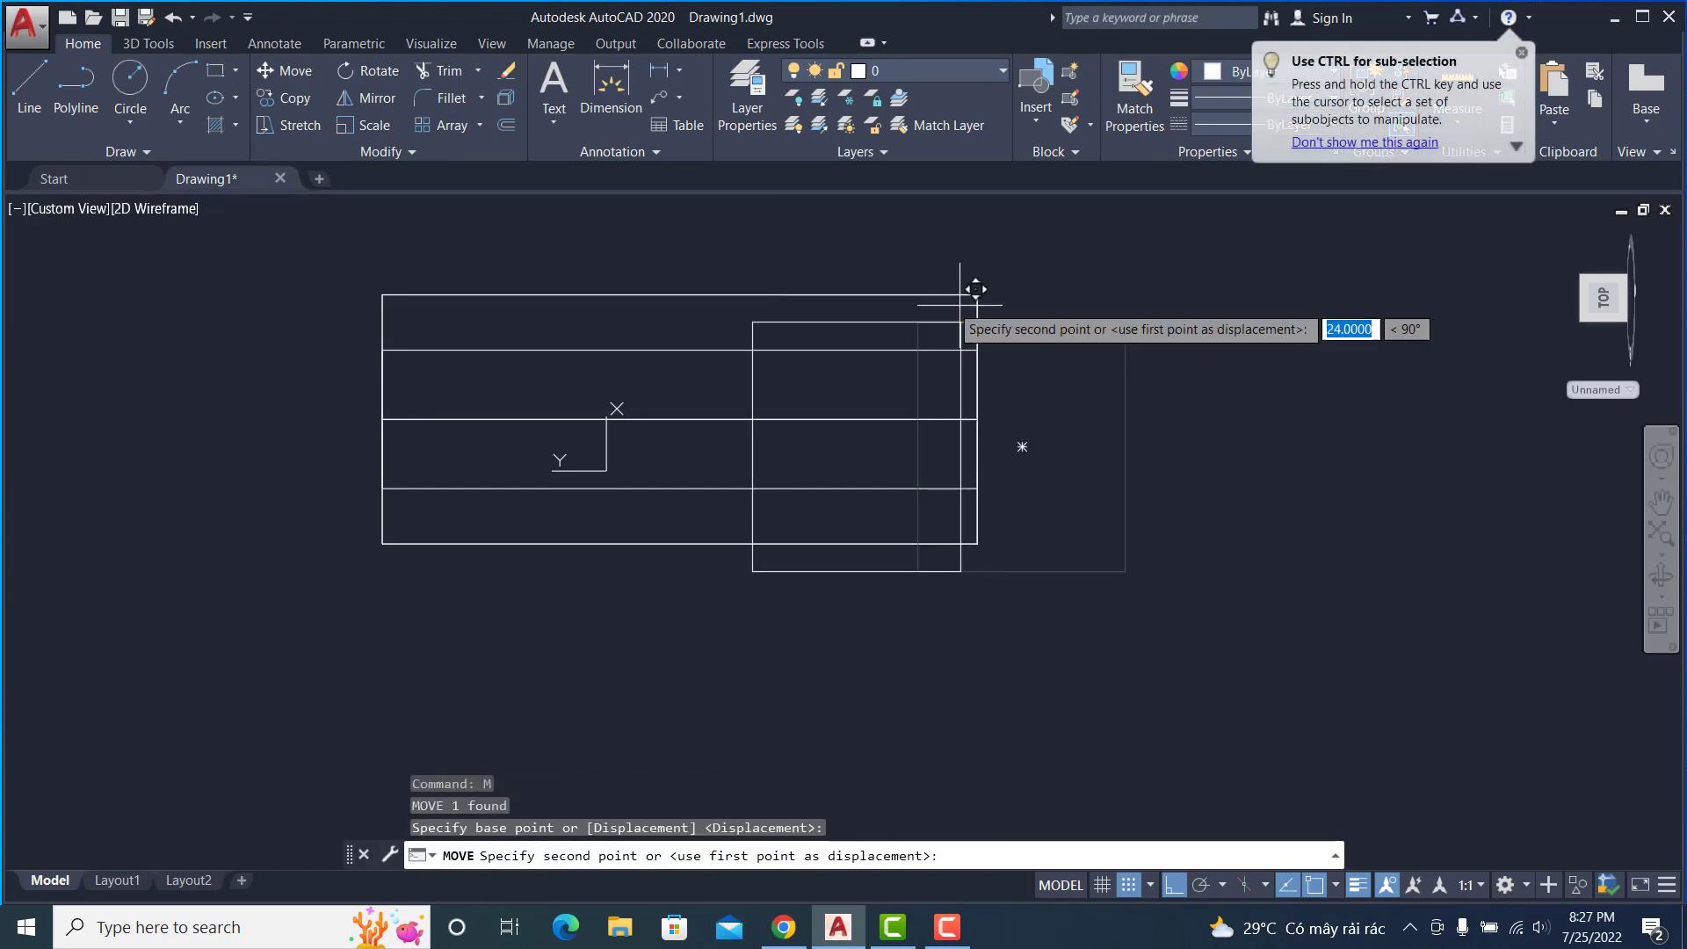
pyautogui.click(784, 293)
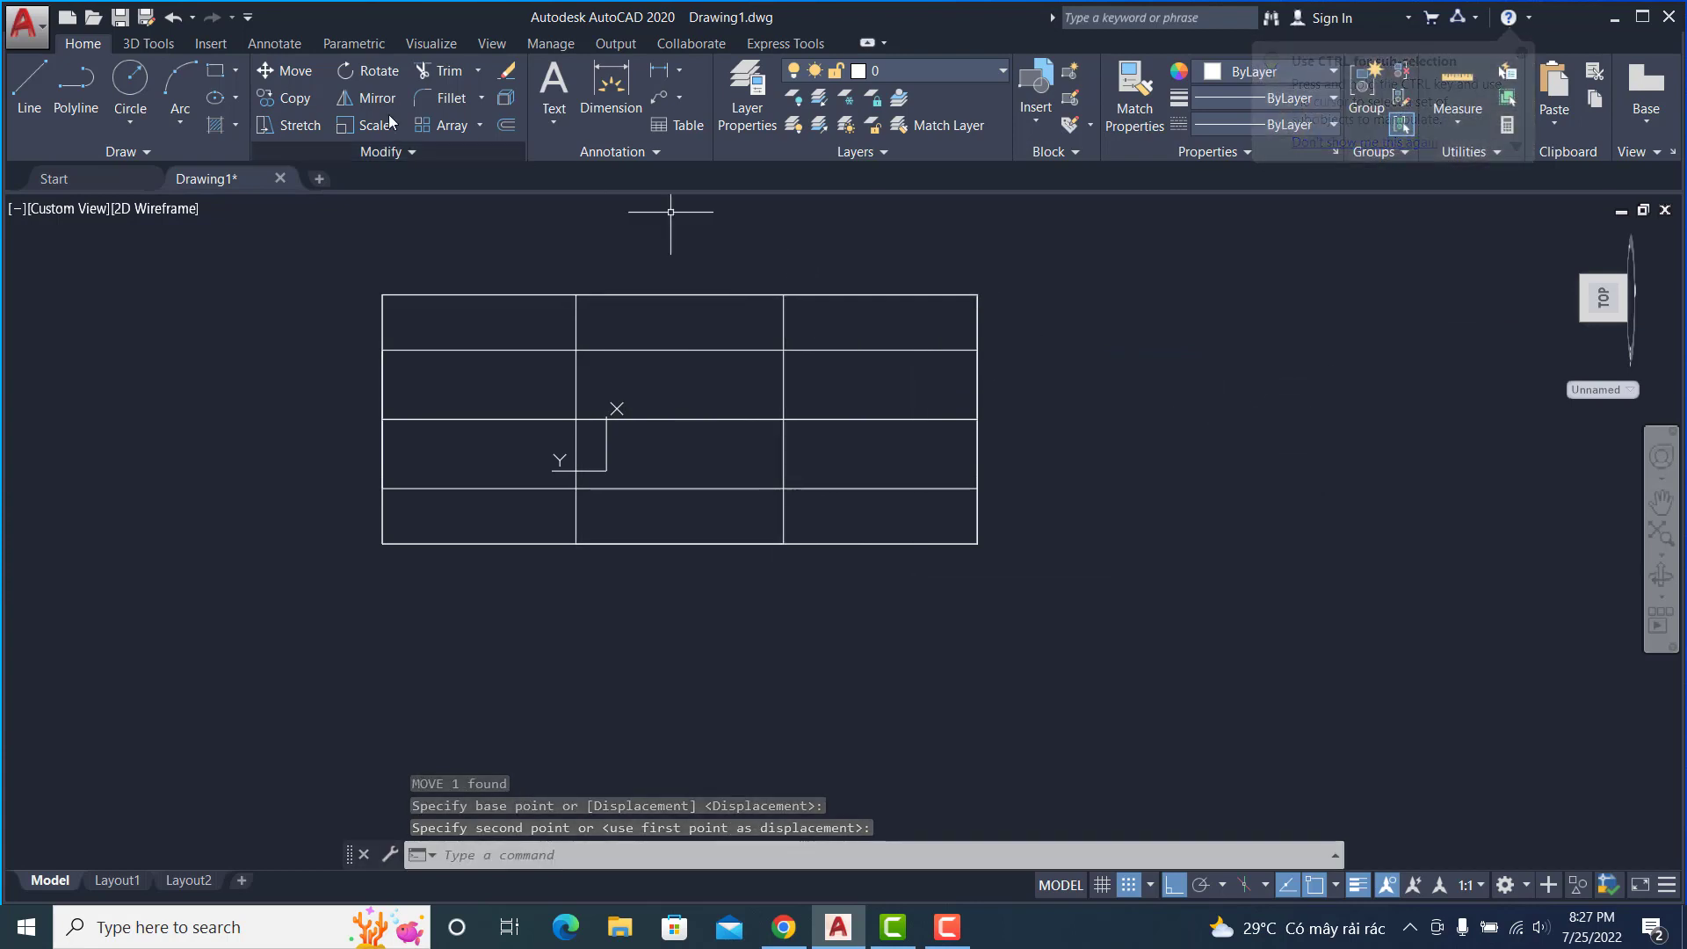
pyautogui.click(218, 77)
# Step: Draw a 16 by 10 rectangle to the right of the block
pyautogui.click(1275, 550)
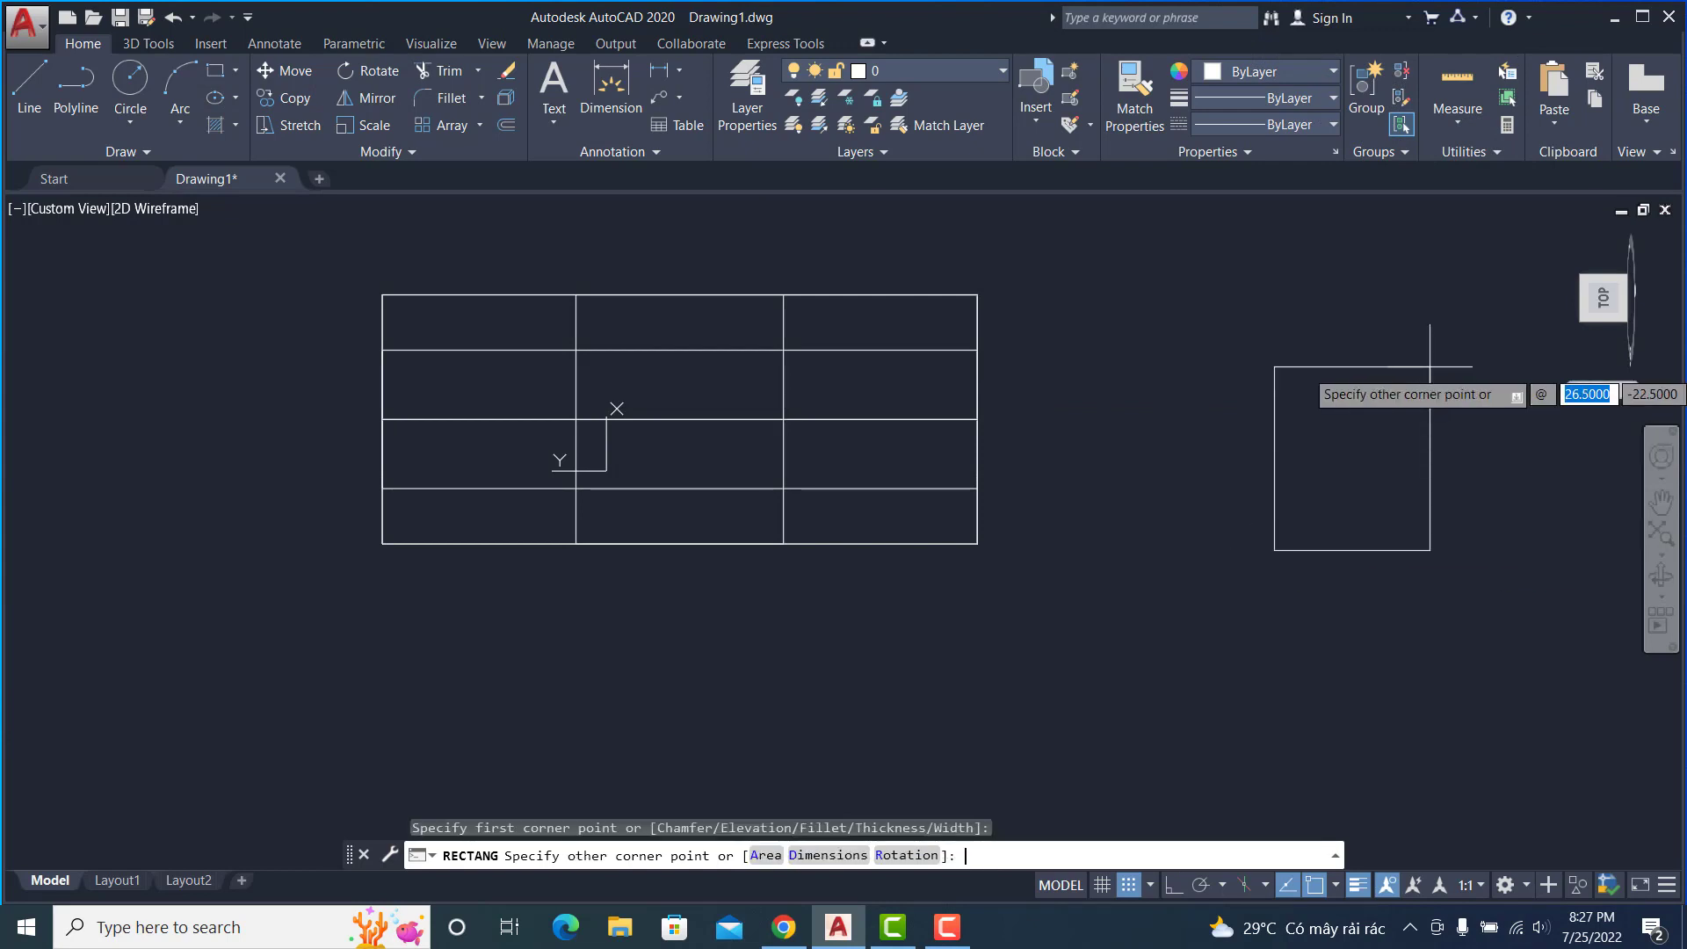
pyautogui.write('6')
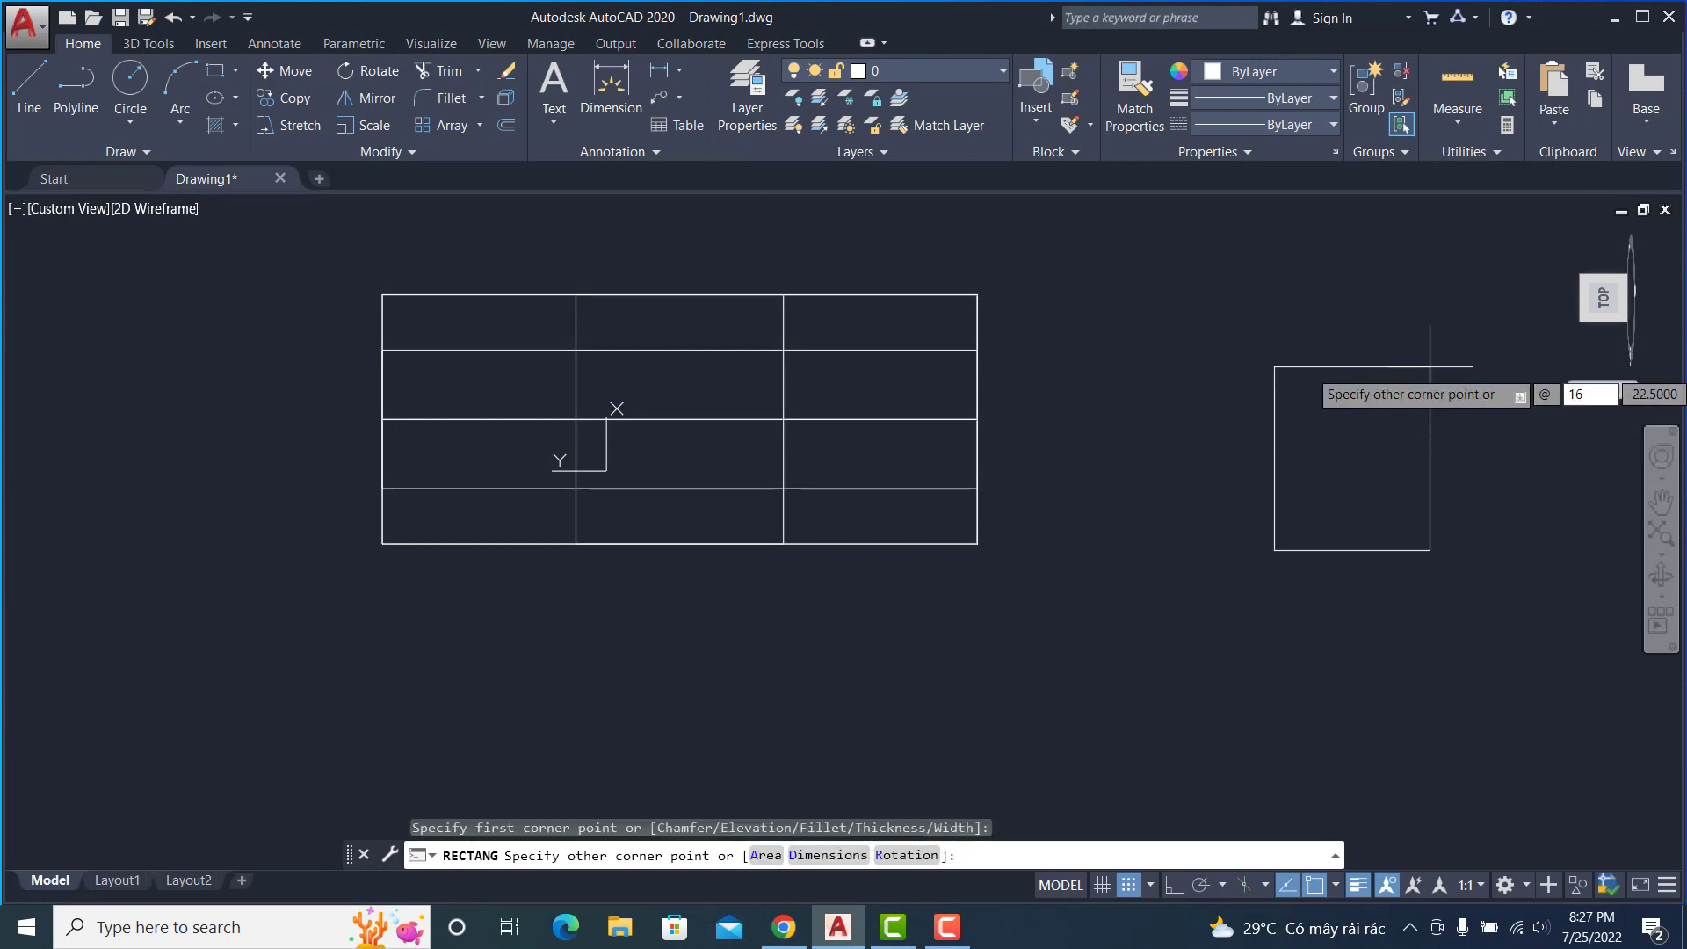
pyautogui.press('Tab')
pyautogui.write('0')
pyautogui.press('Return')
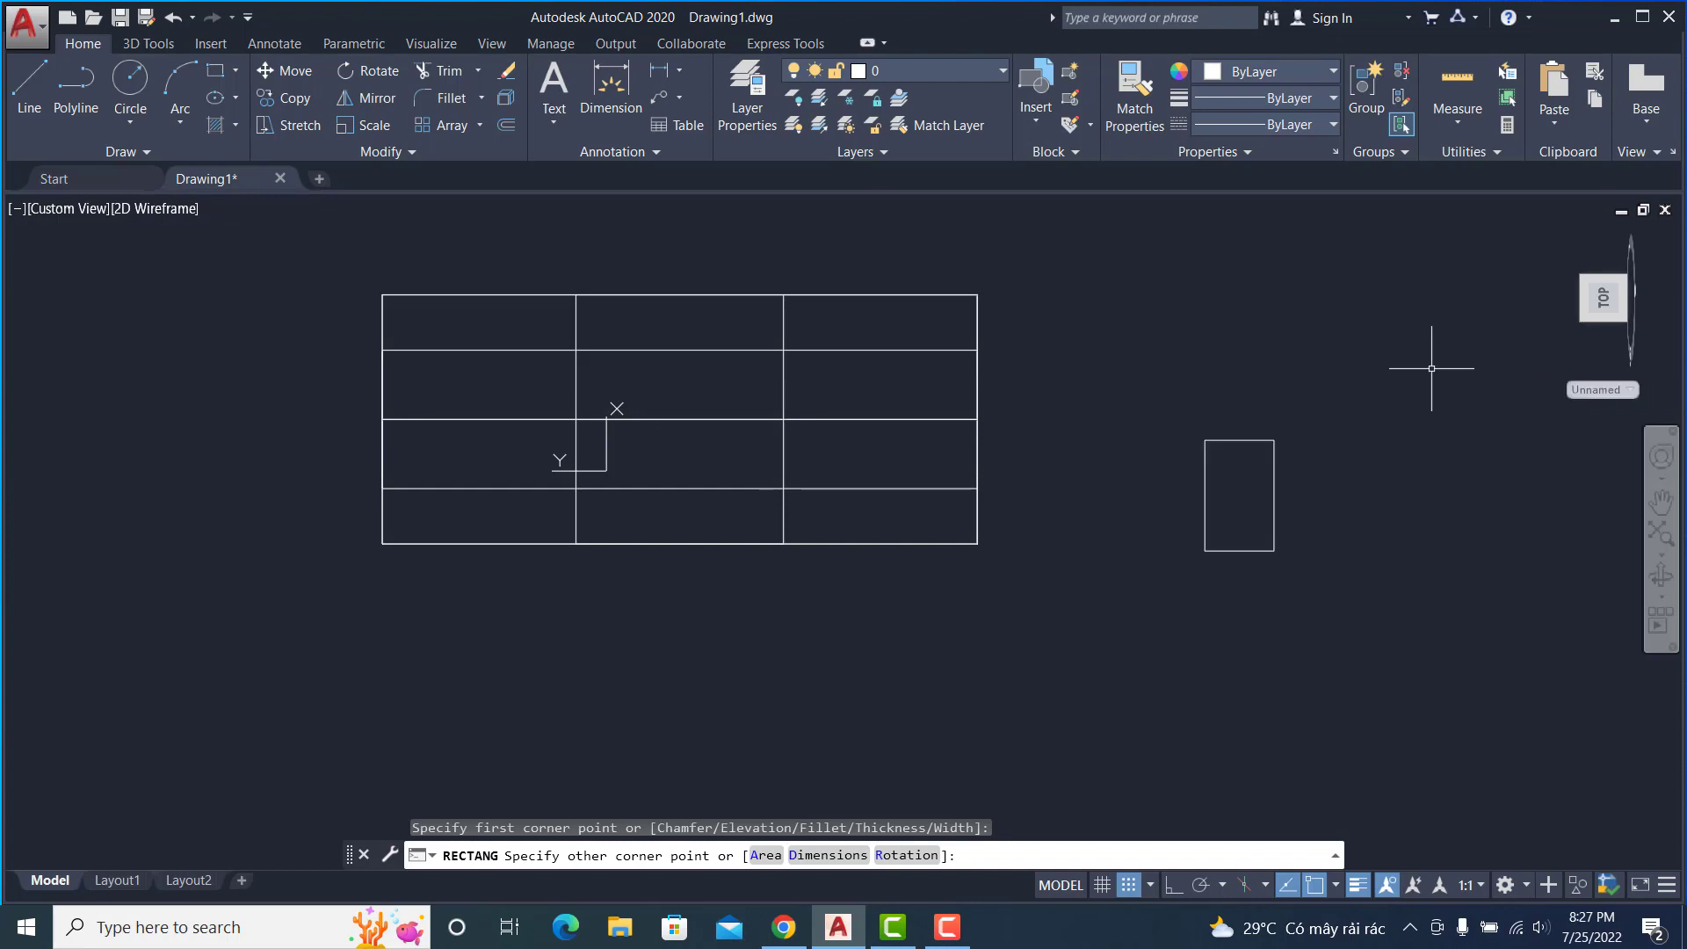
# Step: Rotate the small rectangle 90 degrees about its bottom-right corner
pyautogui.click(1272, 496)
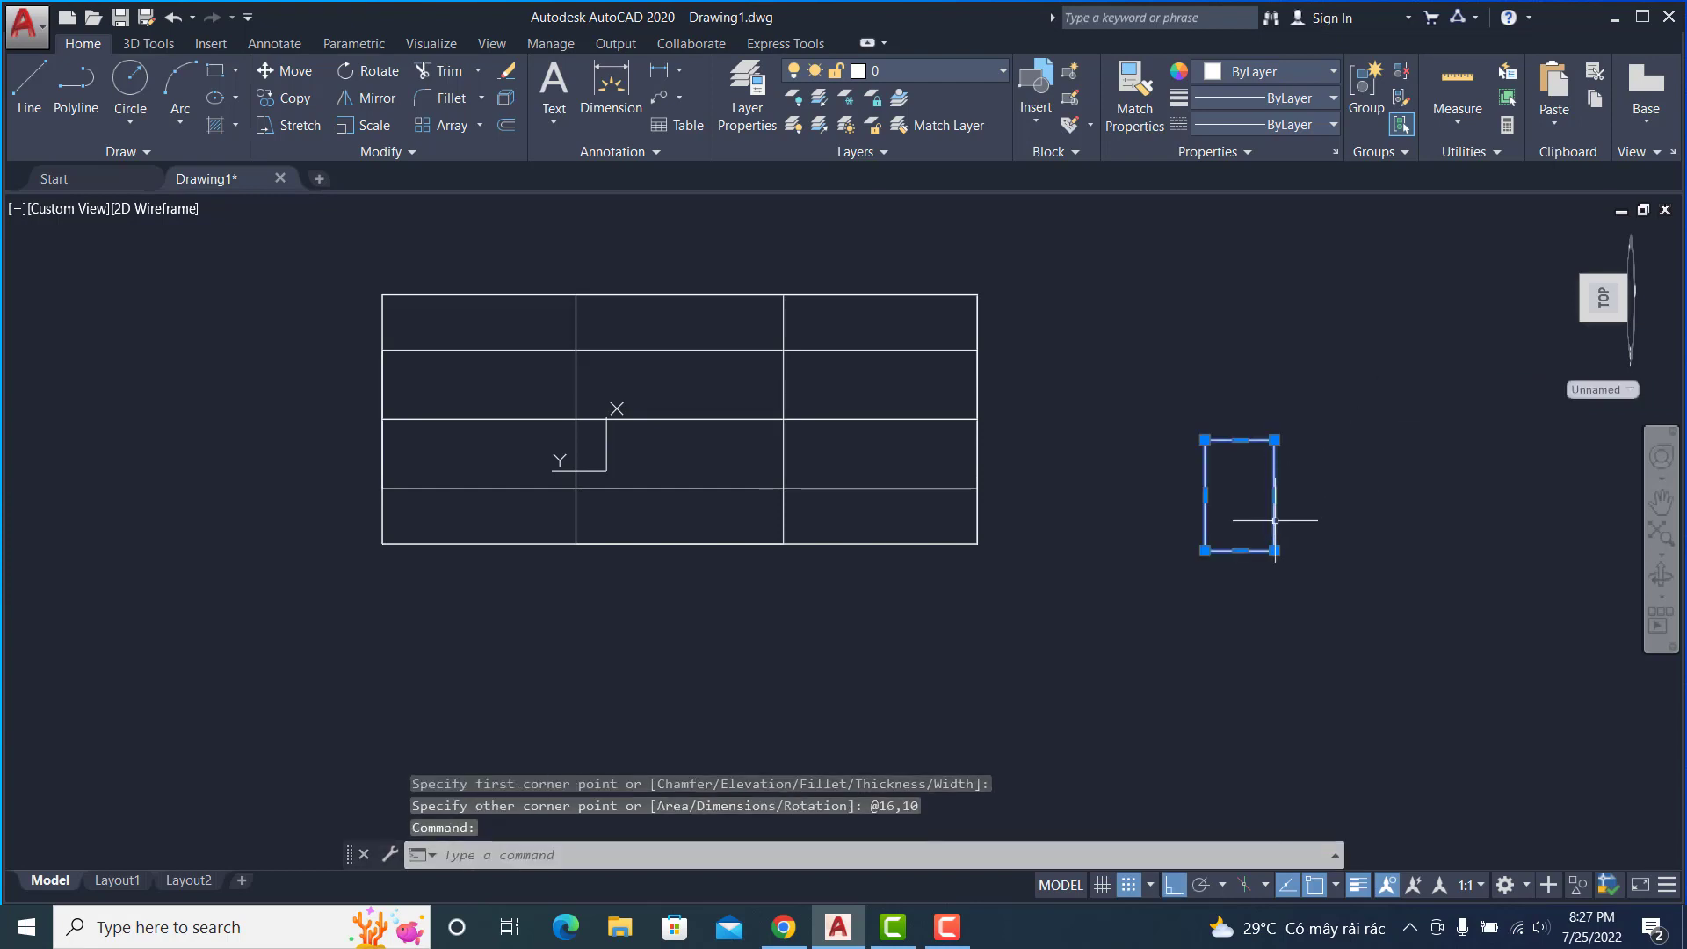
pyautogui.click(369, 80)
pyautogui.click(1275, 550)
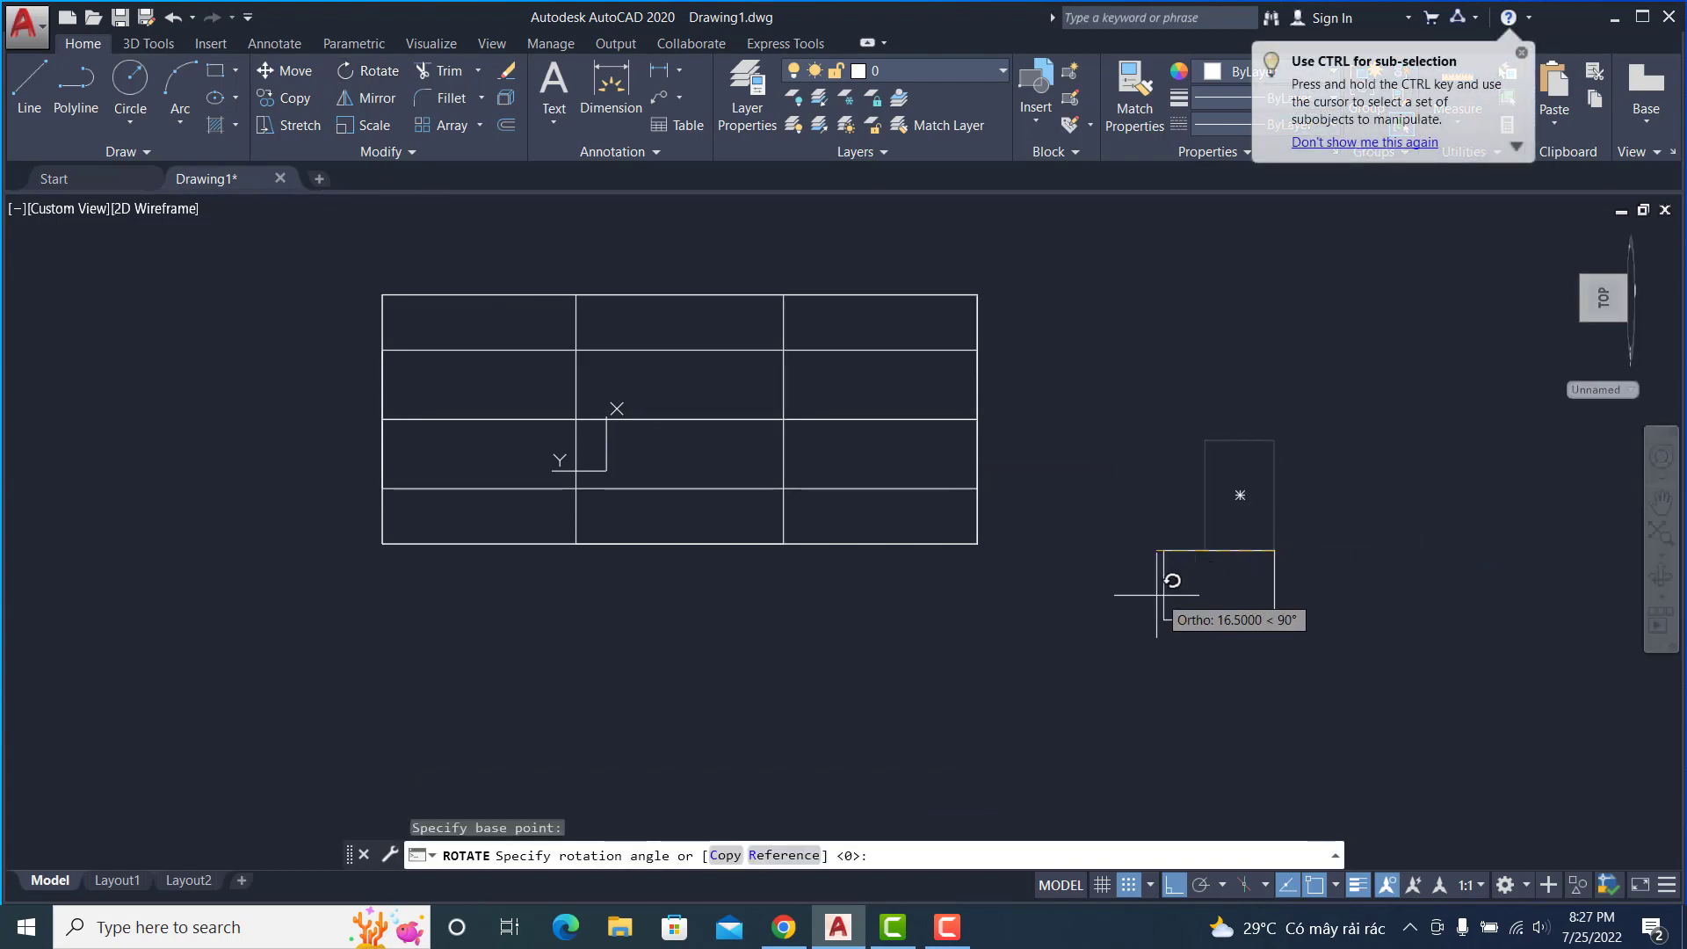
pyautogui.click(1166, 595)
pyautogui.write('c')
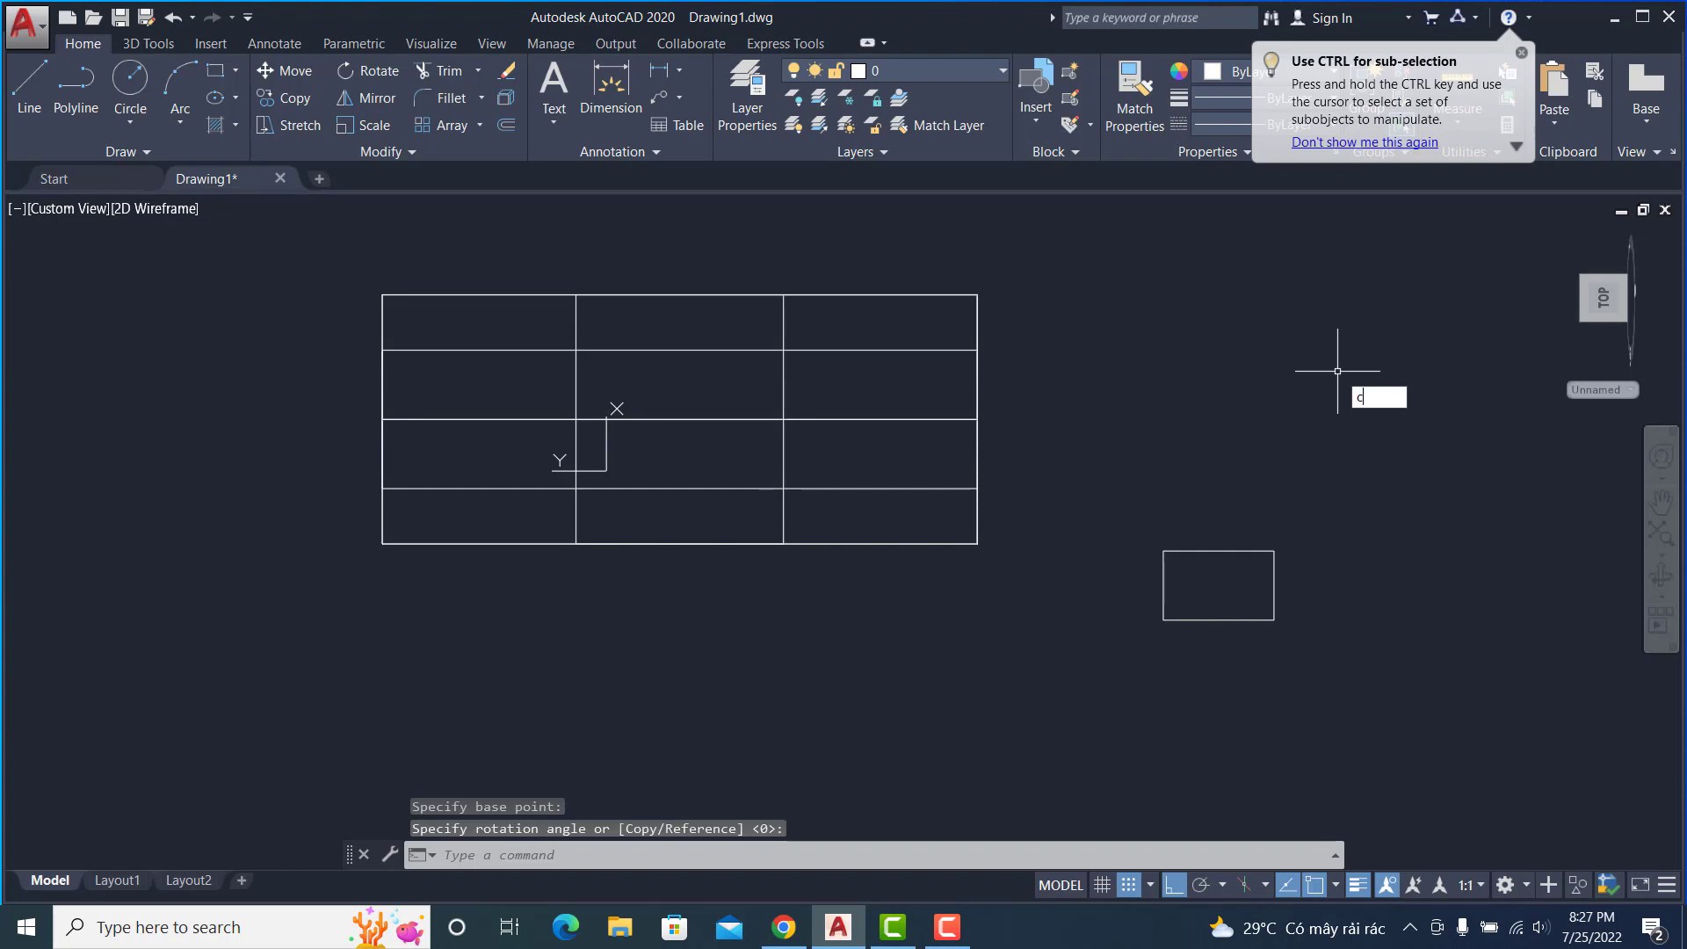
pyautogui.press('Return')
# Step: Place a radius-9 circle to the right of the block
pyautogui.click(1337, 423)
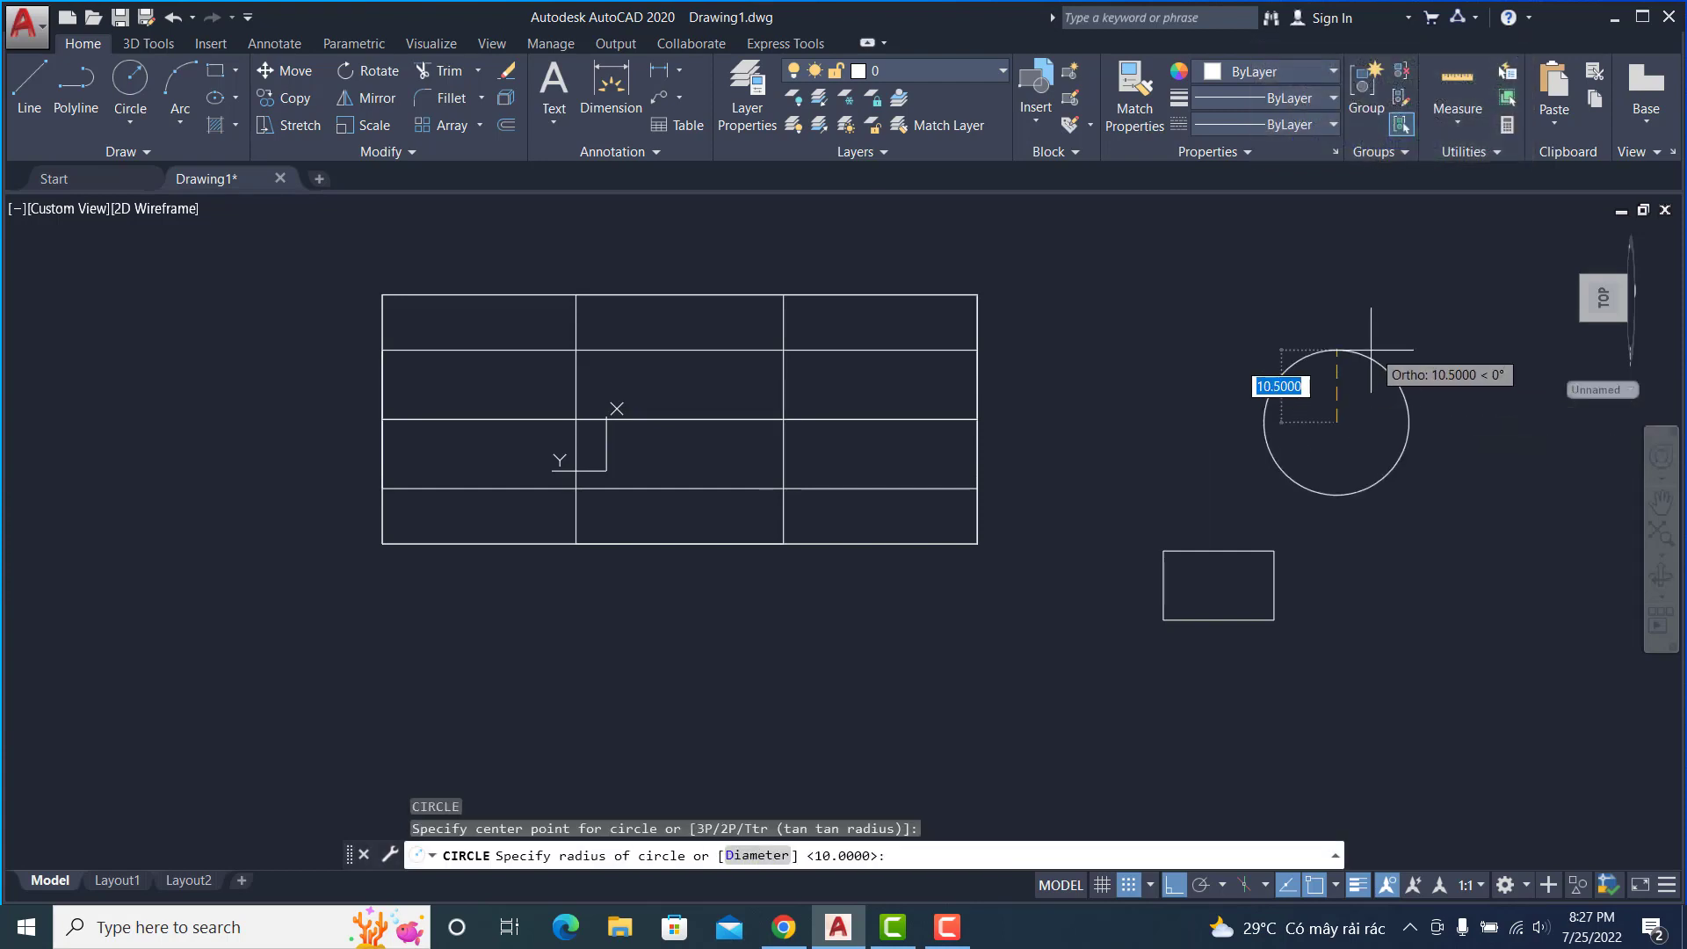
pyautogui.write('9')
pyautogui.press('Return')
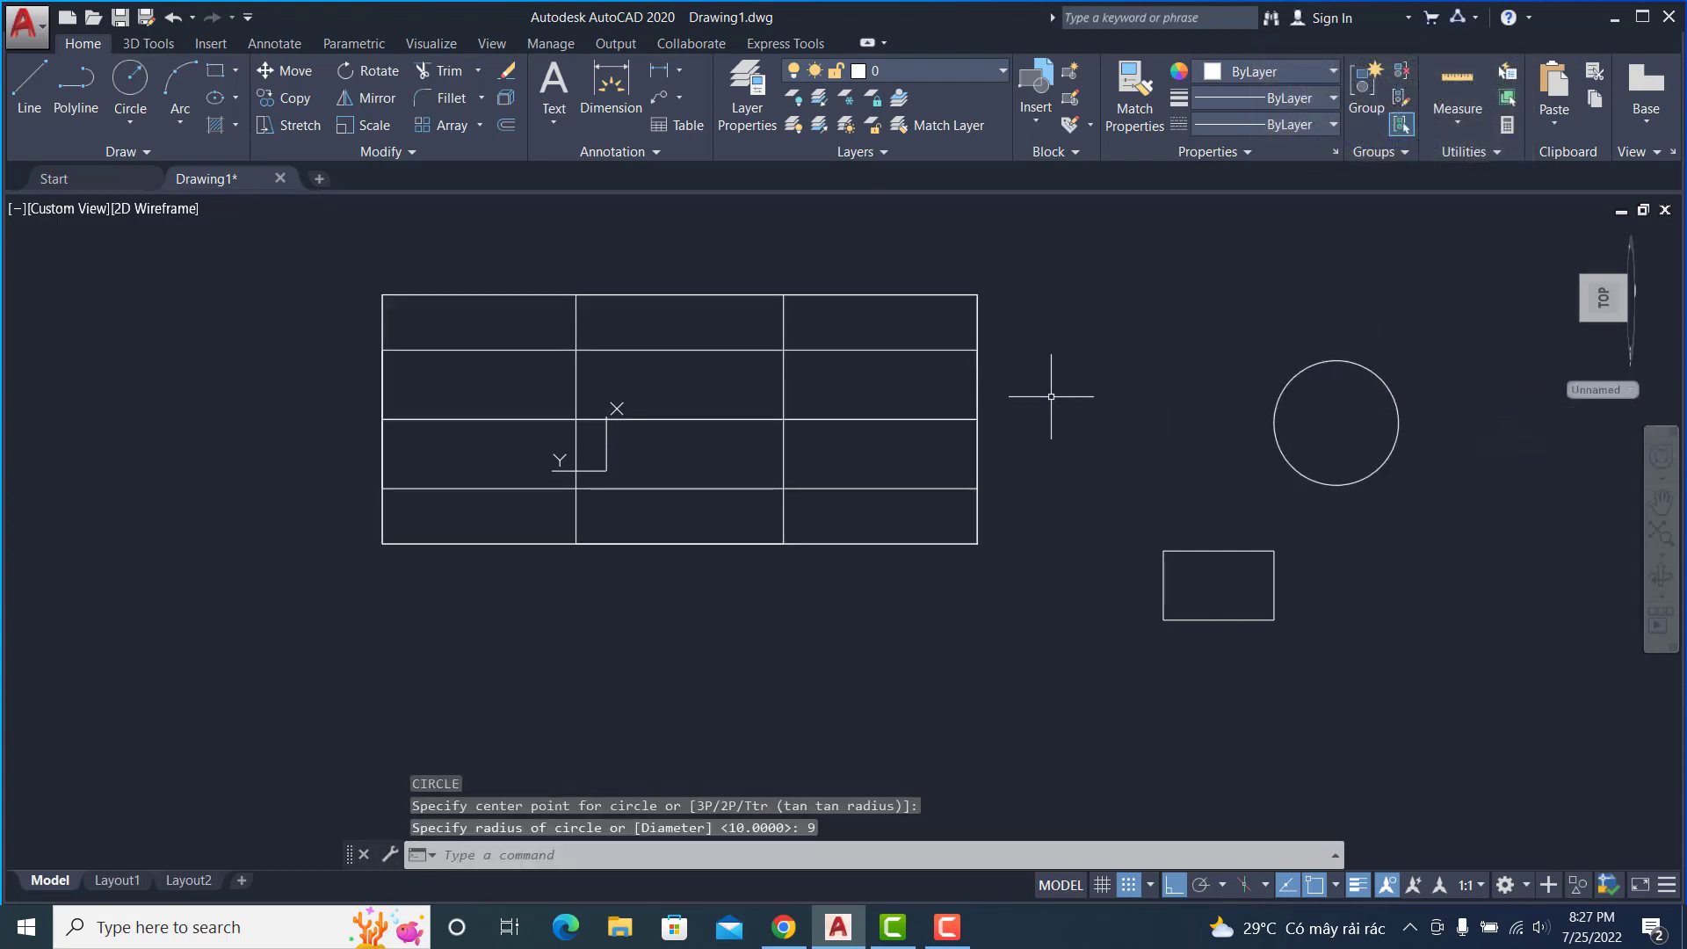
# Step: Draw a 6-unit line running in from the block's right edge
pyautogui.write('l')
pyautogui.press('Return')
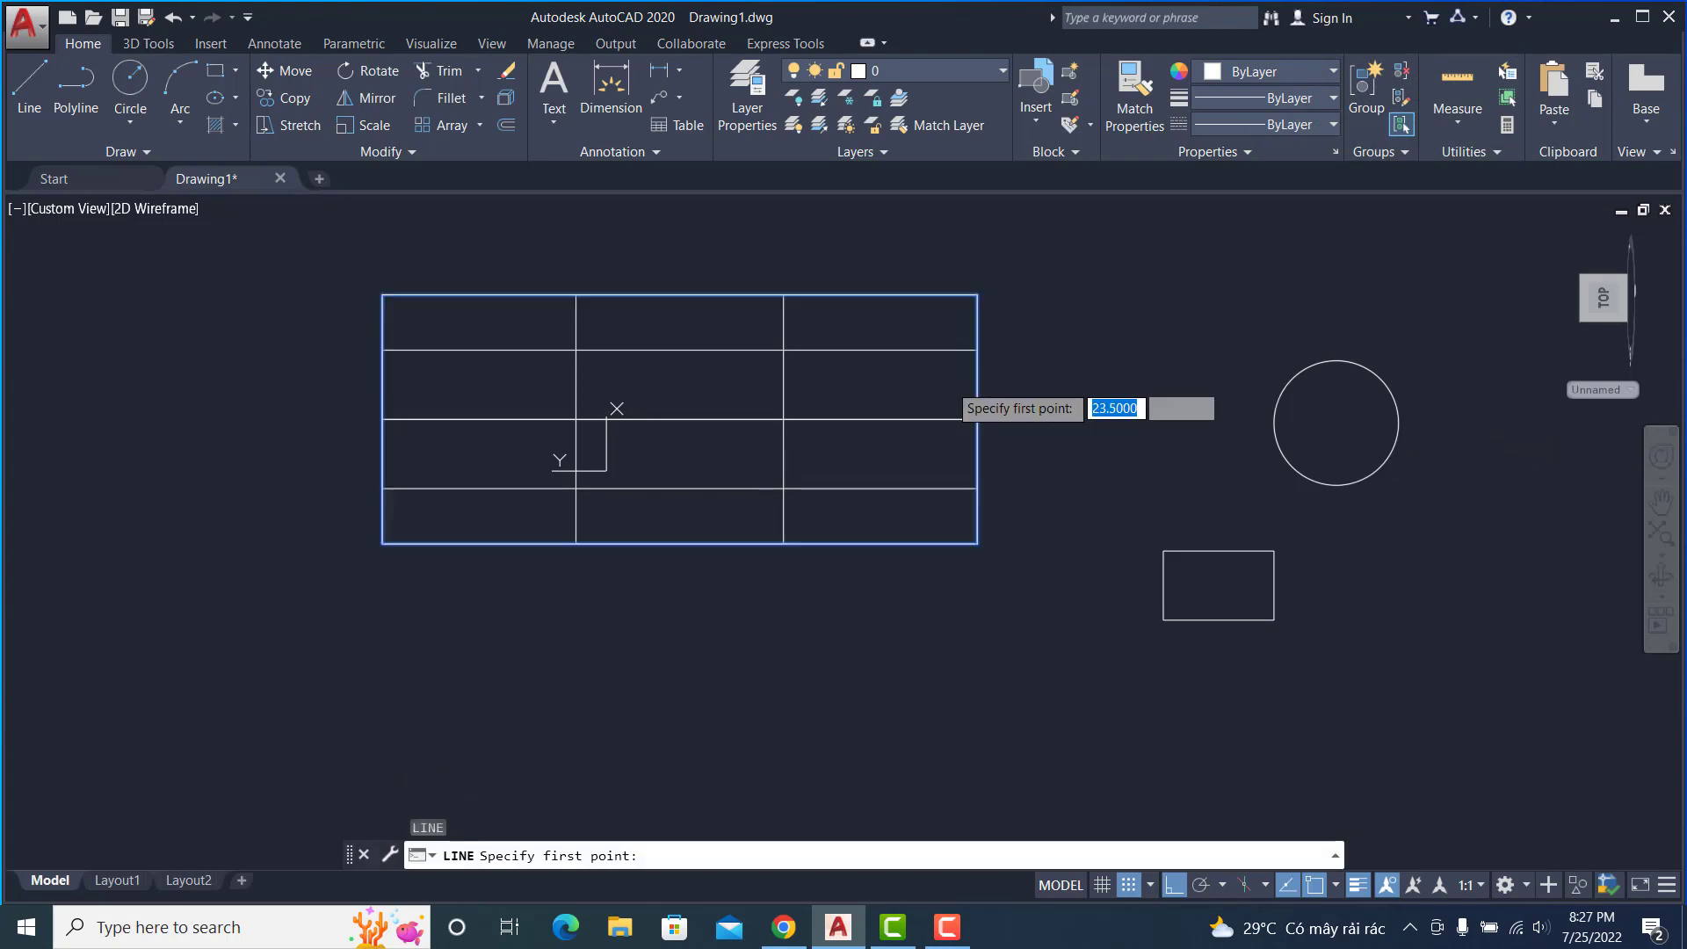
pyautogui.click(976, 421)
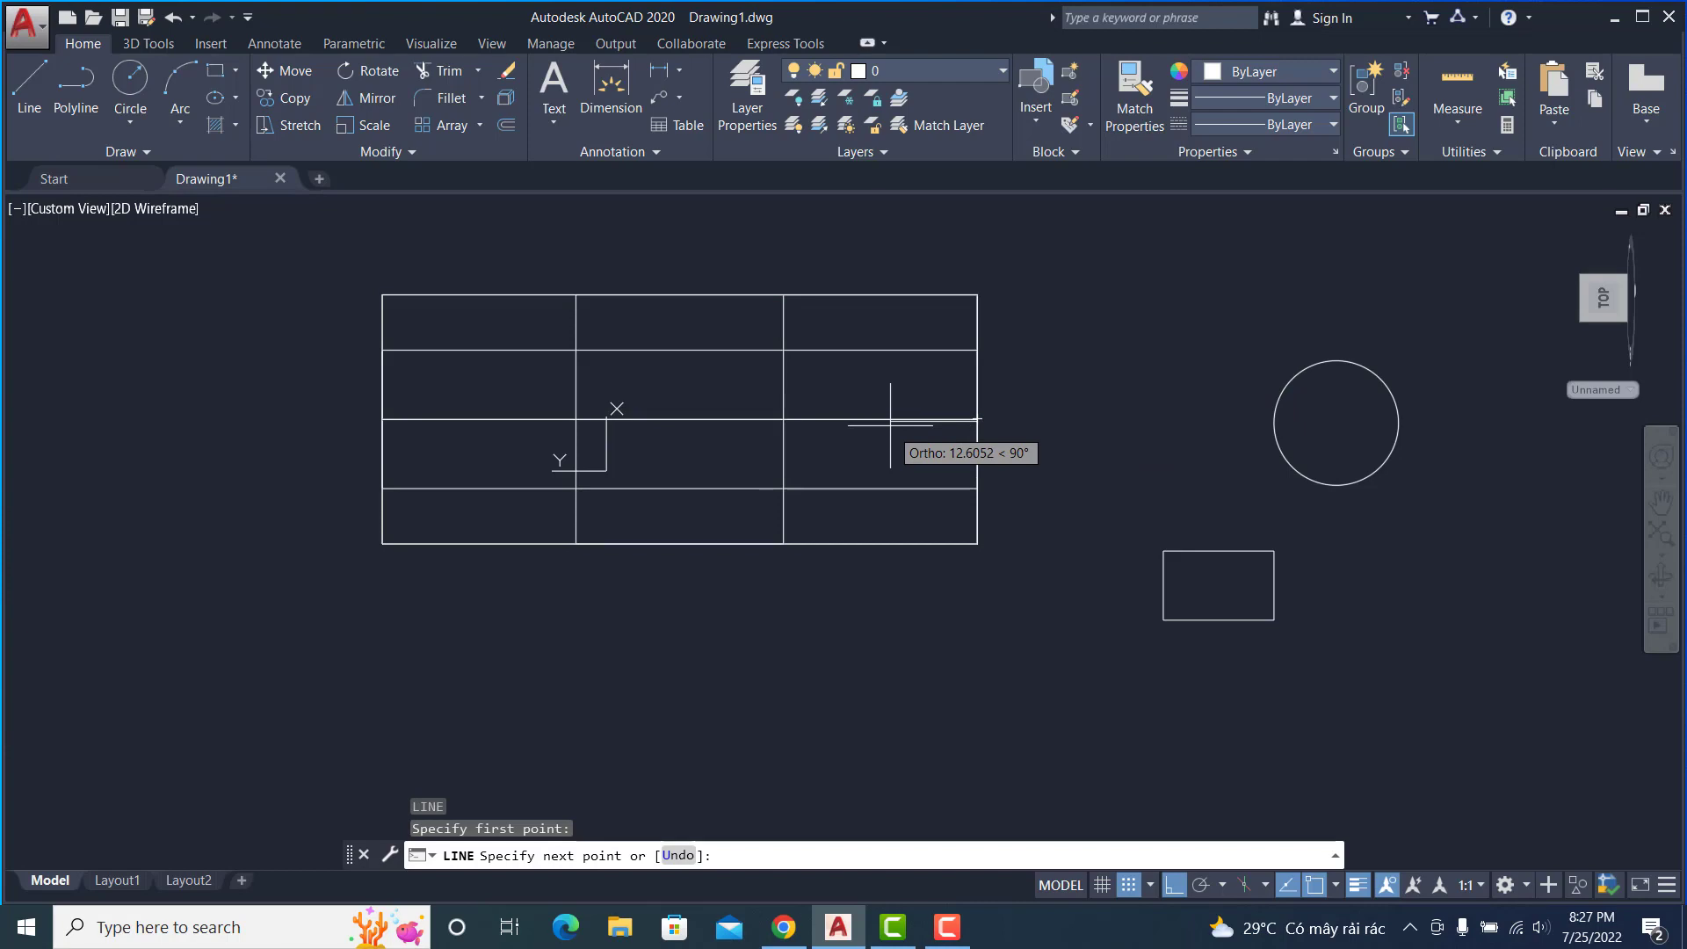
pyautogui.write('6')
pyautogui.press('Return')
pyautogui.press('Return')
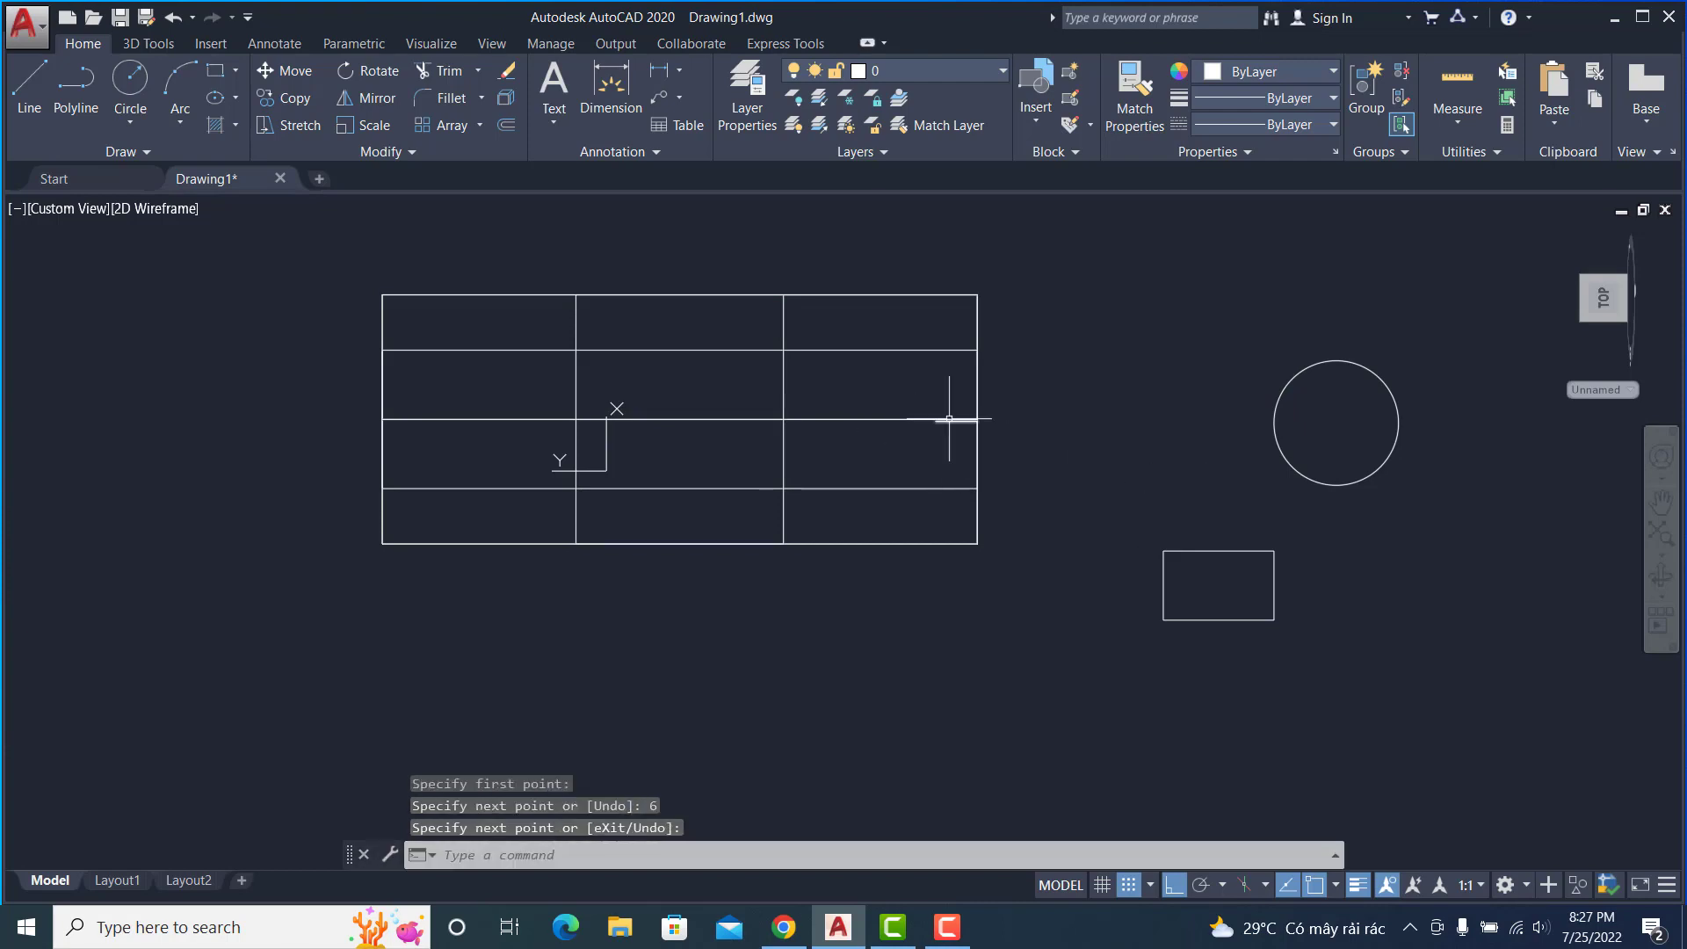
pyautogui.scroll(-2, 949, 420)
pyautogui.scroll(4, 949, 419)
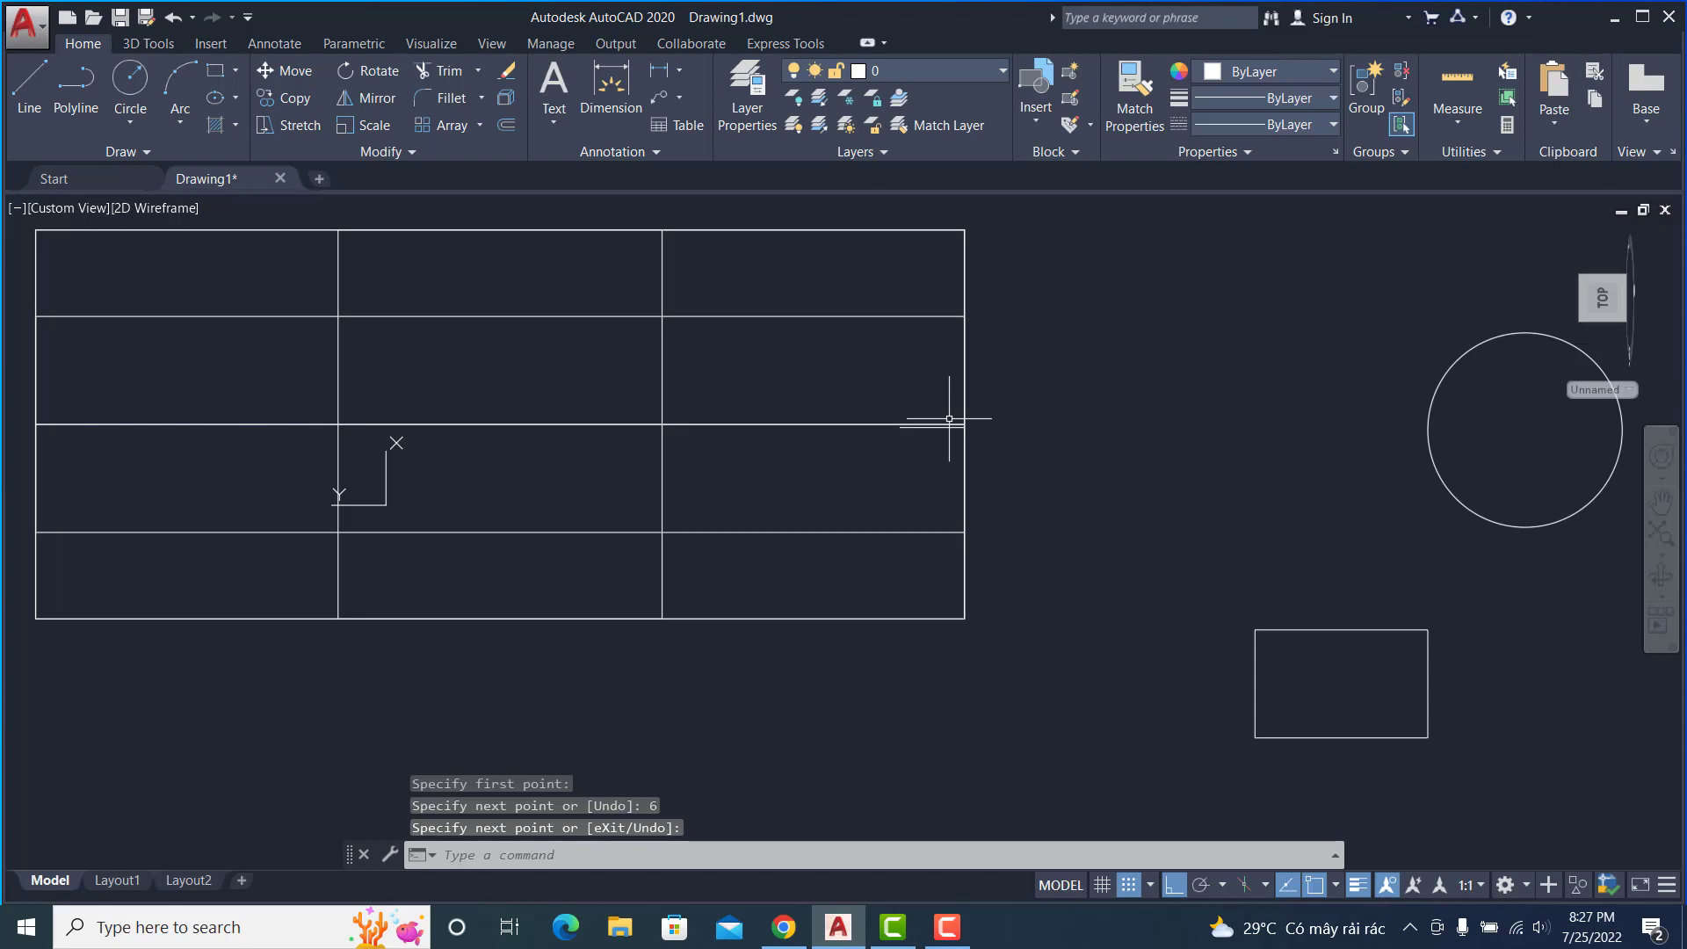
pyautogui.scroll(2, 949, 419)
# Step: Move the short new line to its new spot on the block's right side
pyautogui.press('Return')
pyautogui.click(938, 433)
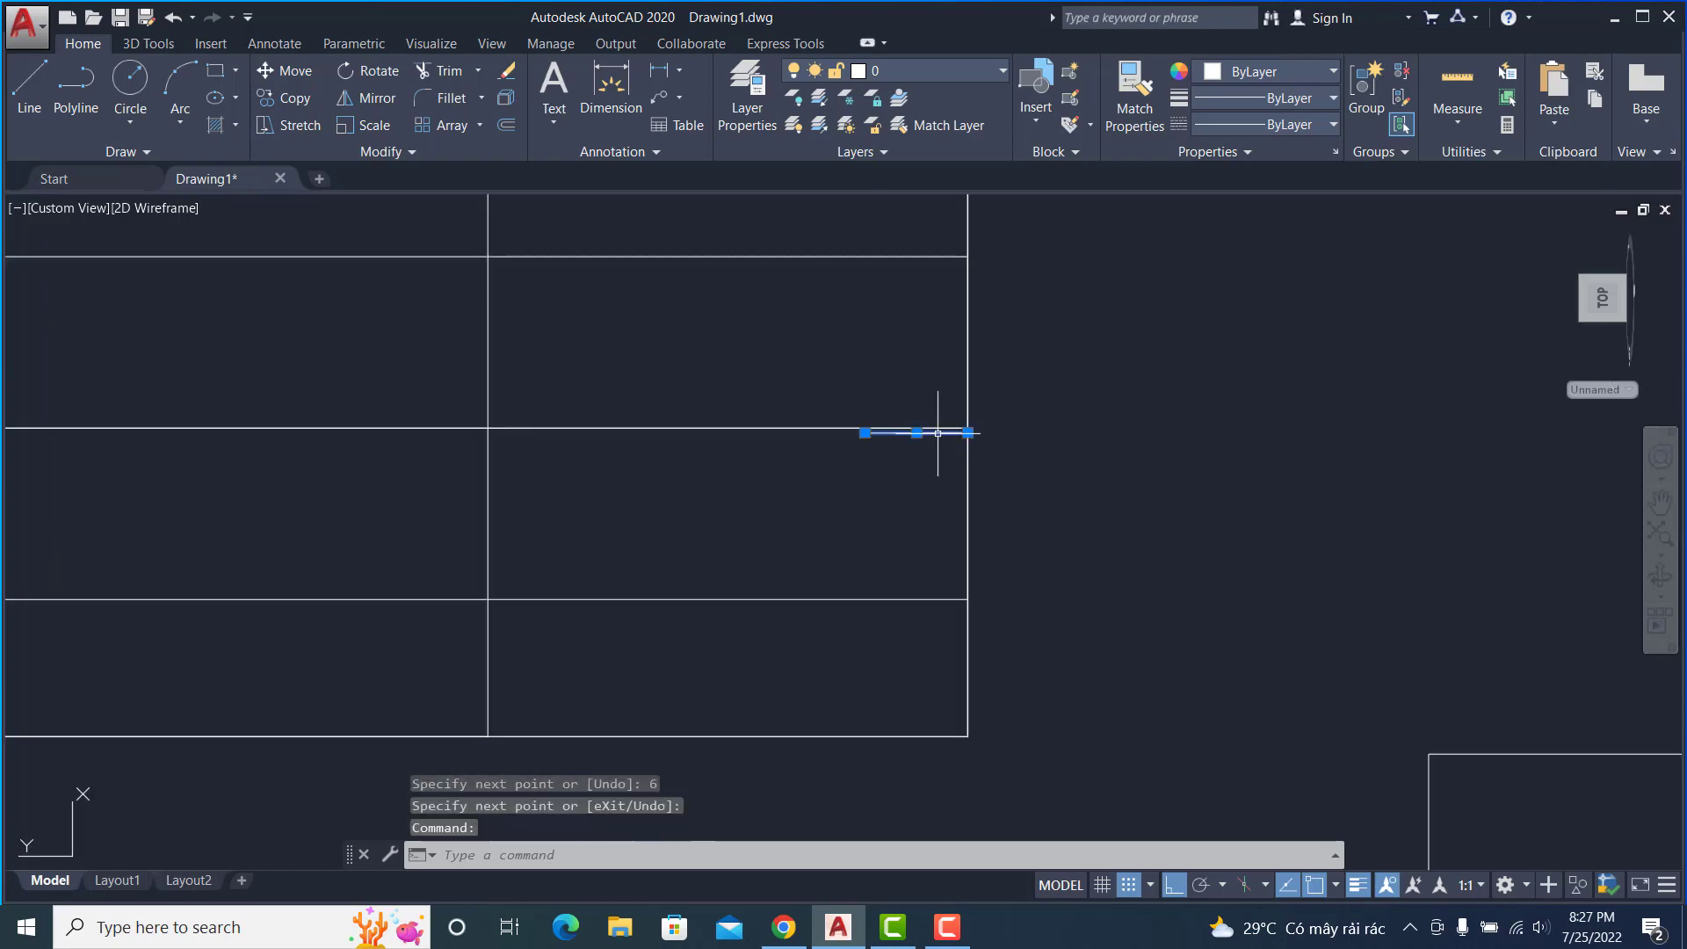
pyautogui.write('m')
pyautogui.press('Return')
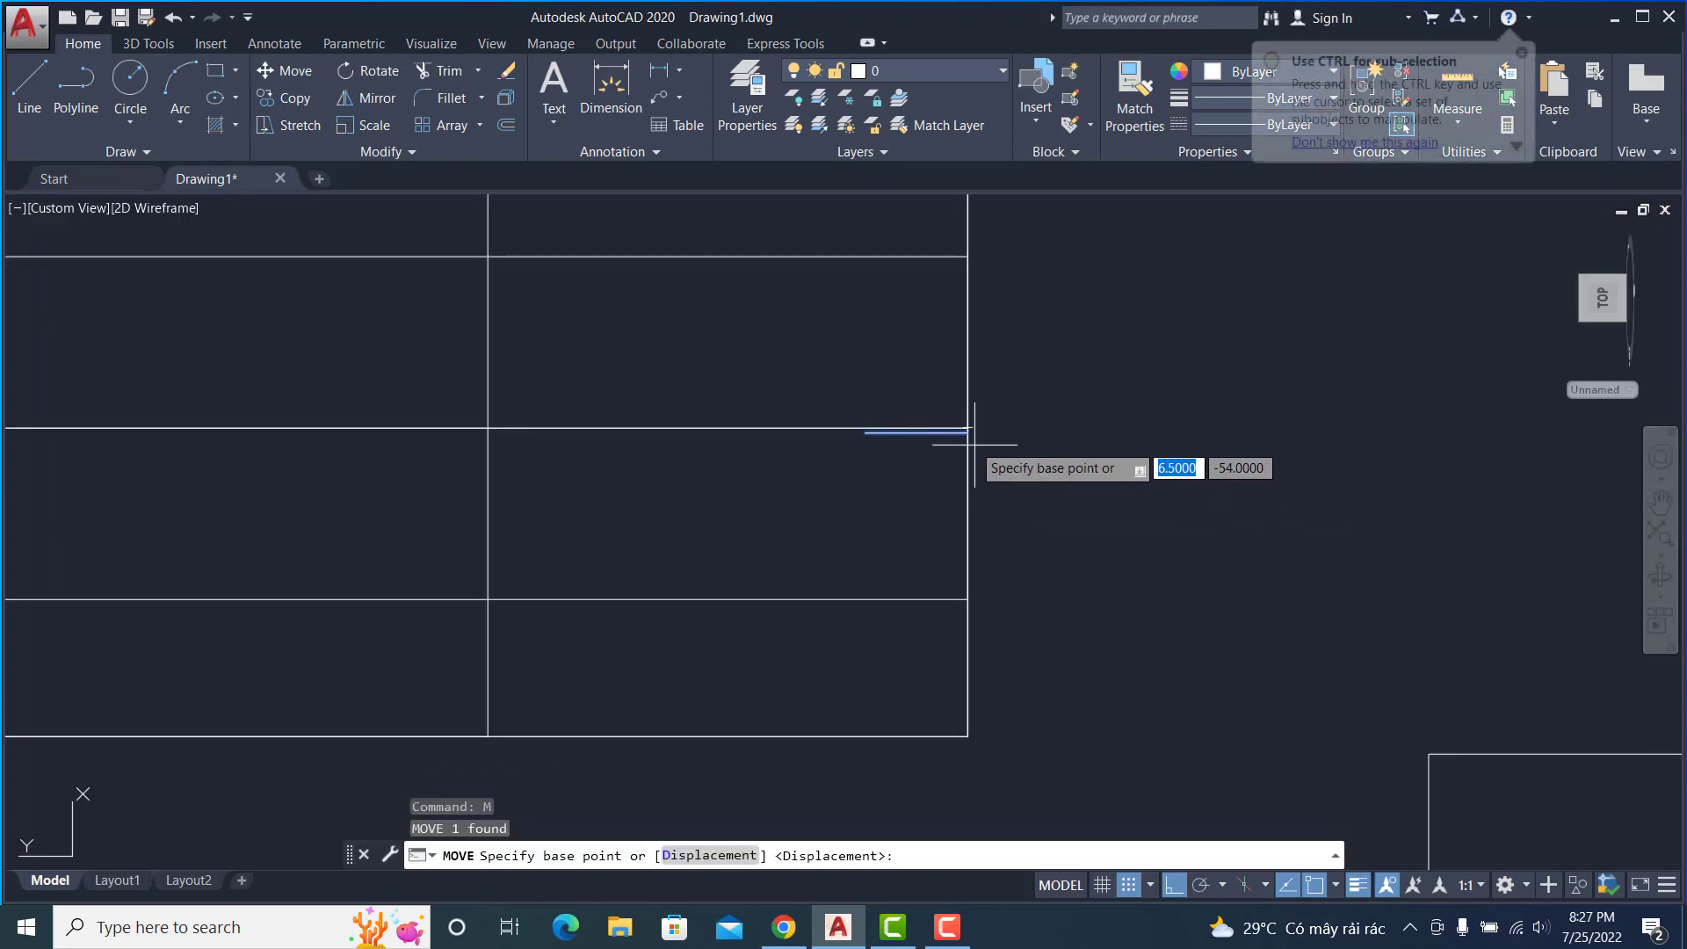
pyautogui.click(968, 430)
pyautogui.click(983, 410)
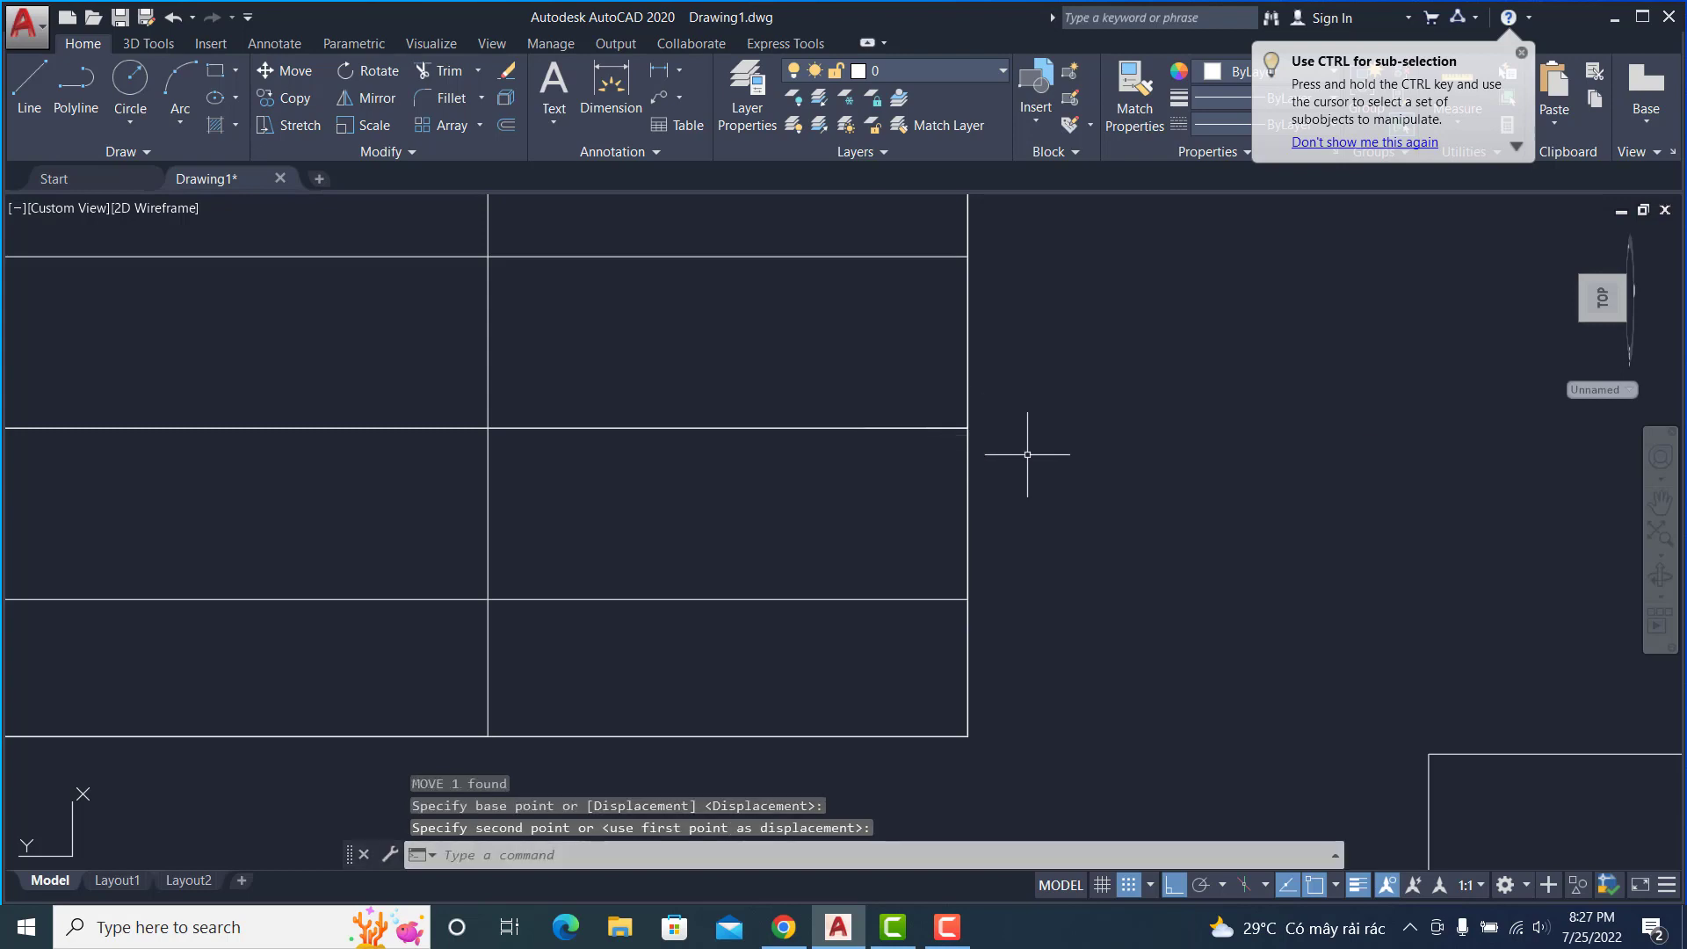
pyautogui.scroll(-1, 1224, 520)
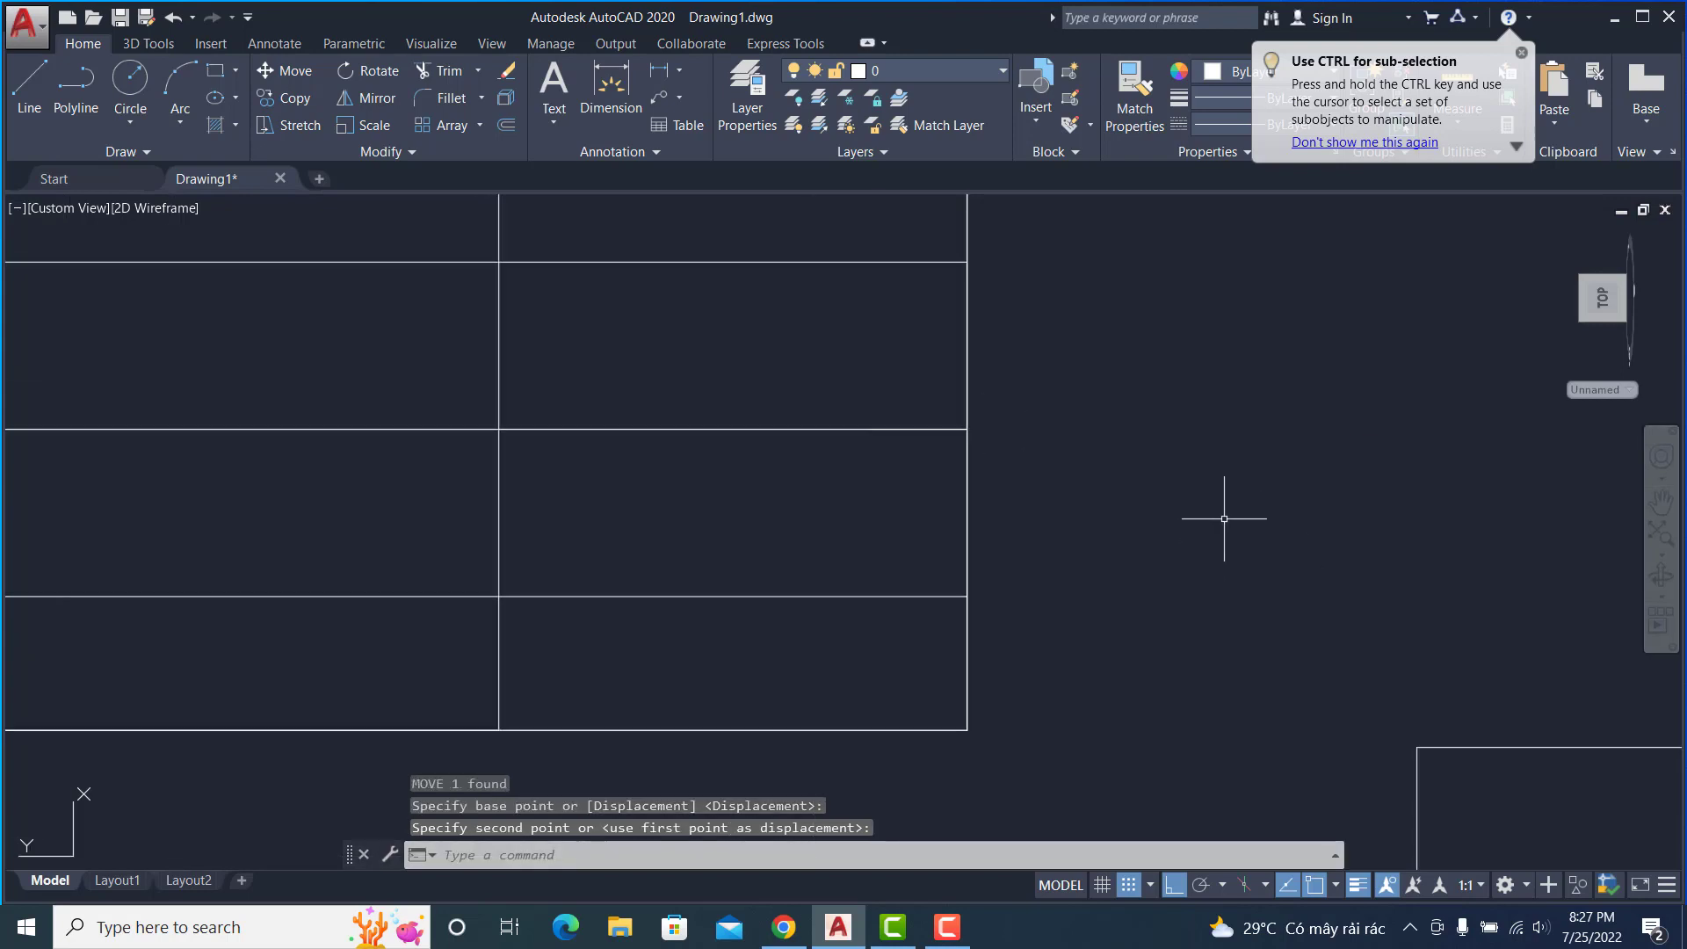
pyautogui.scroll(-3, 1224, 519)
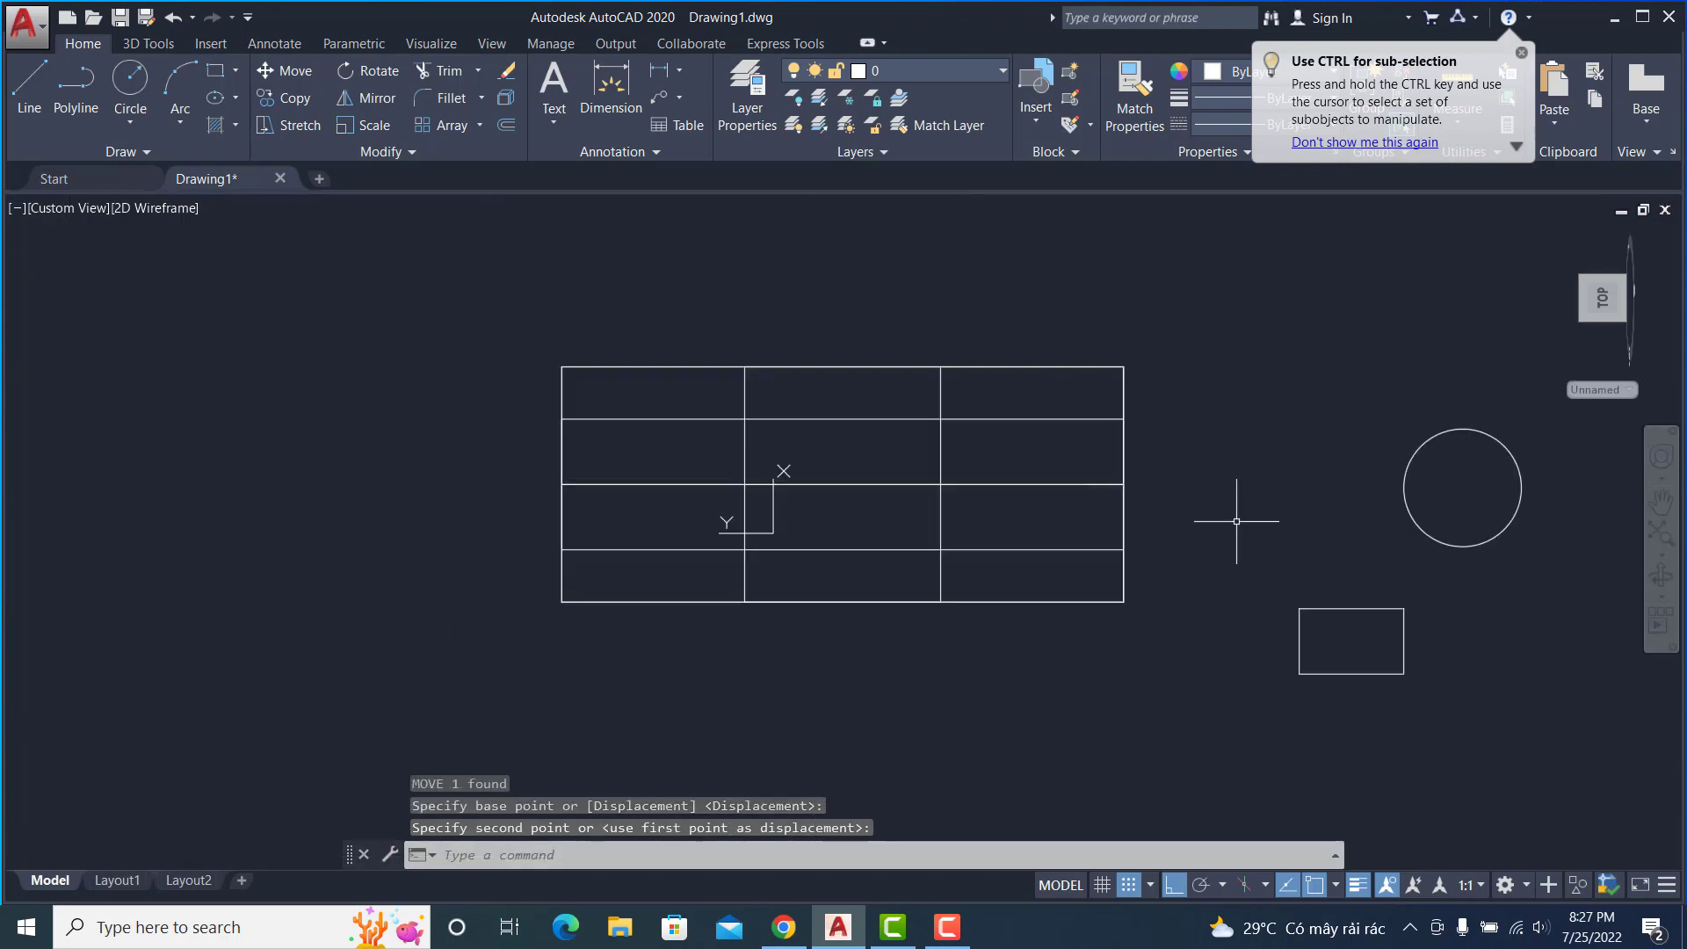
# Step: Move the small 16 by 10 rectangle by its centre into the block's right column
pyautogui.click(1375, 604)
pyautogui.write('m')
pyautogui.press('Return')
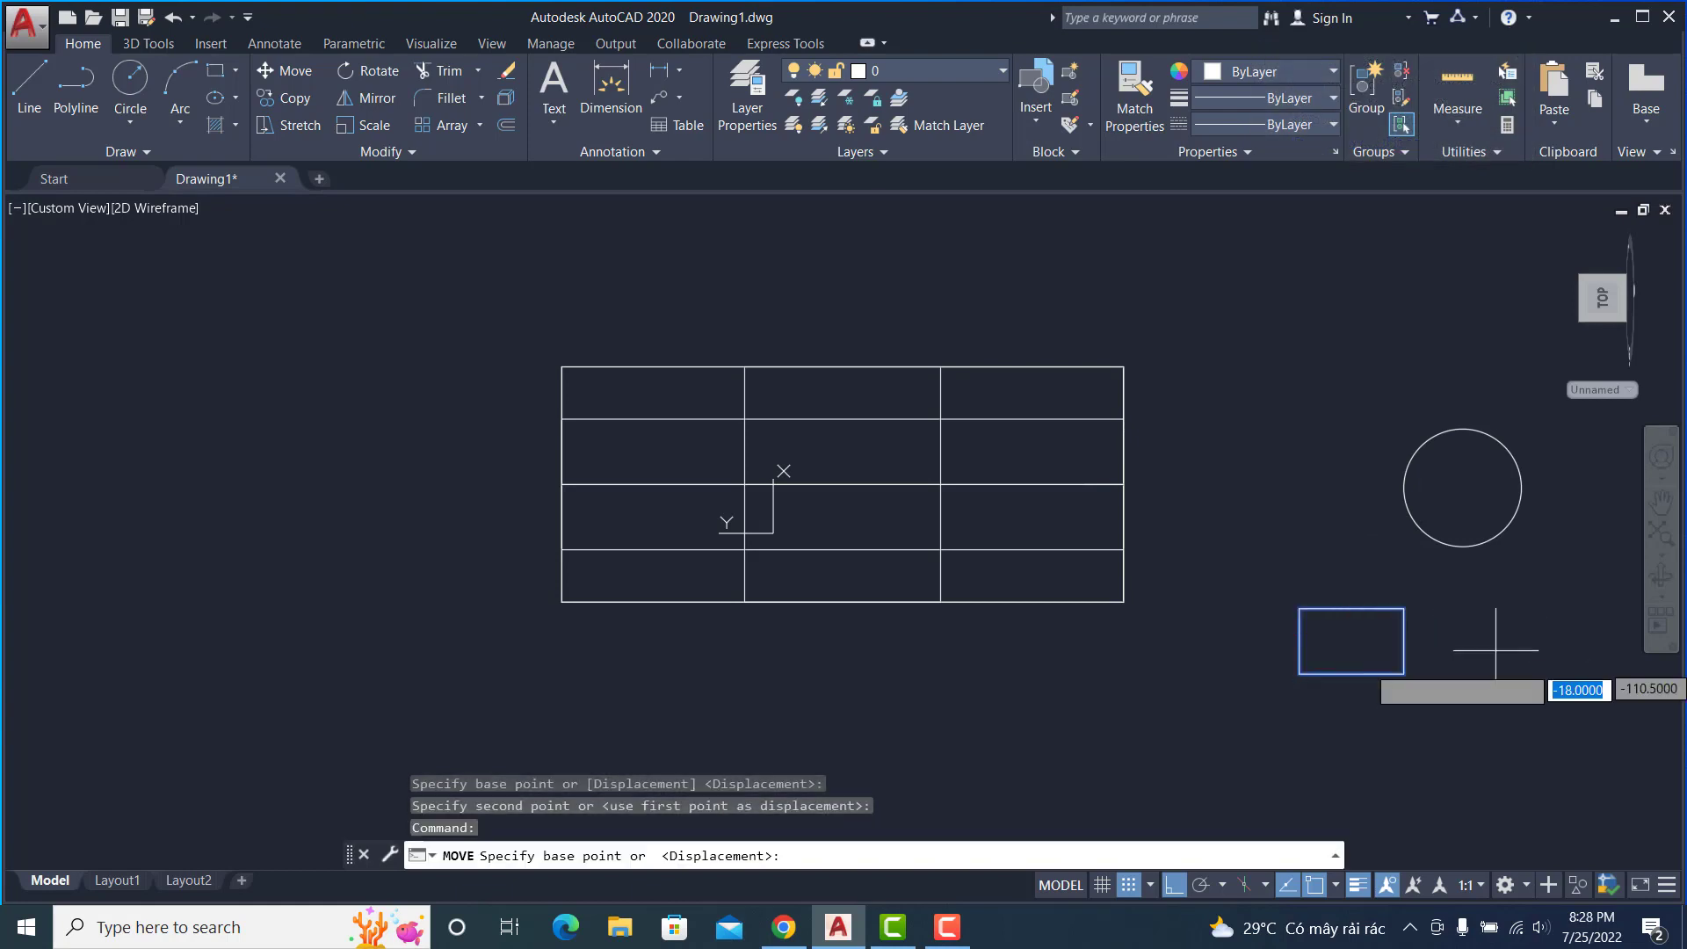
pyautogui.click(1352, 640)
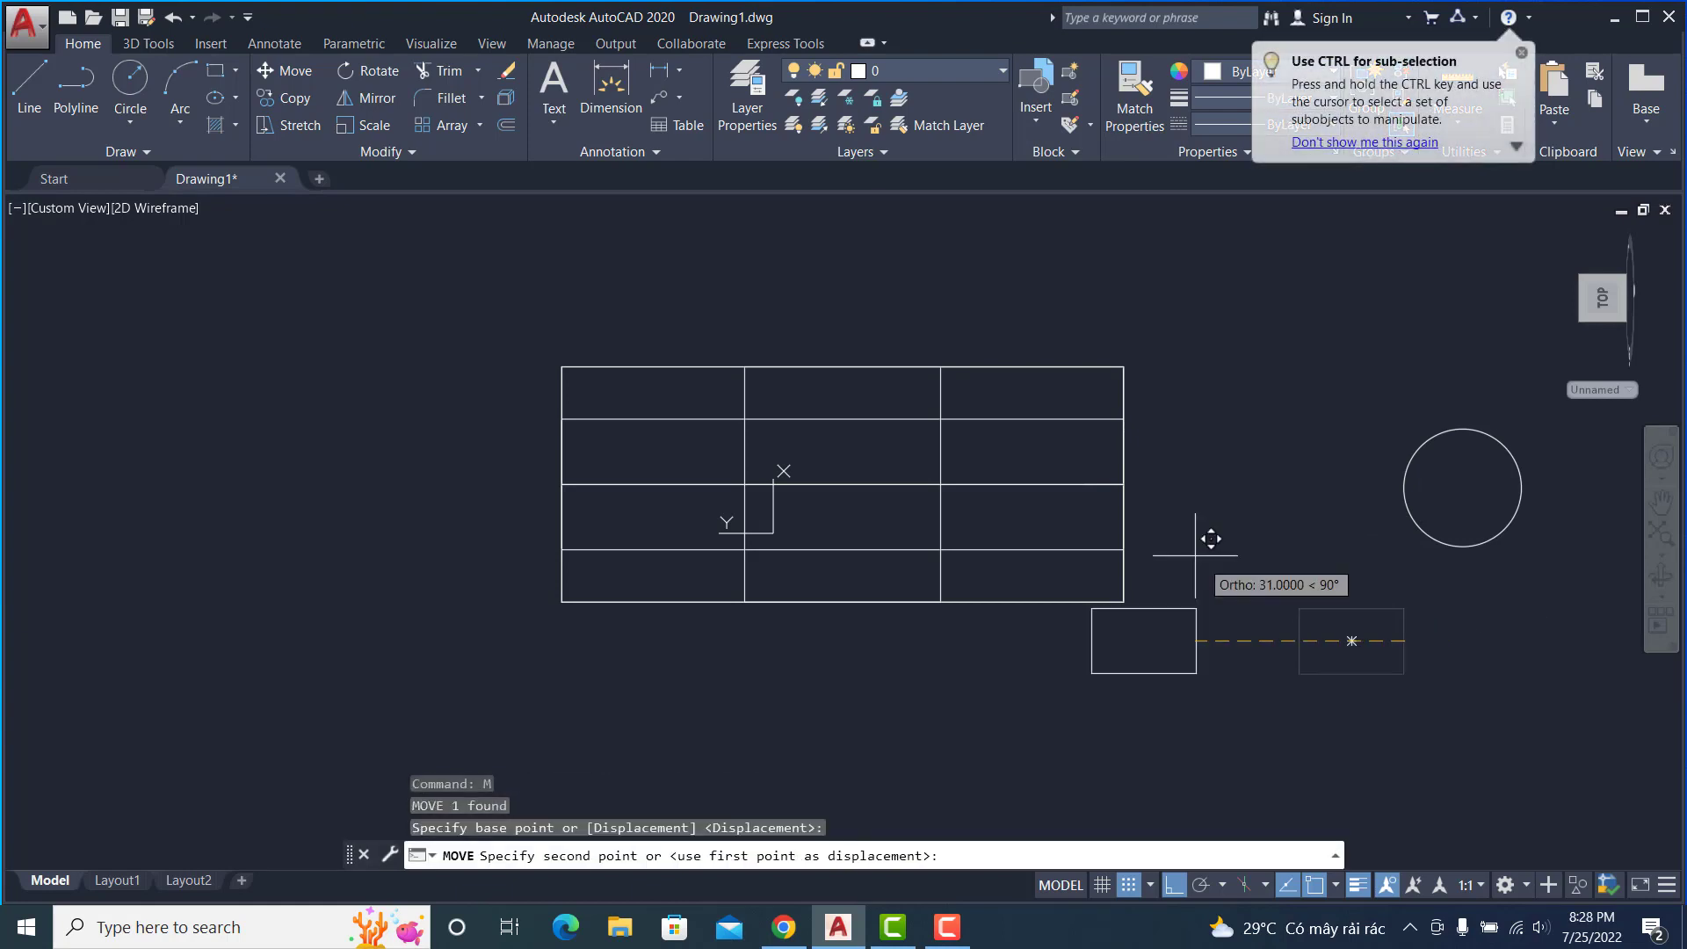
pyautogui.click(1089, 487)
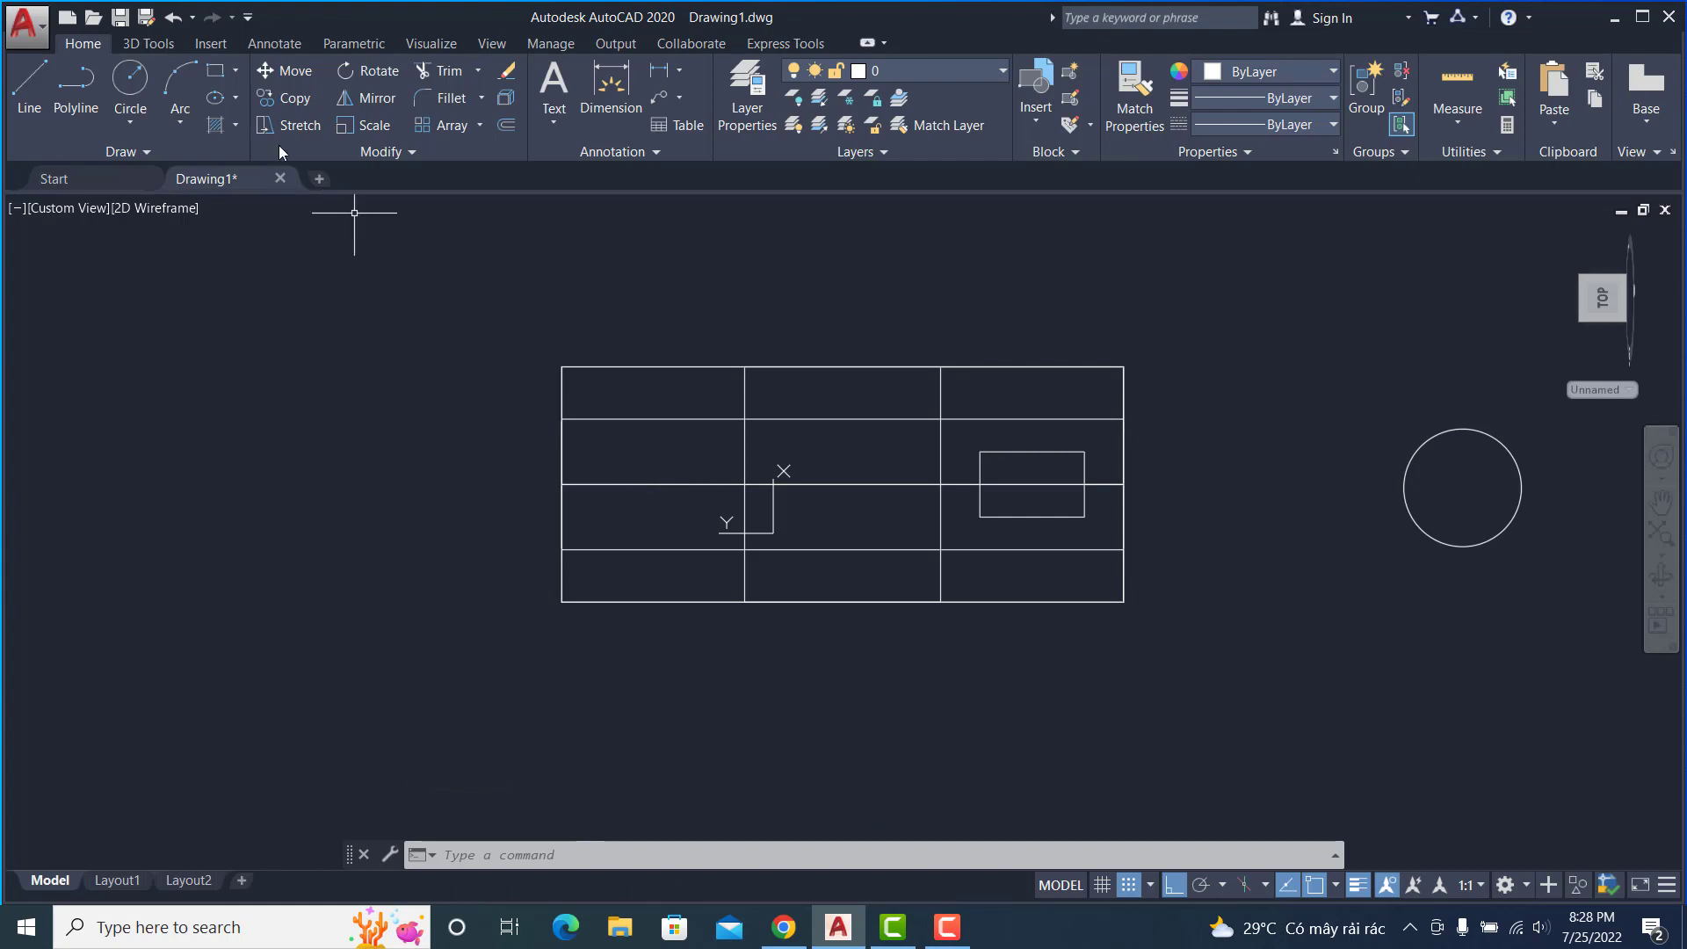
# Step: Draw a short line in from the block's left edge
pyautogui.click(29, 88)
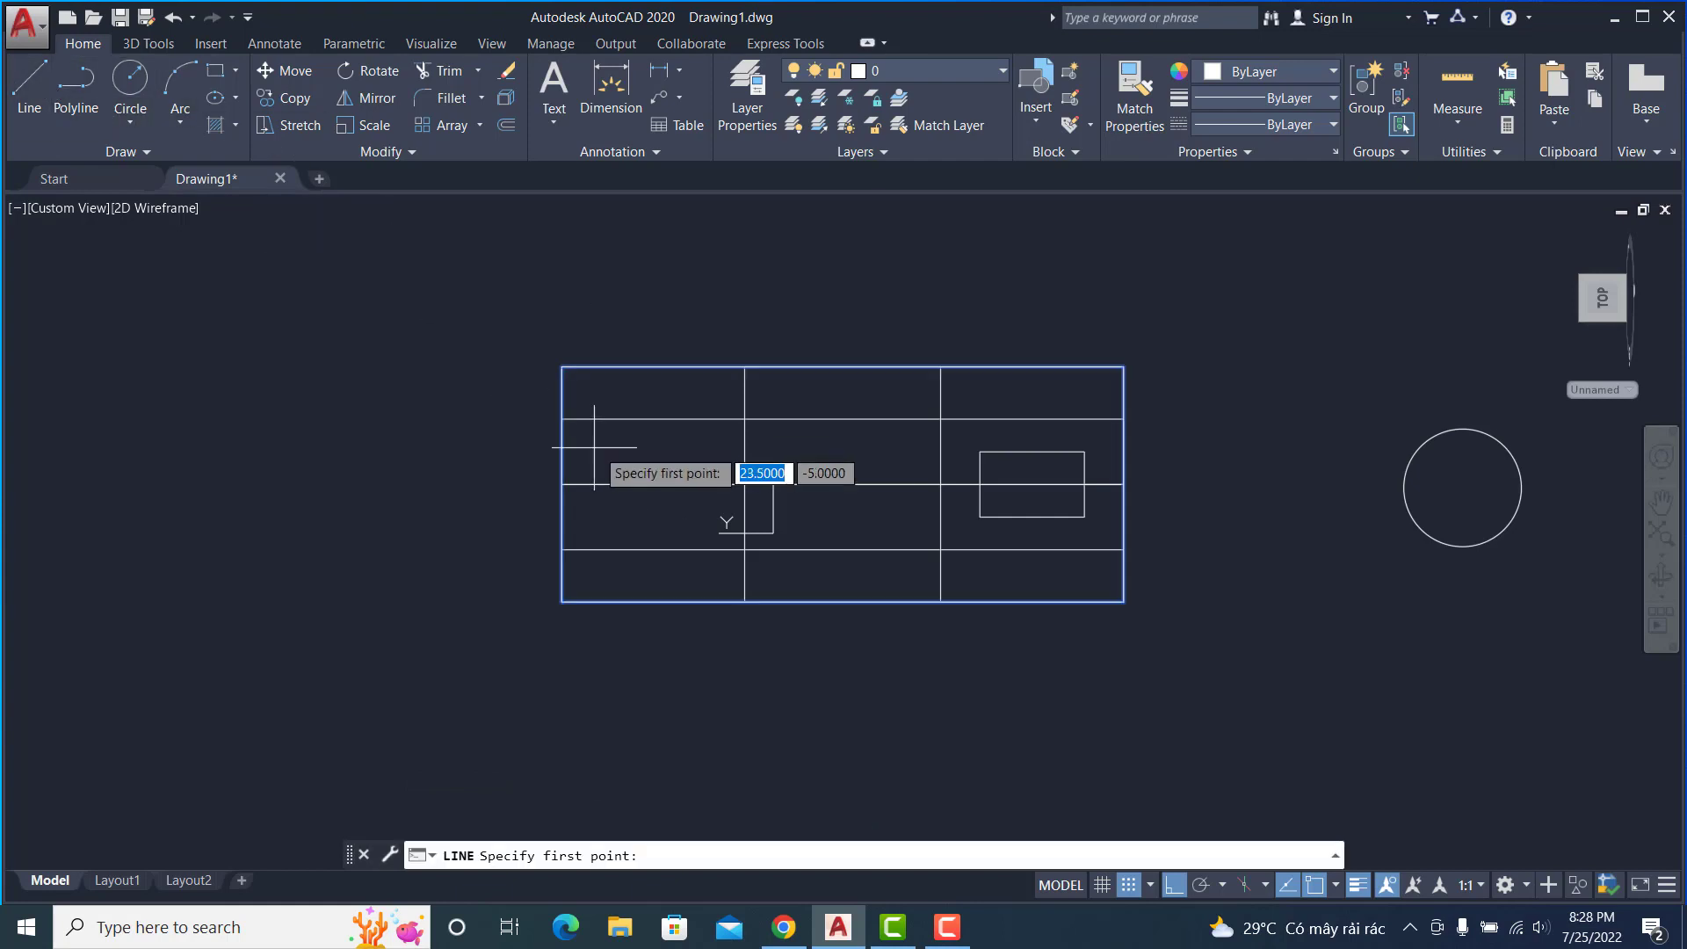
pyautogui.click(563, 483)
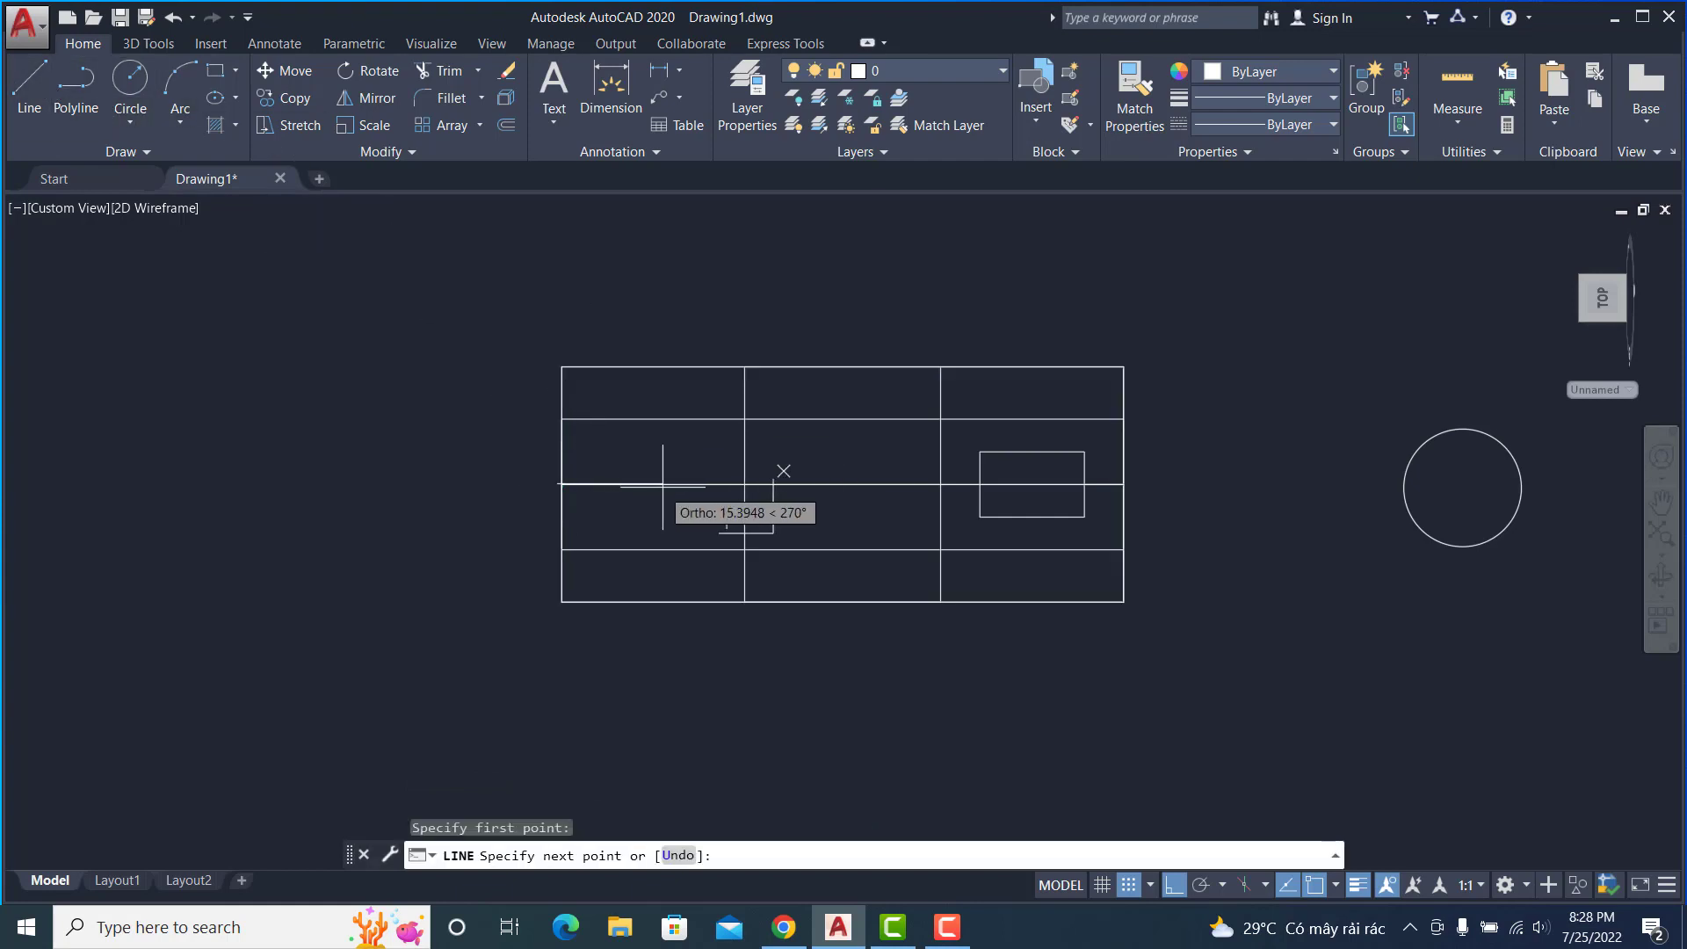
pyautogui.write('14')
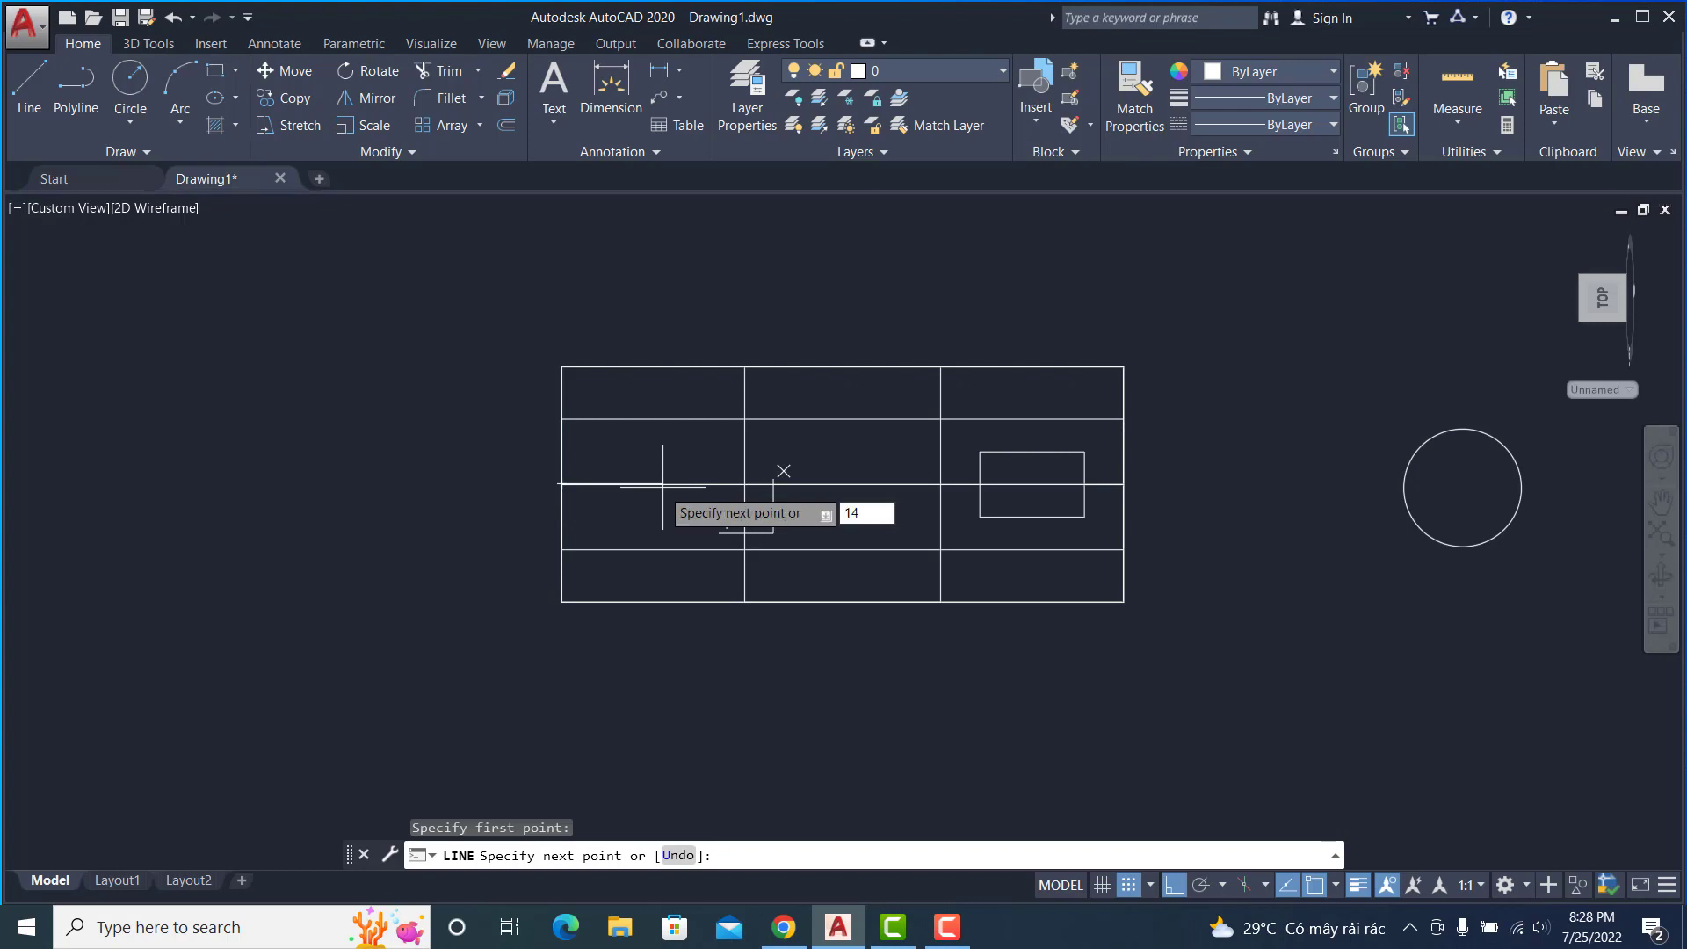
pyautogui.press('Return')
pyautogui.press('Return')
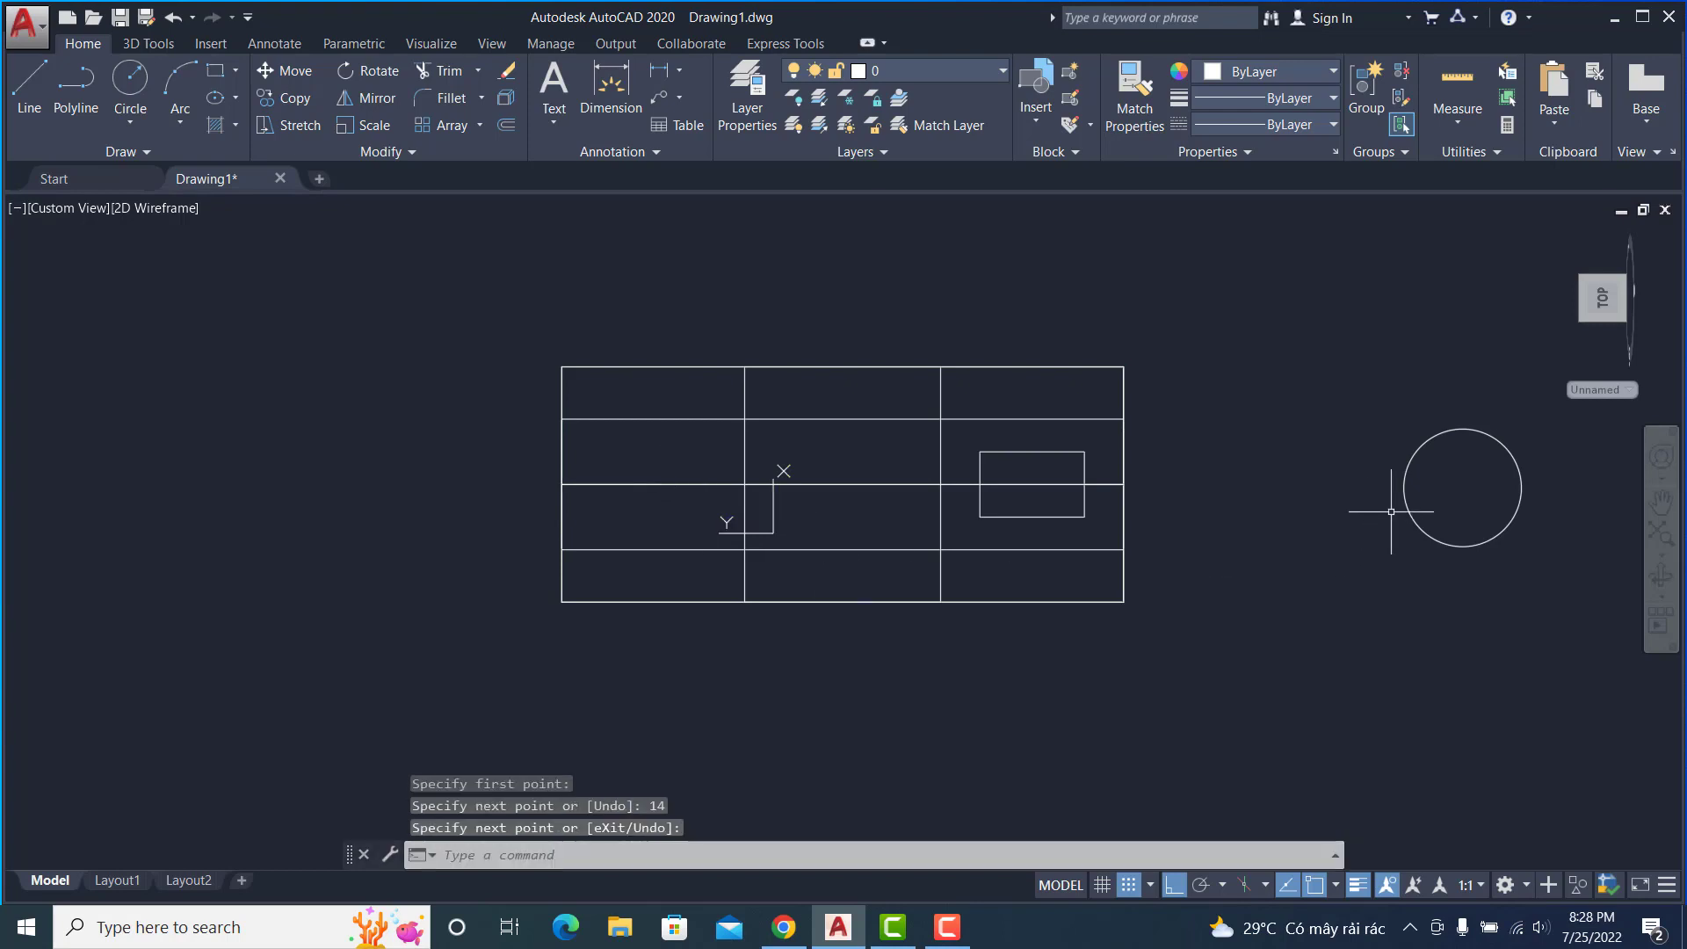
# Step: Move the radius-9 circle by its centre into the block's left section
pyautogui.click(1407, 497)
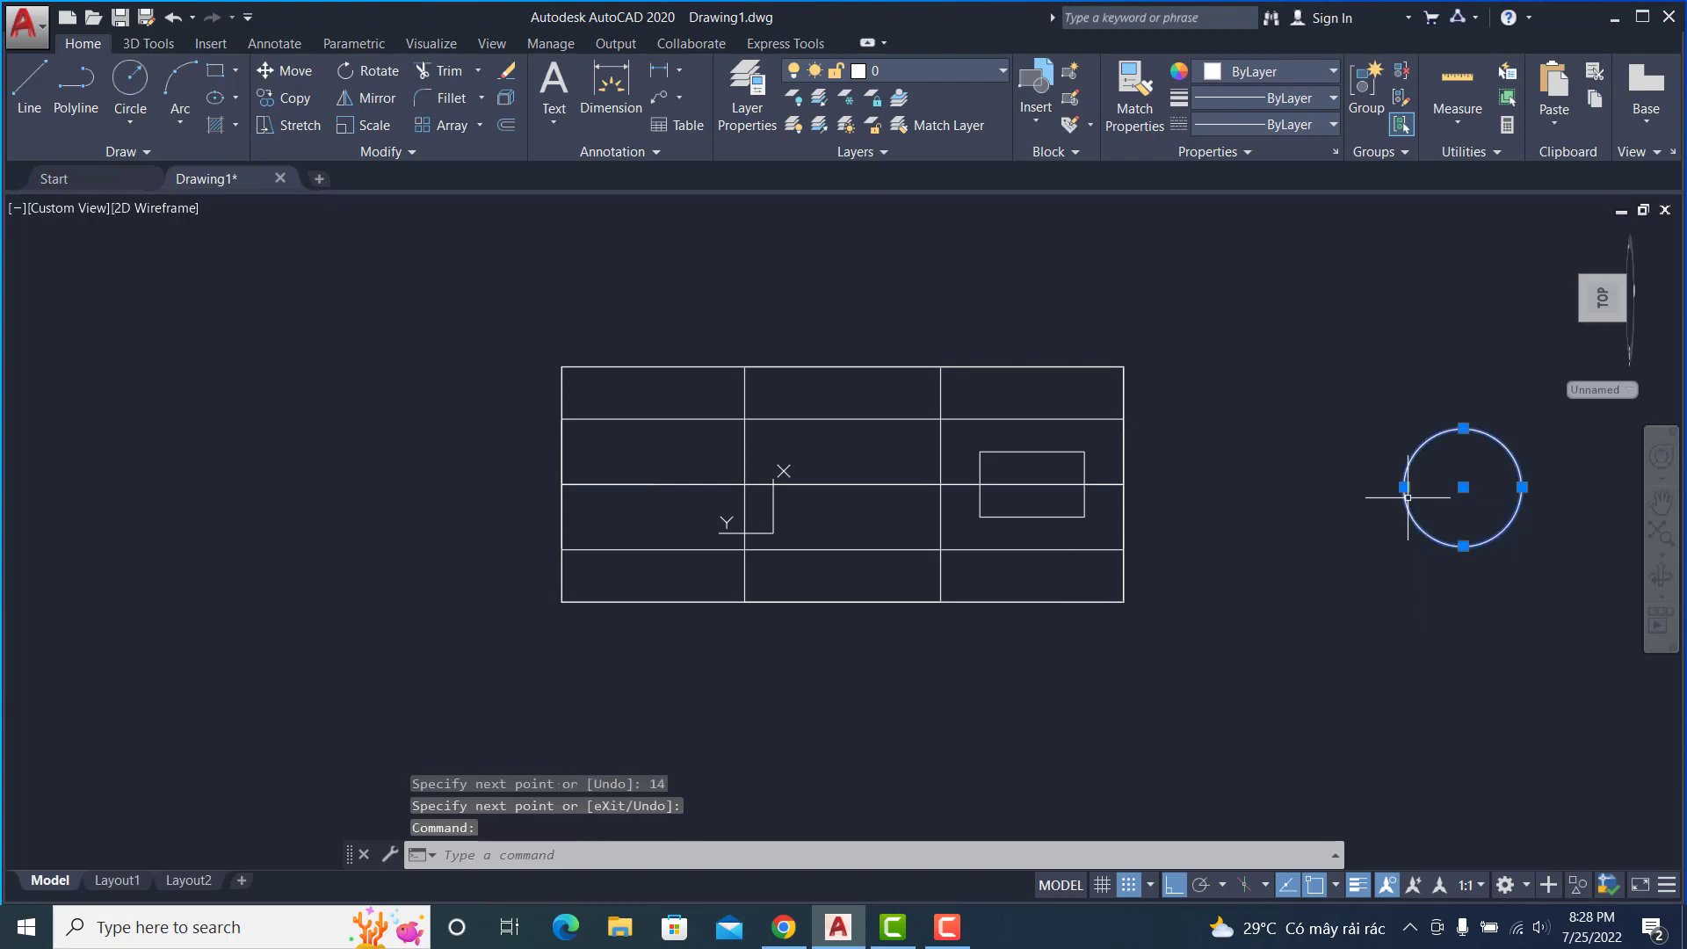
pyautogui.write('c')
pyautogui.press('Return')
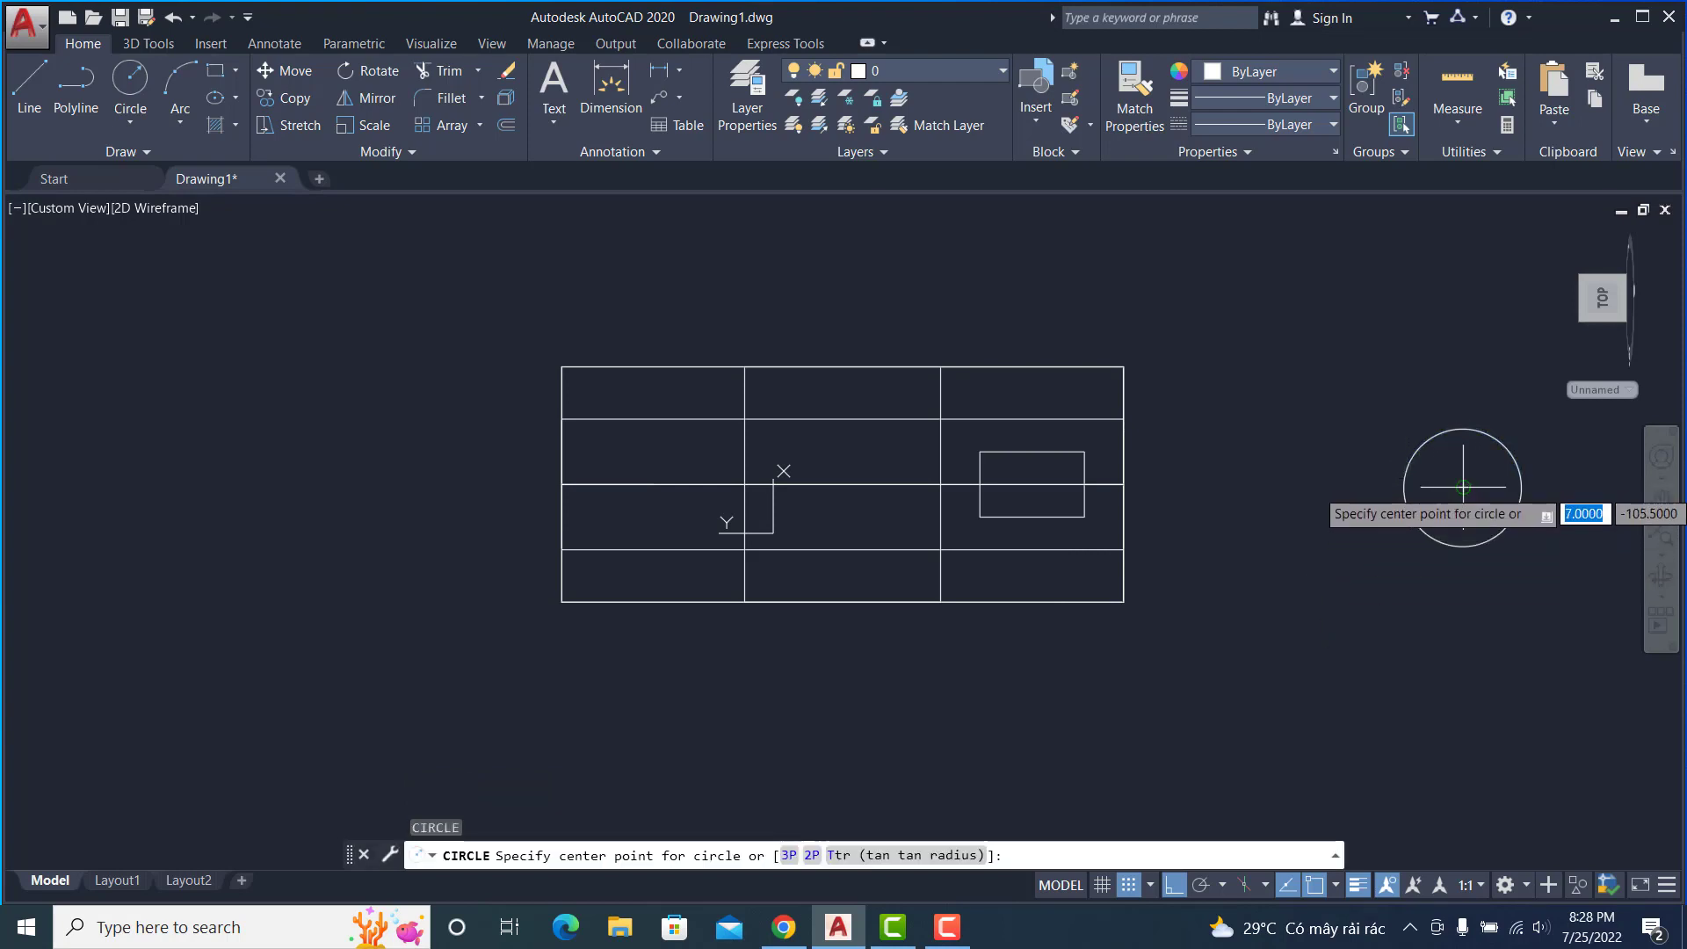
pyautogui.click(1464, 487)
pyautogui.press('Escape')
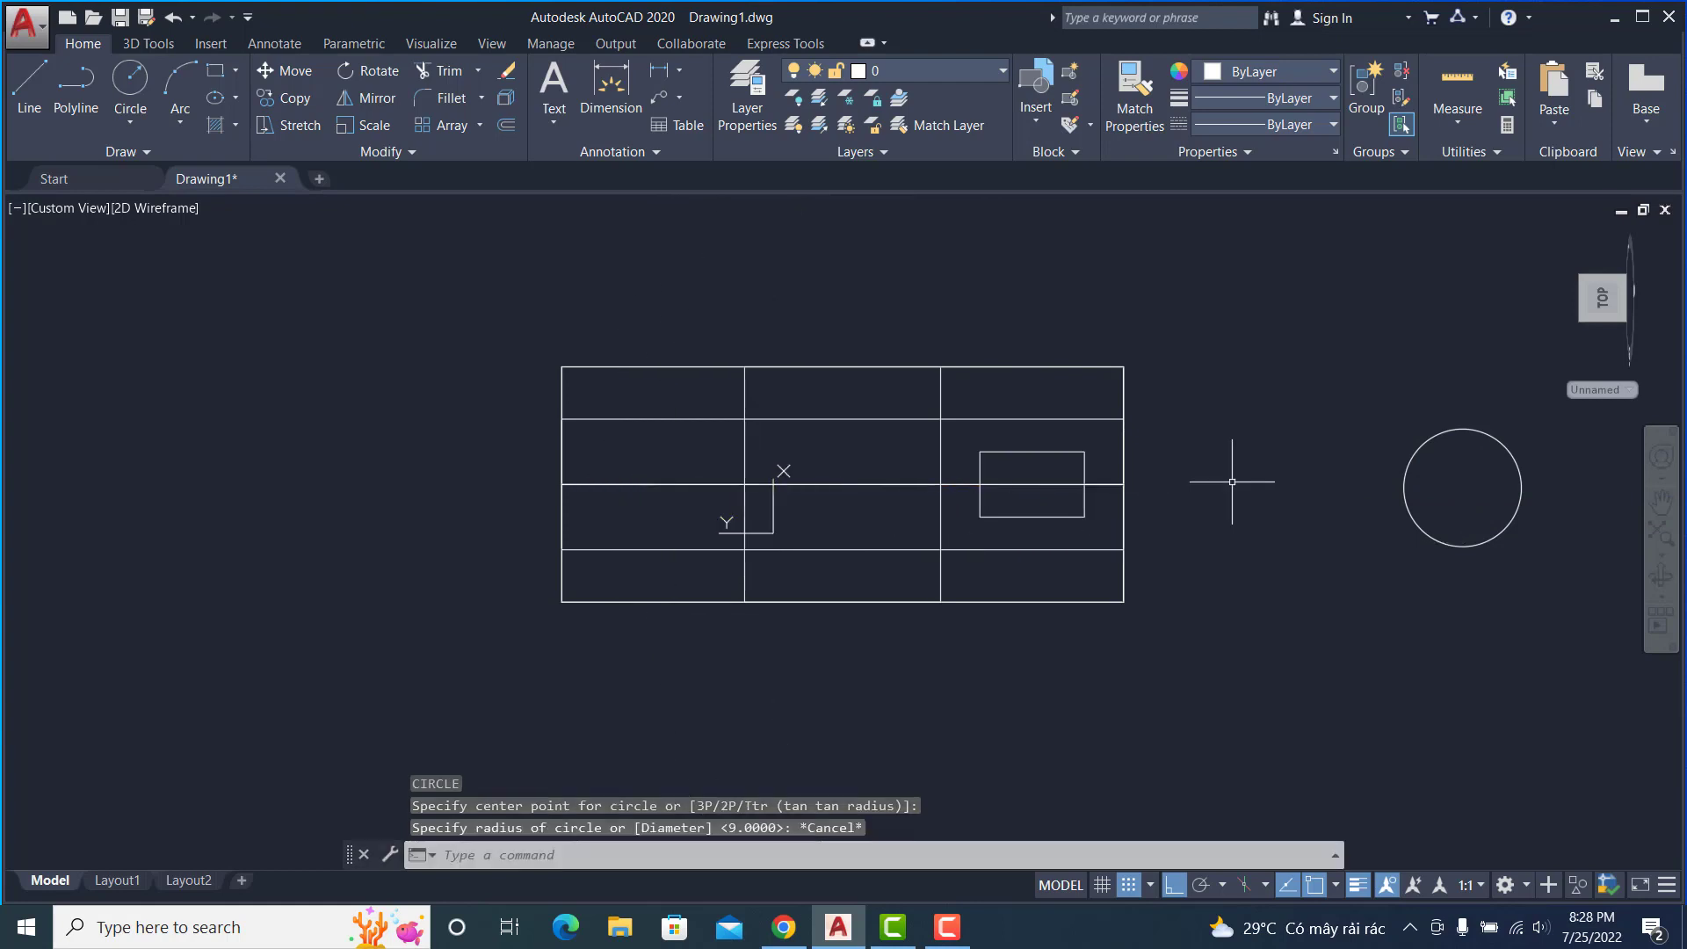
pyautogui.click(1404, 516)
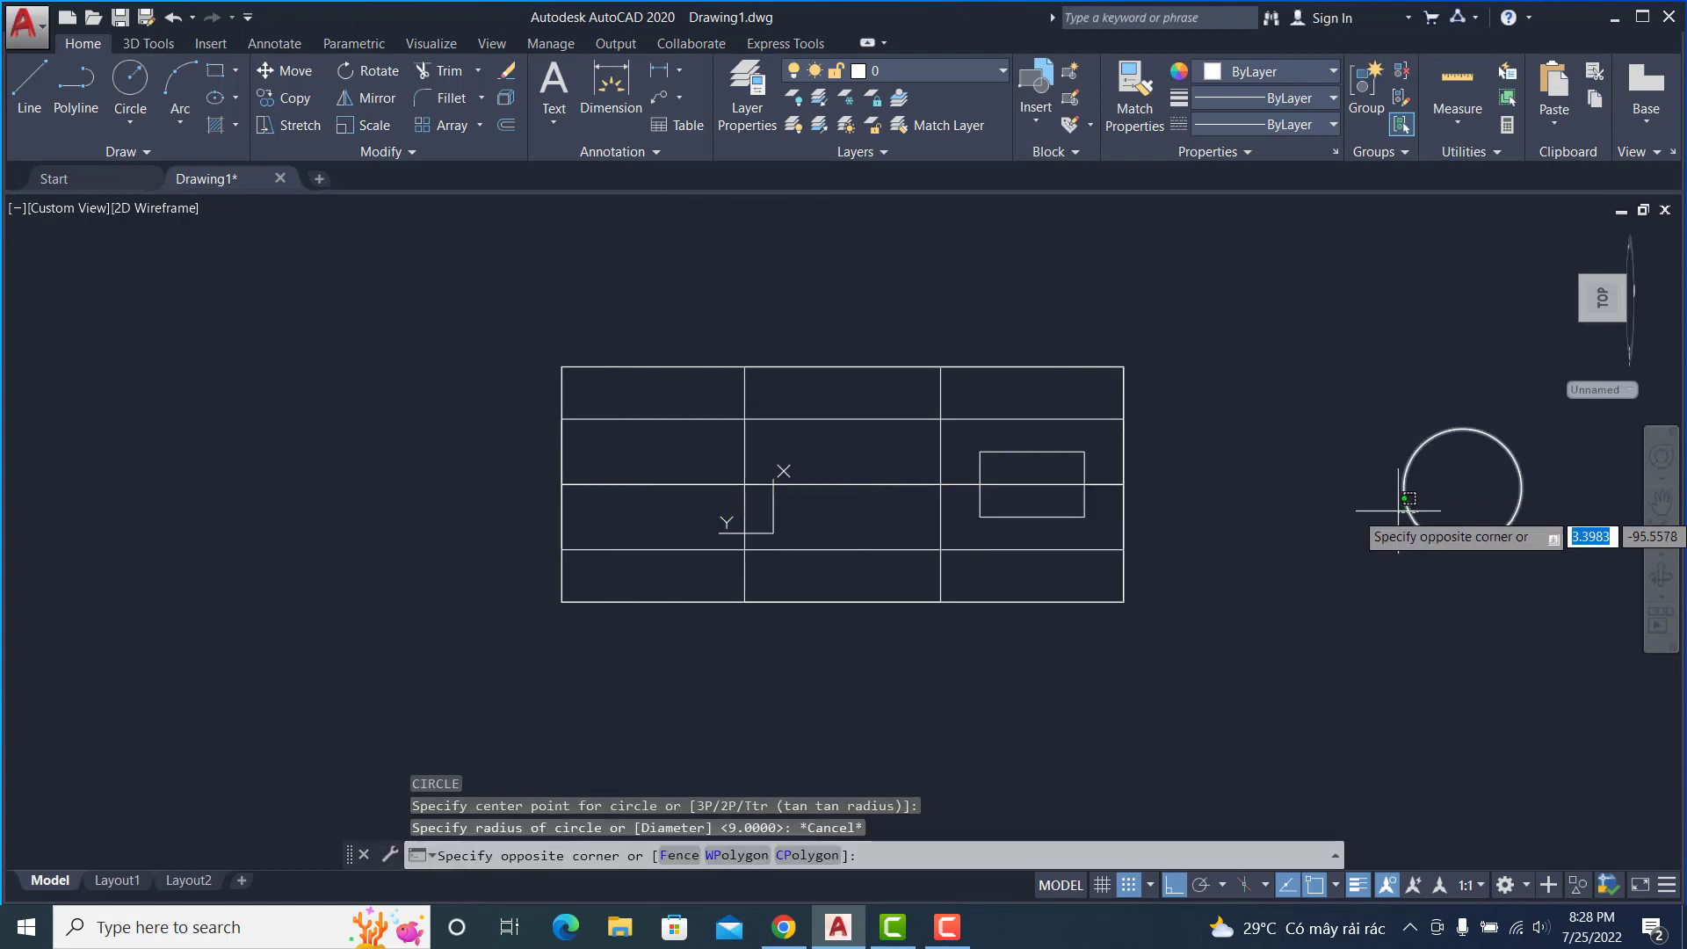
pyautogui.click(1398, 510)
pyautogui.press('Return')
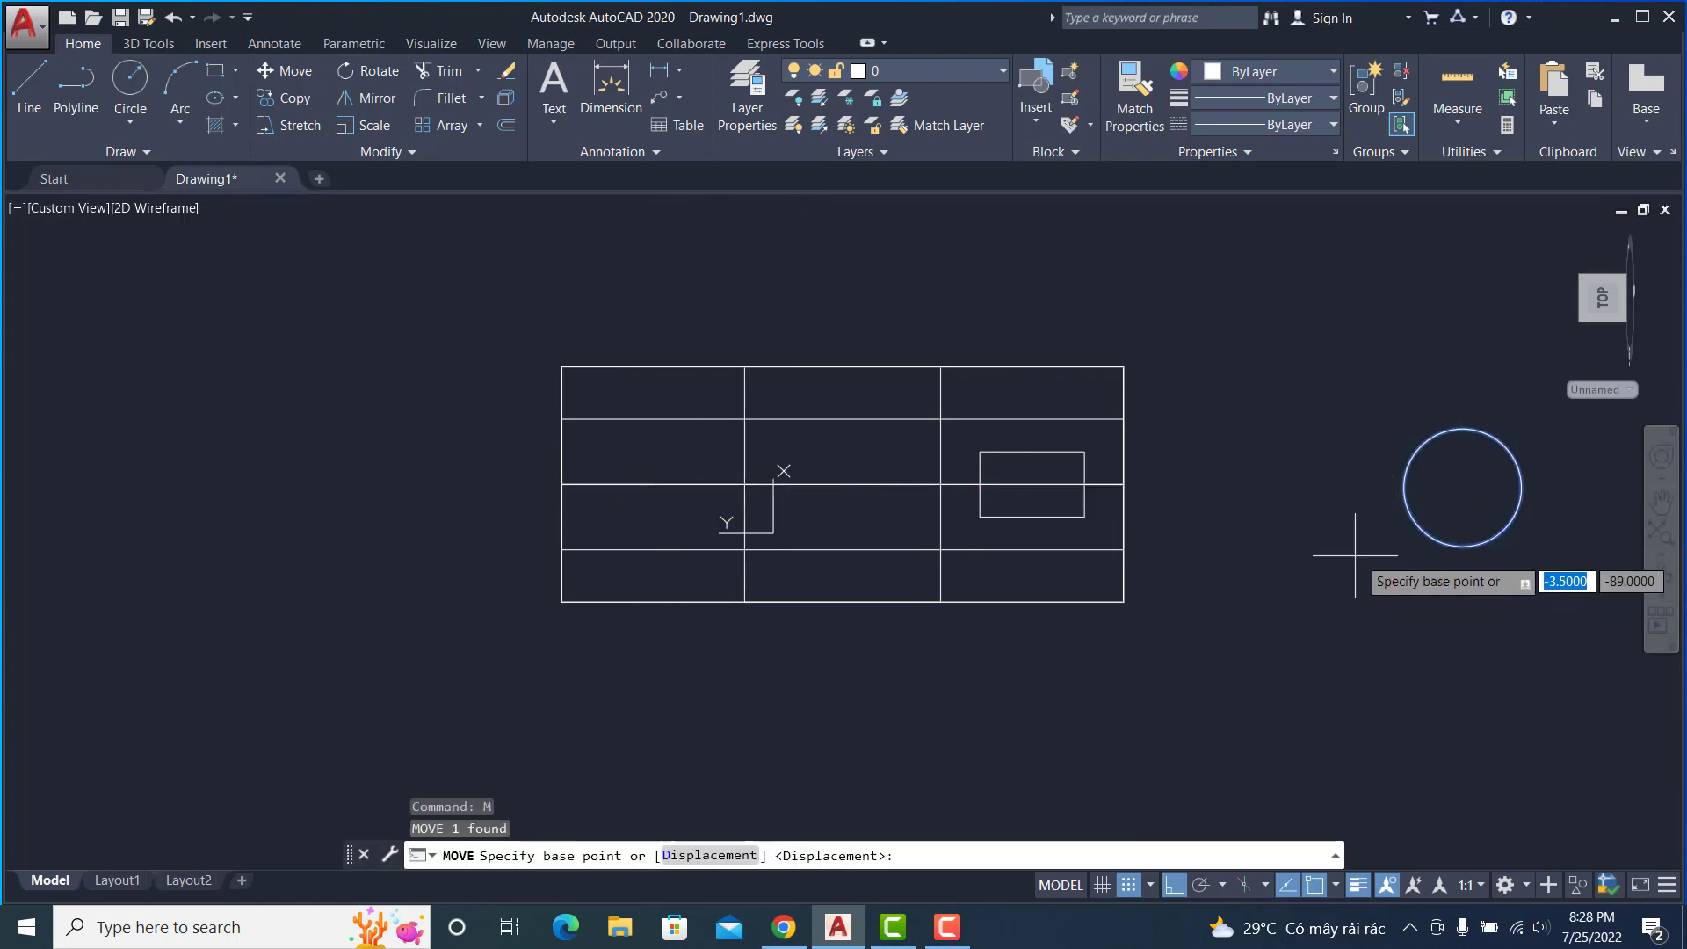
pyautogui.click(1464, 488)
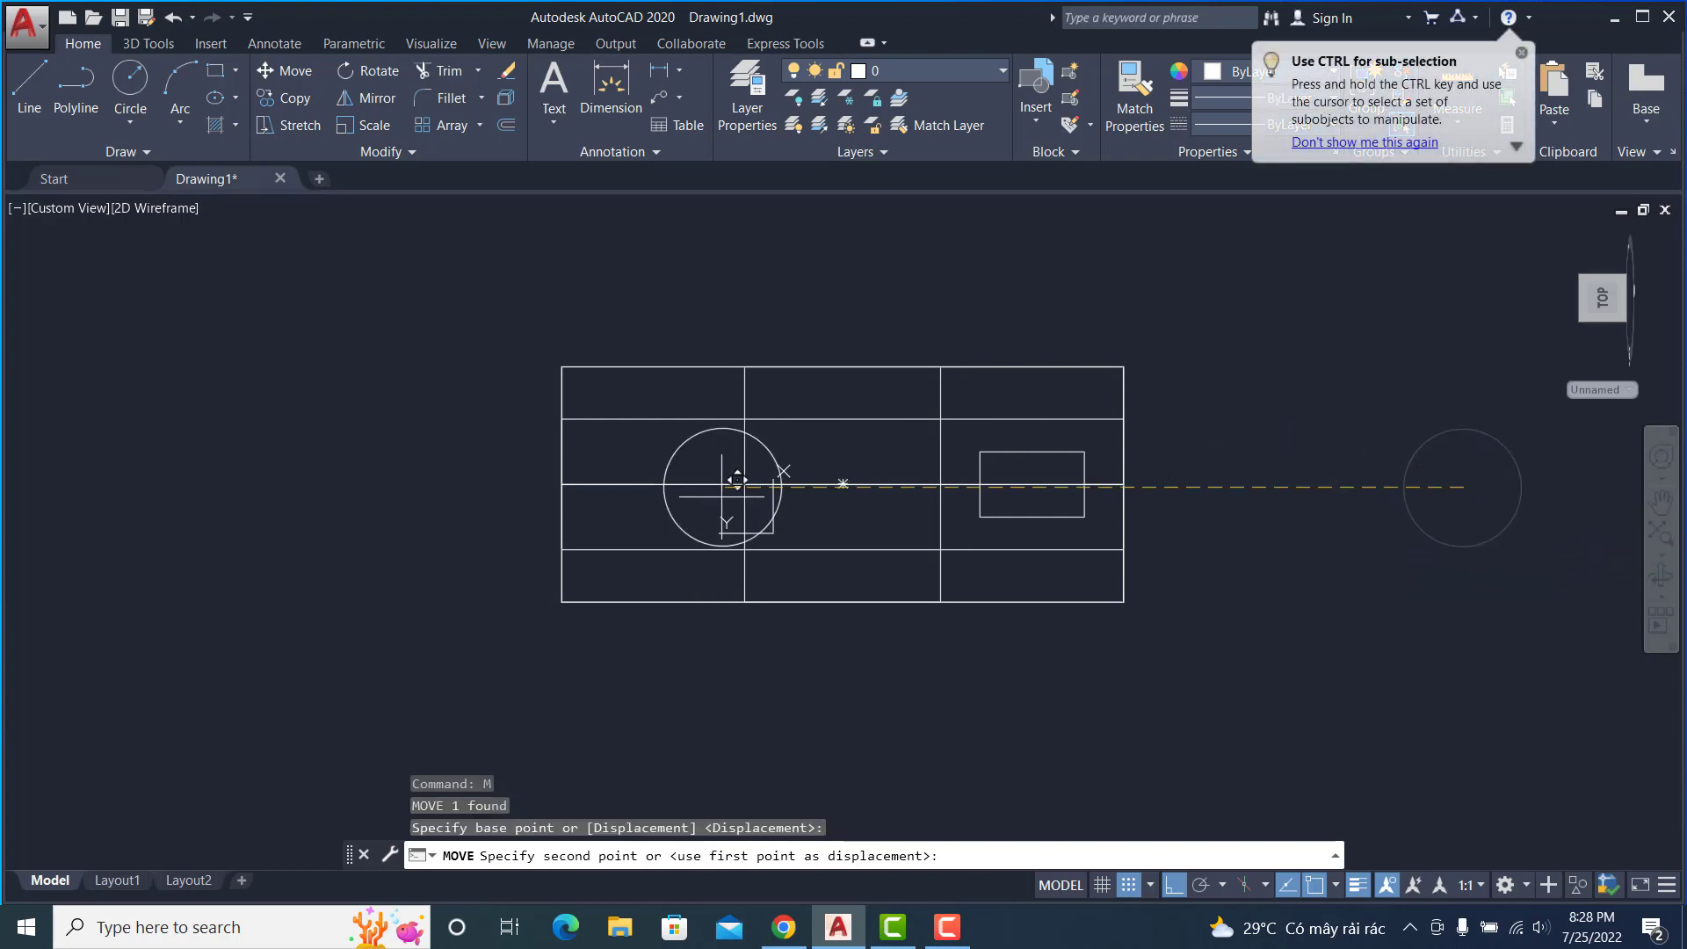
pyautogui.click(653, 483)
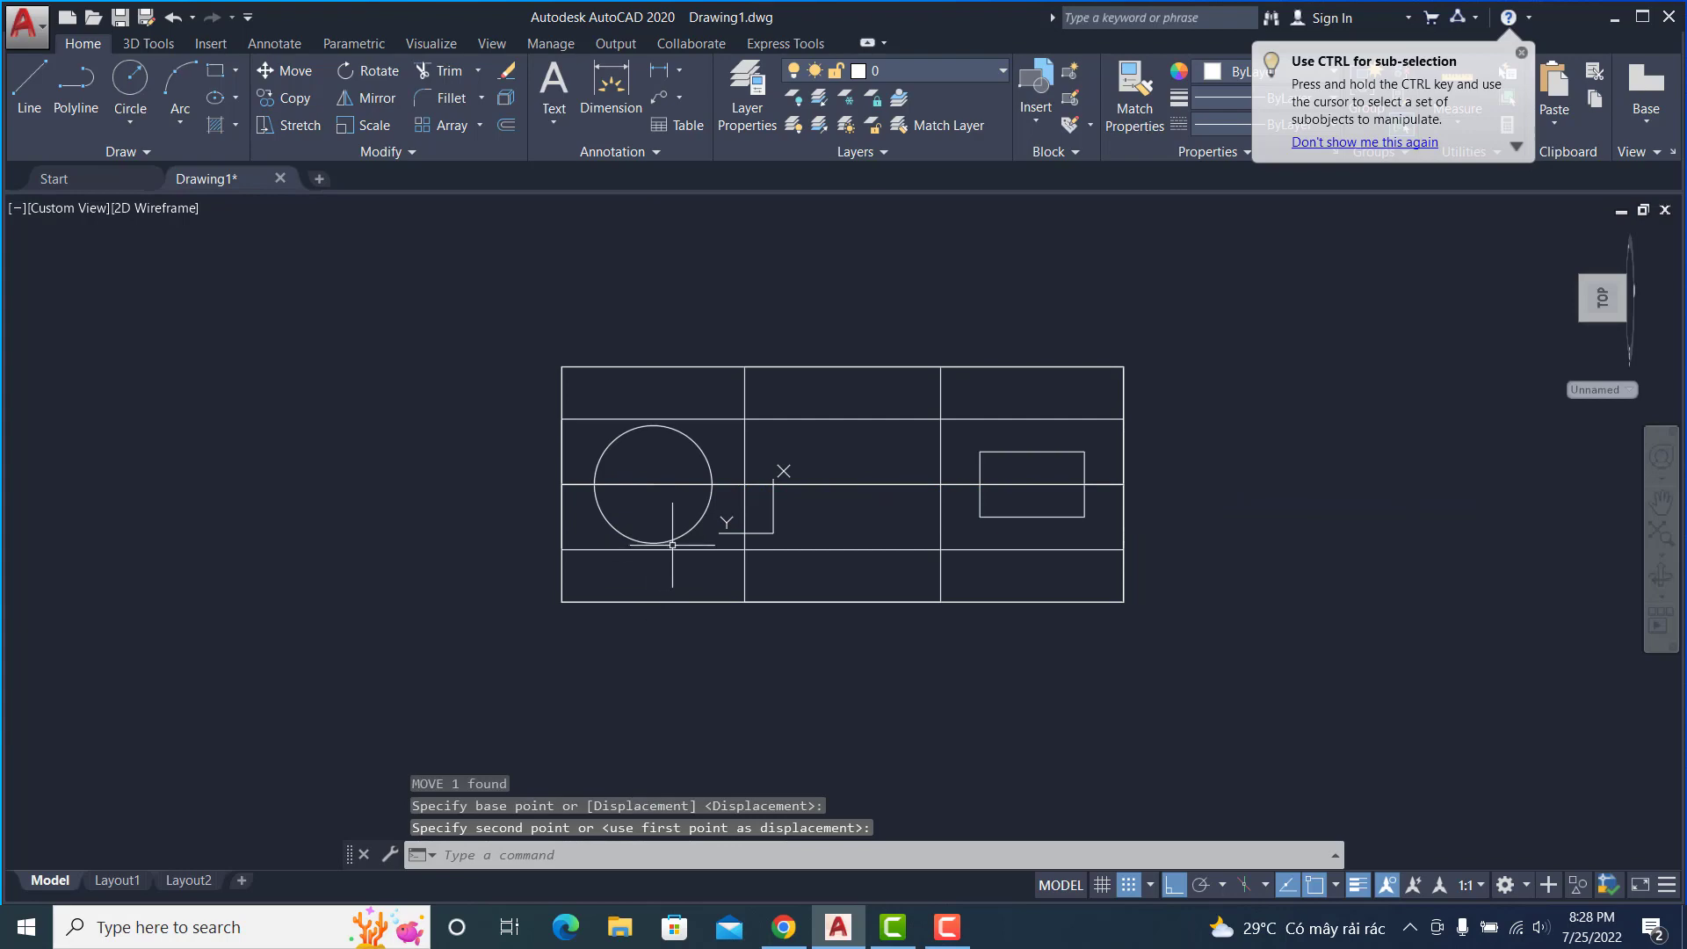
pyautogui.moveTo(964, 622); pyautogui.dragTo(967, 574, button='middle')
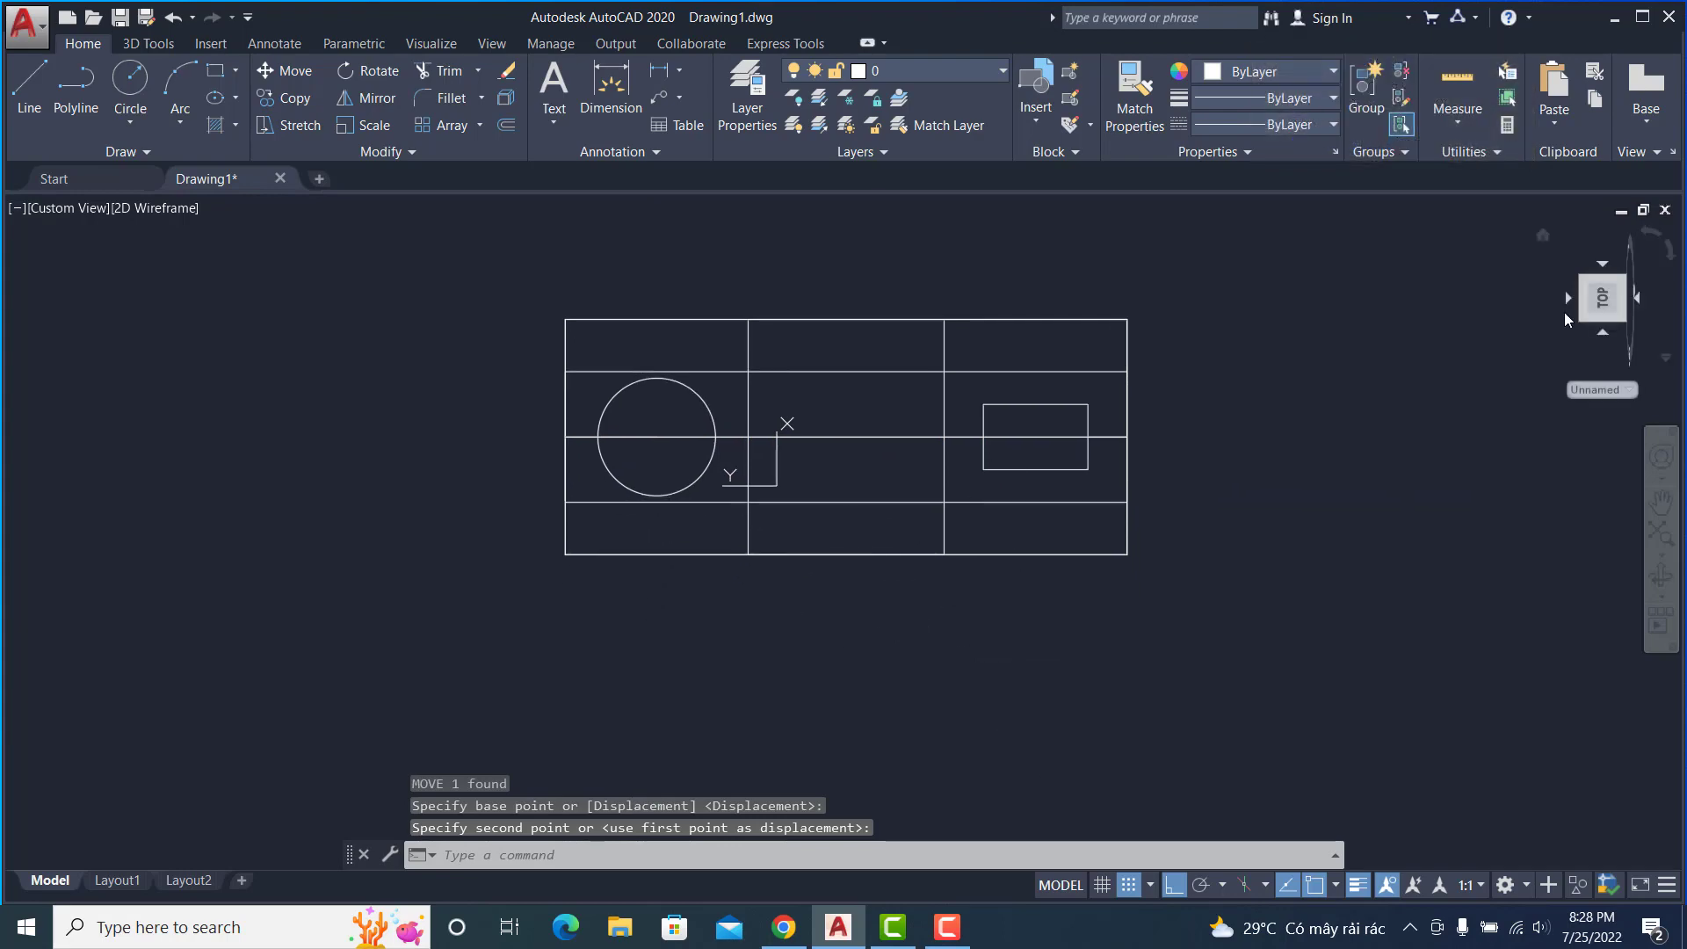
# Step: Go to the home 3D view and orbit to see the wireframe block from behind
pyautogui.click(1543, 234)
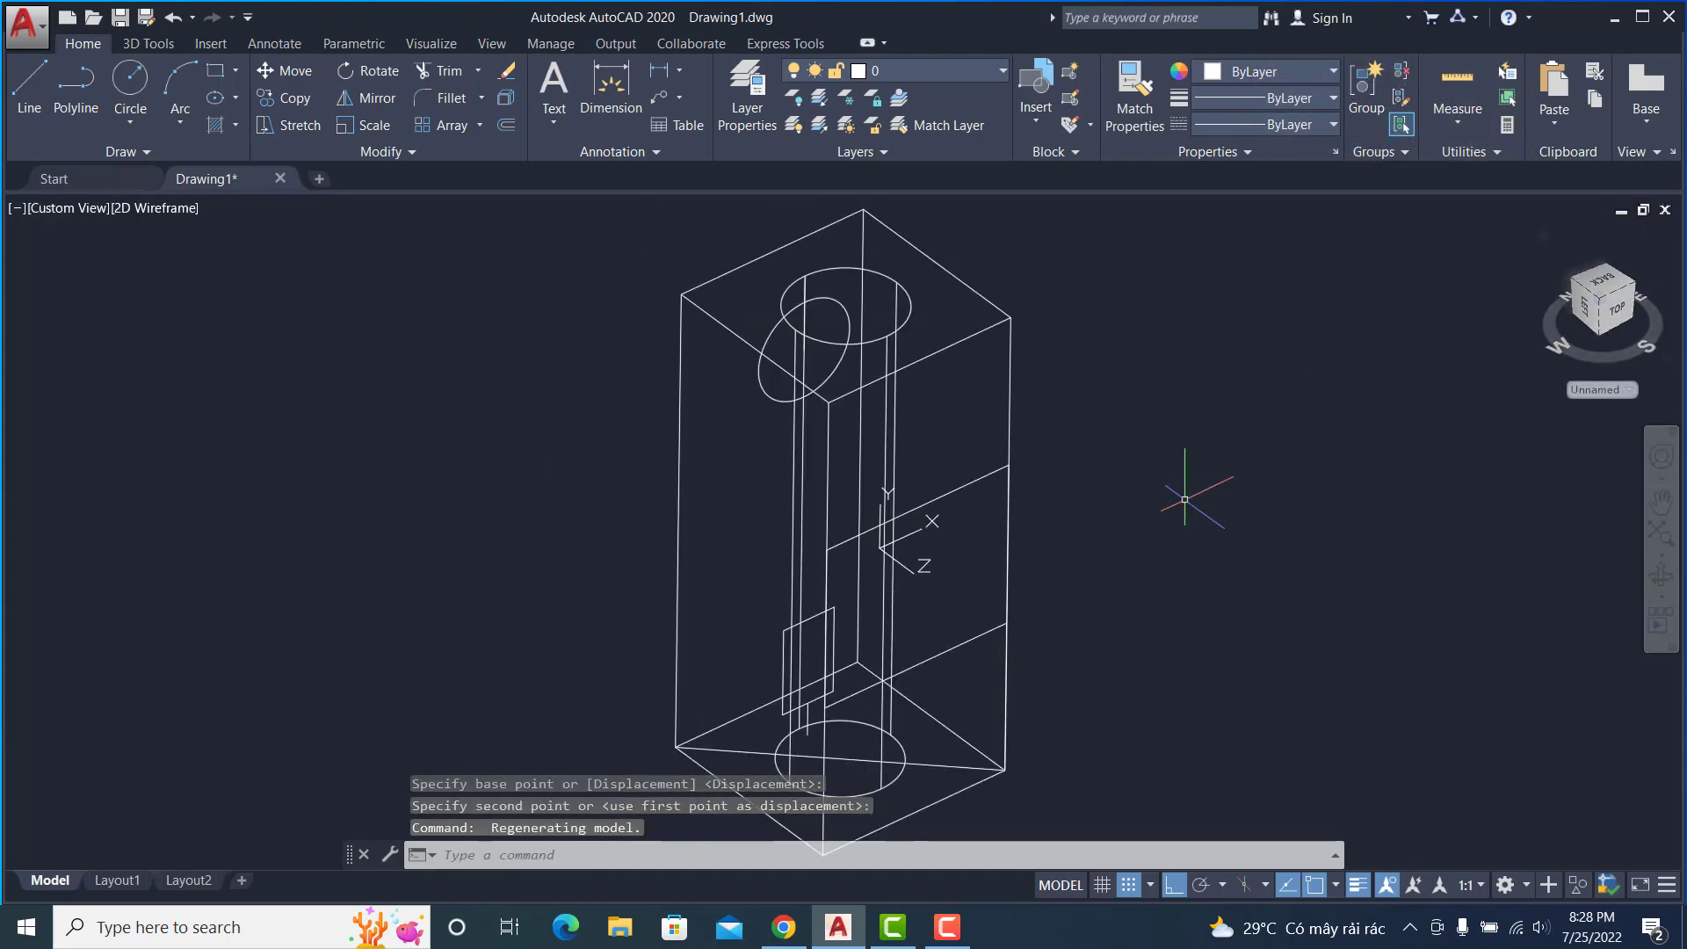
pyautogui.moveTo(1004, 624); pyautogui.dragTo(1038, 557, button='middle')
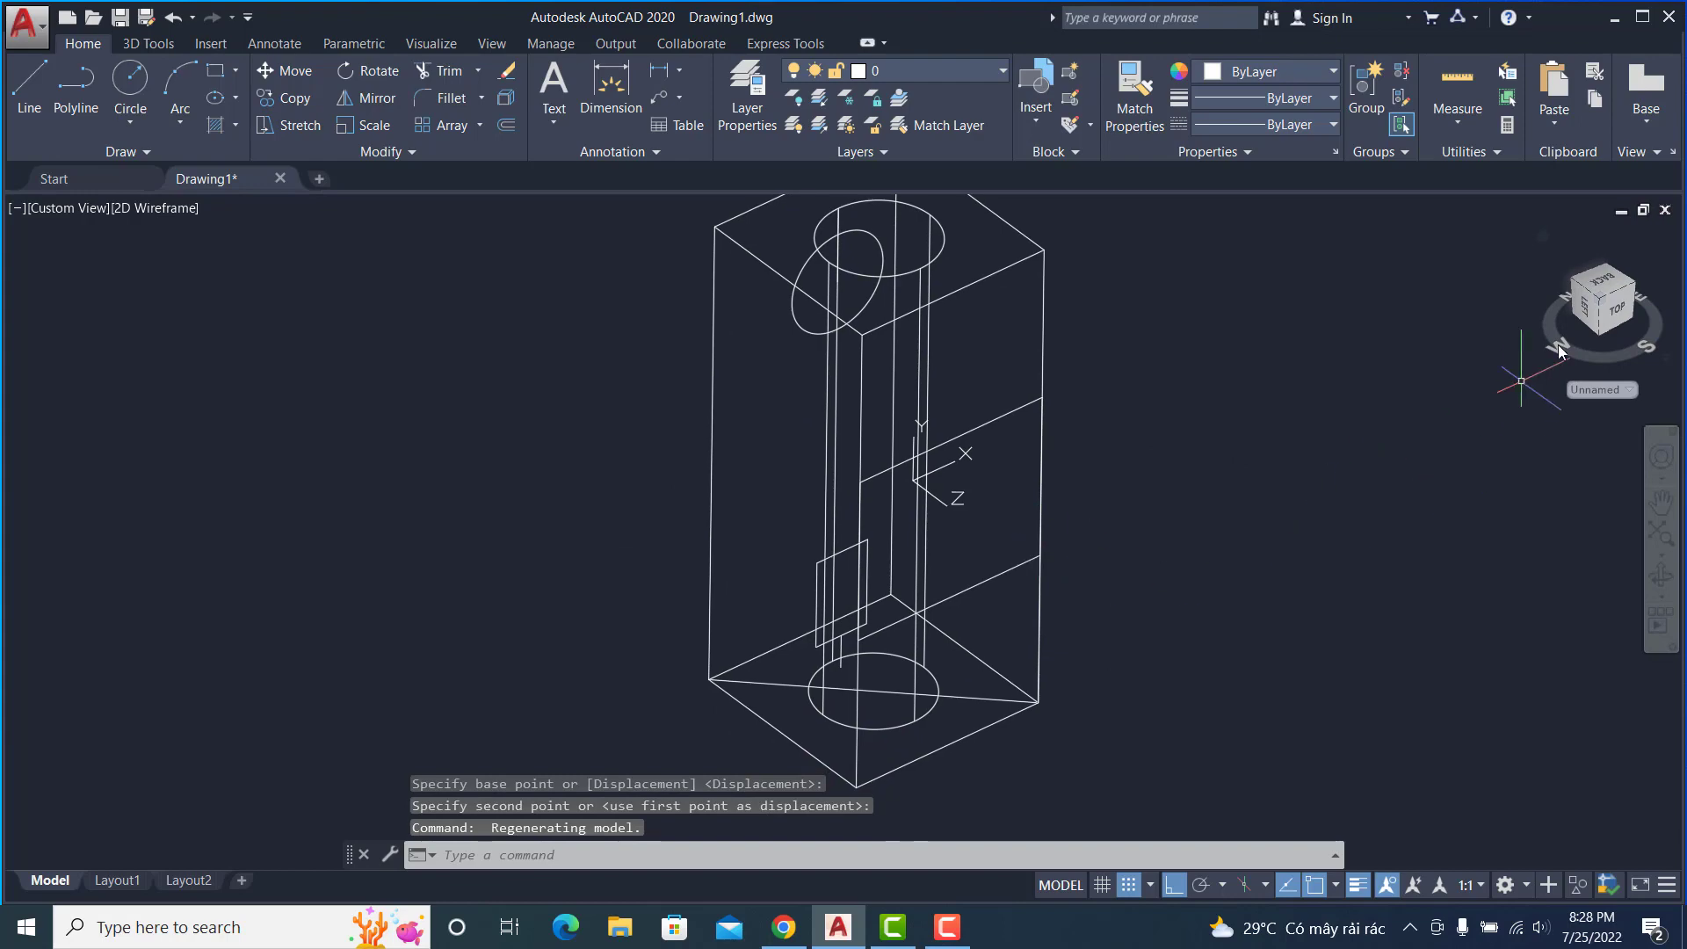
pyautogui.moveTo(1604, 299); pyautogui.dragTo(1582, 316)
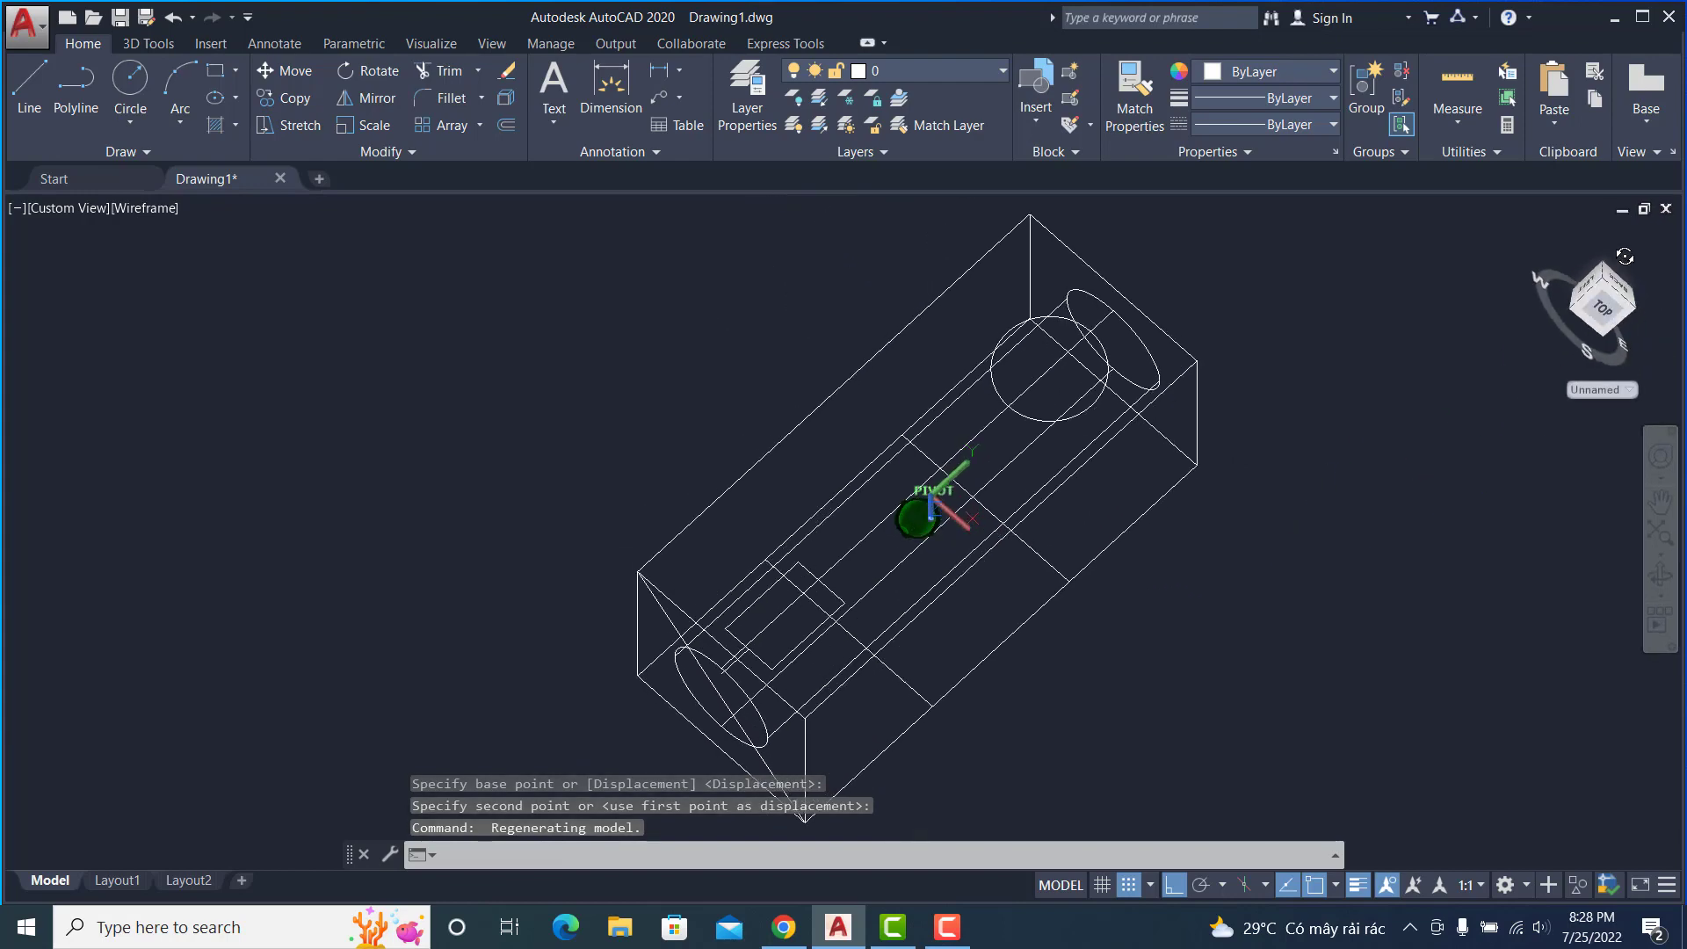
pyautogui.moveTo(1625, 255)
pyautogui.mouseDown()
pyautogui.moveTo(1524, 392)
pyautogui.moveTo(1605, 453)
pyautogui.moveTo(1616, 503)
pyautogui.mouseUp()
pyautogui.press('Escape')
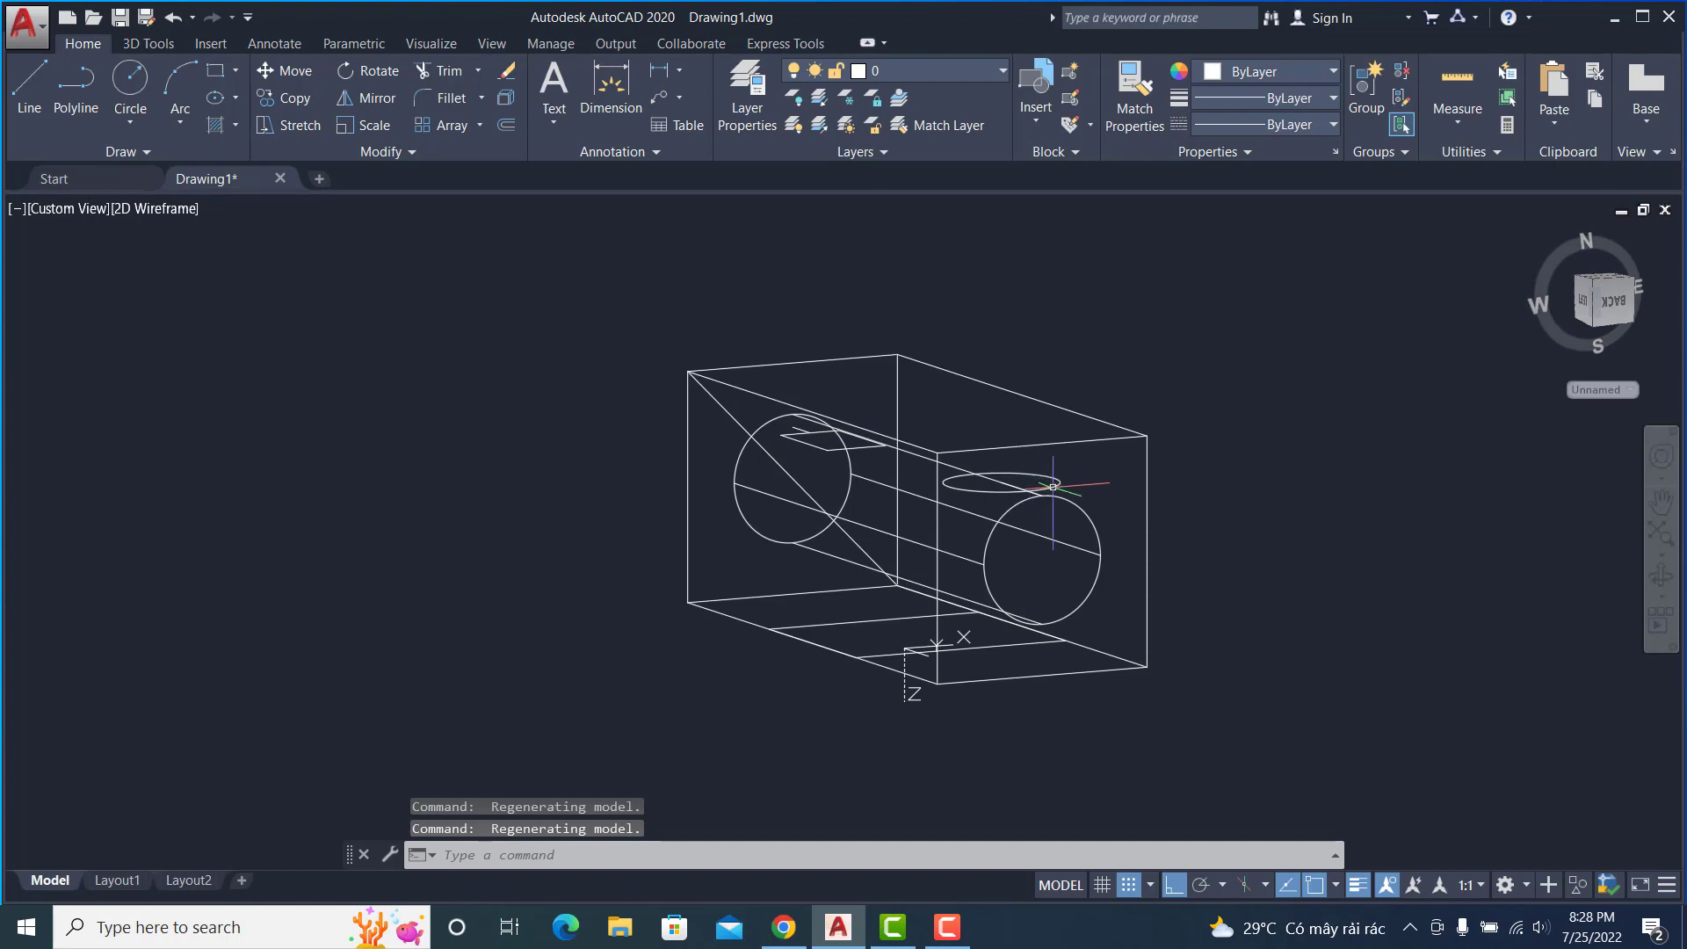
# Step: Move the flat circle and its adjacent line down to the base of the box
pyautogui.click(1056, 482)
pyautogui.scroll(4, 1053, 483)
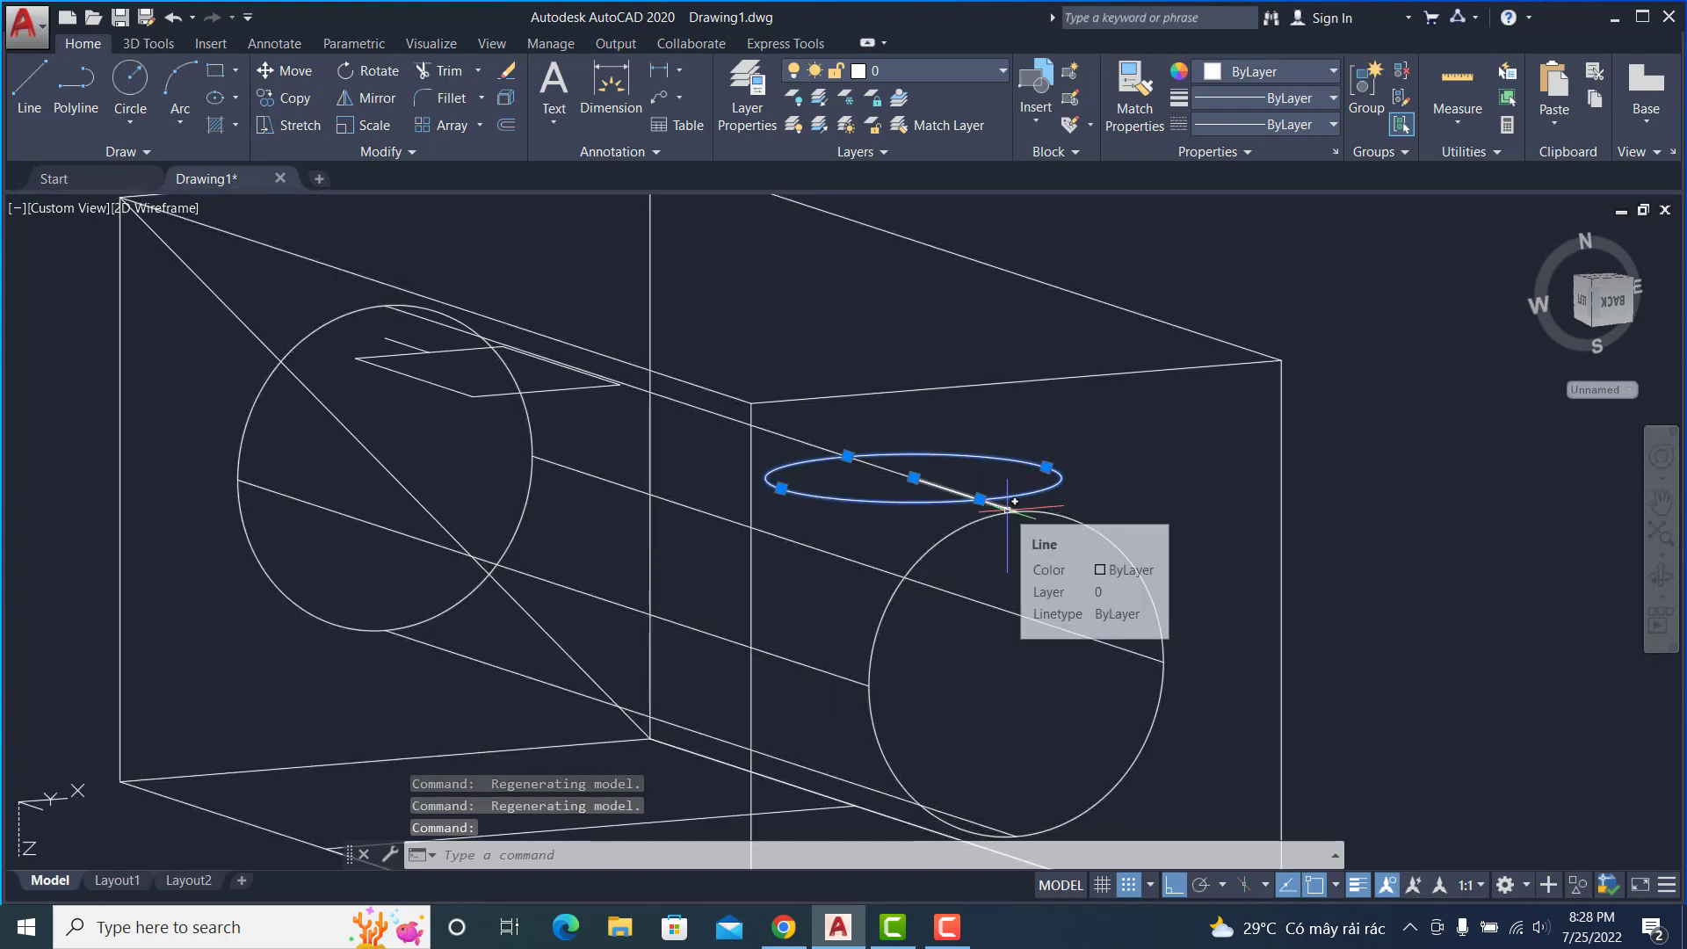
pyautogui.click(1008, 508)
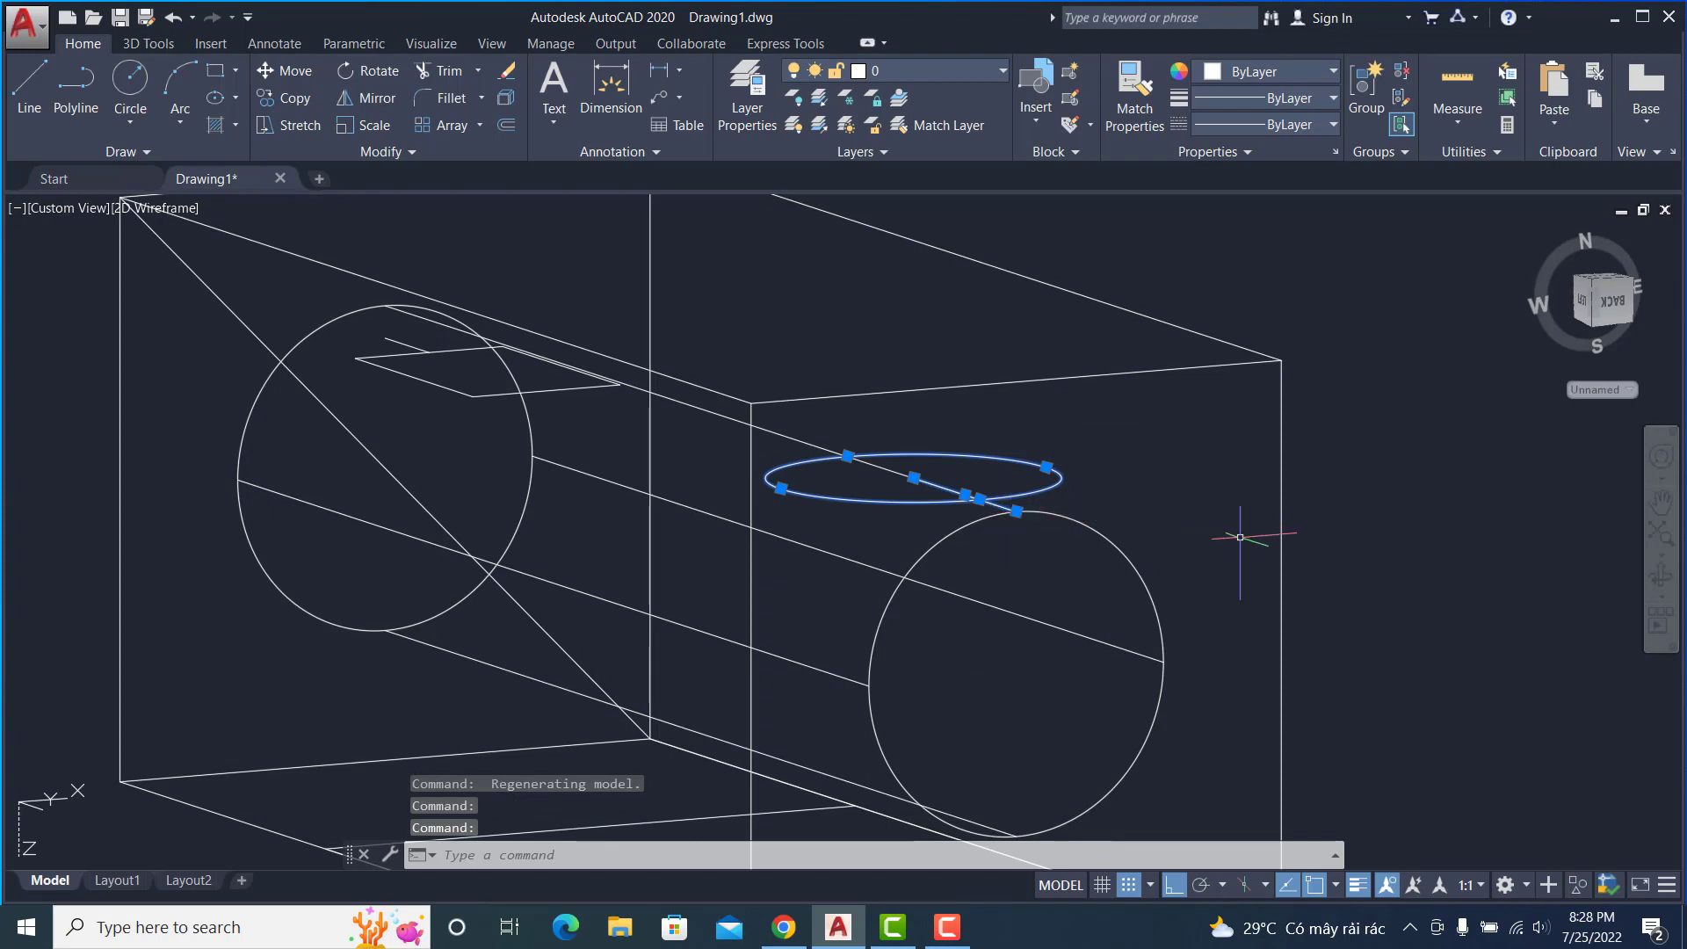
pyautogui.write('m')
pyautogui.press('Return')
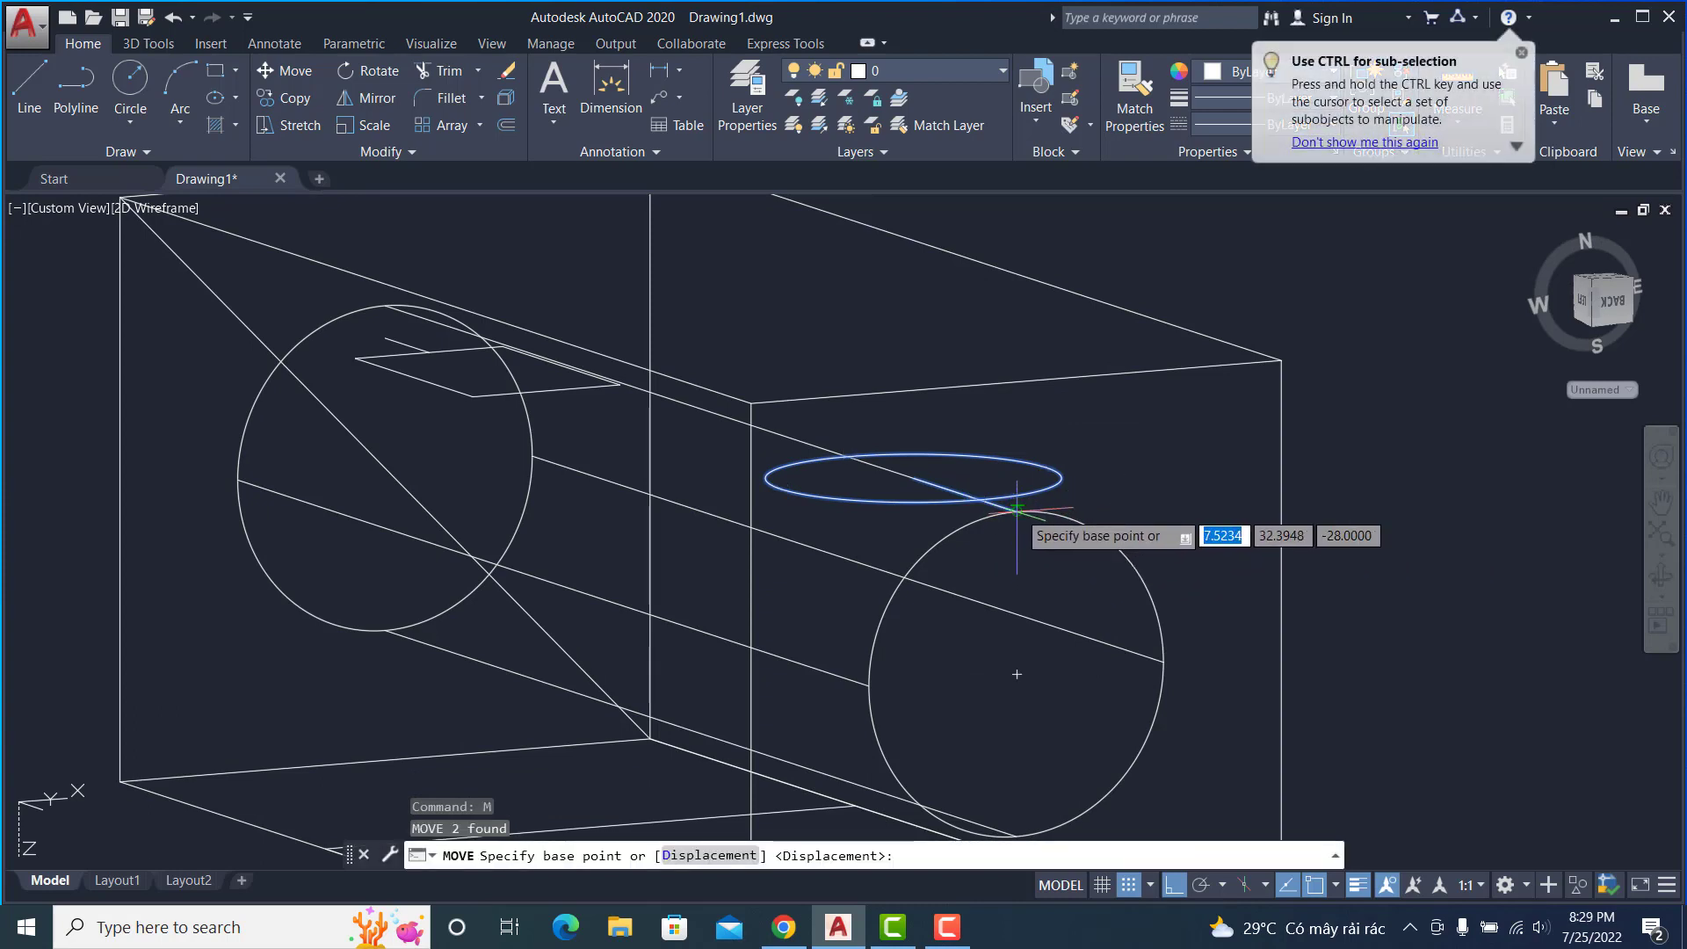
pyautogui.click(1011, 503)
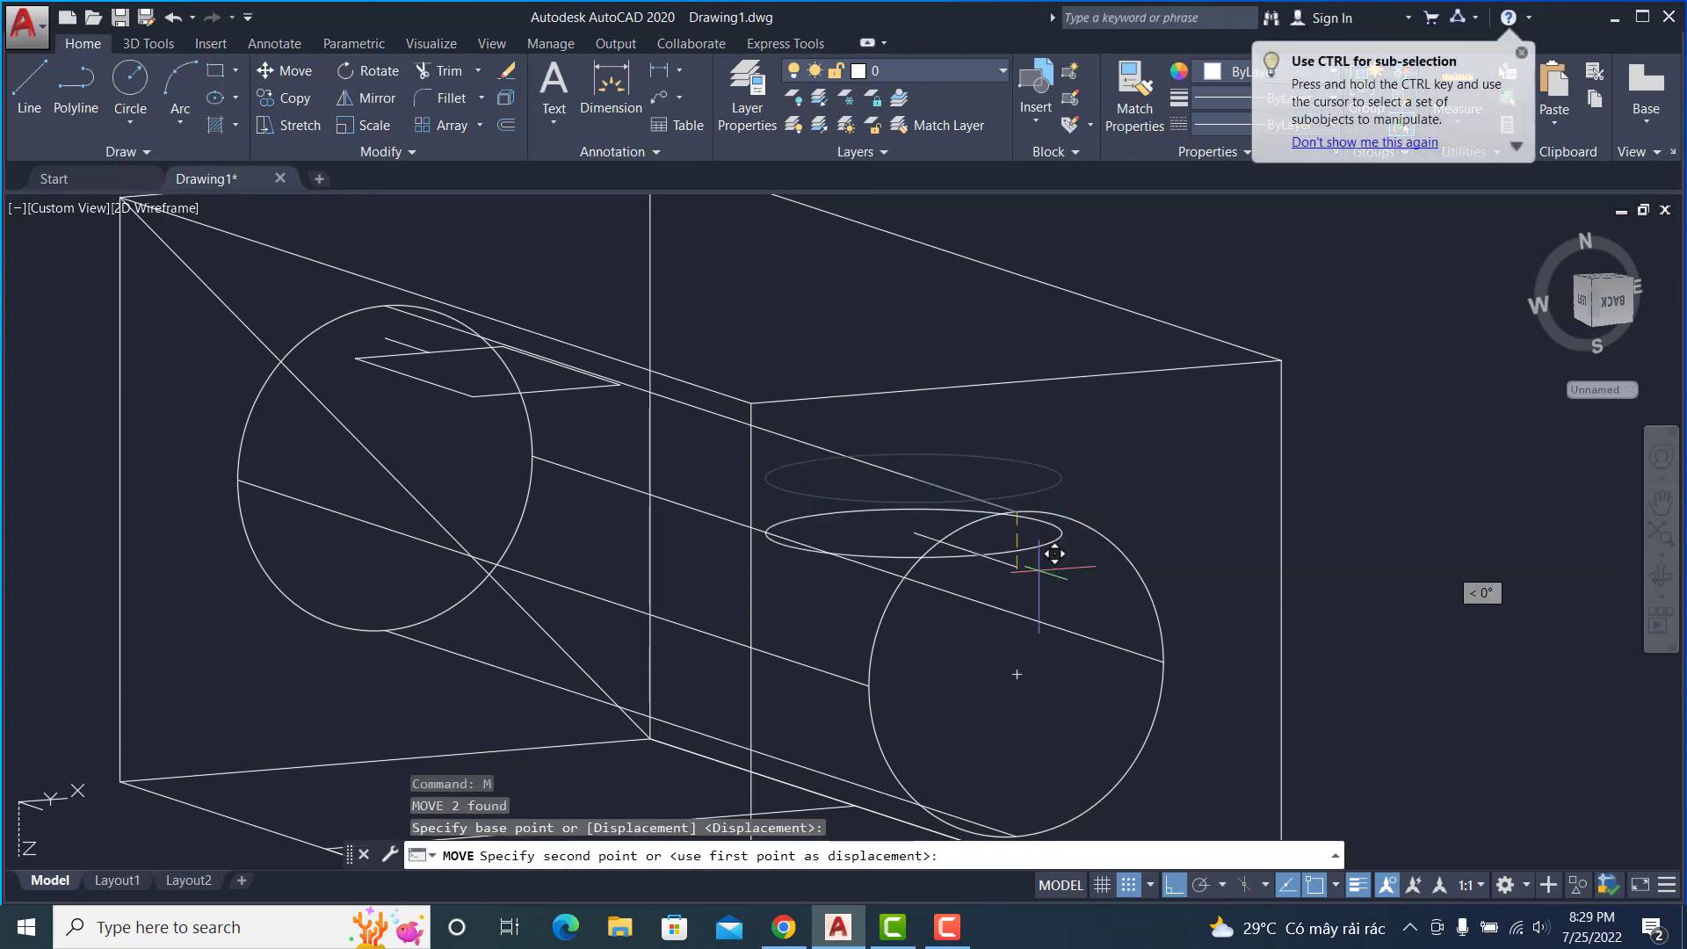
pyautogui.scroll(5, 1029, 567)
pyautogui.scroll(-2, 1045, 554)
pyautogui.scroll(-3, 1046, 580)
pyautogui.scroll(-3, 1053, 650)
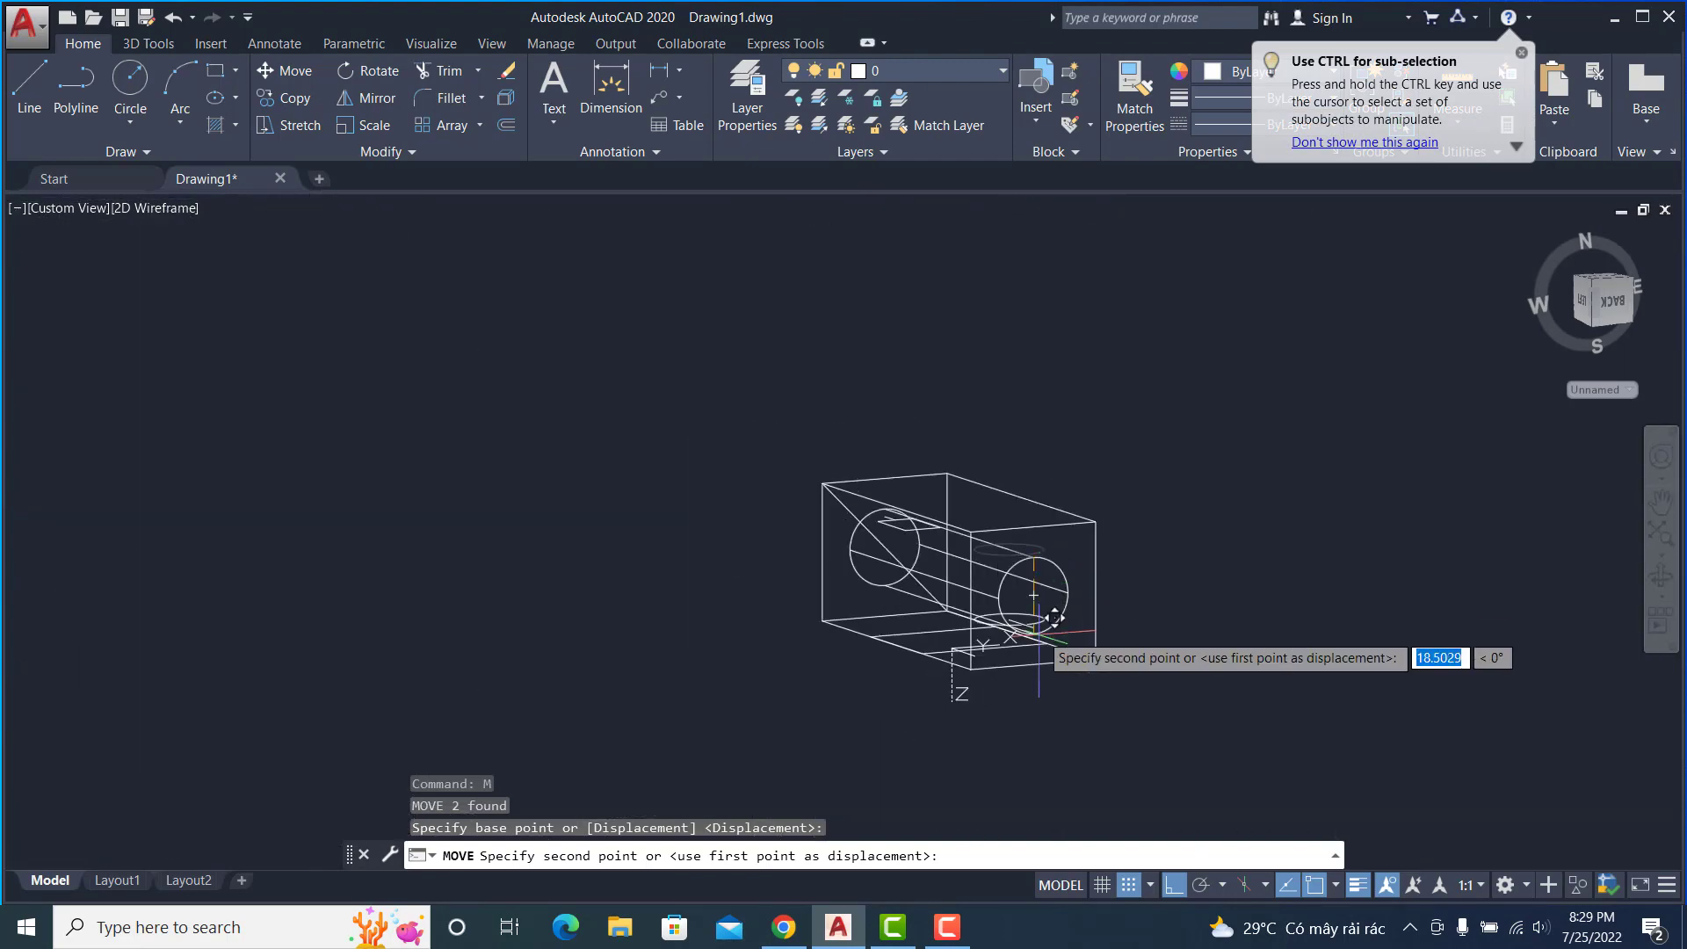
pyautogui.click(1052, 647)
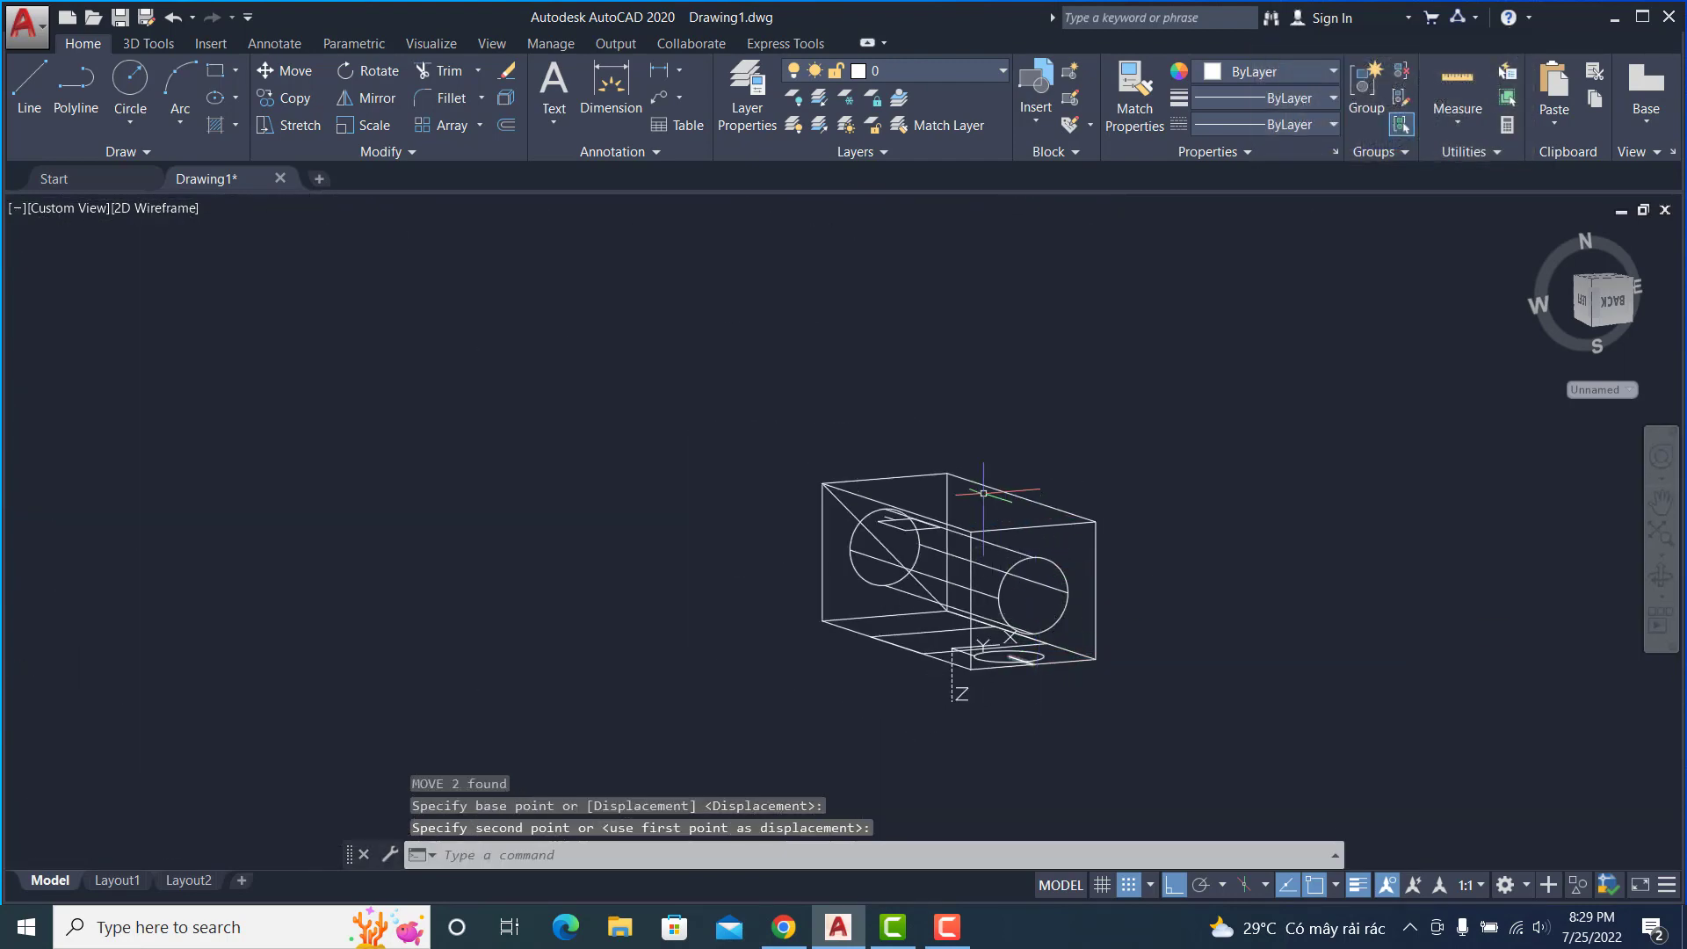
pyautogui.scroll(4, 956, 481)
# Step: Lower the small 16 by 10 rectangle to near the box base
pyautogui.click(791, 594)
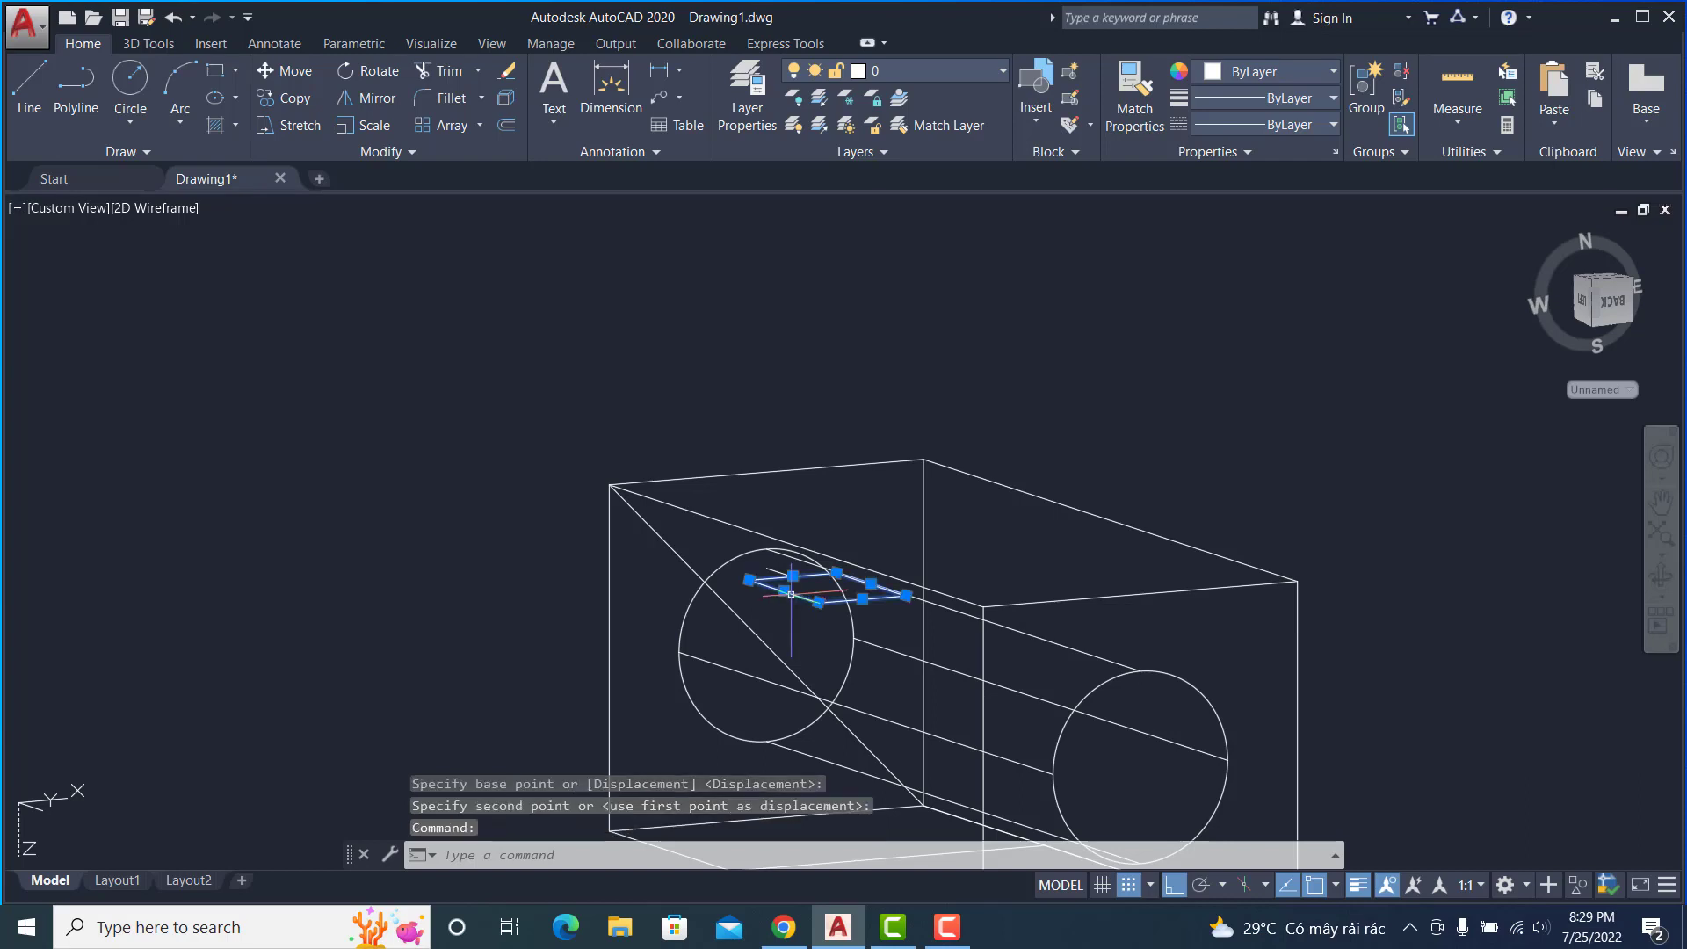
pyautogui.scroll(4, 777, 567)
pyautogui.scroll(4, 771, 560)
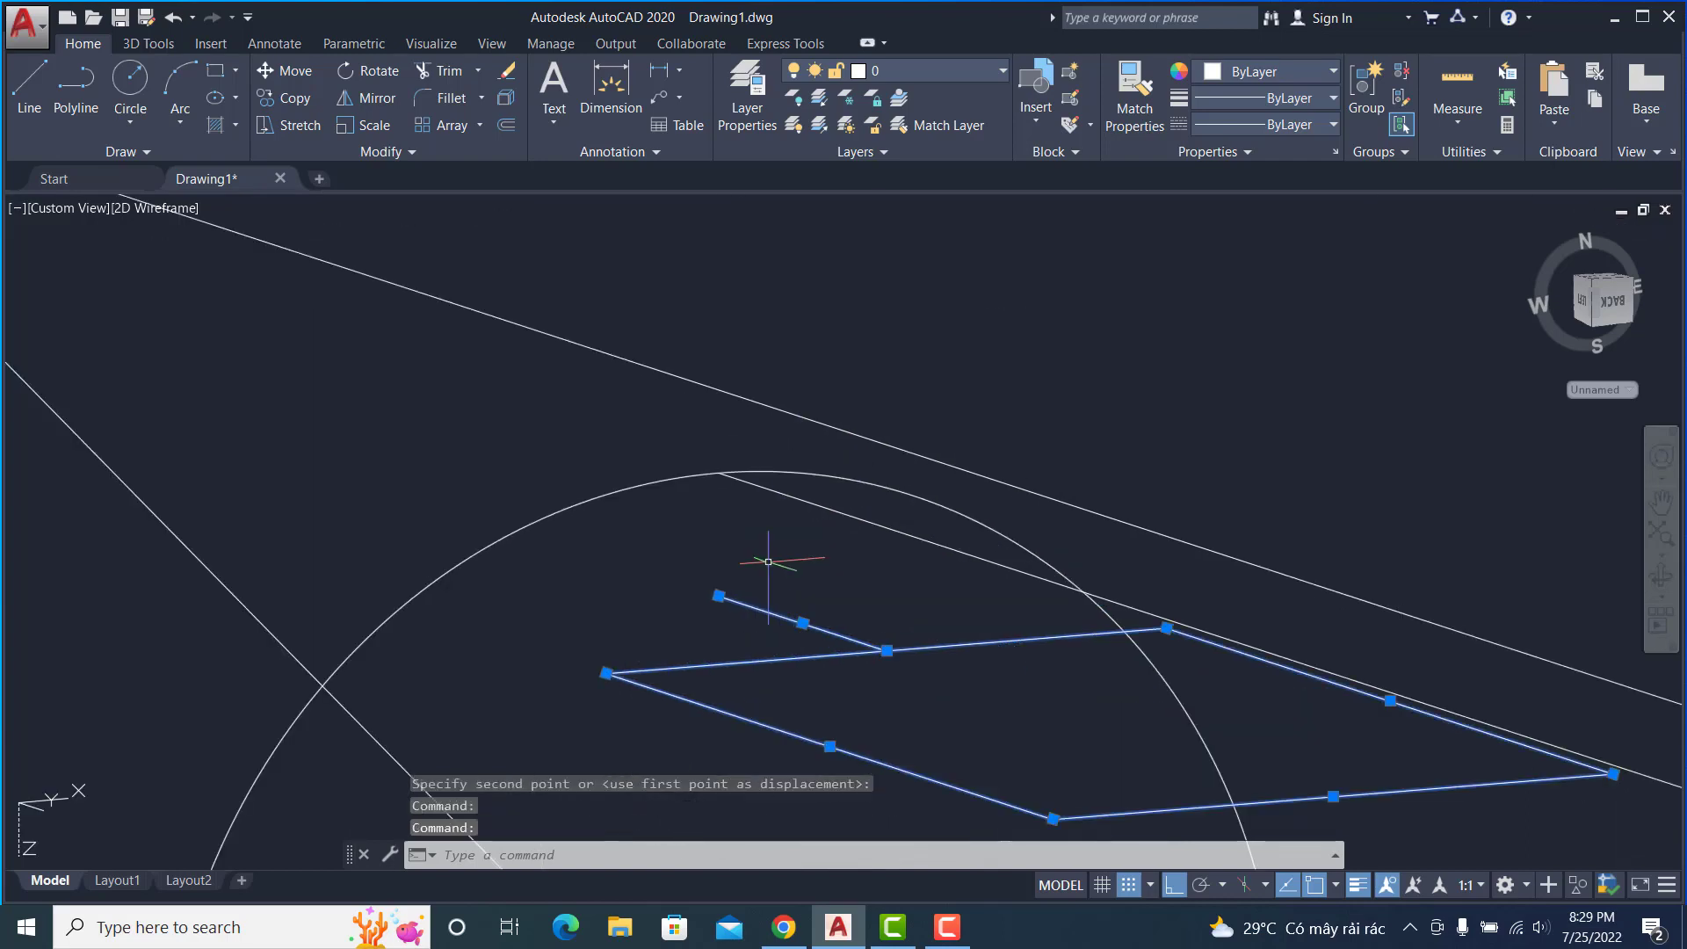
pyautogui.write('m')
pyautogui.press('Return')
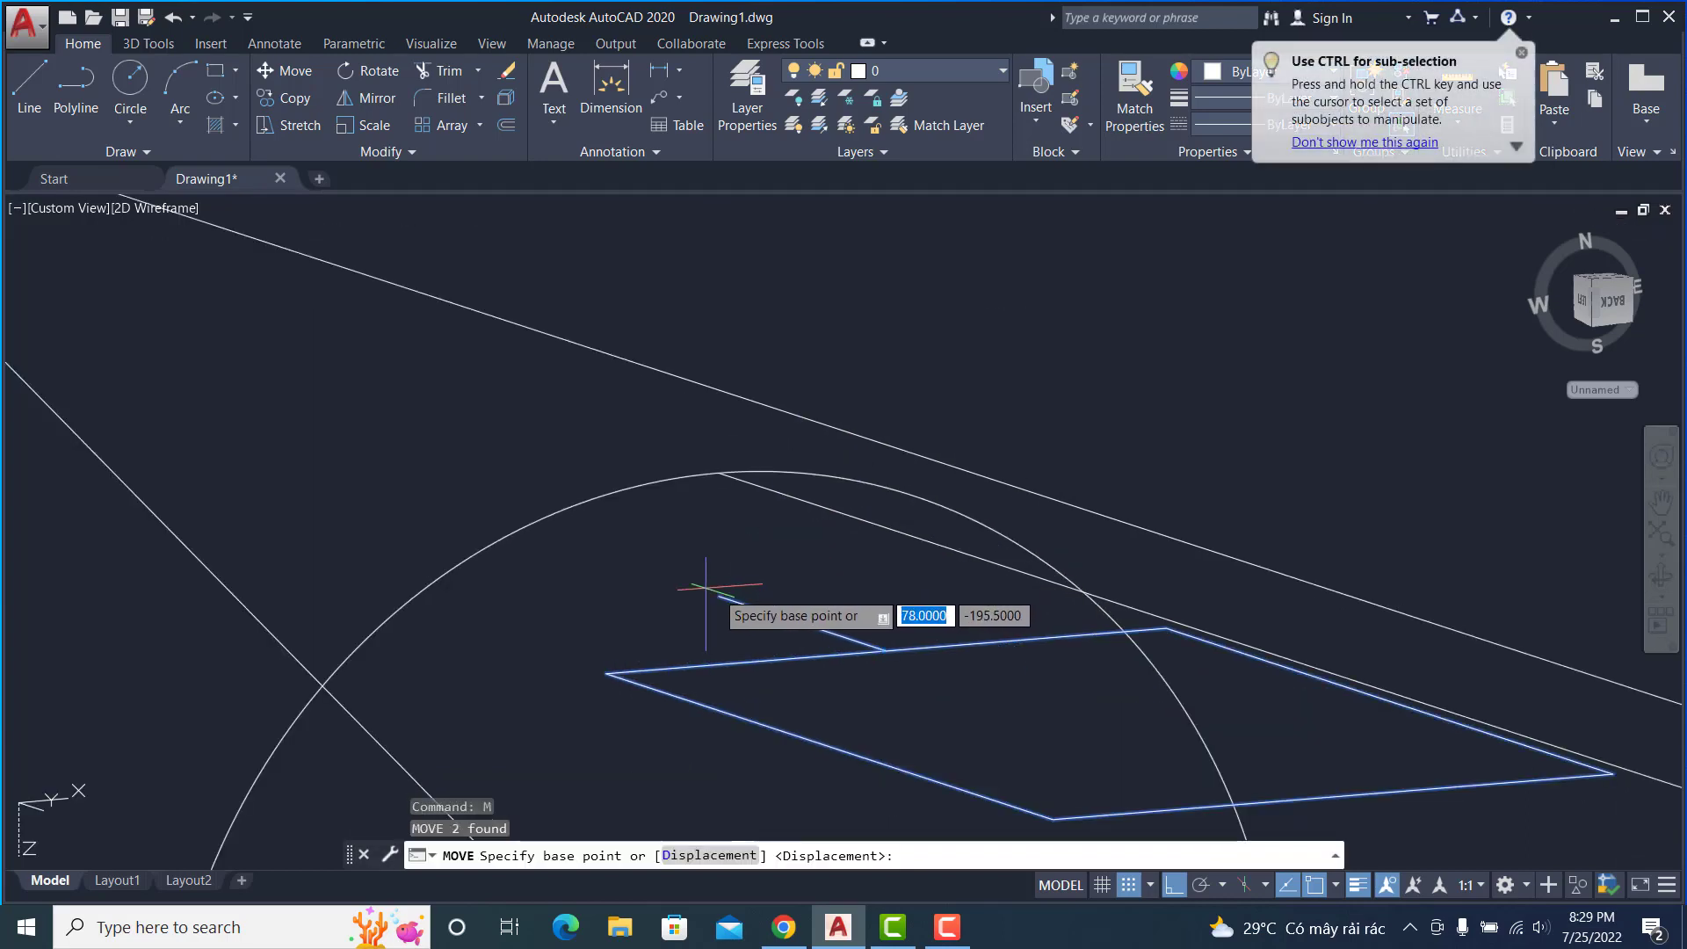
pyautogui.click(716, 611)
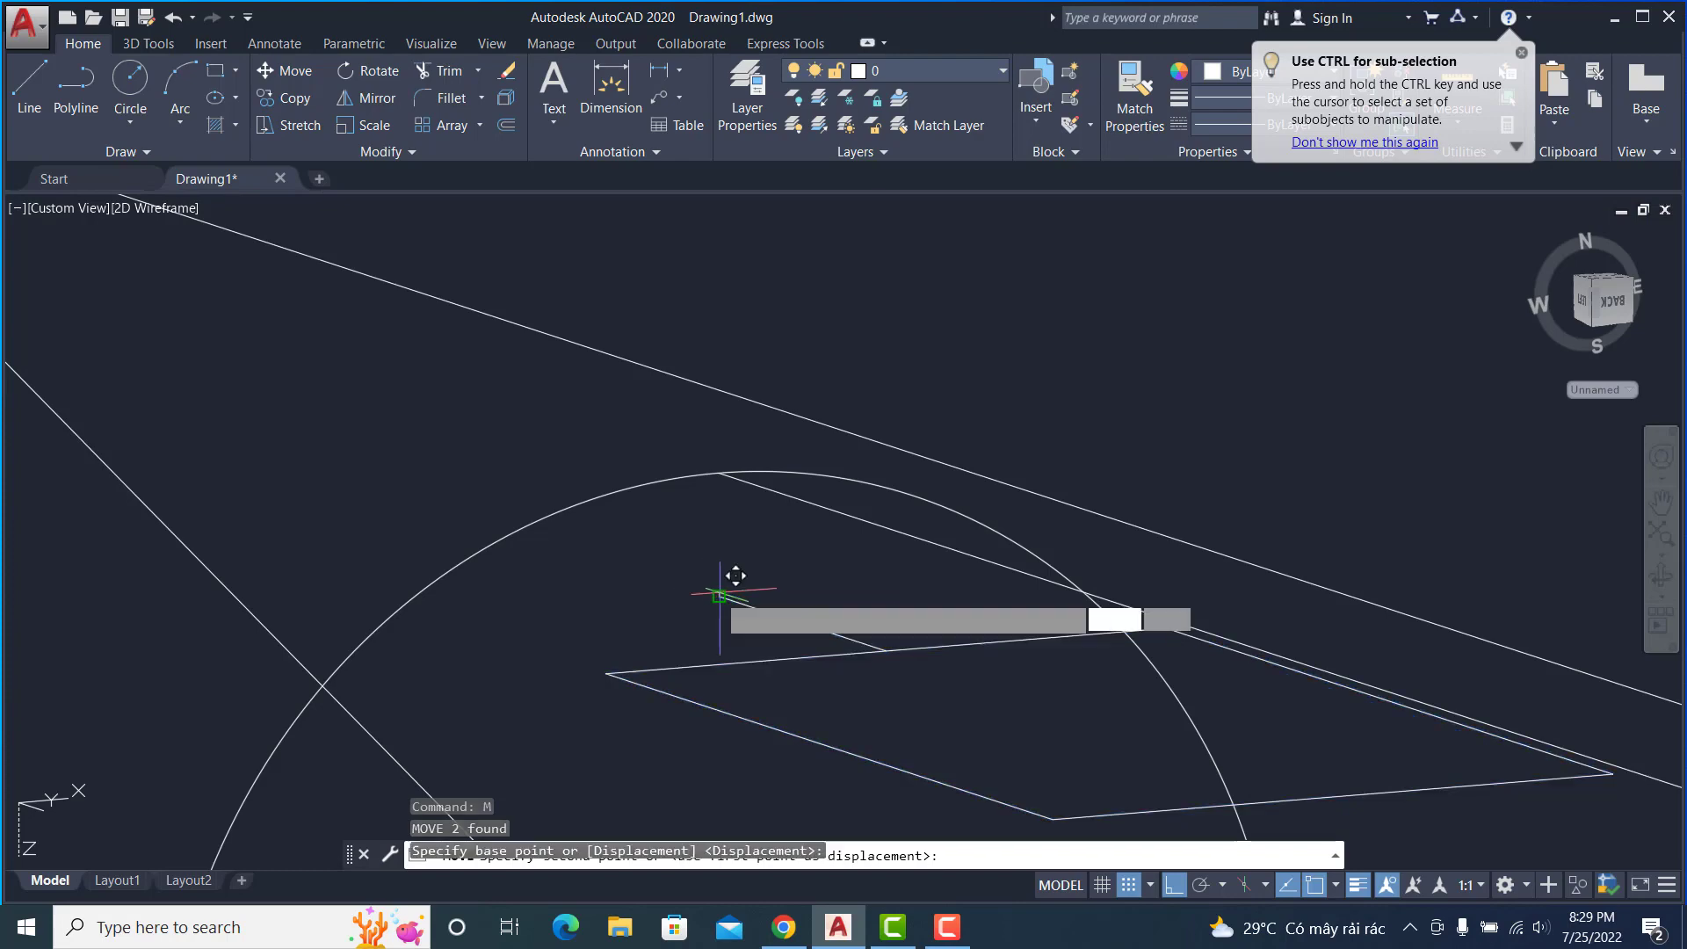
pyautogui.scroll(1, 717, 567)
pyautogui.scroll(1, 728, 571)
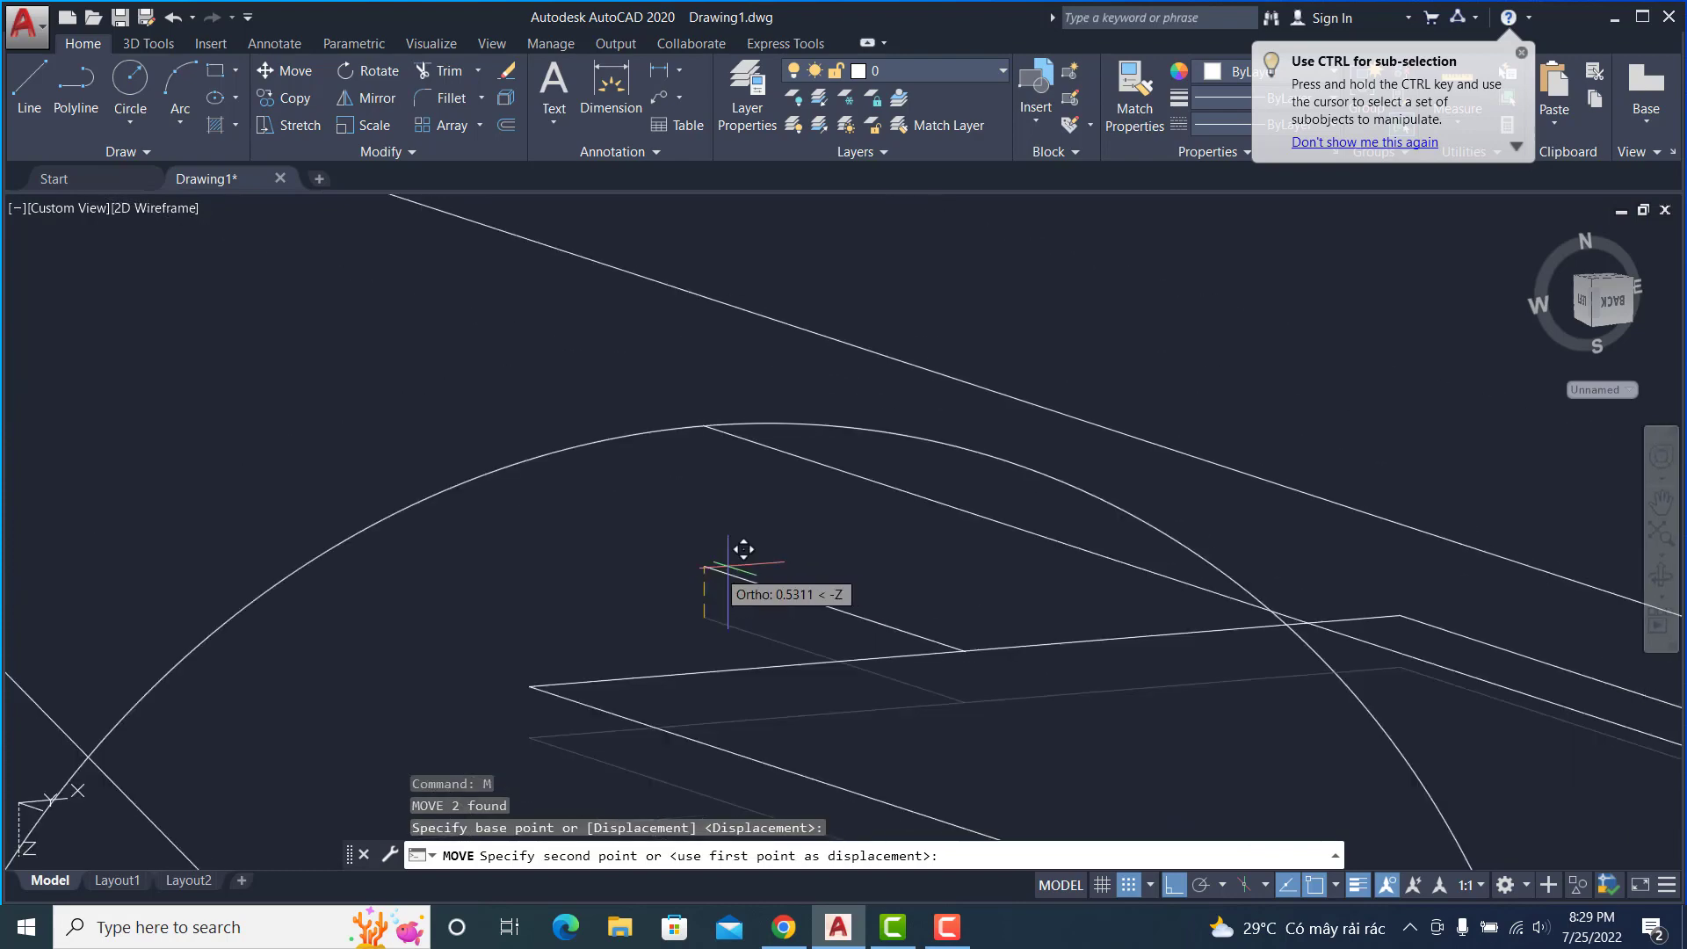
pyautogui.scroll(-5, 738, 562)
pyautogui.scroll(1, 734, 607)
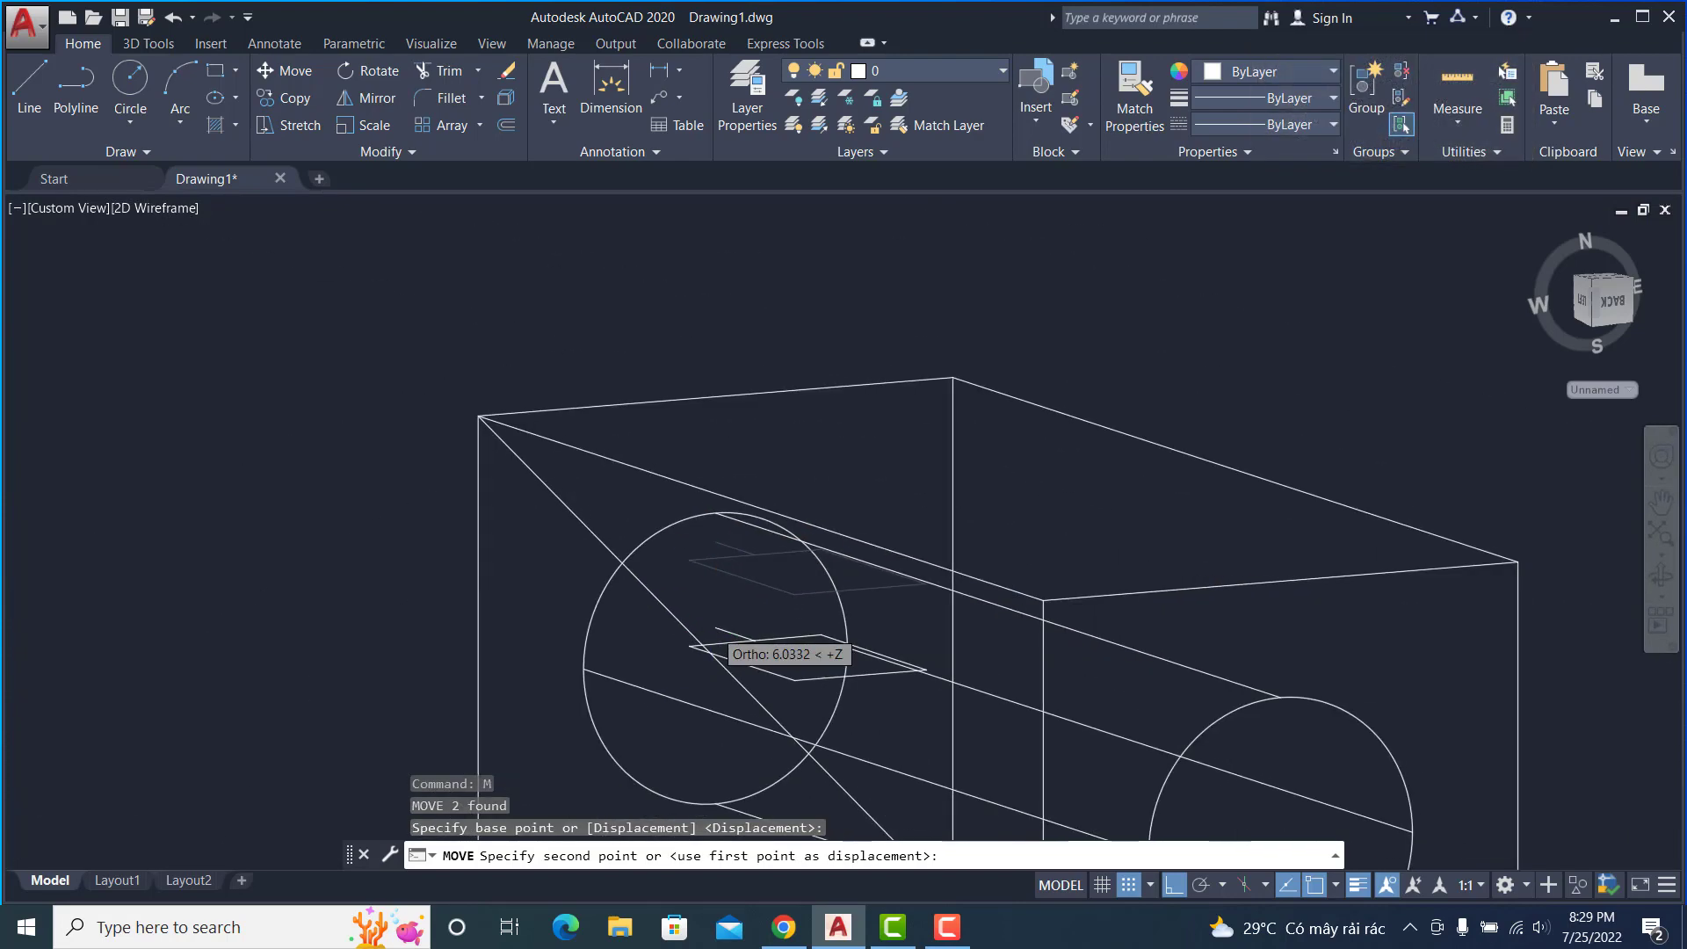
pyautogui.scroll(-4, 731, 611)
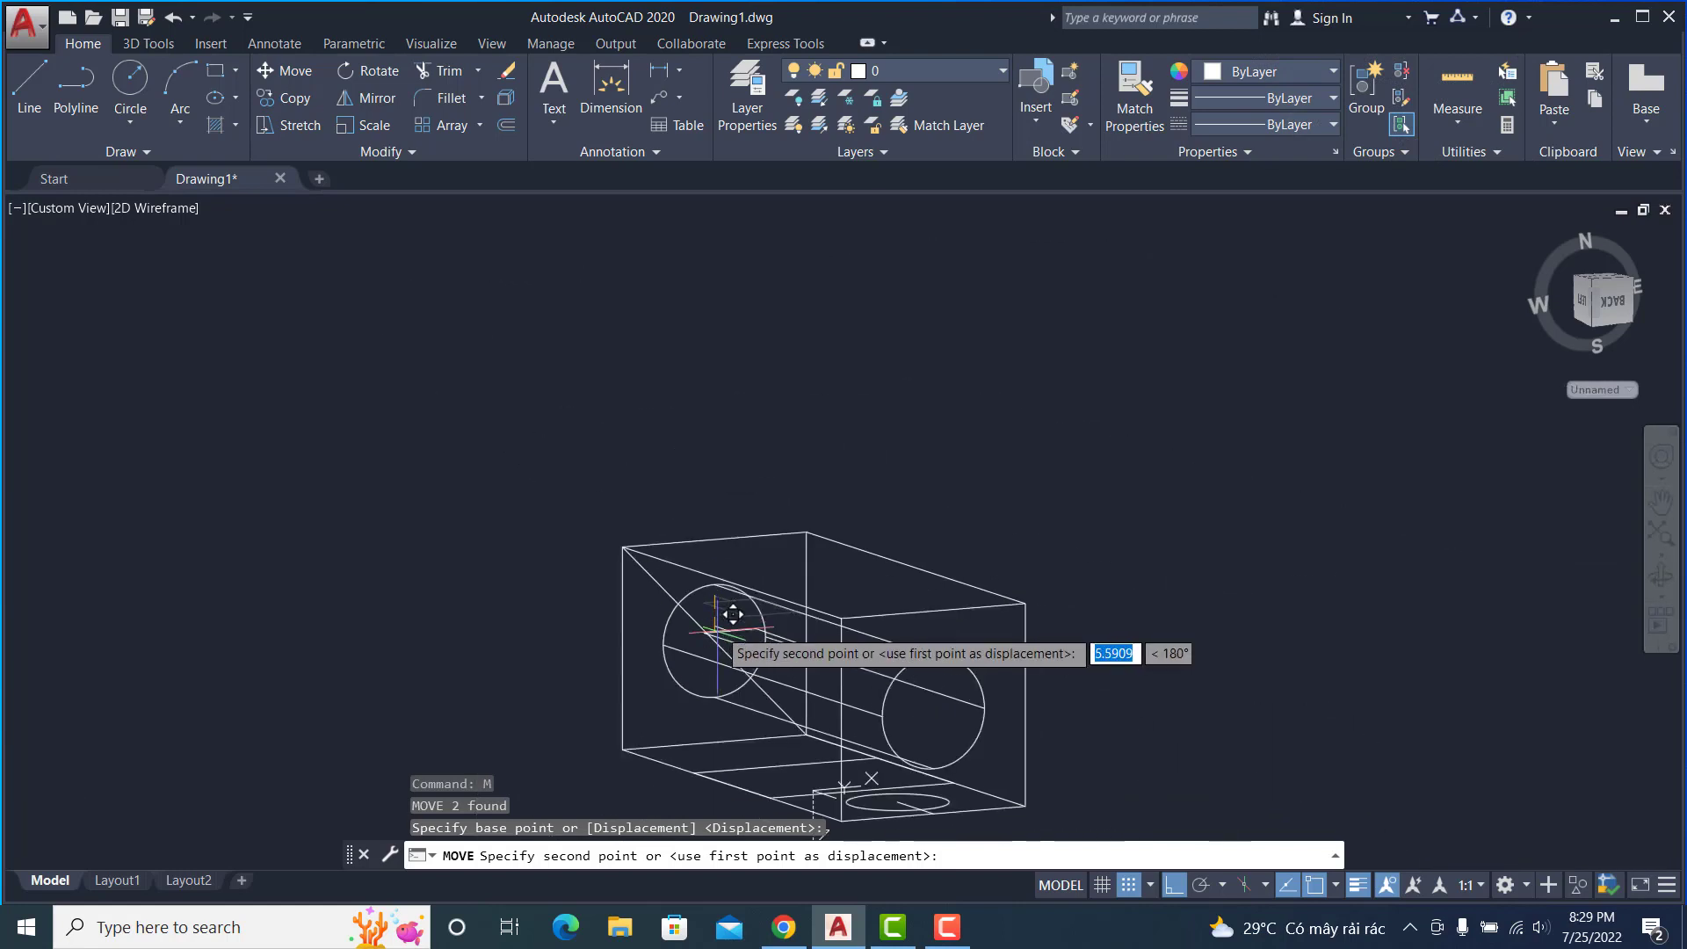
pyautogui.click(731, 725)
pyautogui.moveTo(730, 725); pyautogui.dragTo(748, 597, button='middle')
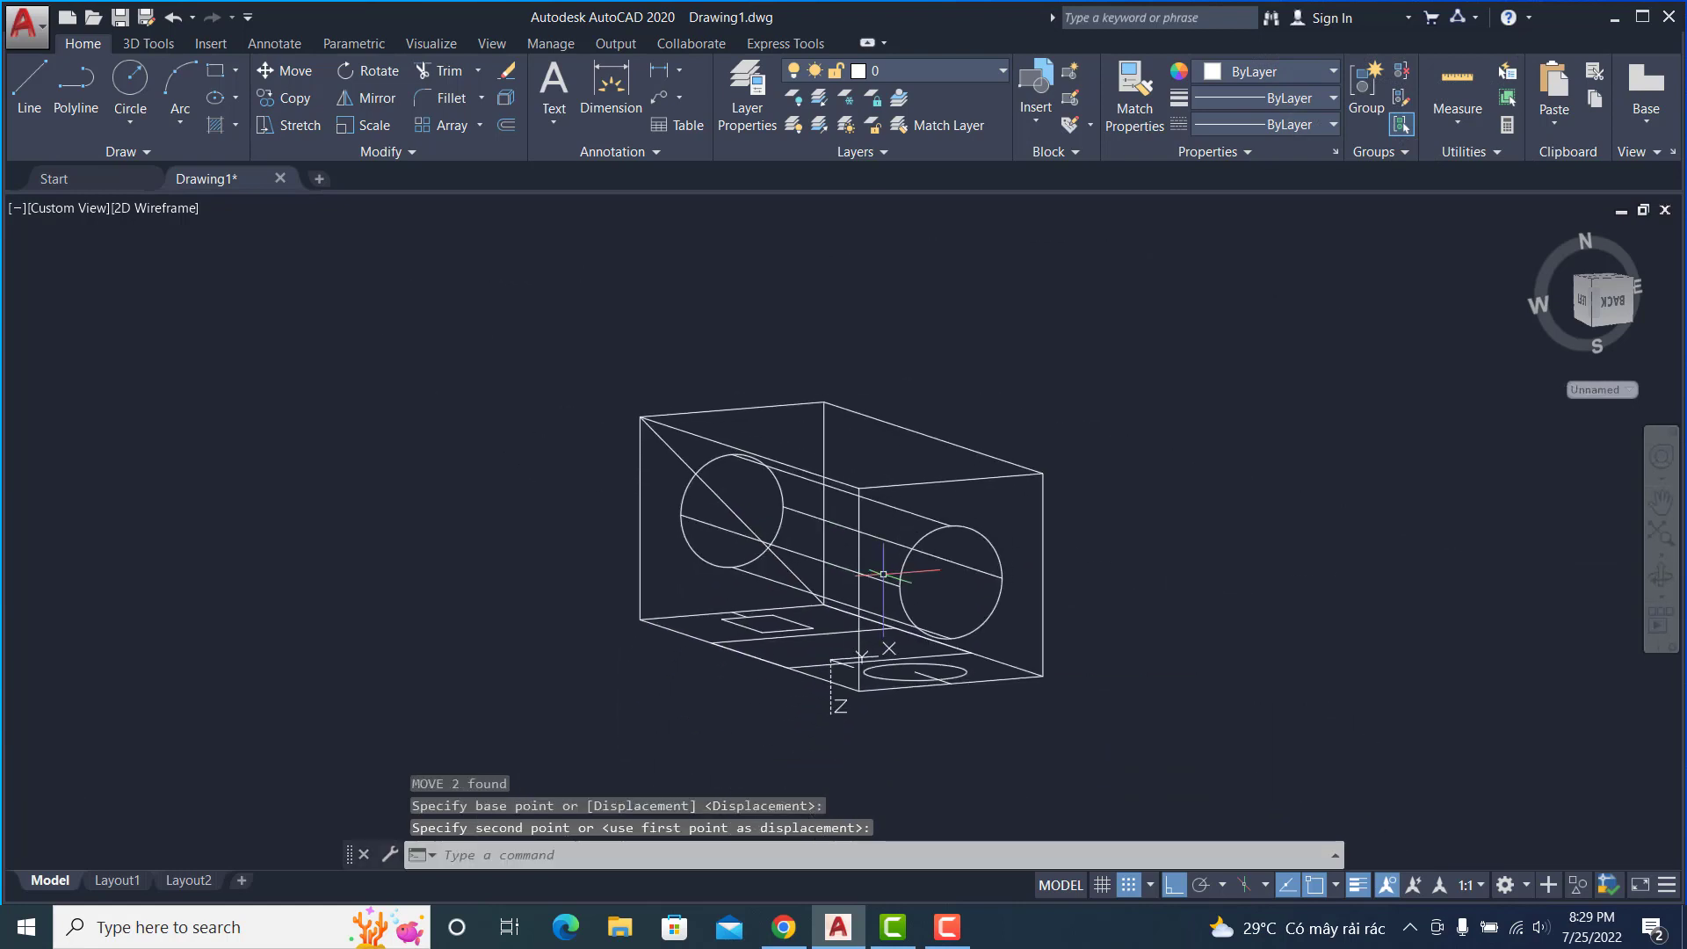
# Step: Return to the home isometric view and apply the Shades of Gray visual style
pyautogui.click(1570, 326)
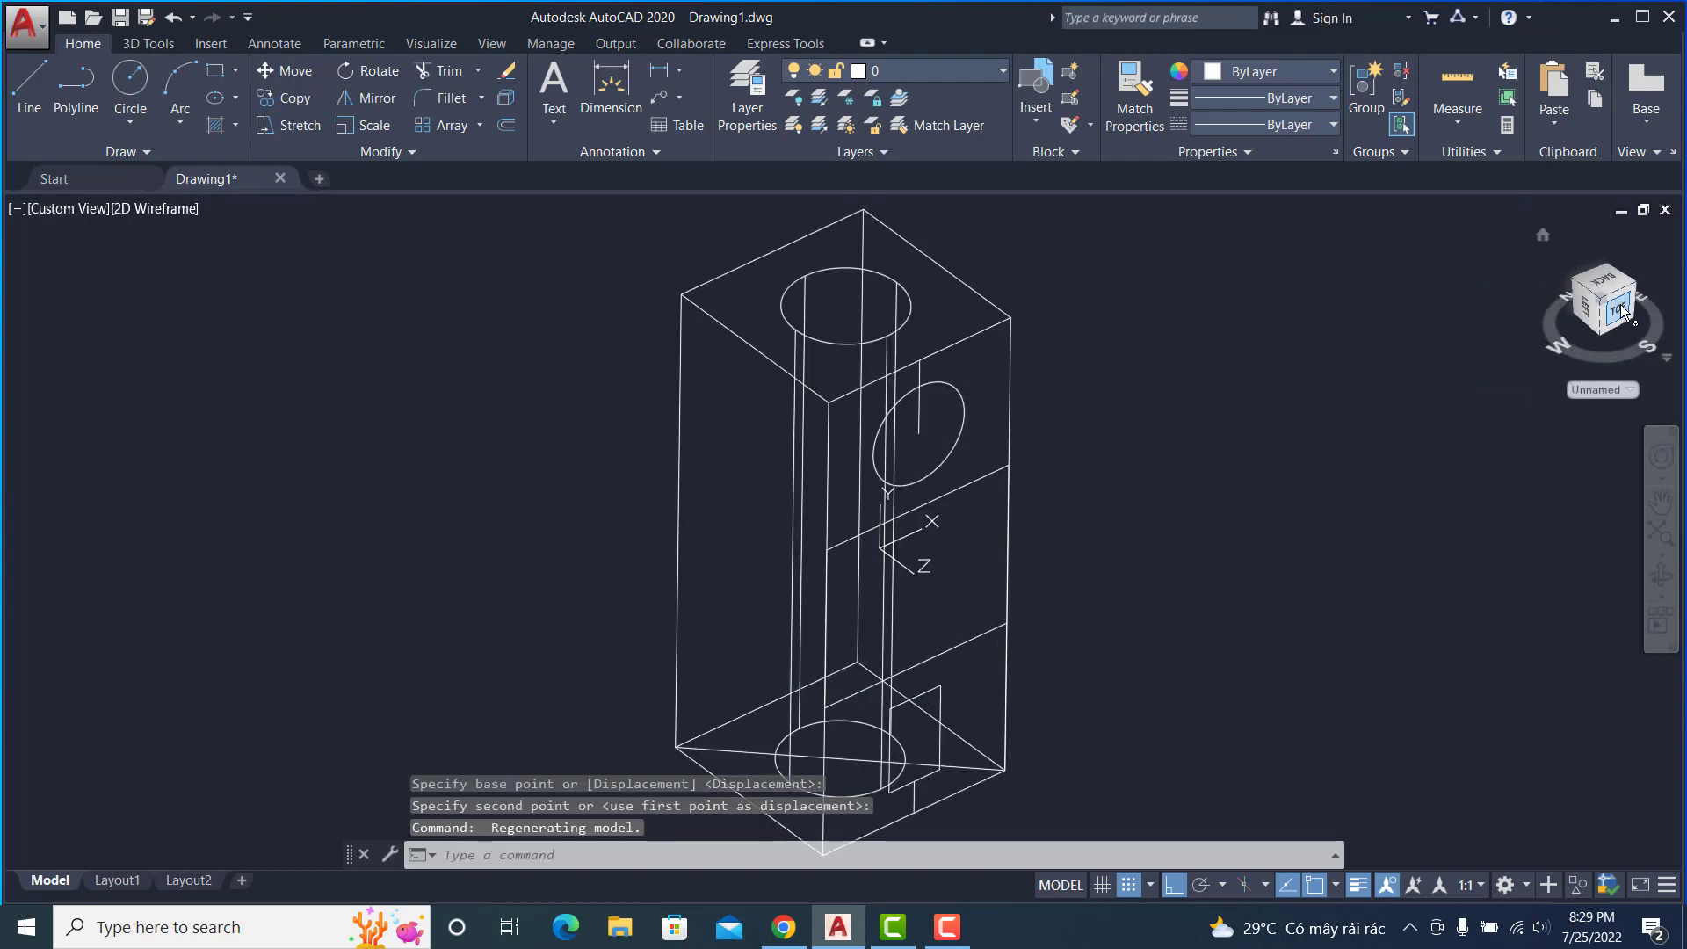
pyautogui.moveTo(1622, 312)
pyautogui.mouseDown()
pyautogui.moveTo(1616, 428)
pyautogui.moveTo(1522, 316)
pyautogui.moveTo(1524, 352)
pyautogui.mouseUp()
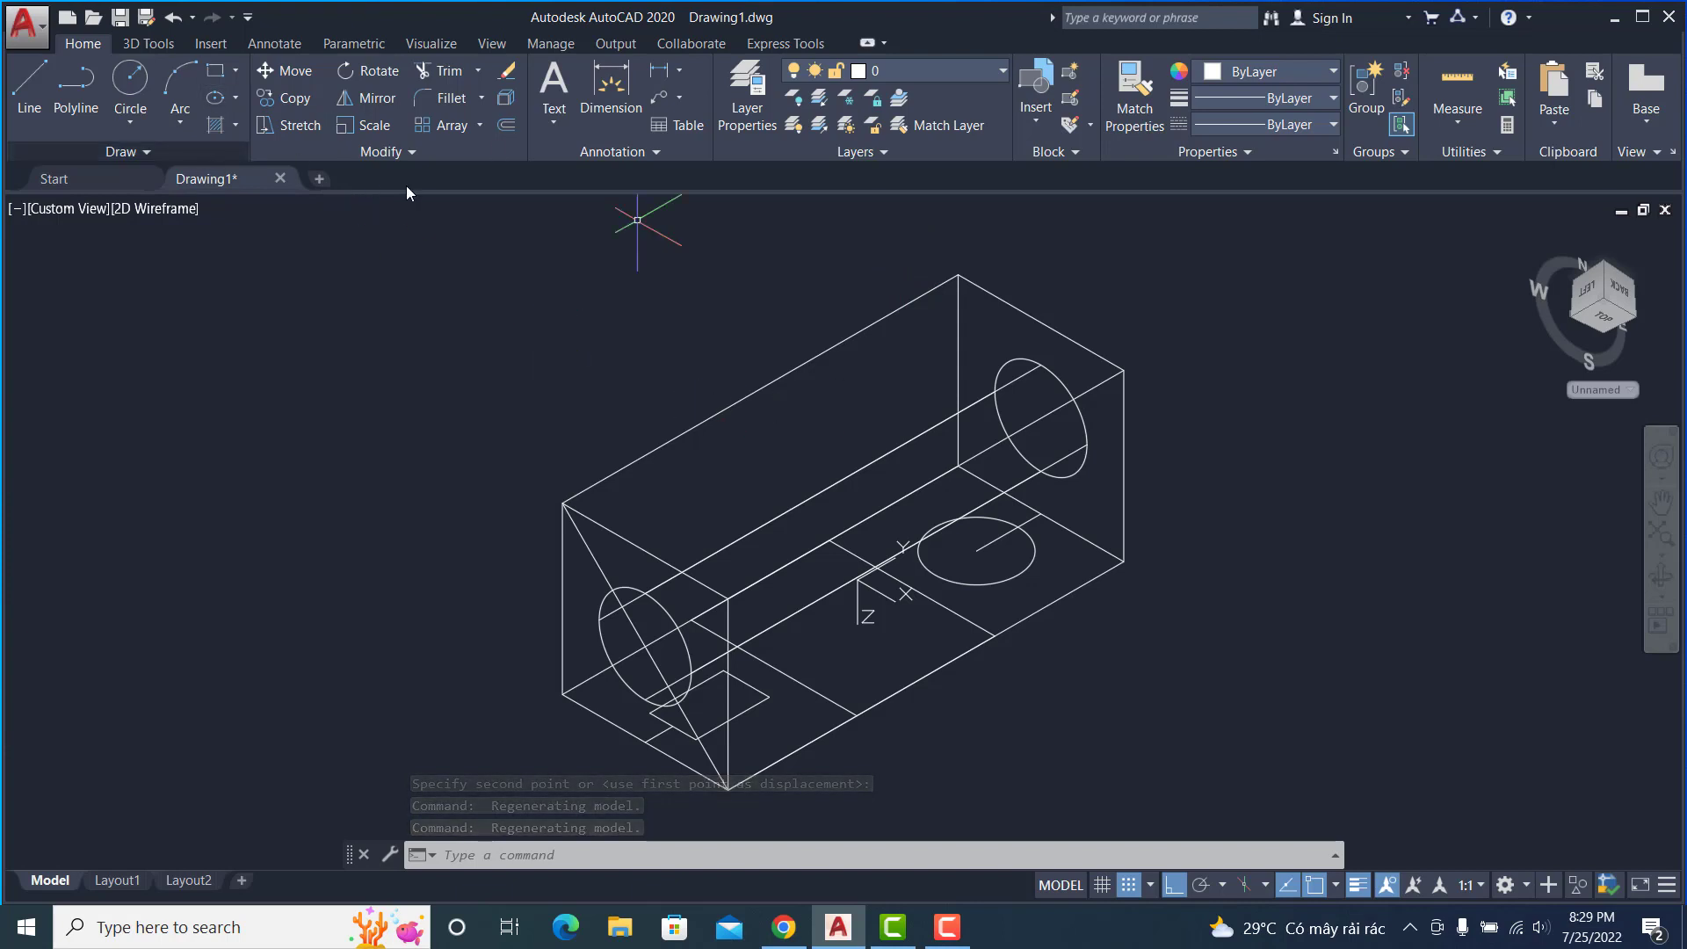
pyautogui.click(148, 43)
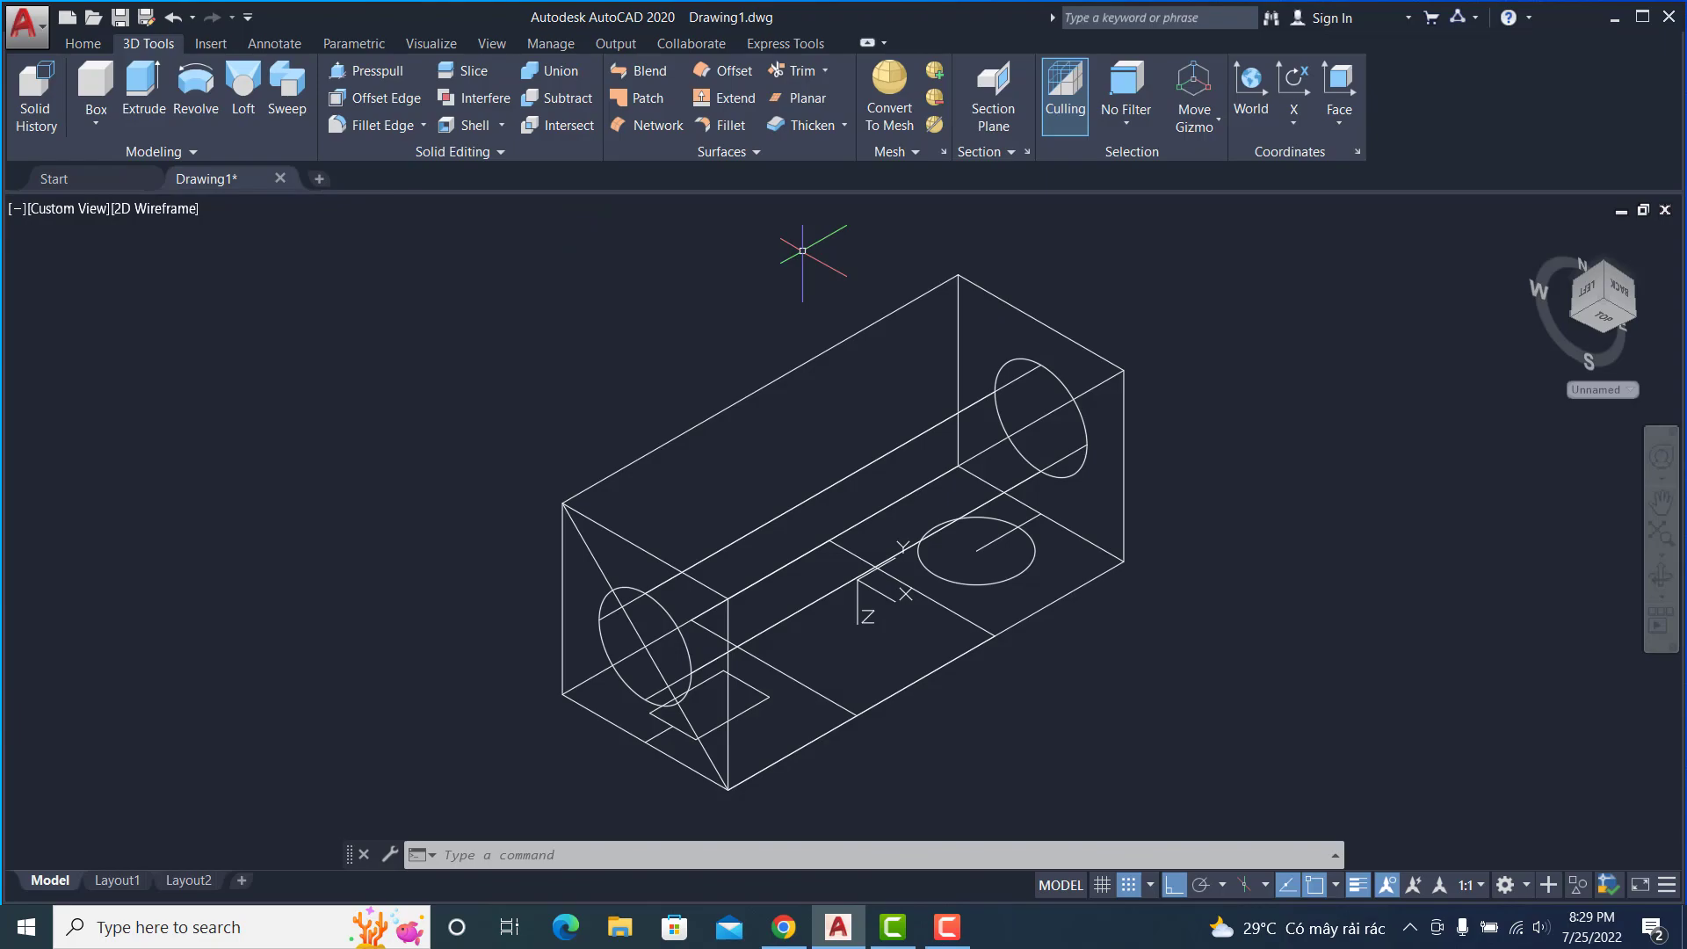
pyautogui.moveTo(1598, 301)
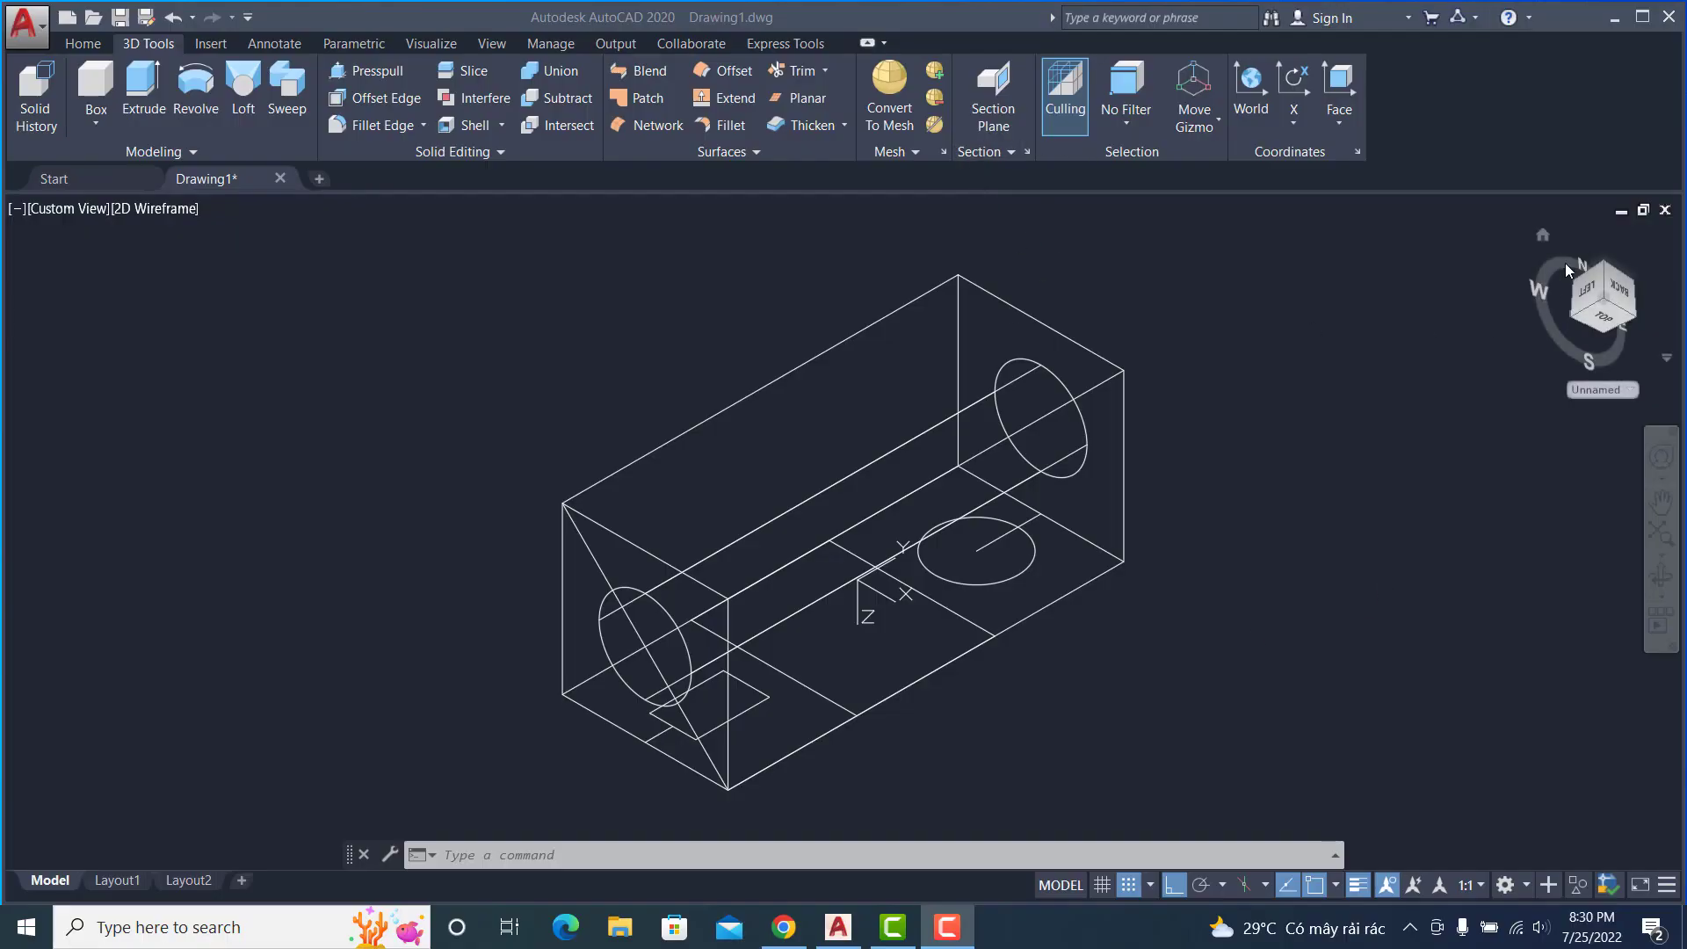
pyautogui.click(1538, 238)
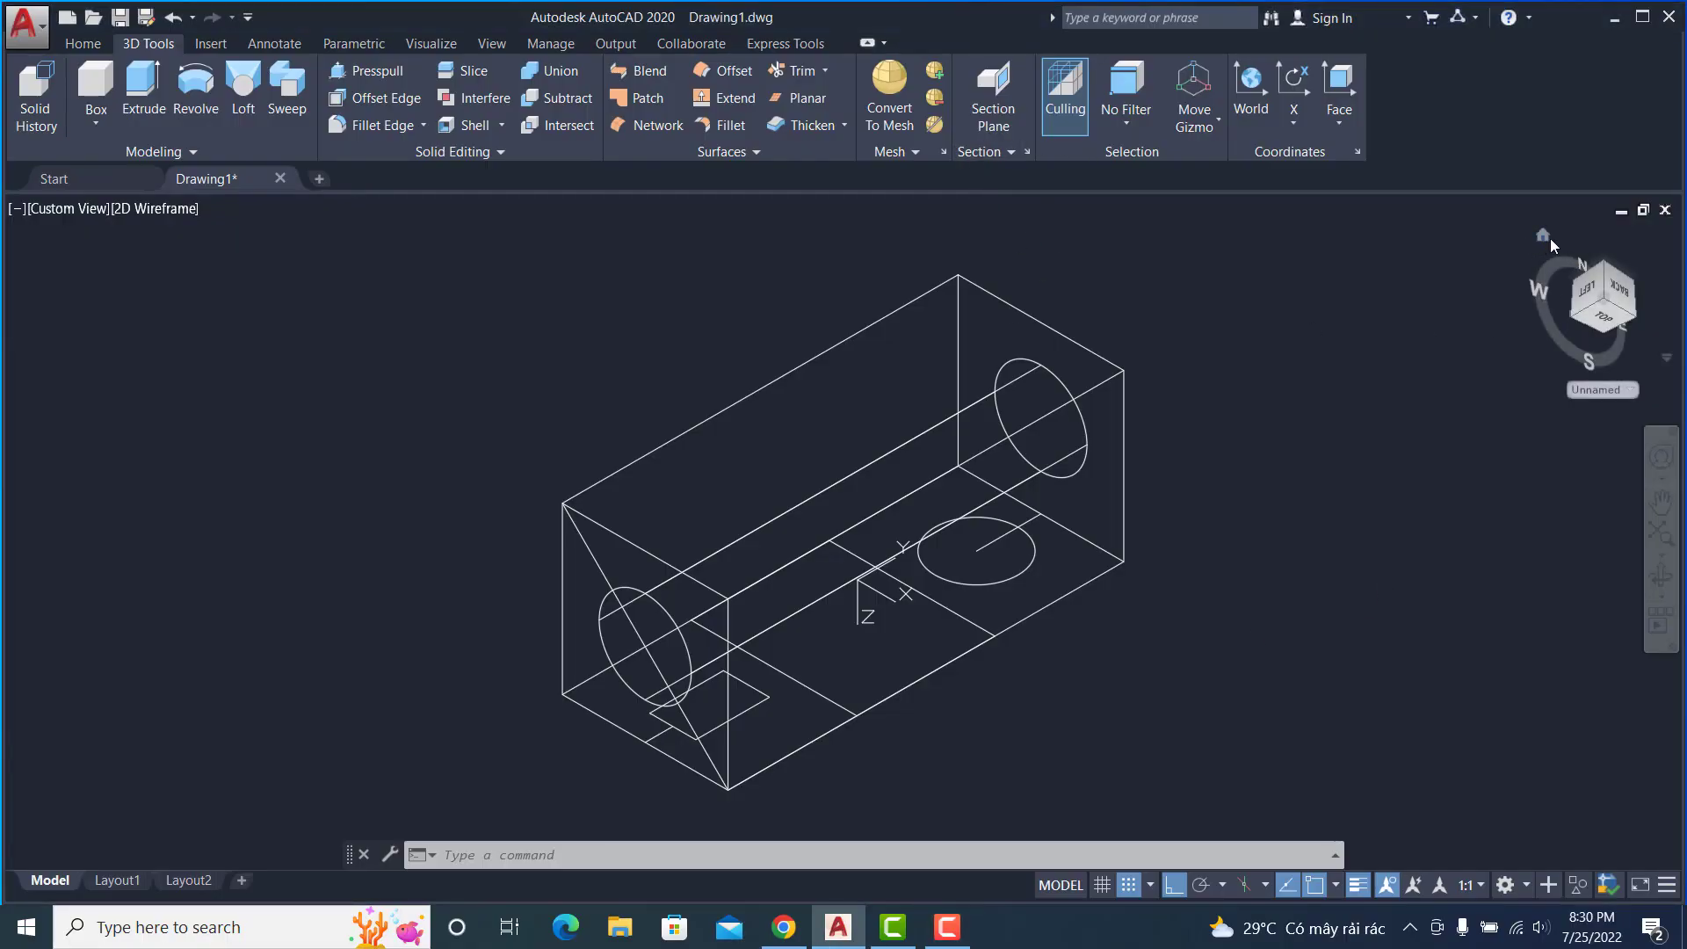
pyautogui.click(1546, 236)
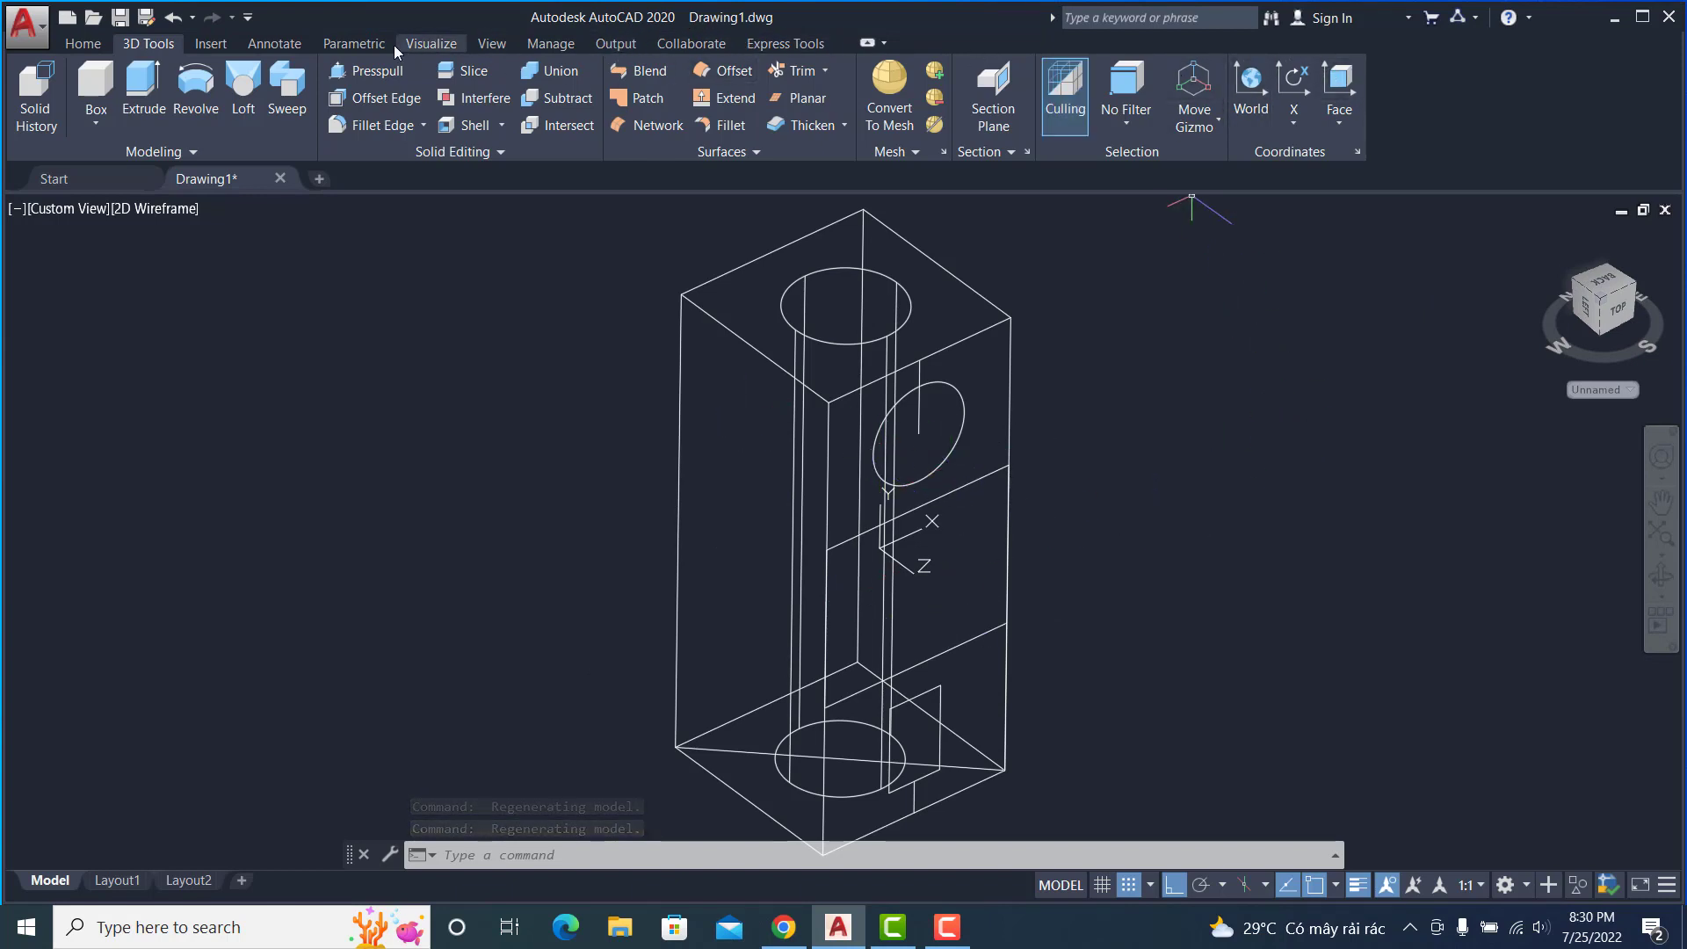
pyautogui.click(433, 45)
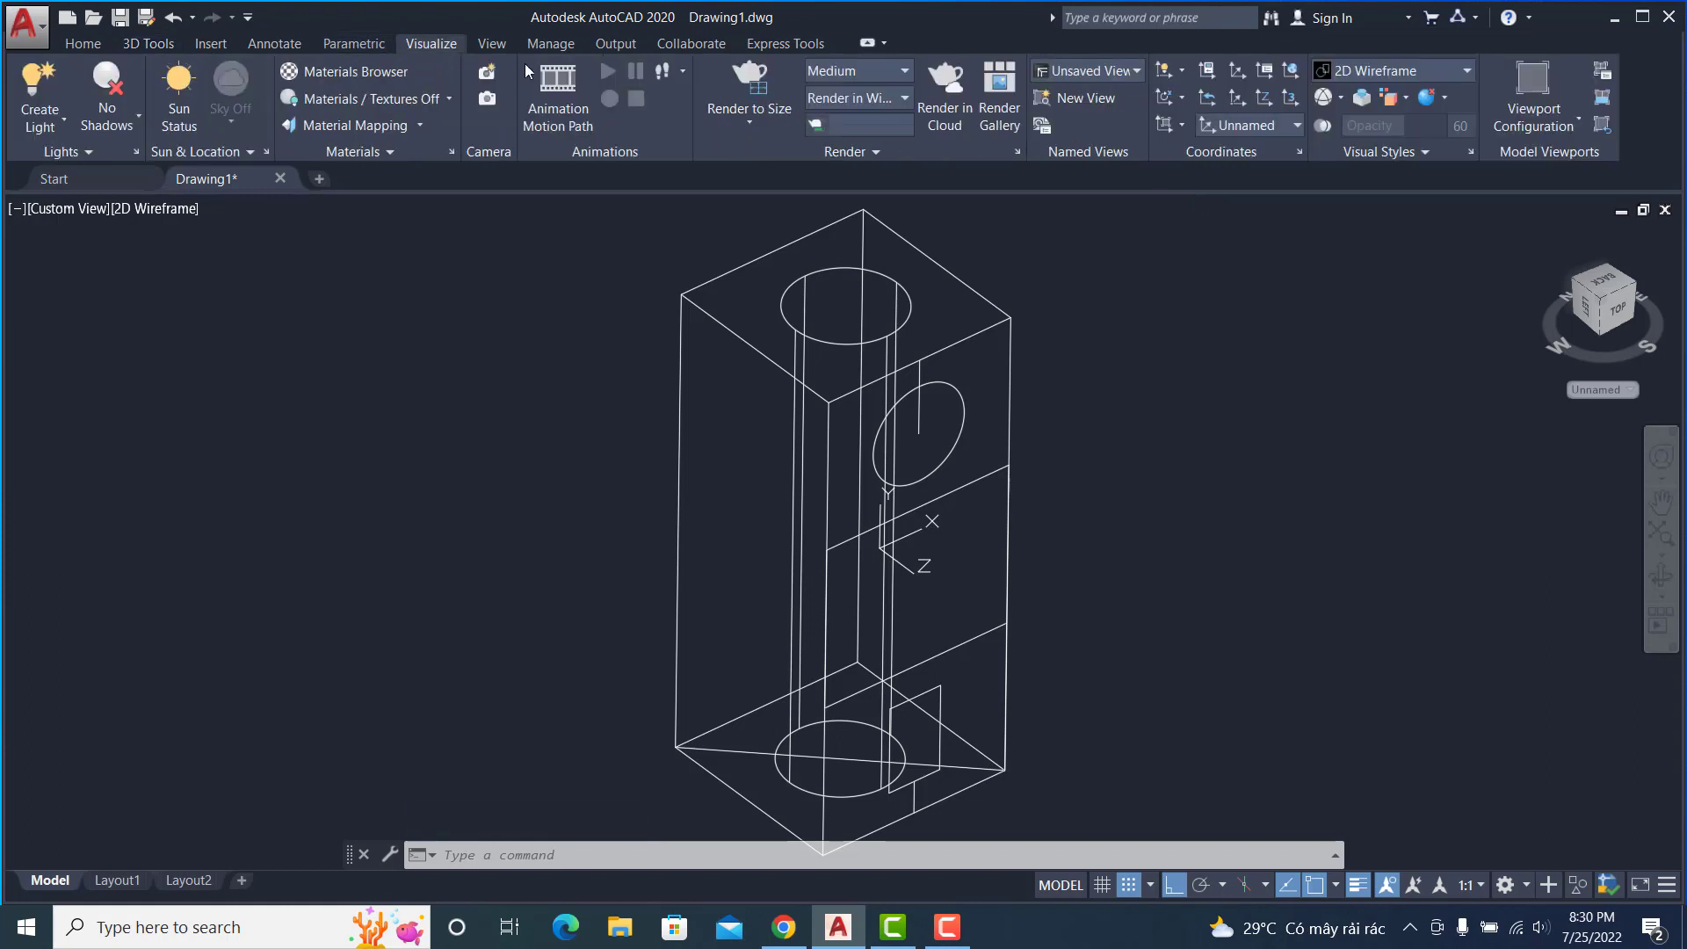
pyautogui.click(1466, 71)
pyautogui.click(1536, 194)
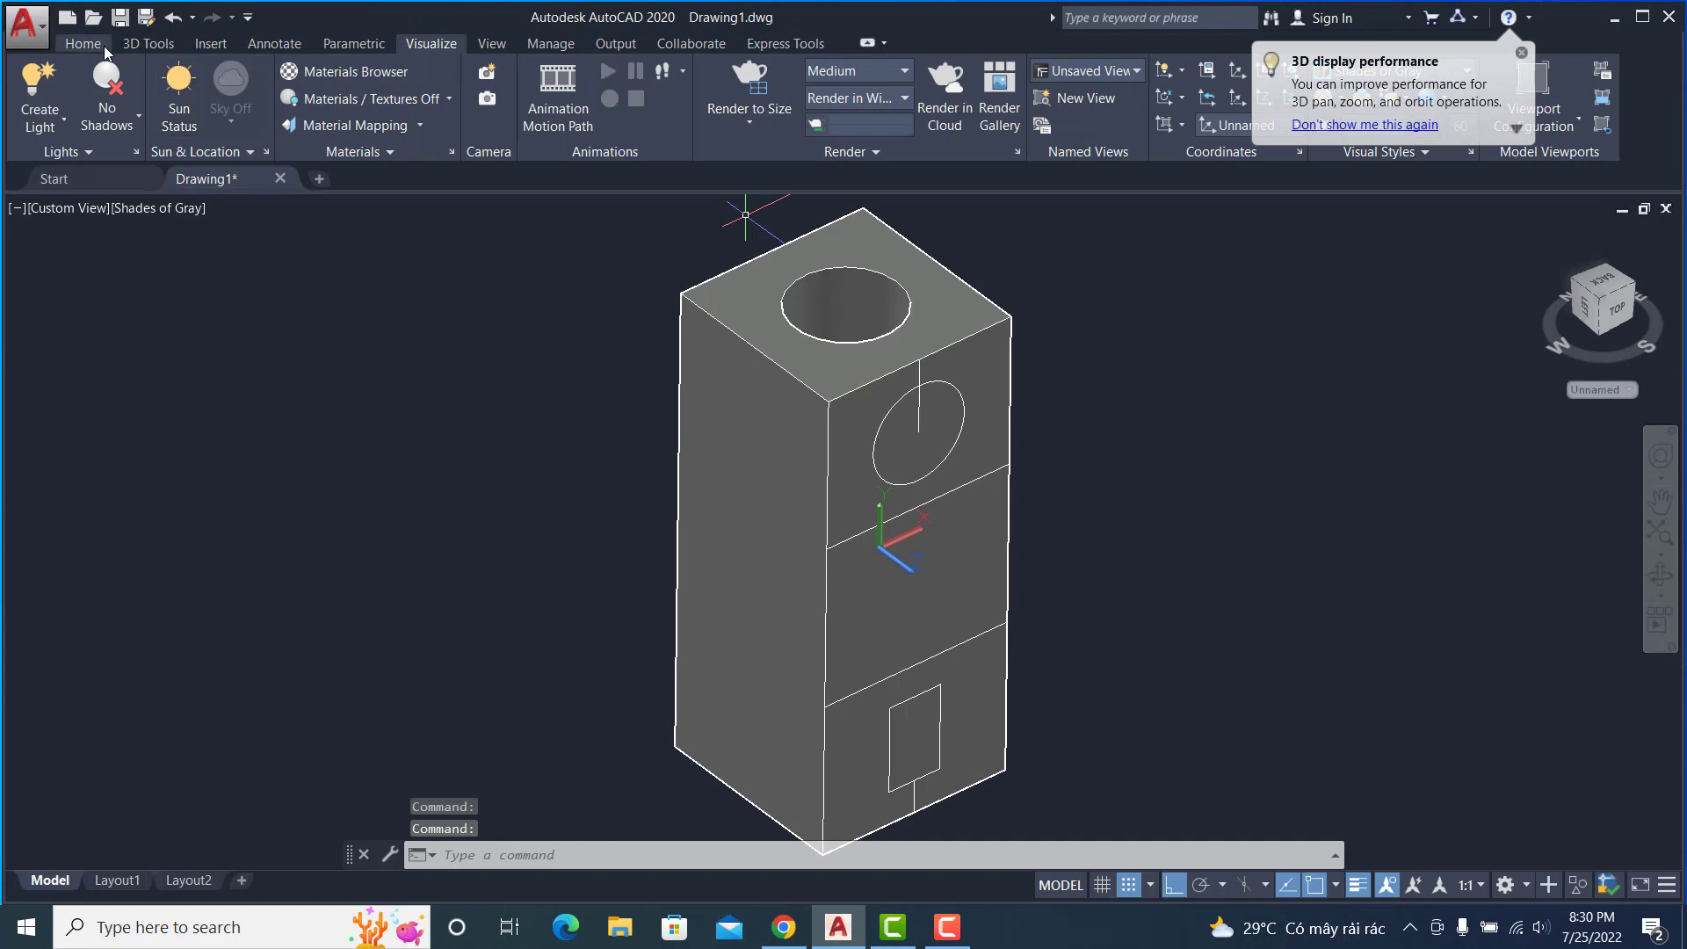
pyautogui.click(139, 44)
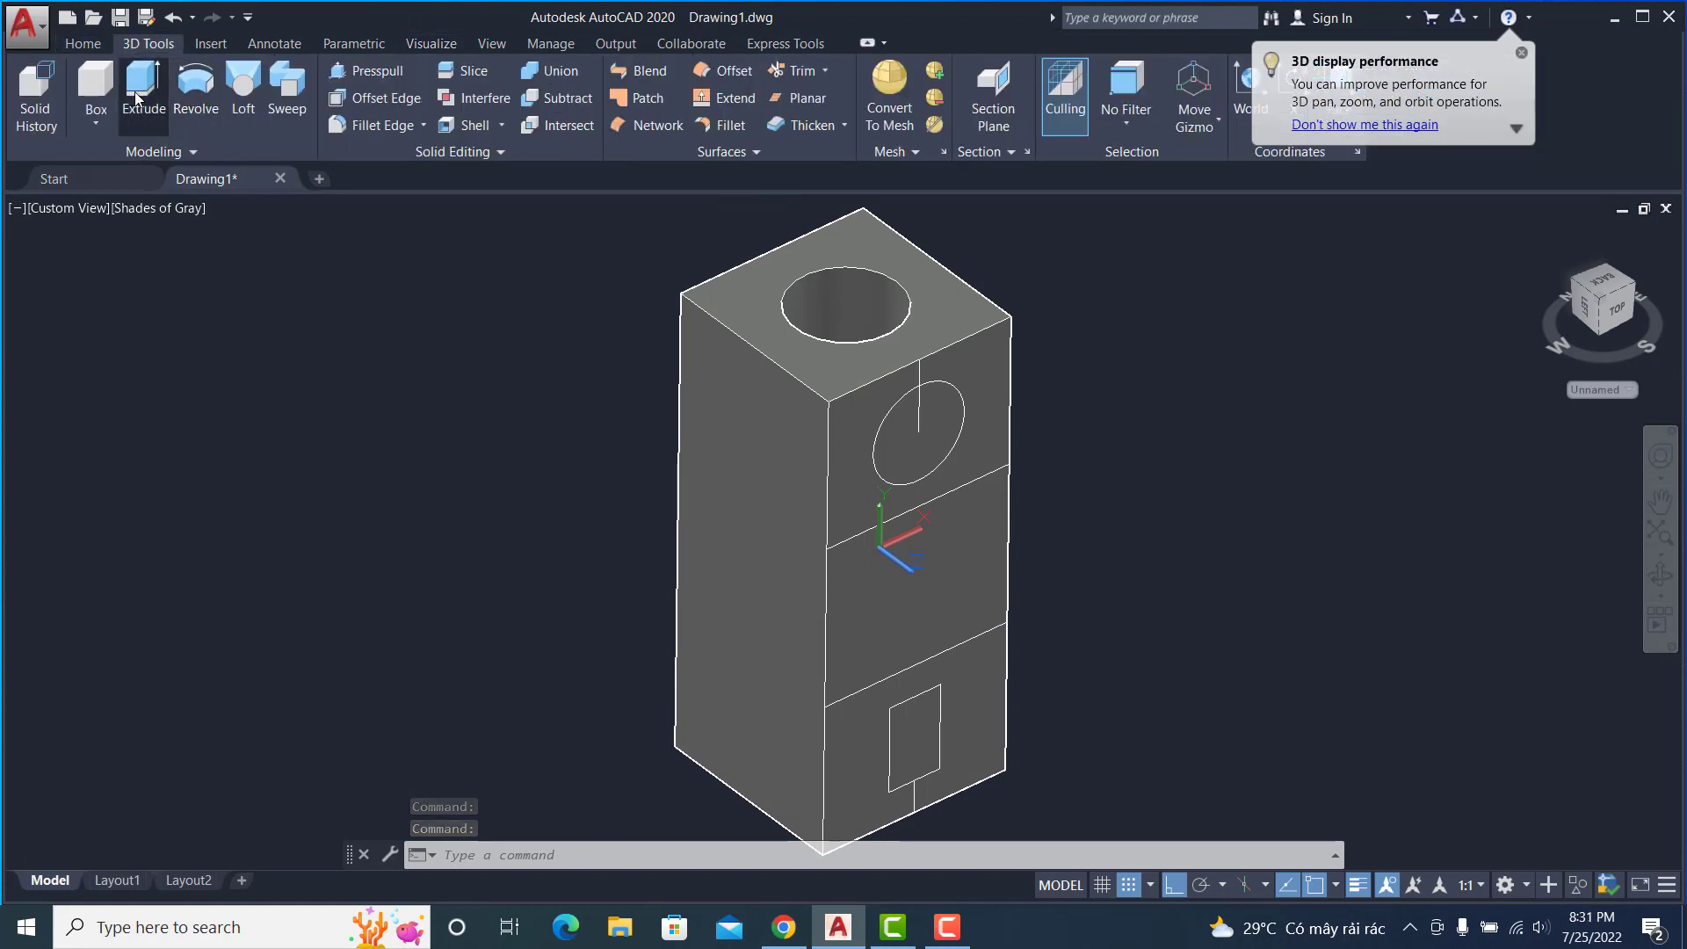
# Step: Extrude the middle band region 18 units
pyautogui.click(138, 97)
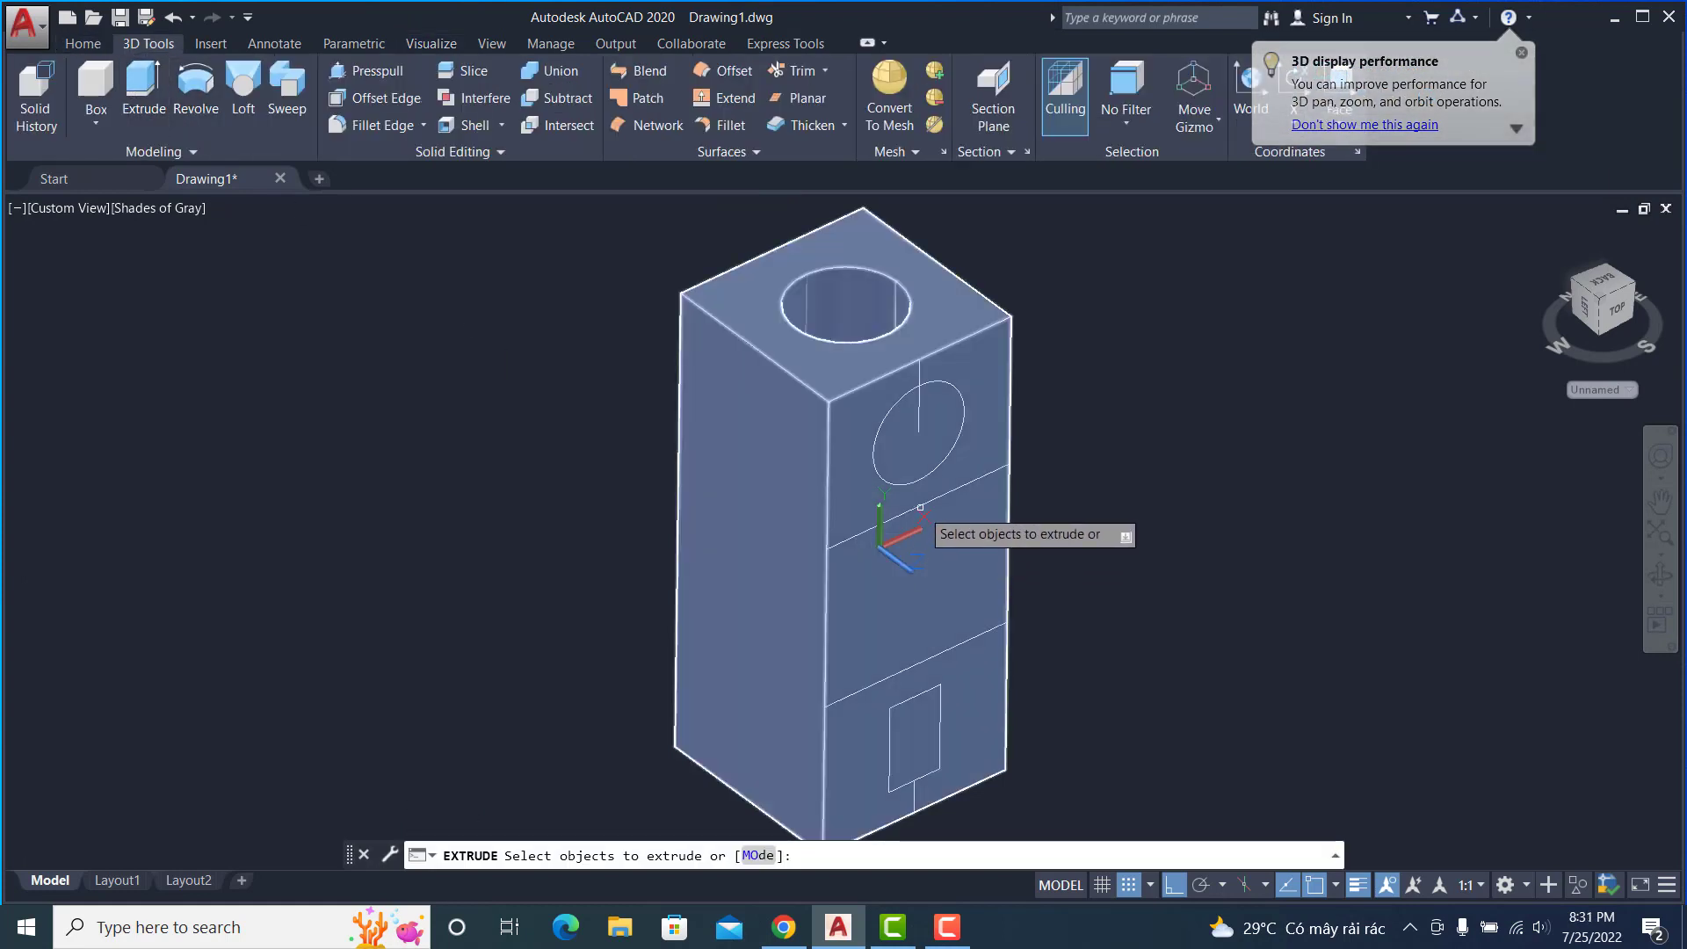
pyautogui.click(930, 501)
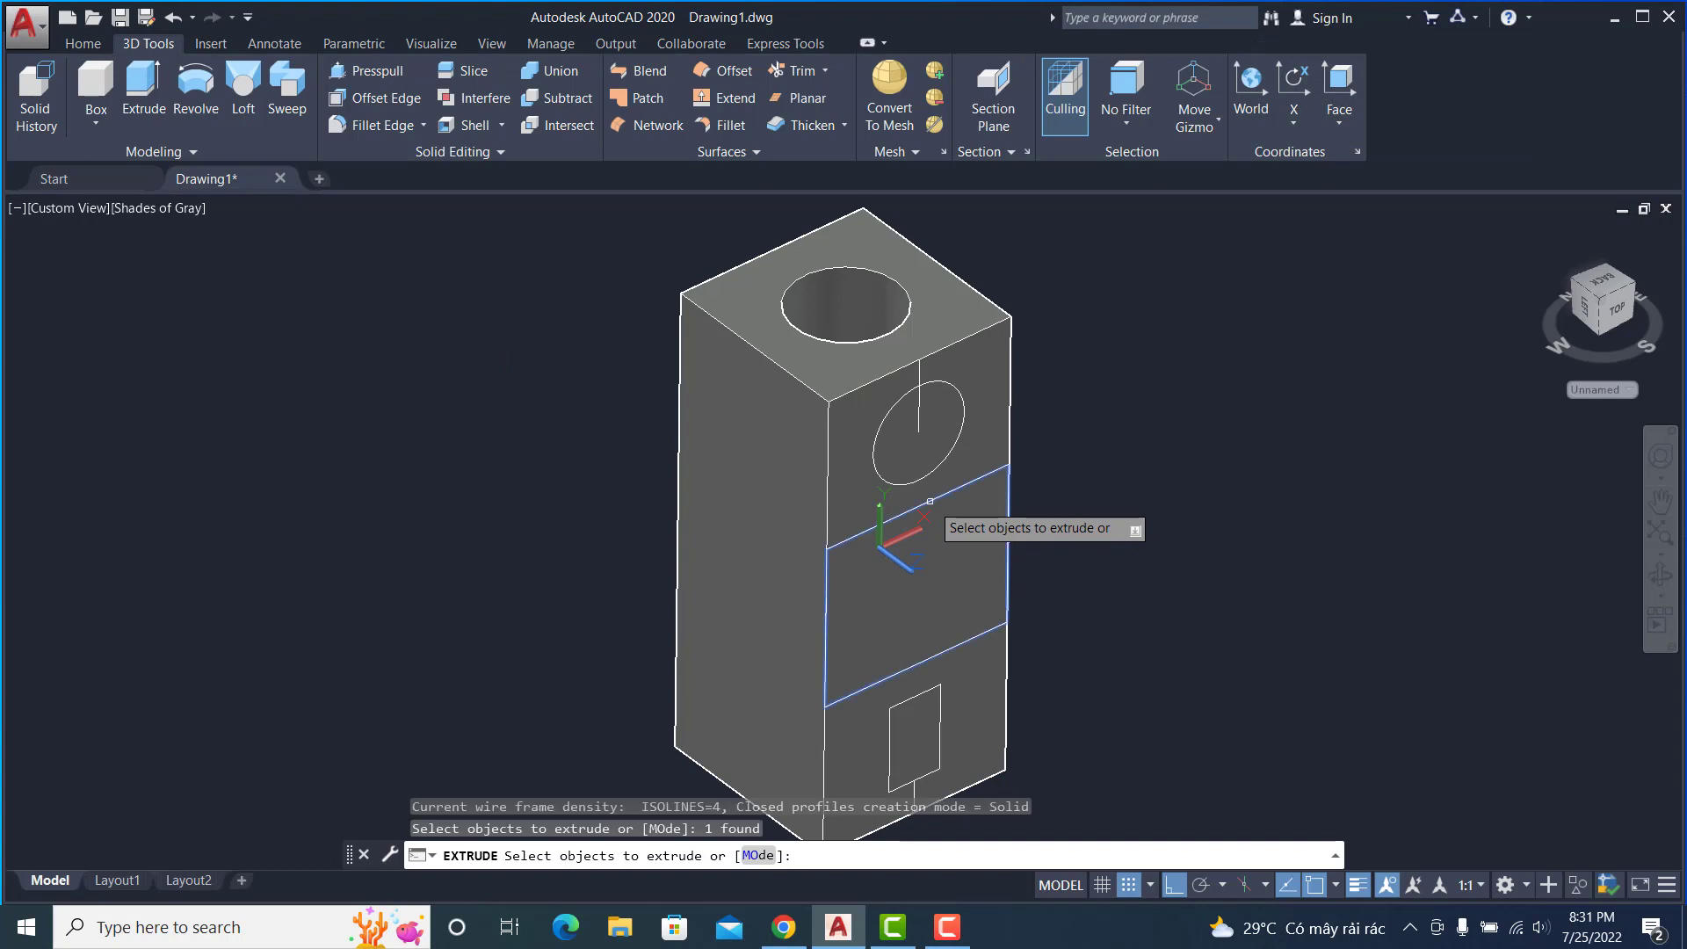
pyautogui.press('Return')
pyautogui.press('Return')
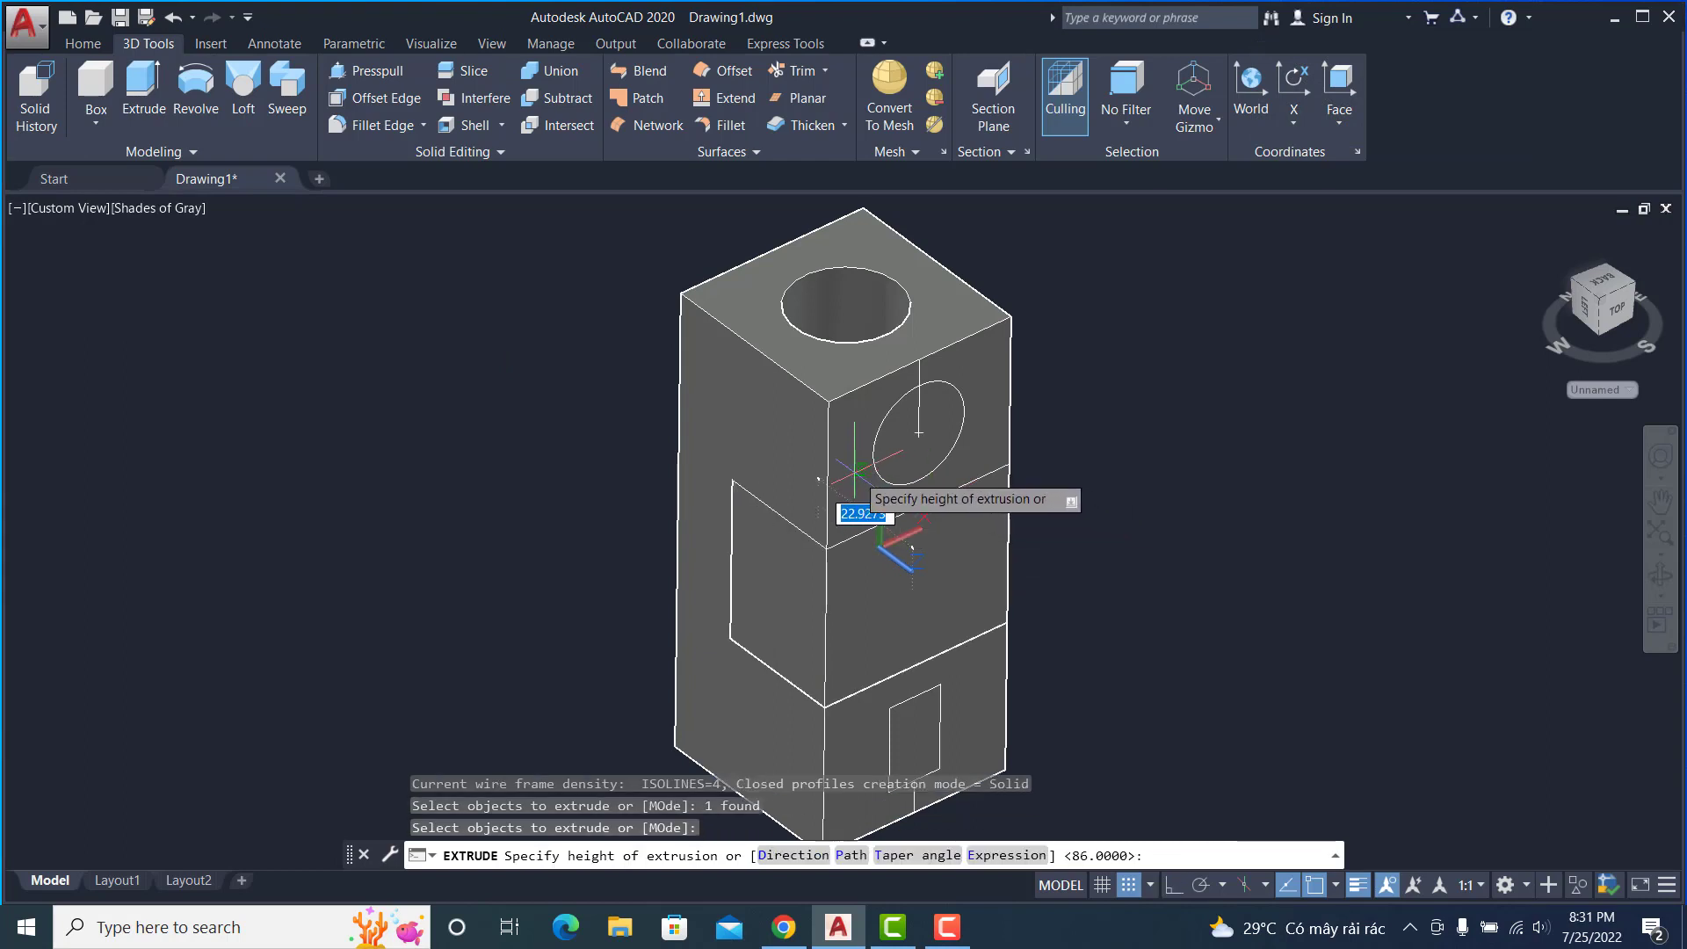
pyautogui.write('1')
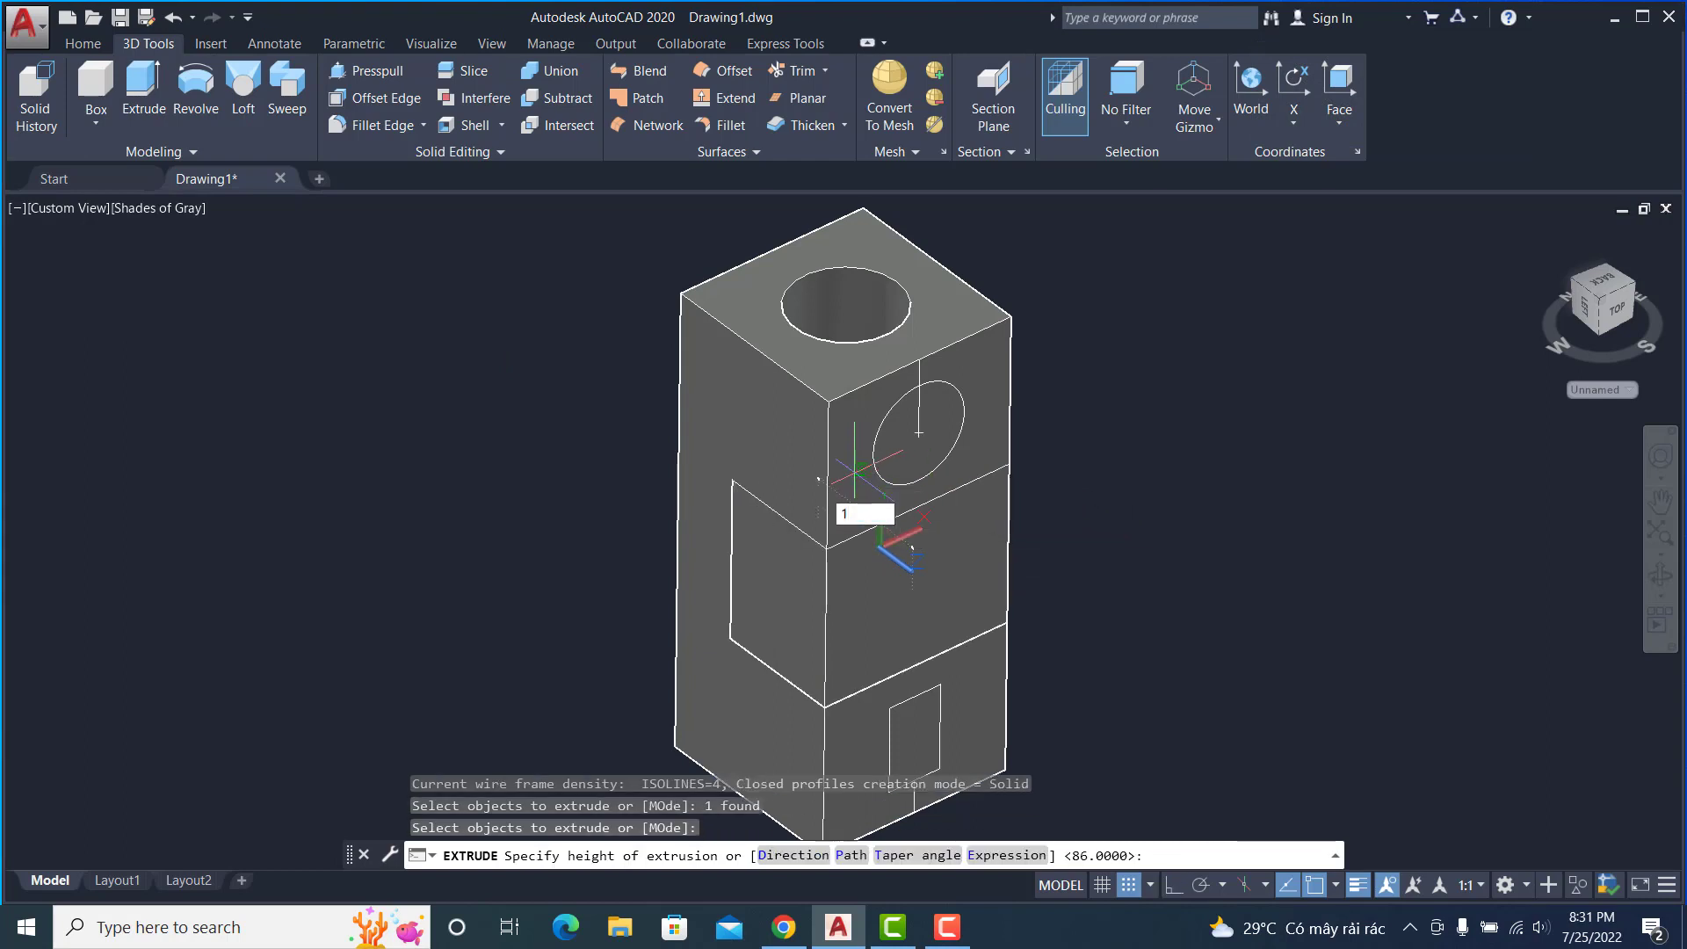
pyautogui.write('8')
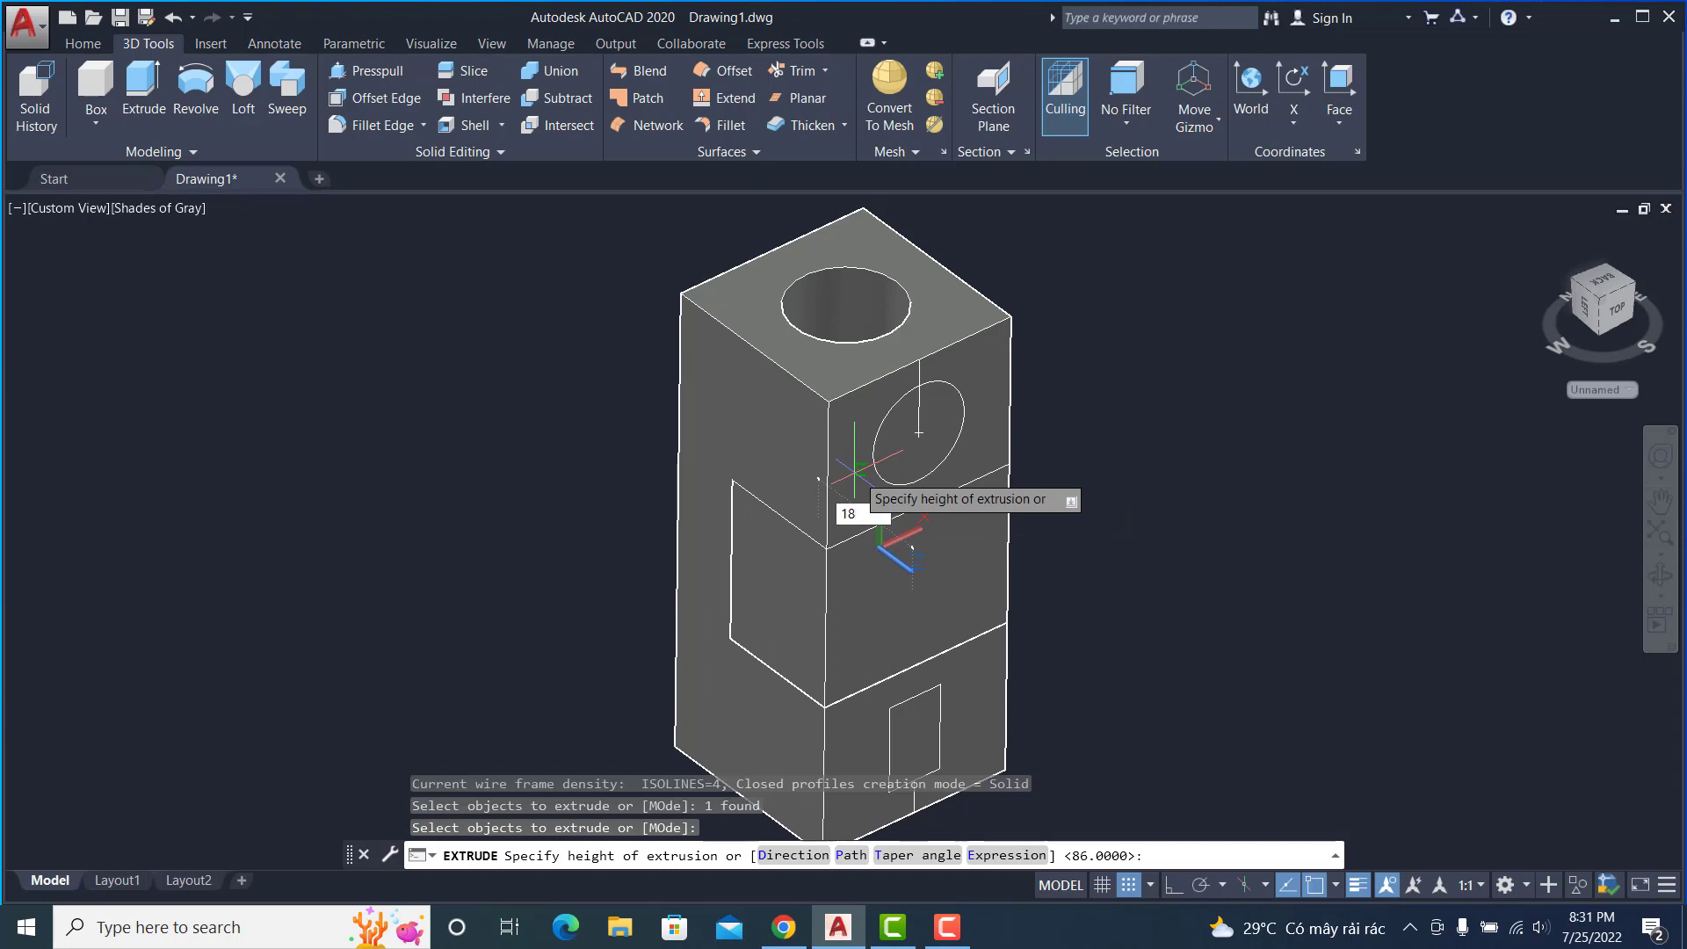
pyautogui.press('Return')
pyautogui.press('Return')
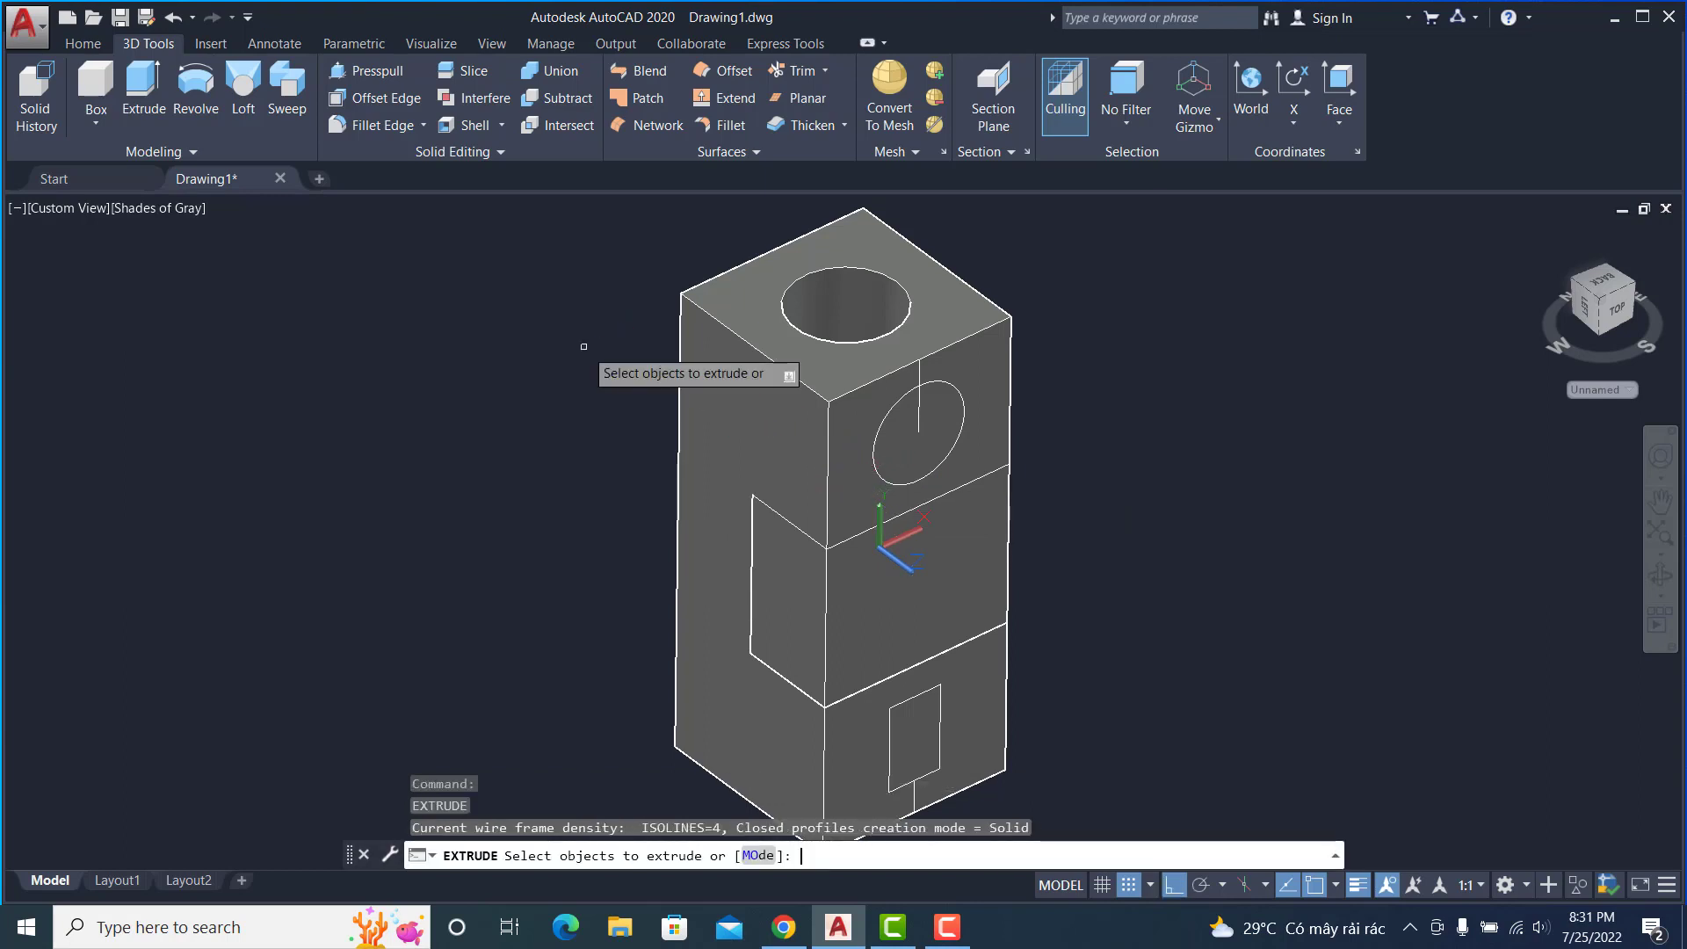
# Step: Extrude the front circle and small rectangle 18 units as well
pyautogui.click(890, 418)
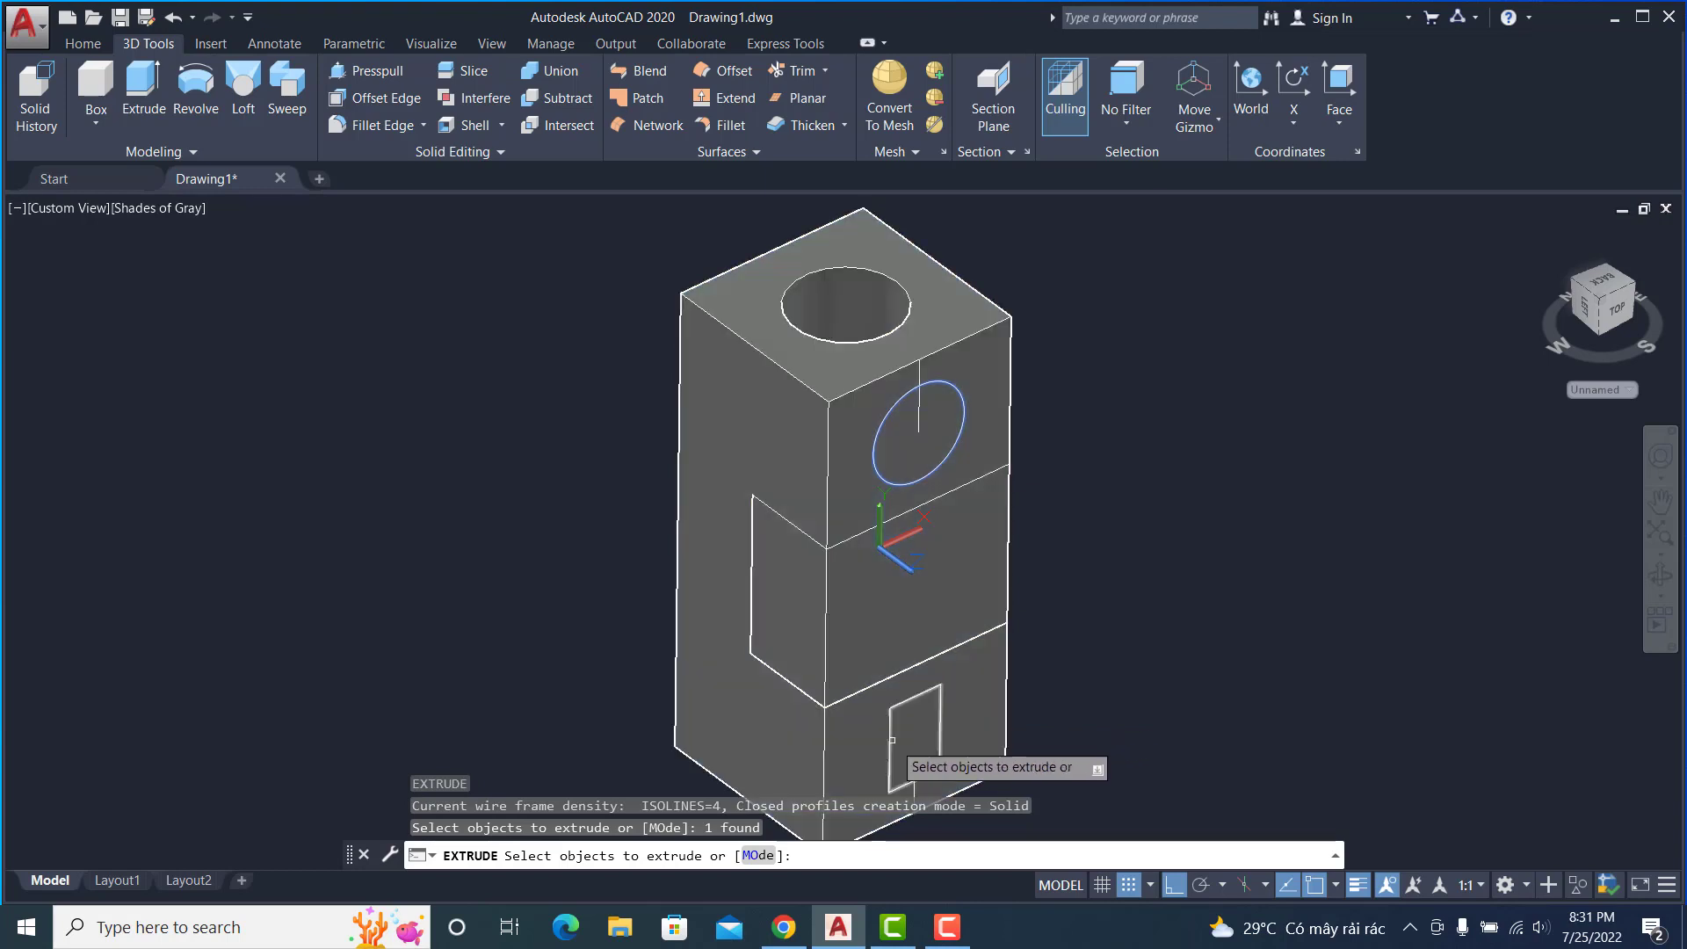
pyautogui.click(903, 787)
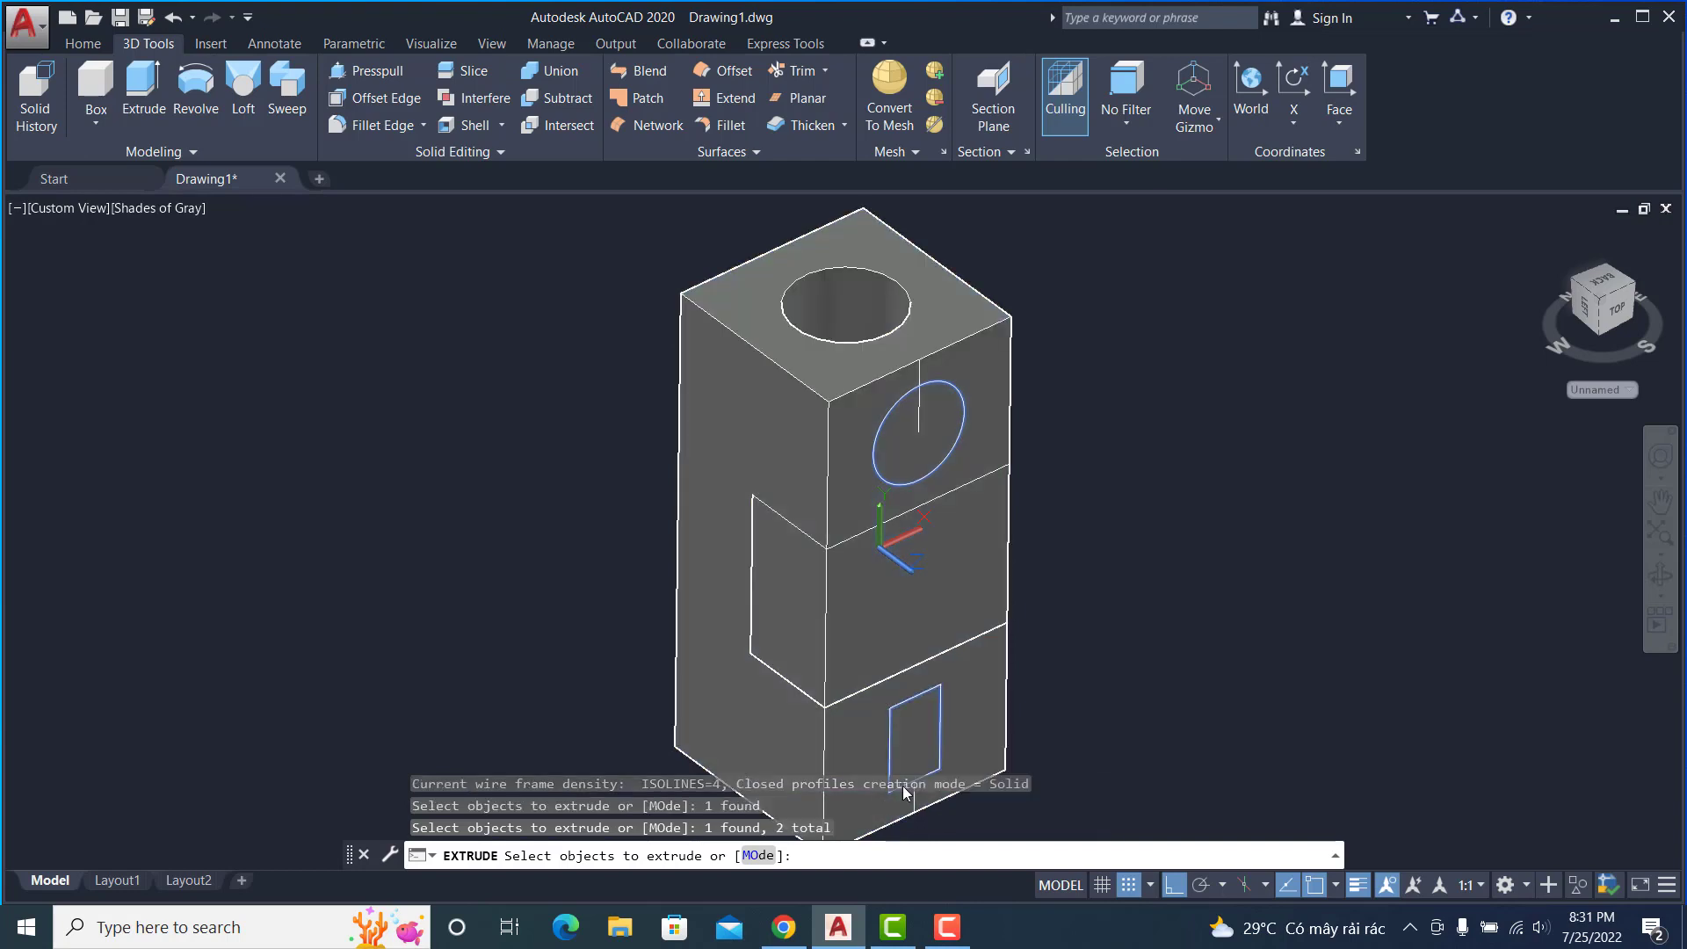
pyautogui.press('Return')
pyautogui.write('18')
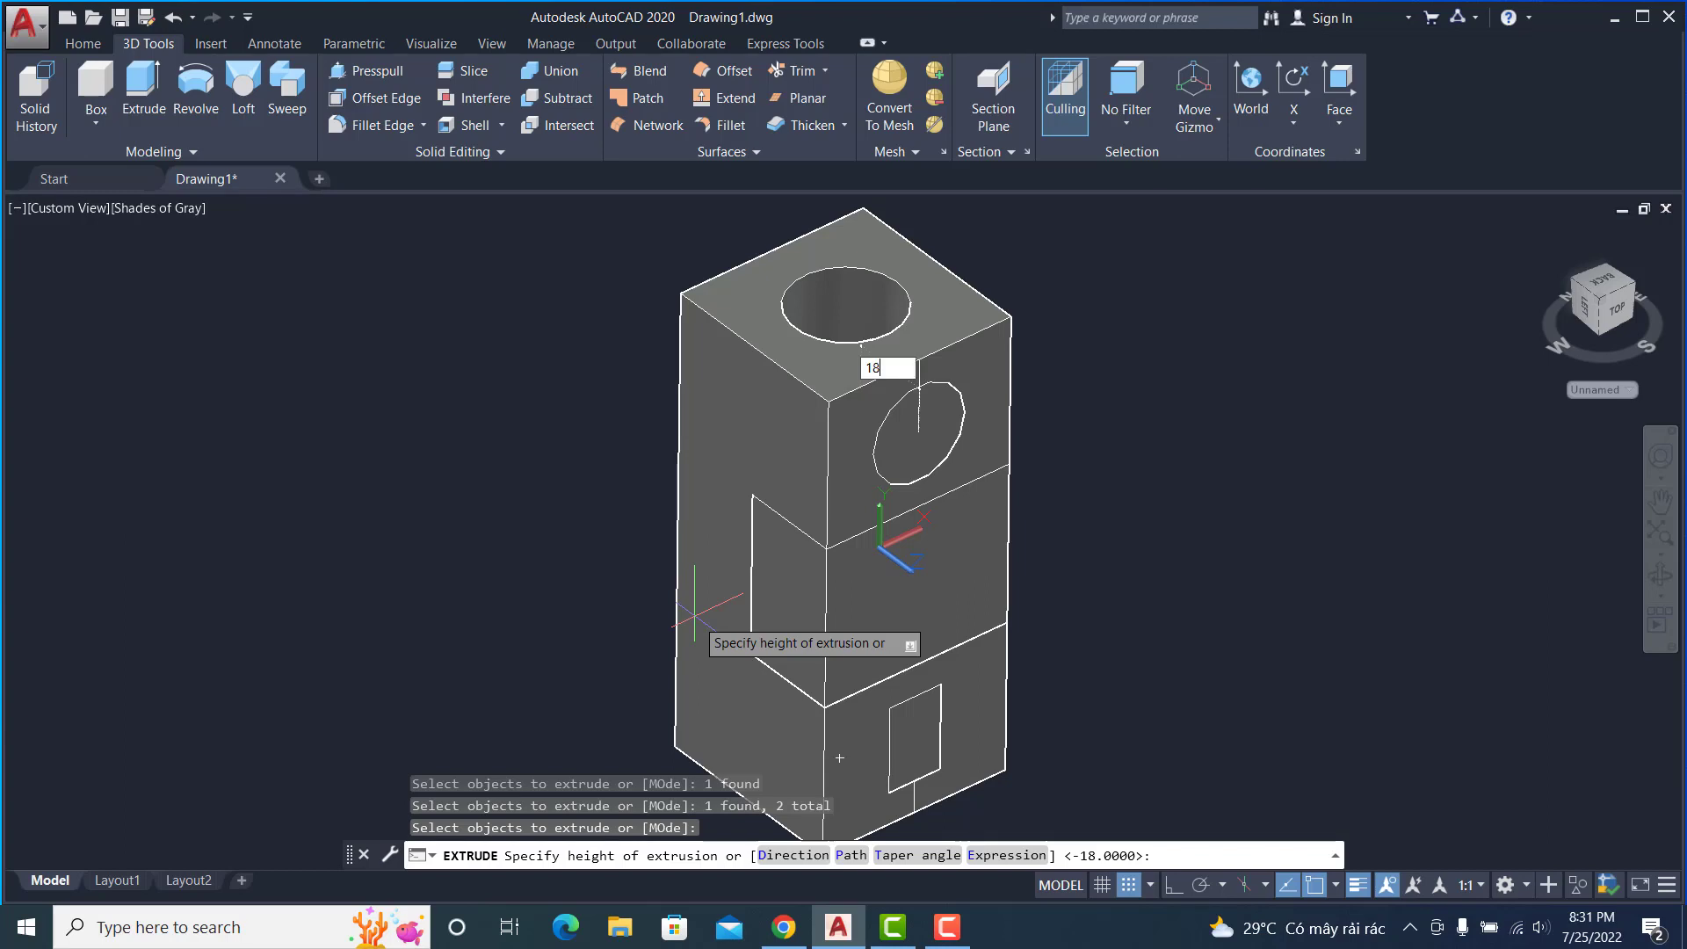
pyautogui.press('Return')
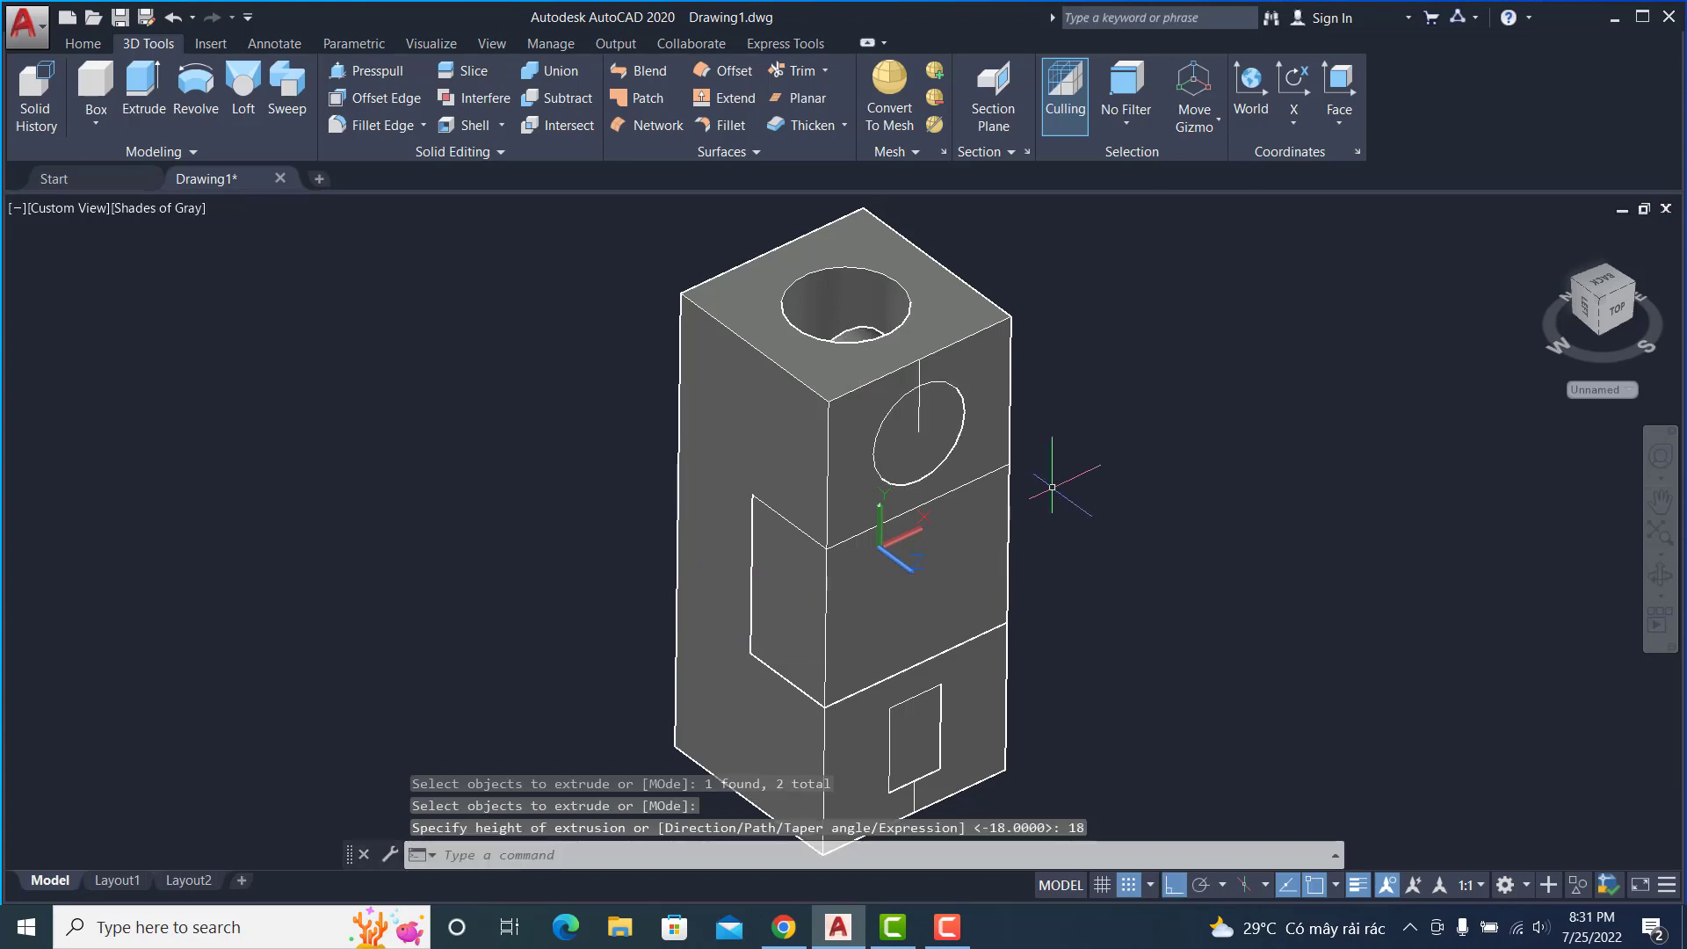
pyautogui.moveTo(1052, 486); pyautogui.dragTo(1080, 423, button='middle')
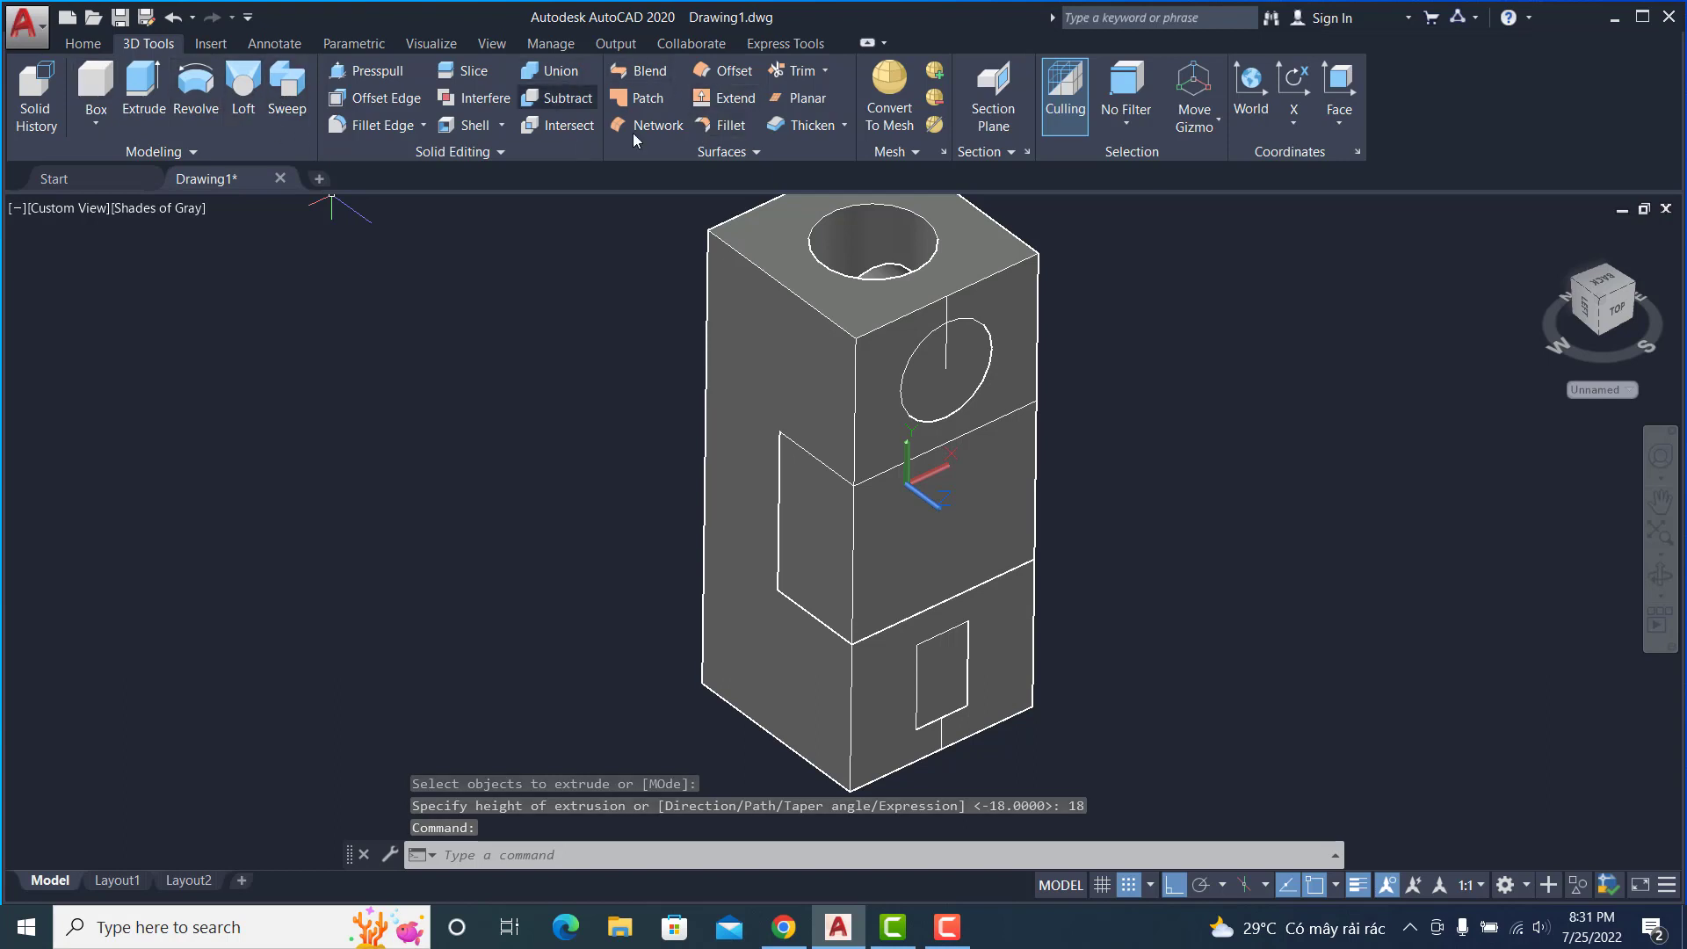
# Step: Begin a subtraction from the block, then undo and cancel it
pyautogui.click(555, 101)
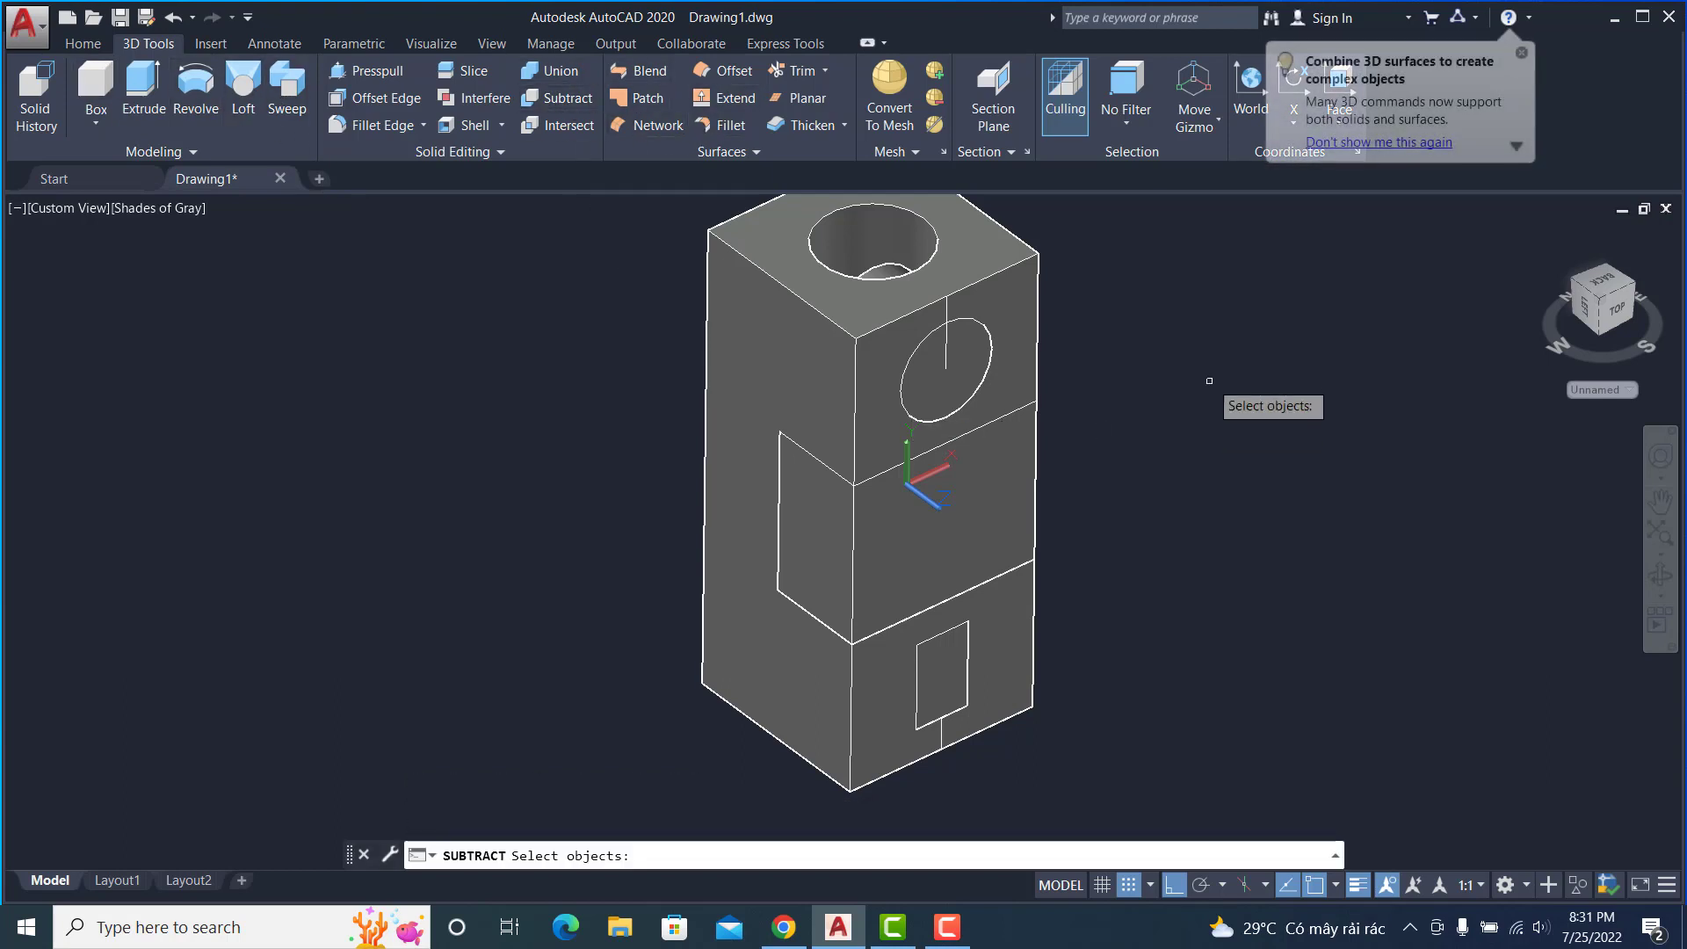
pyautogui.click(1019, 319)
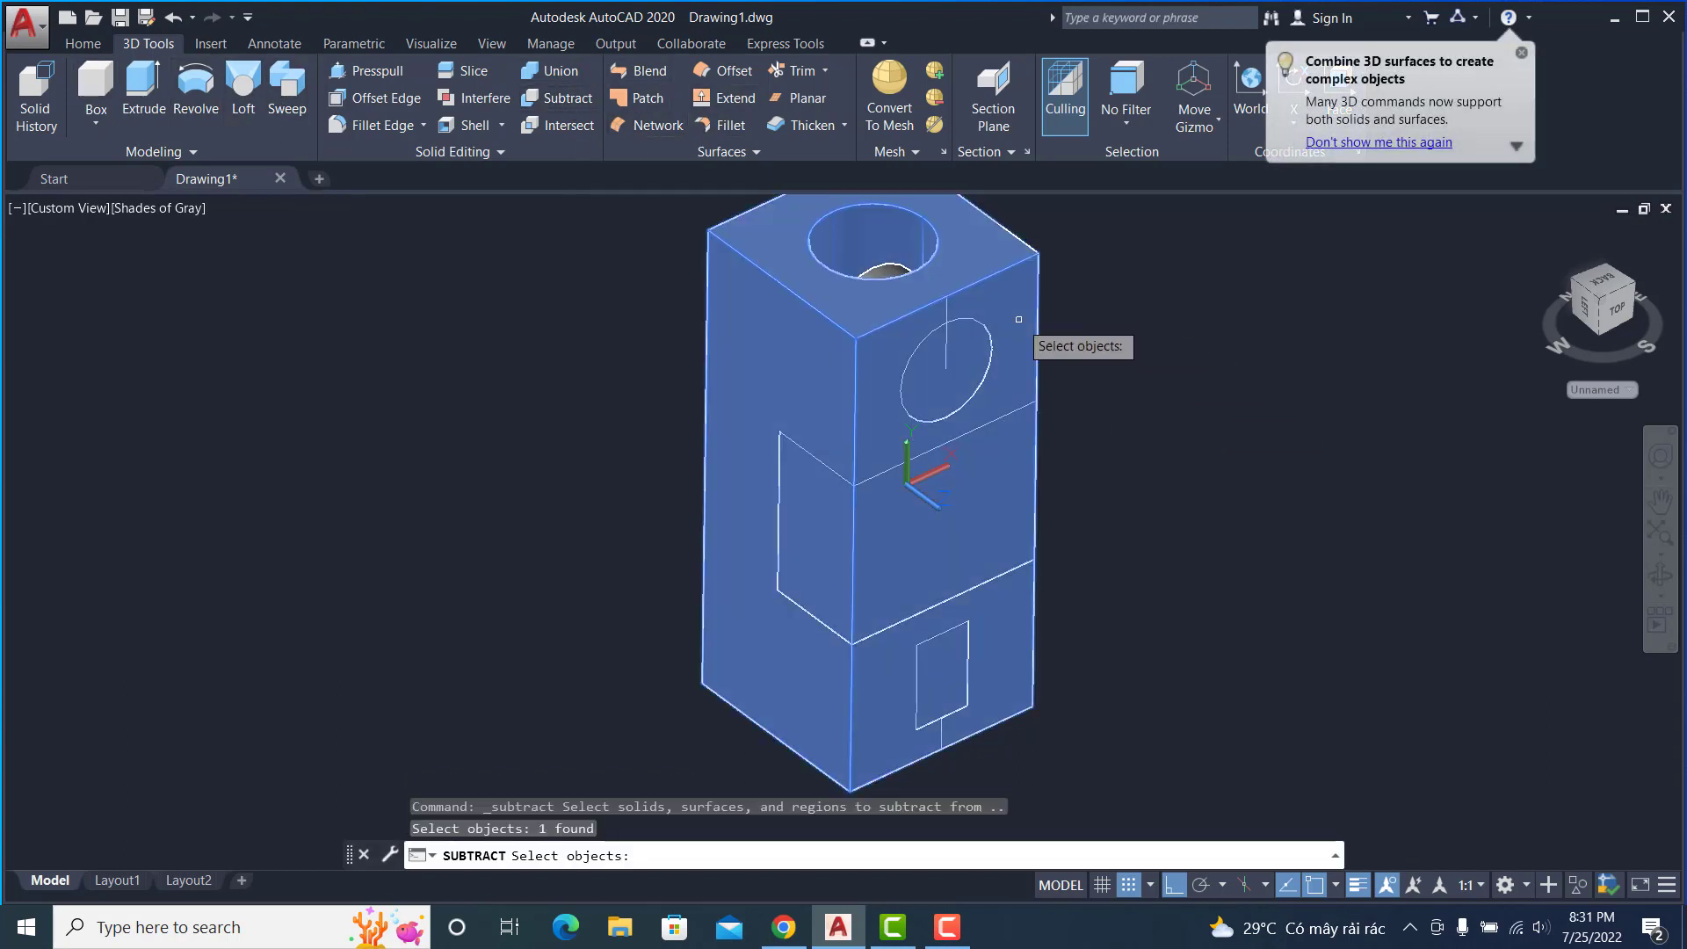
pyautogui.click(957, 350)
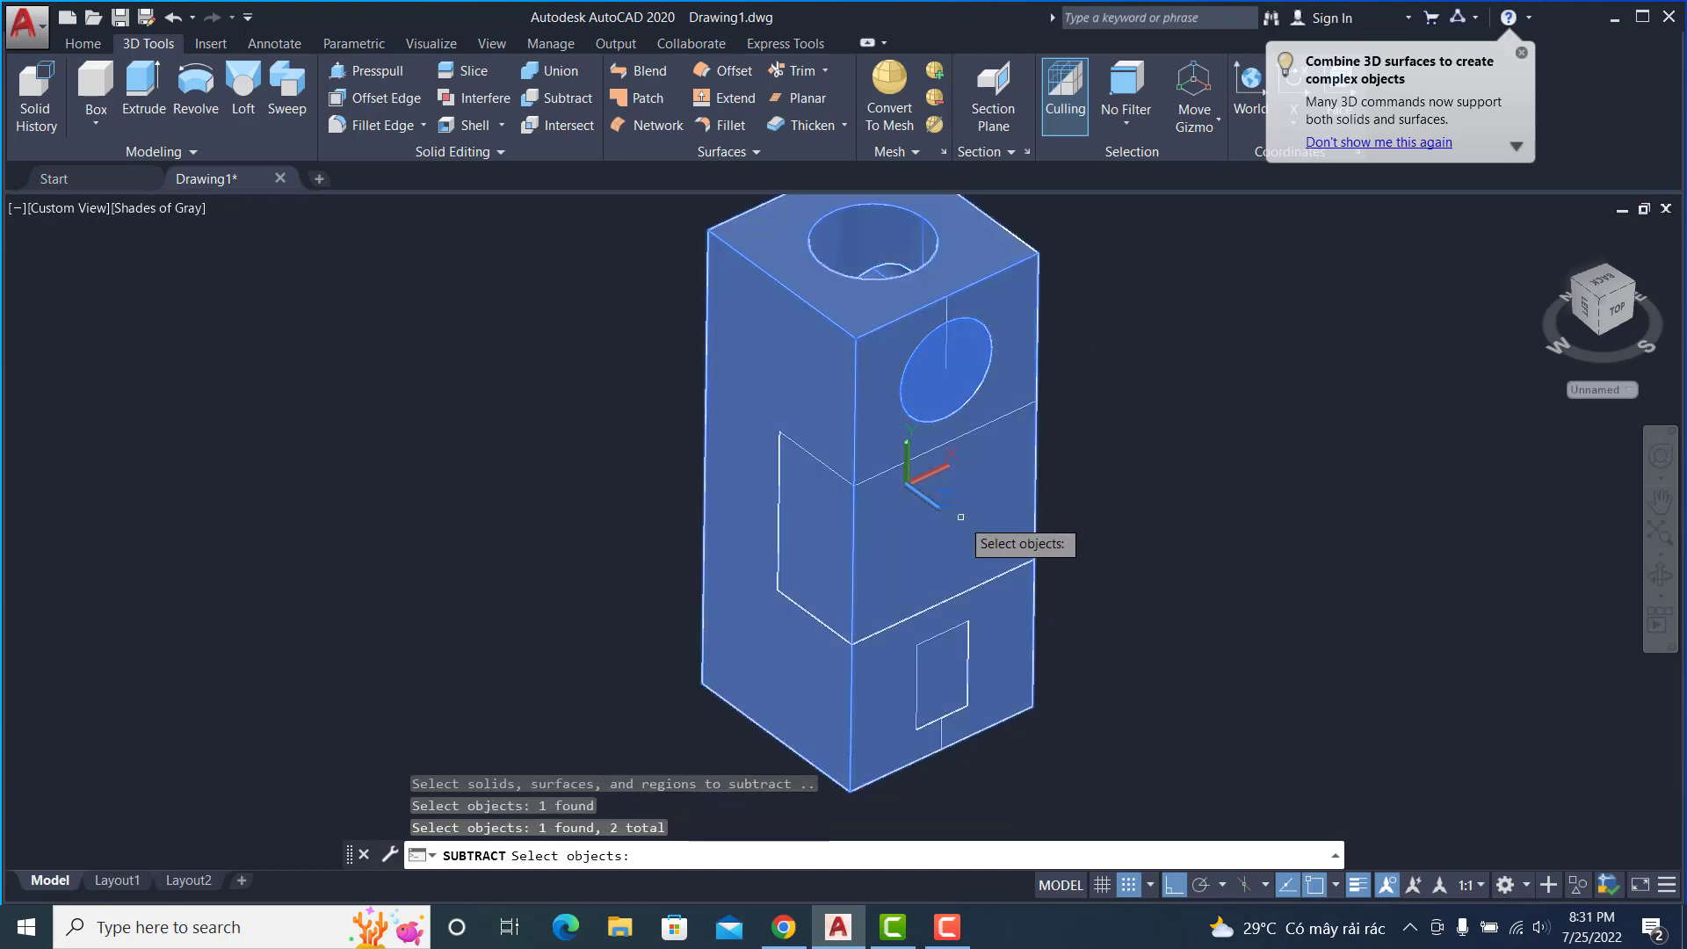
pyautogui.click(957, 508)
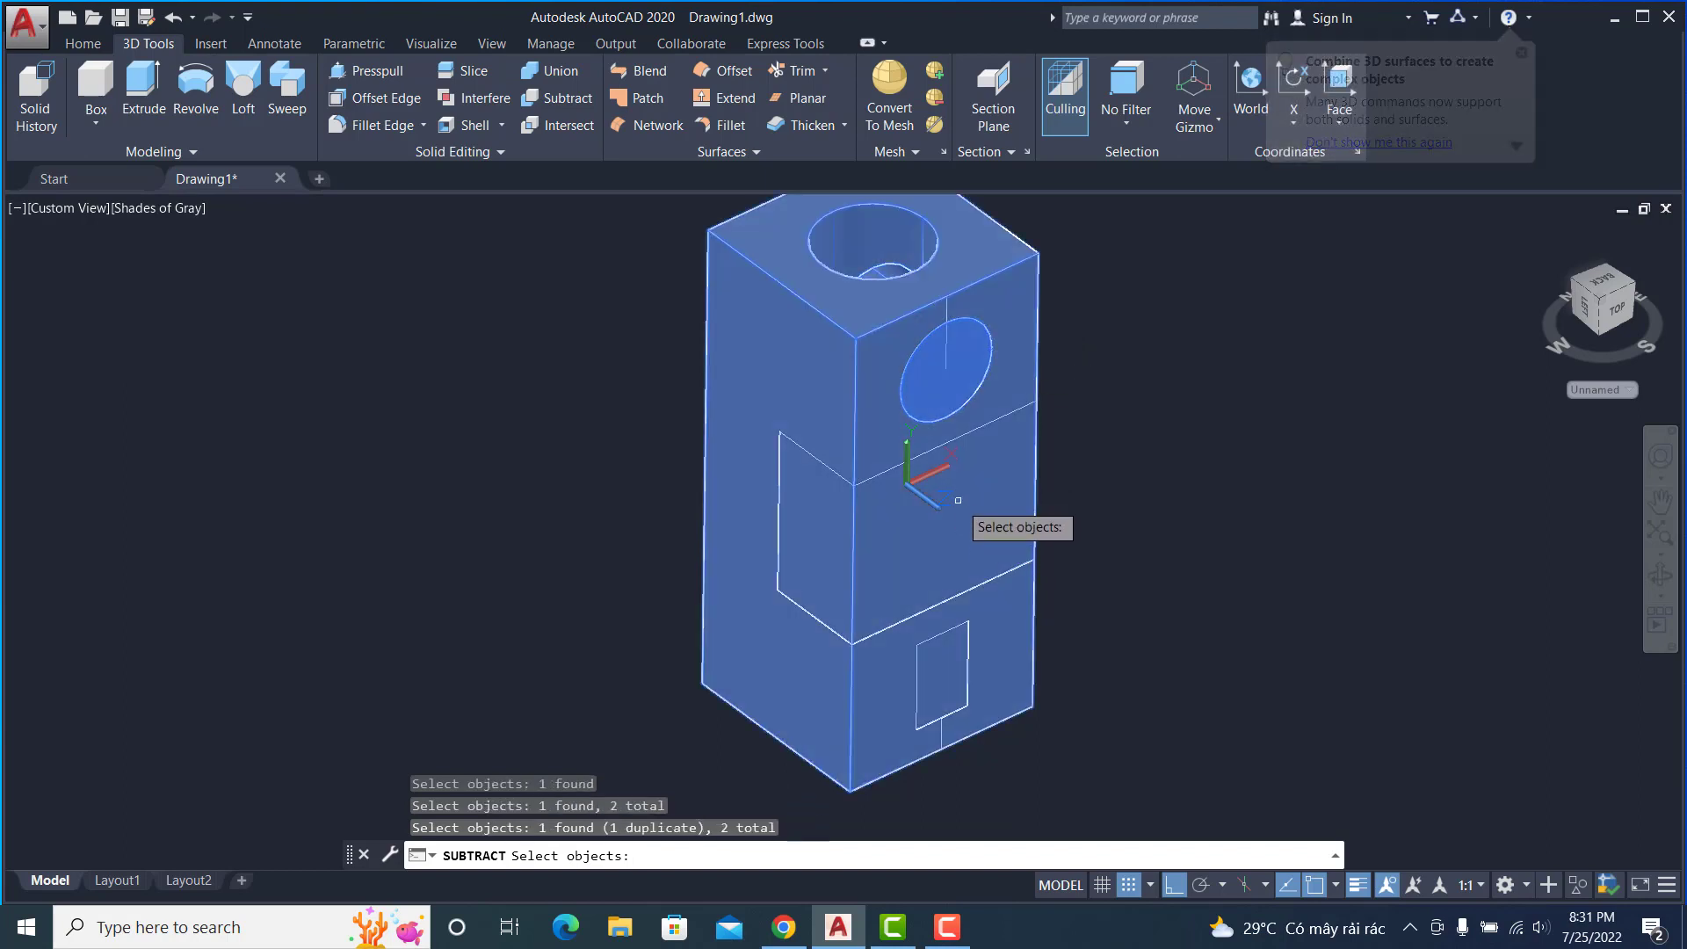
pyautogui.hotkey('ctrl', 'z')
pyautogui.press('Escape')
pyautogui.press('Escape')
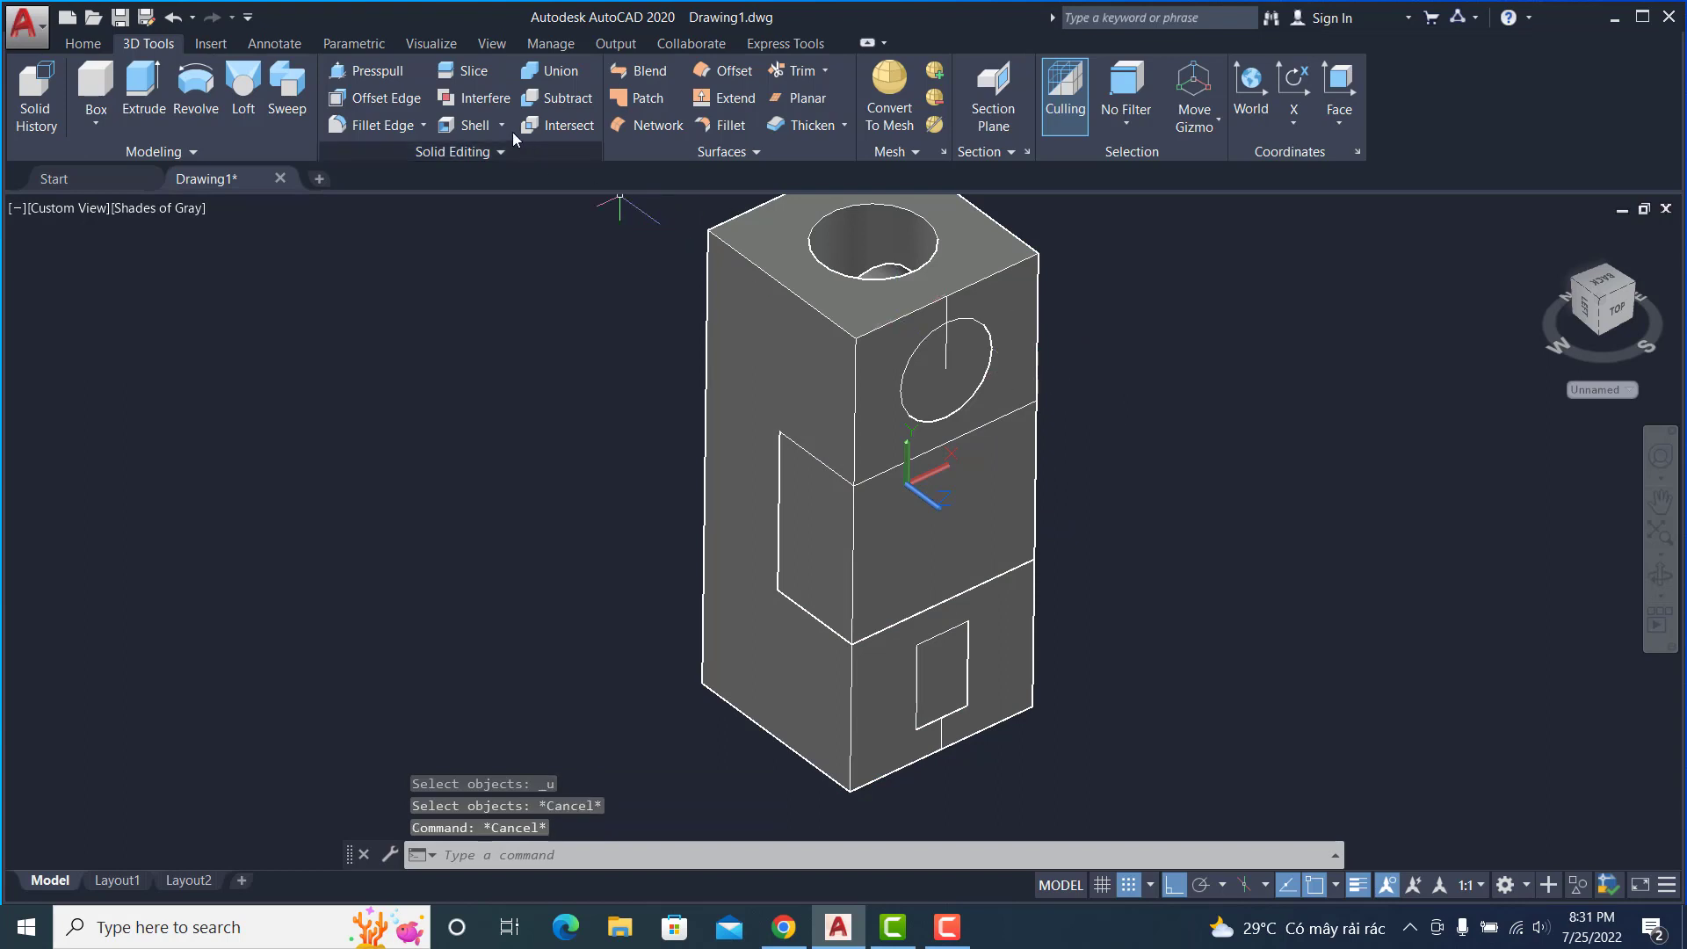
# Step: Subtract the cylinder, small box and middle L-shaped solid from the block
pyautogui.click(543, 101)
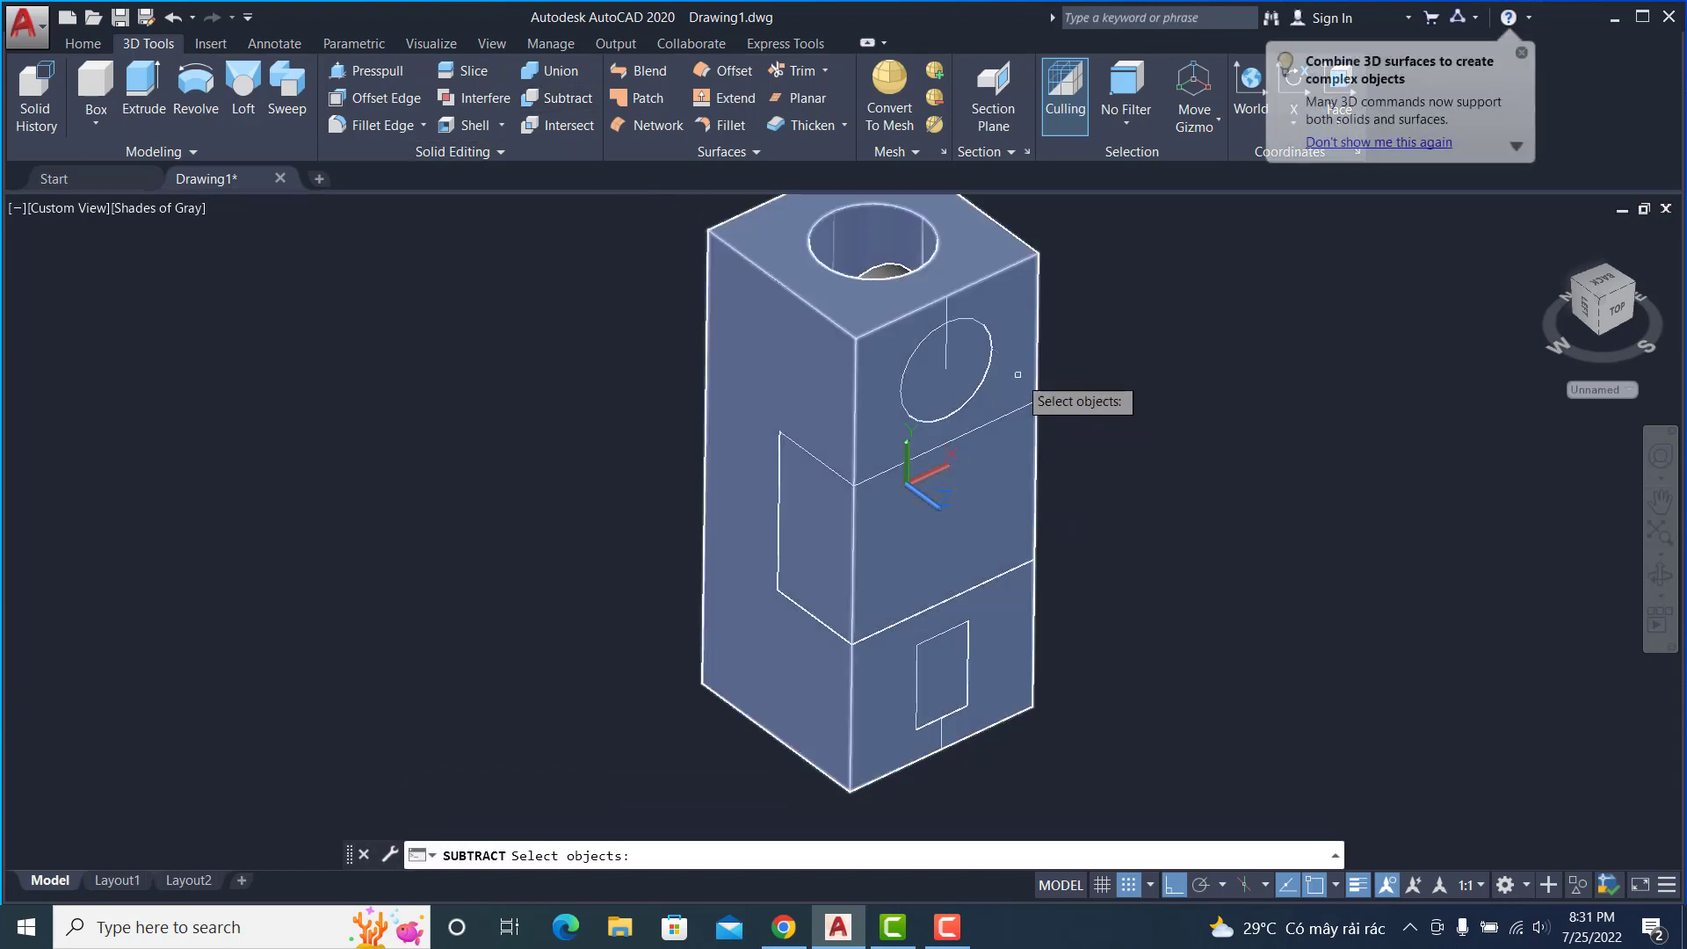
pyautogui.click(1018, 374)
pyautogui.press('Return')
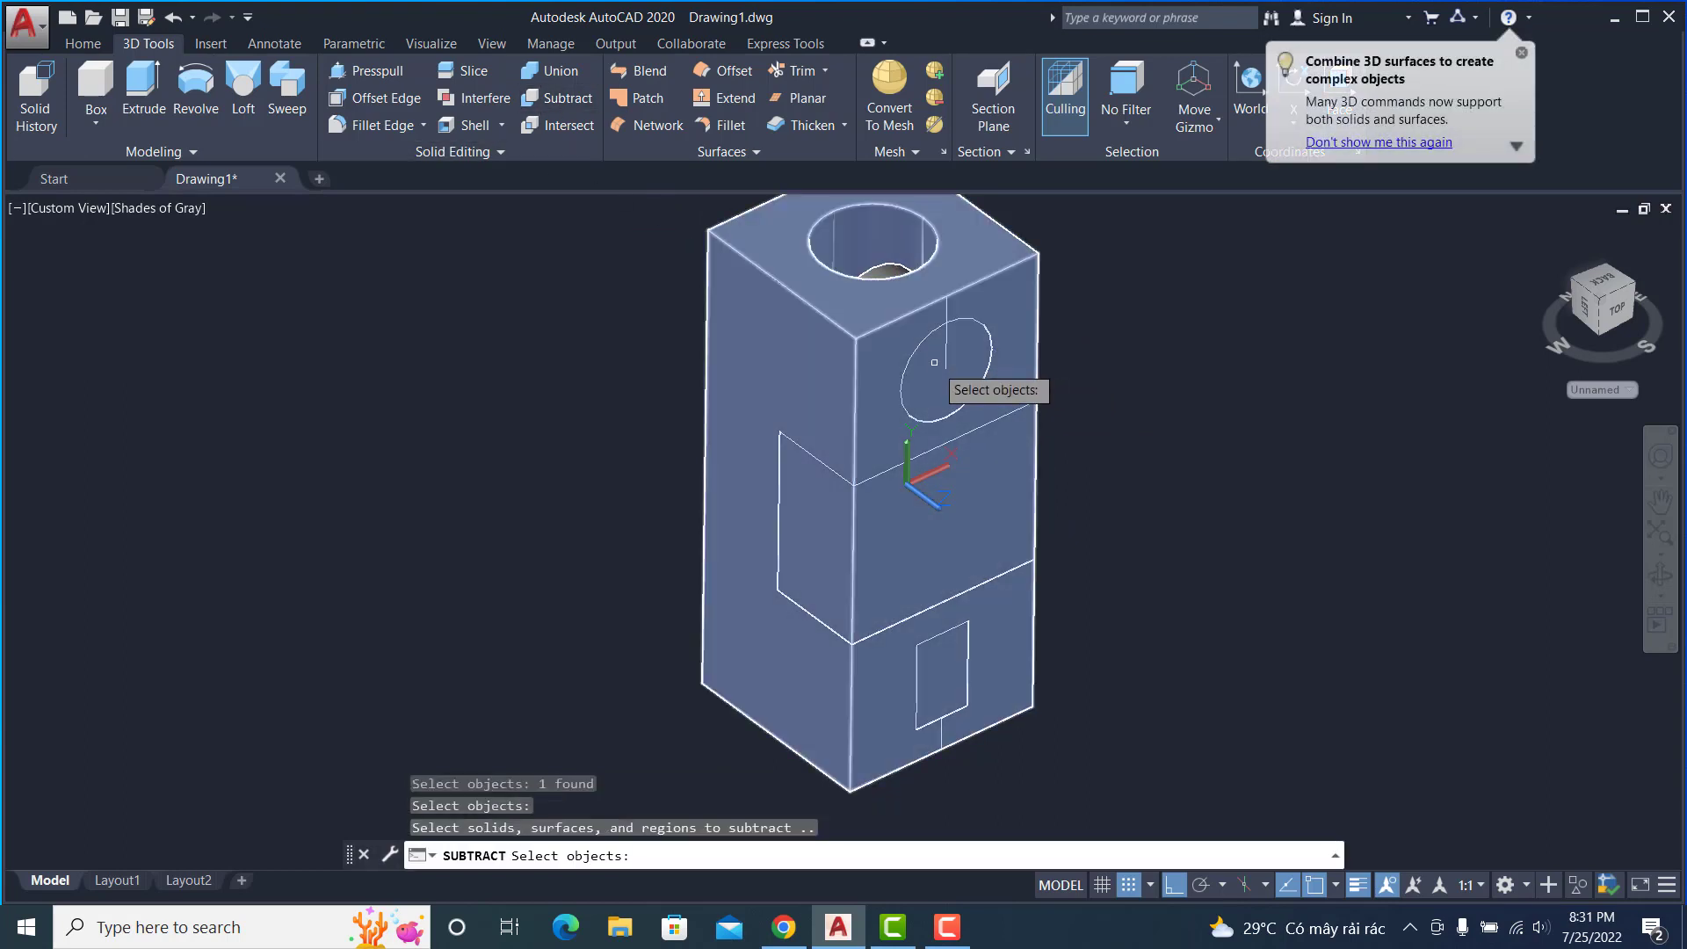
pyautogui.click(953, 378)
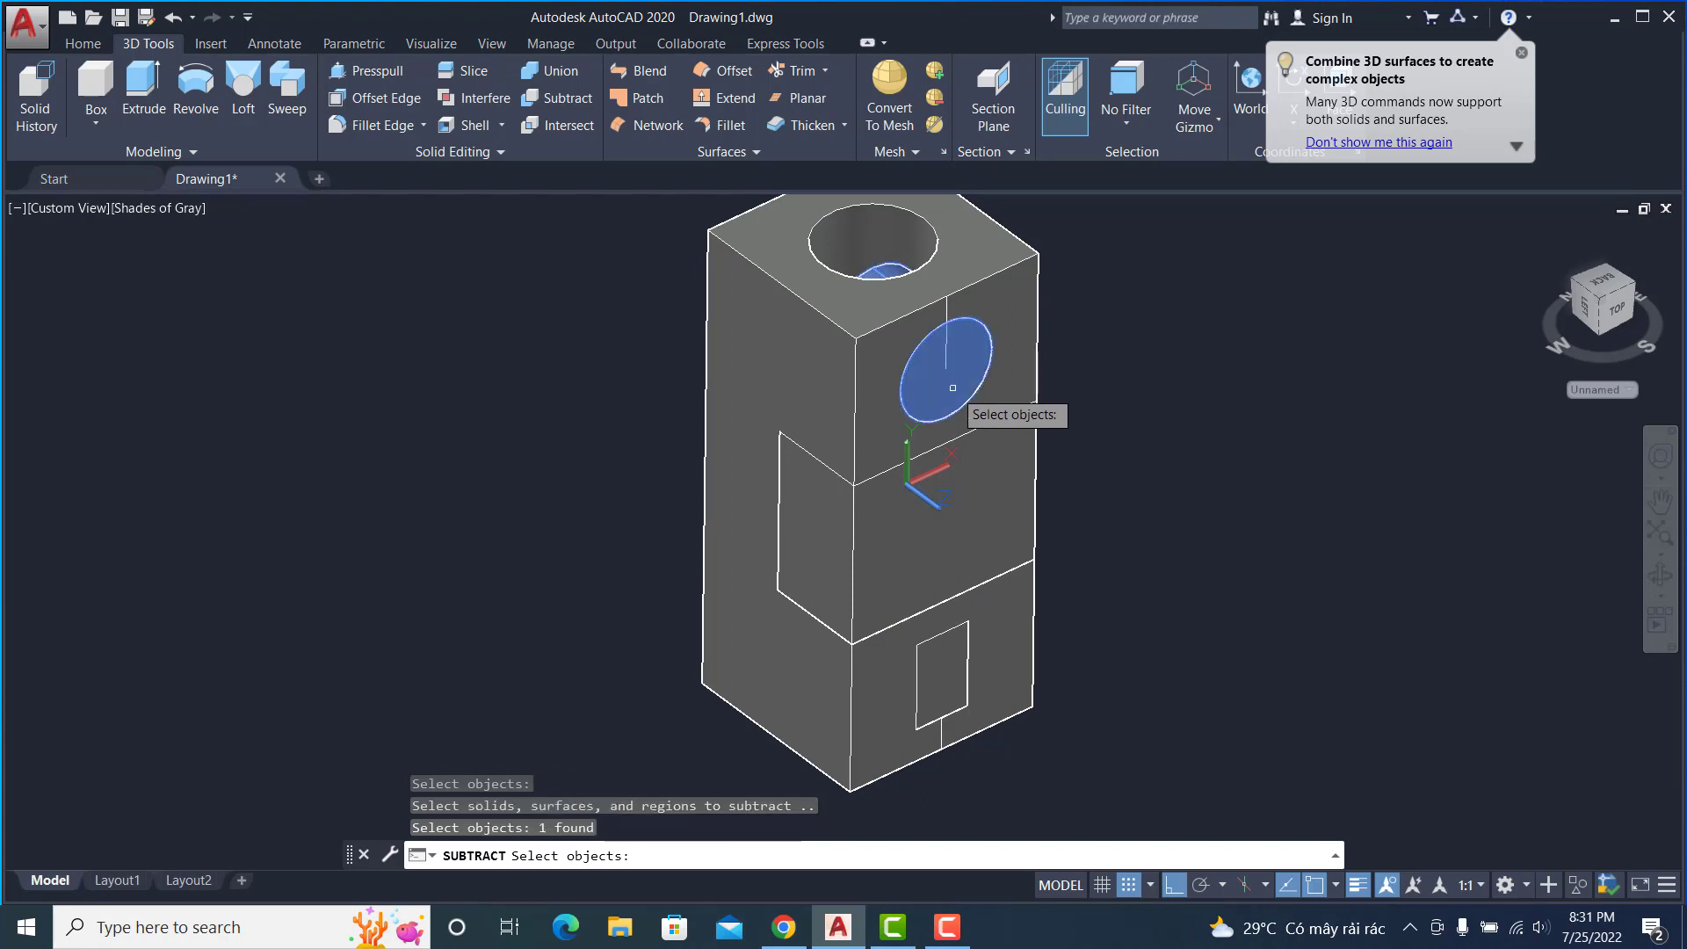
pyautogui.click(920, 643)
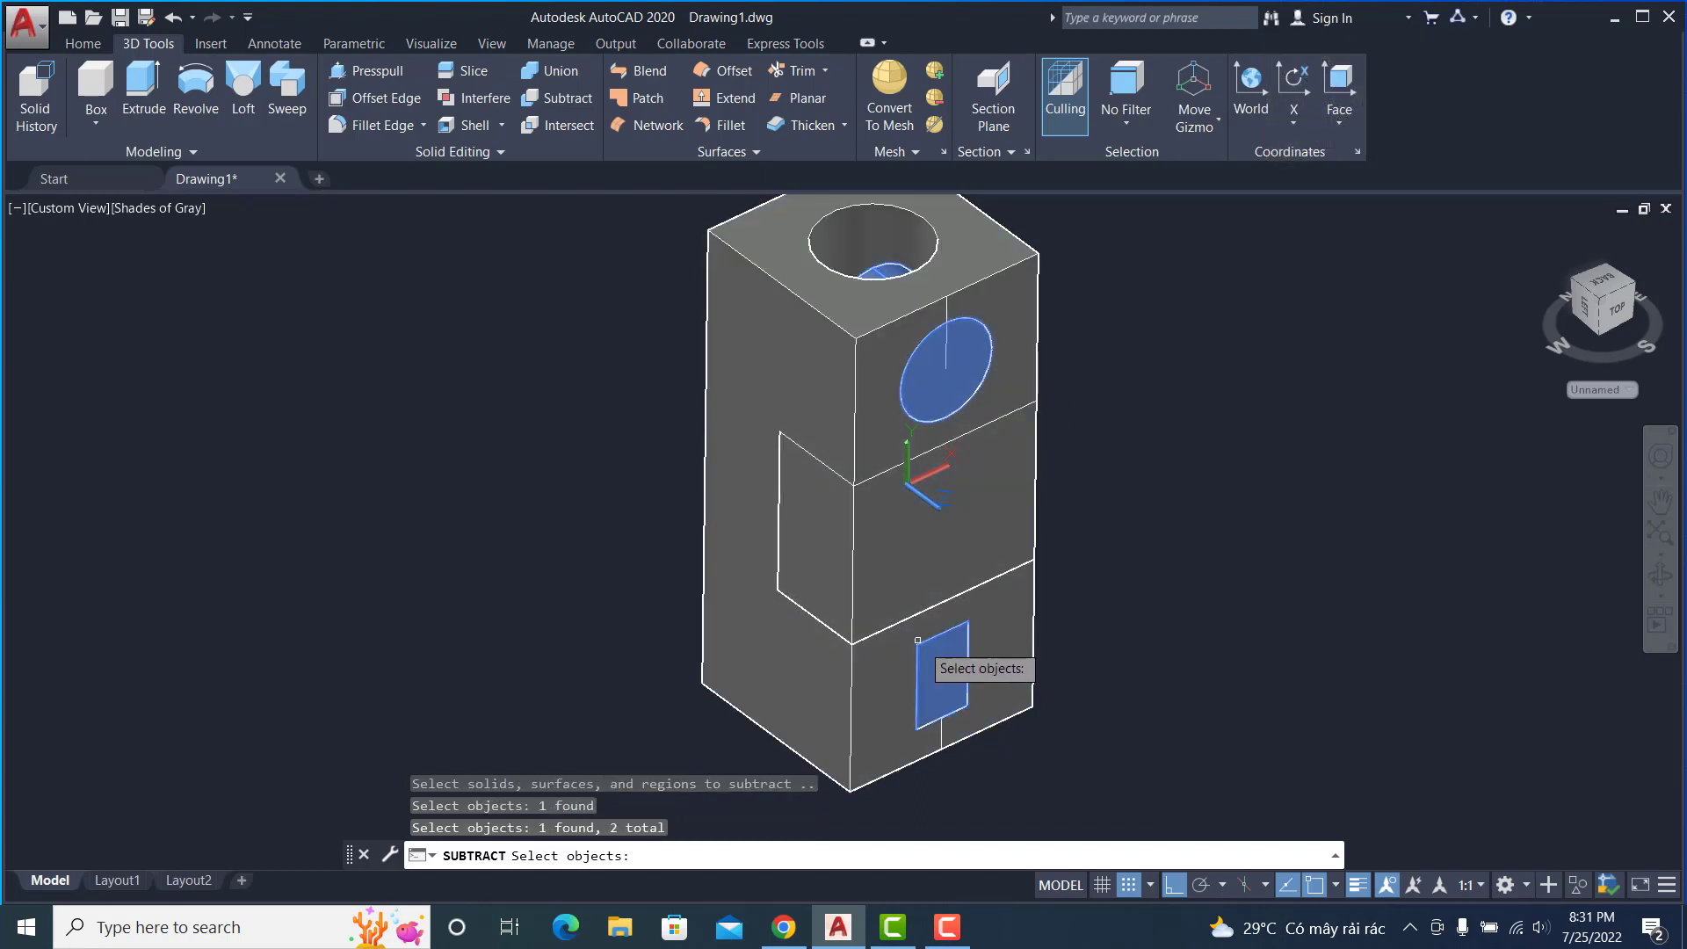
pyautogui.click(864, 619)
pyautogui.press('Return')
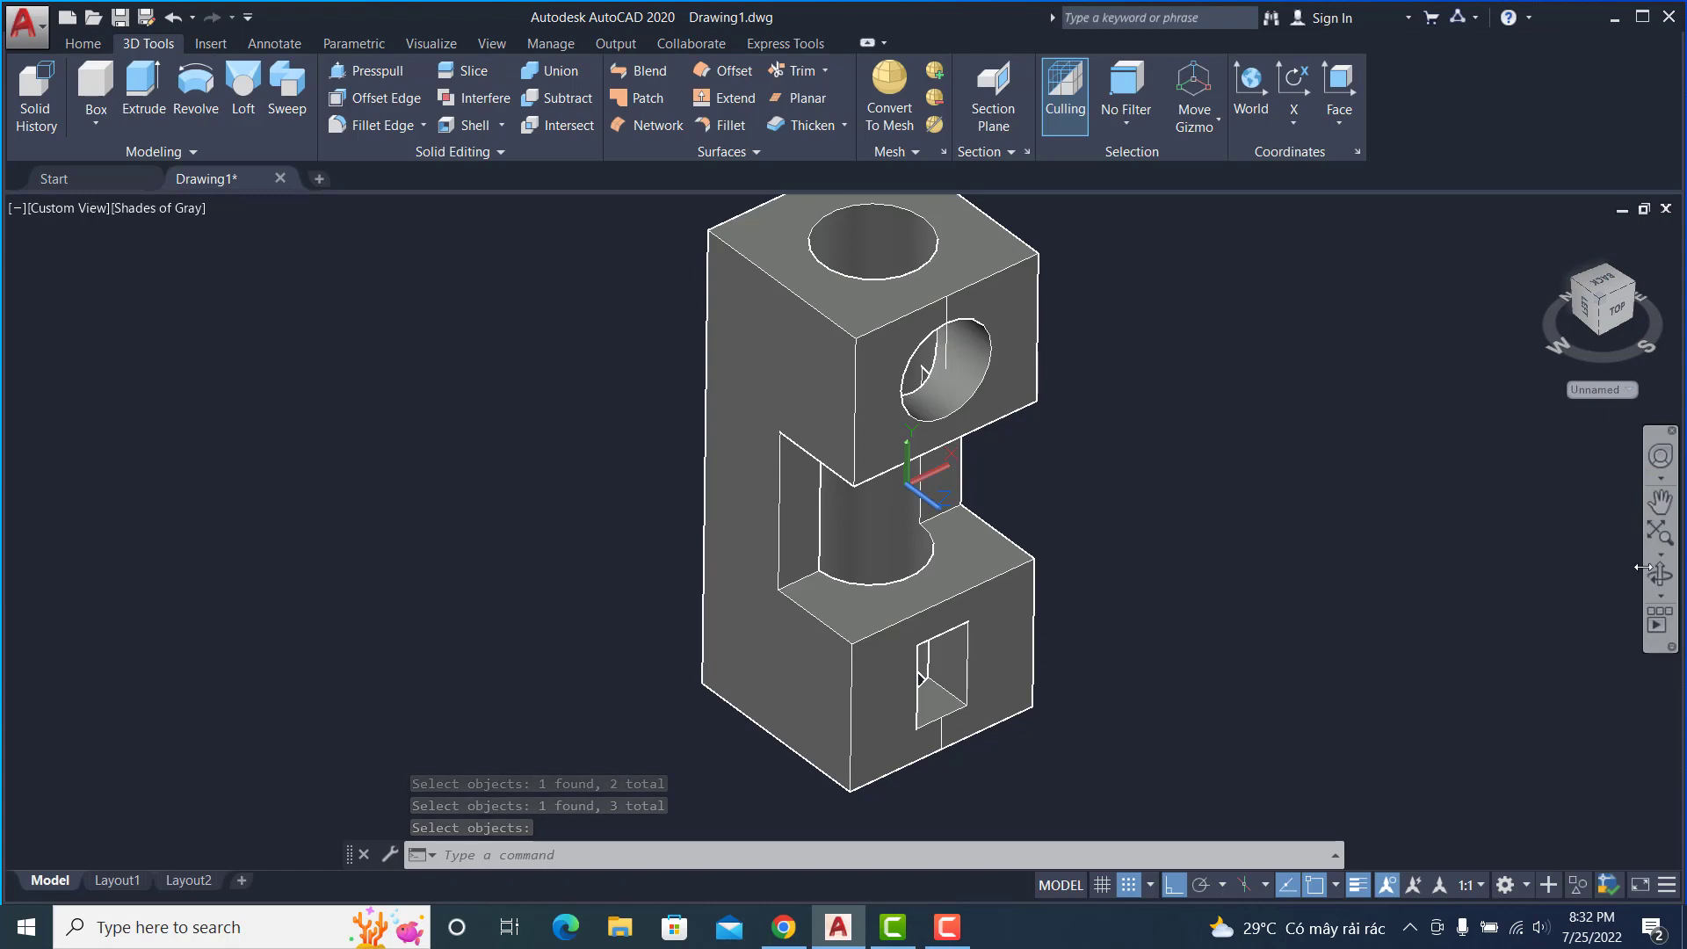
pyautogui.moveTo(1611, 330)
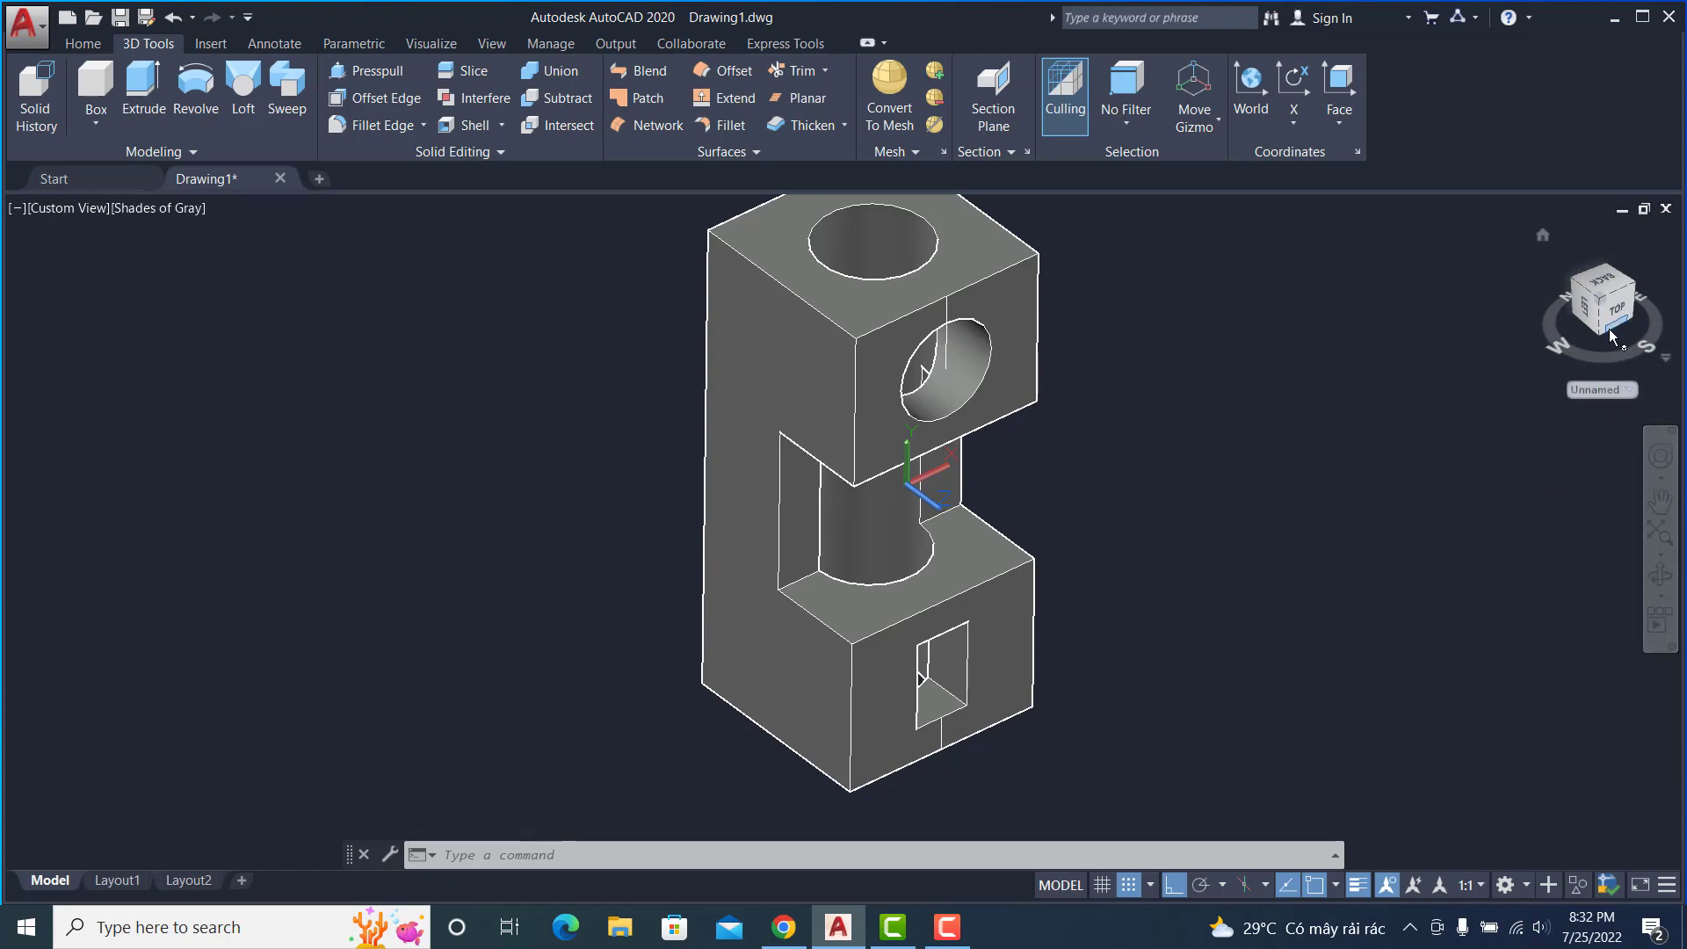
# Step: Orbit the block to lie down and delete the stray solid near the top hole
pyautogui.moveTo(1615, 321)
pyautogui.mouseDown()
pyautogui.moveTo(1679, 866)
pyautogui.moveTo(1536, 856)
pyautogui.moveTo(1500, 818)
pyautogui.mouseUp()
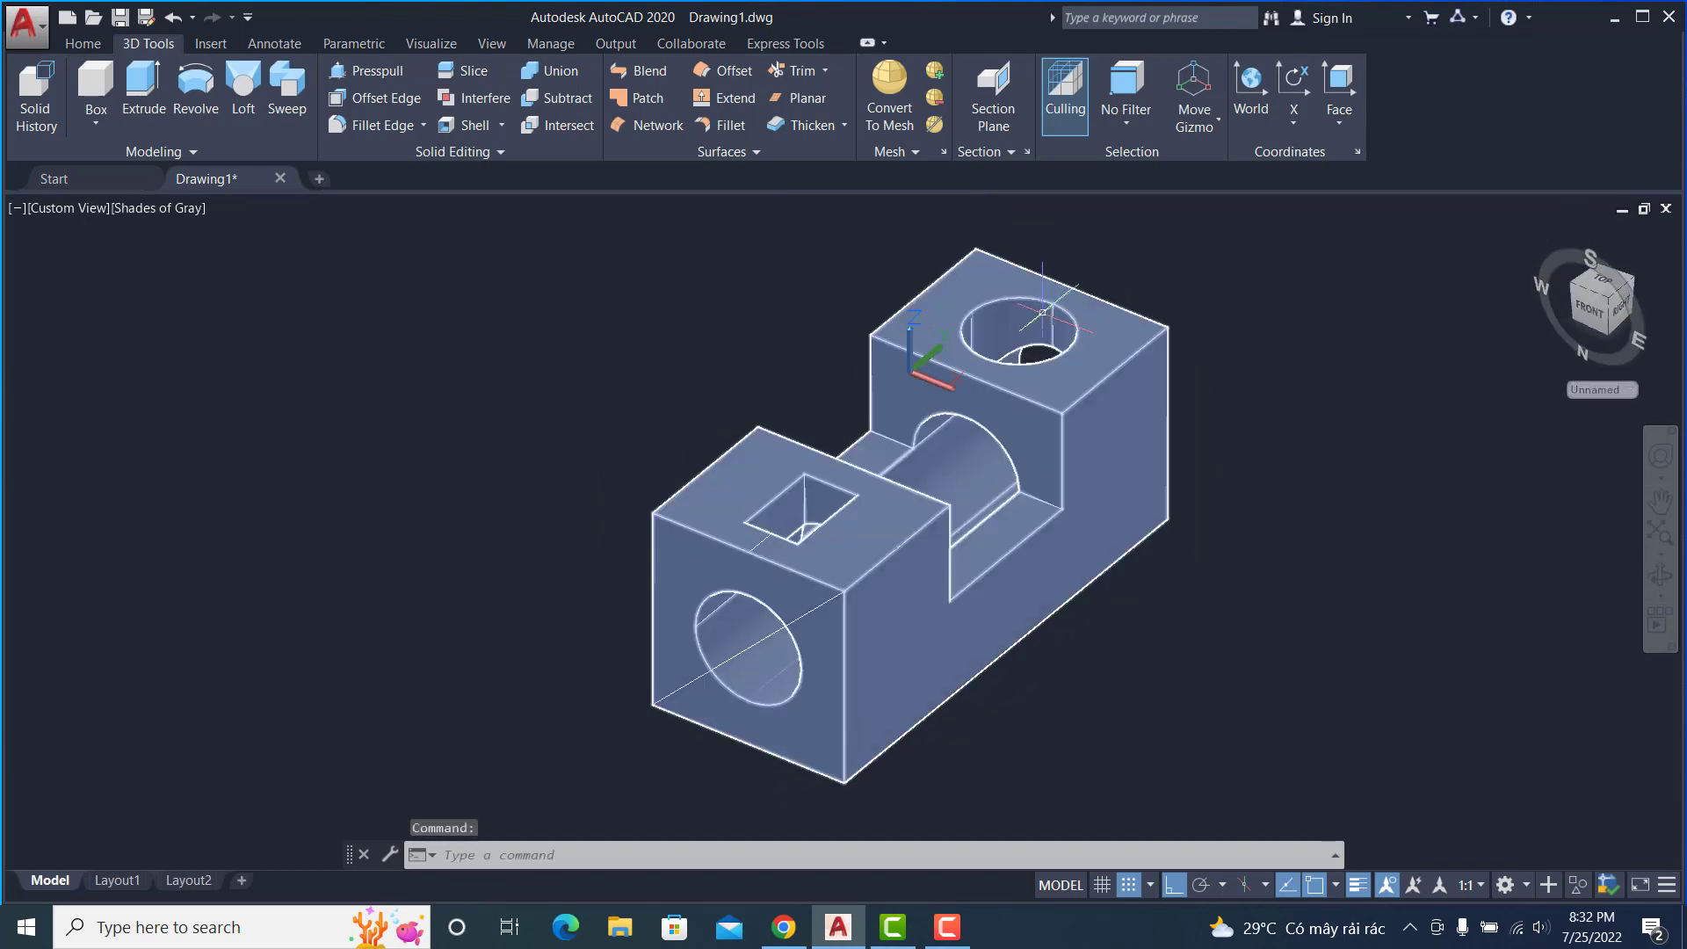
pyautogui.click(1033, 314)
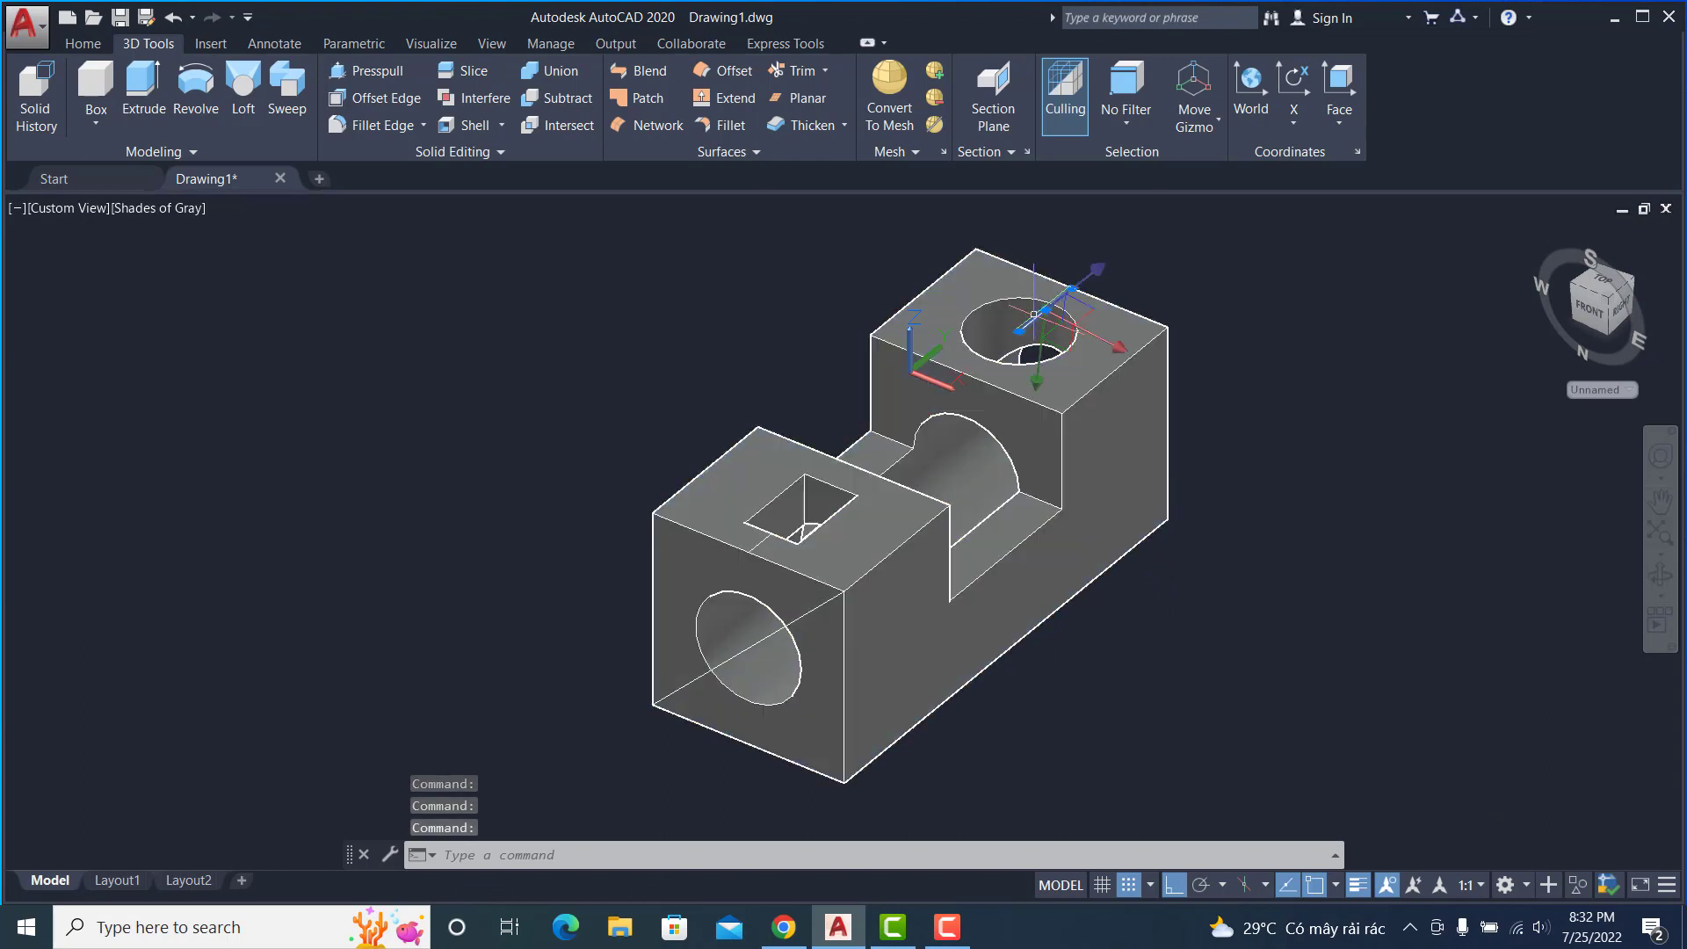
pyautogui.click(1042, 305)
pyautogui.press('Delete')
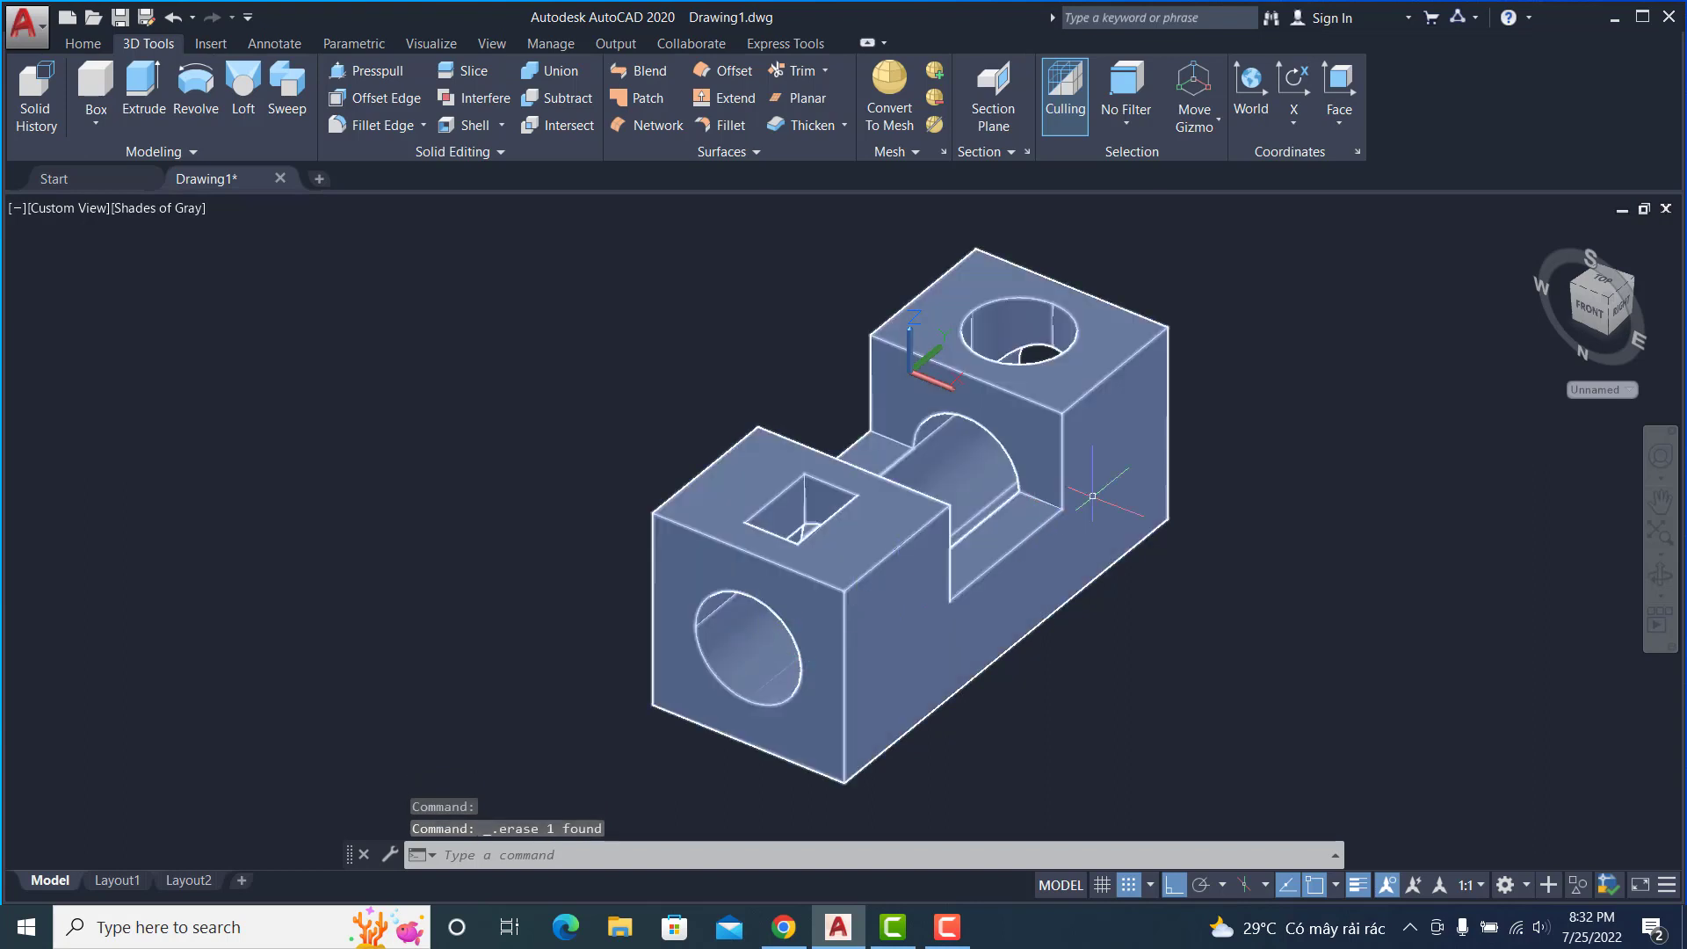
# Step: Switch to the front view, then orbit back to an isometric view
pyautogui.click(1595, 314)
pyautogui.click(1598, 303)
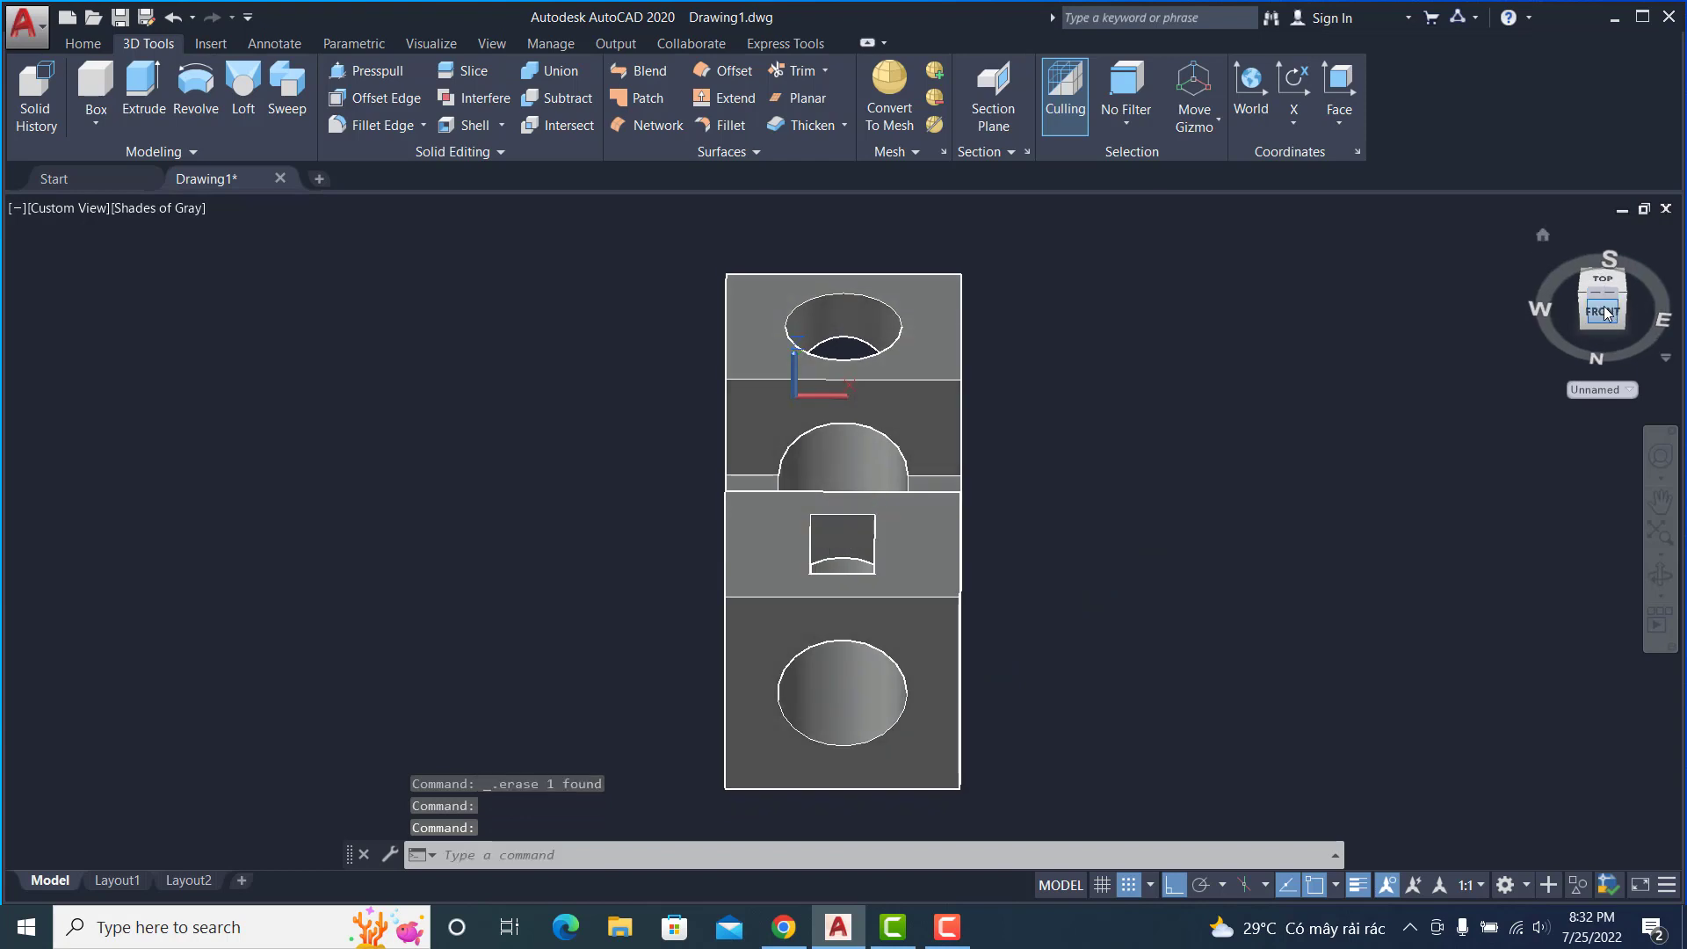
pyautogui.moveTo(1600, 279); pyautogui.dragTo(1383, 377)
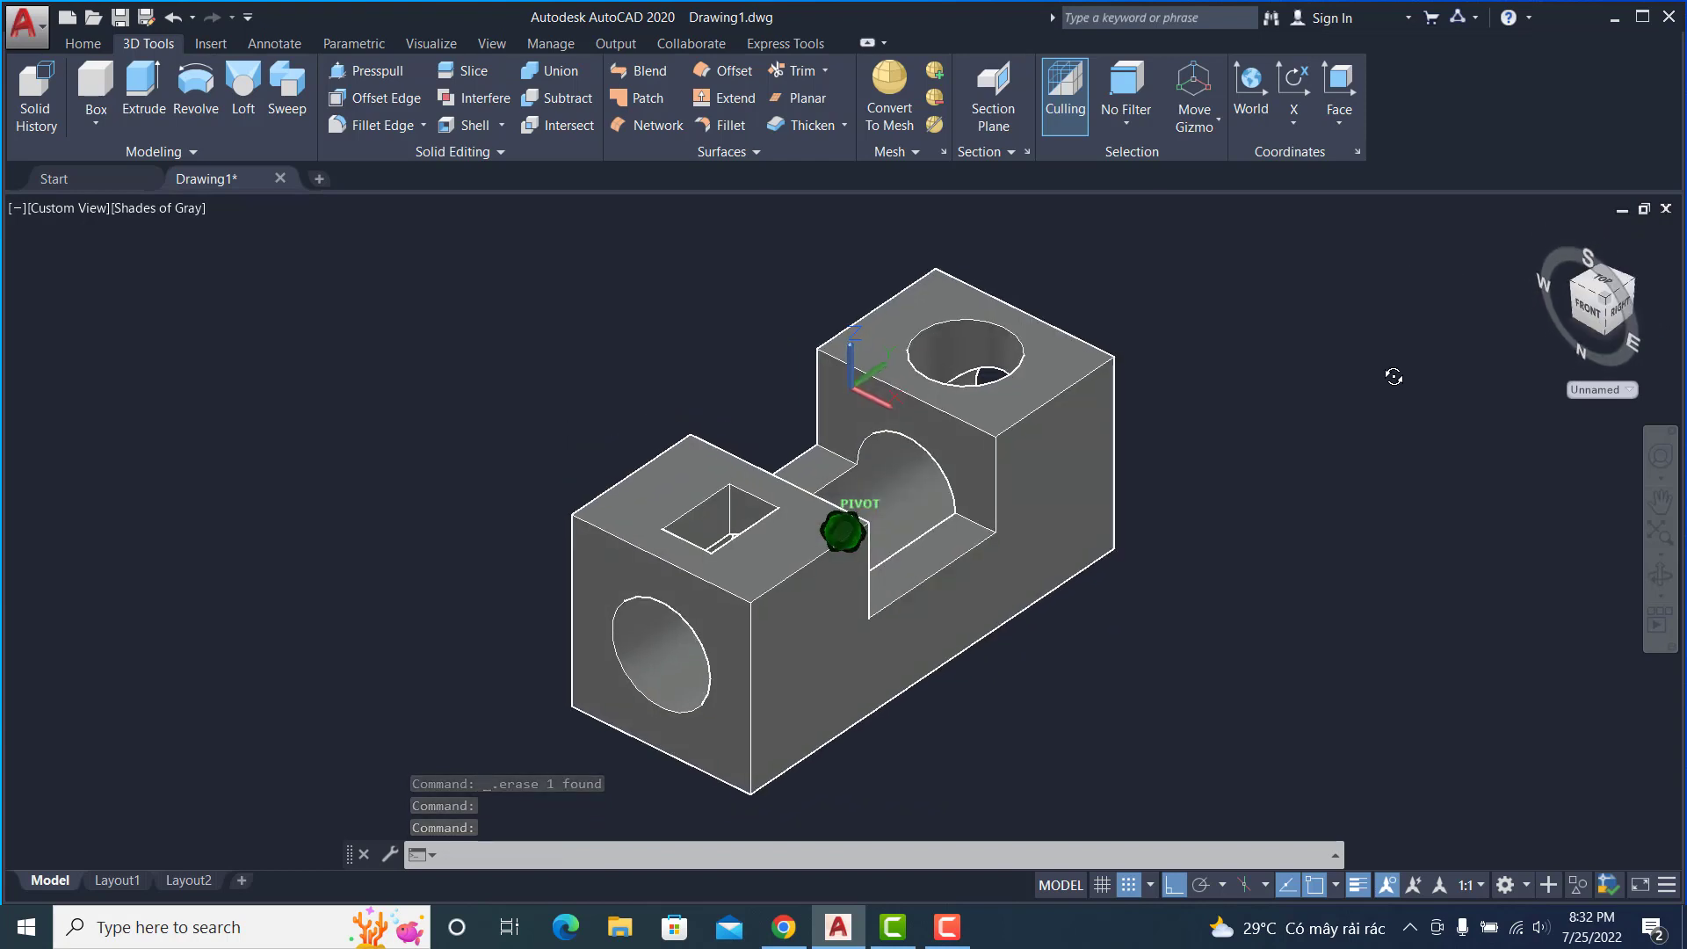
pyautogui.moveTo(1383, 377); pyautogui.dragTo(1416, 373)
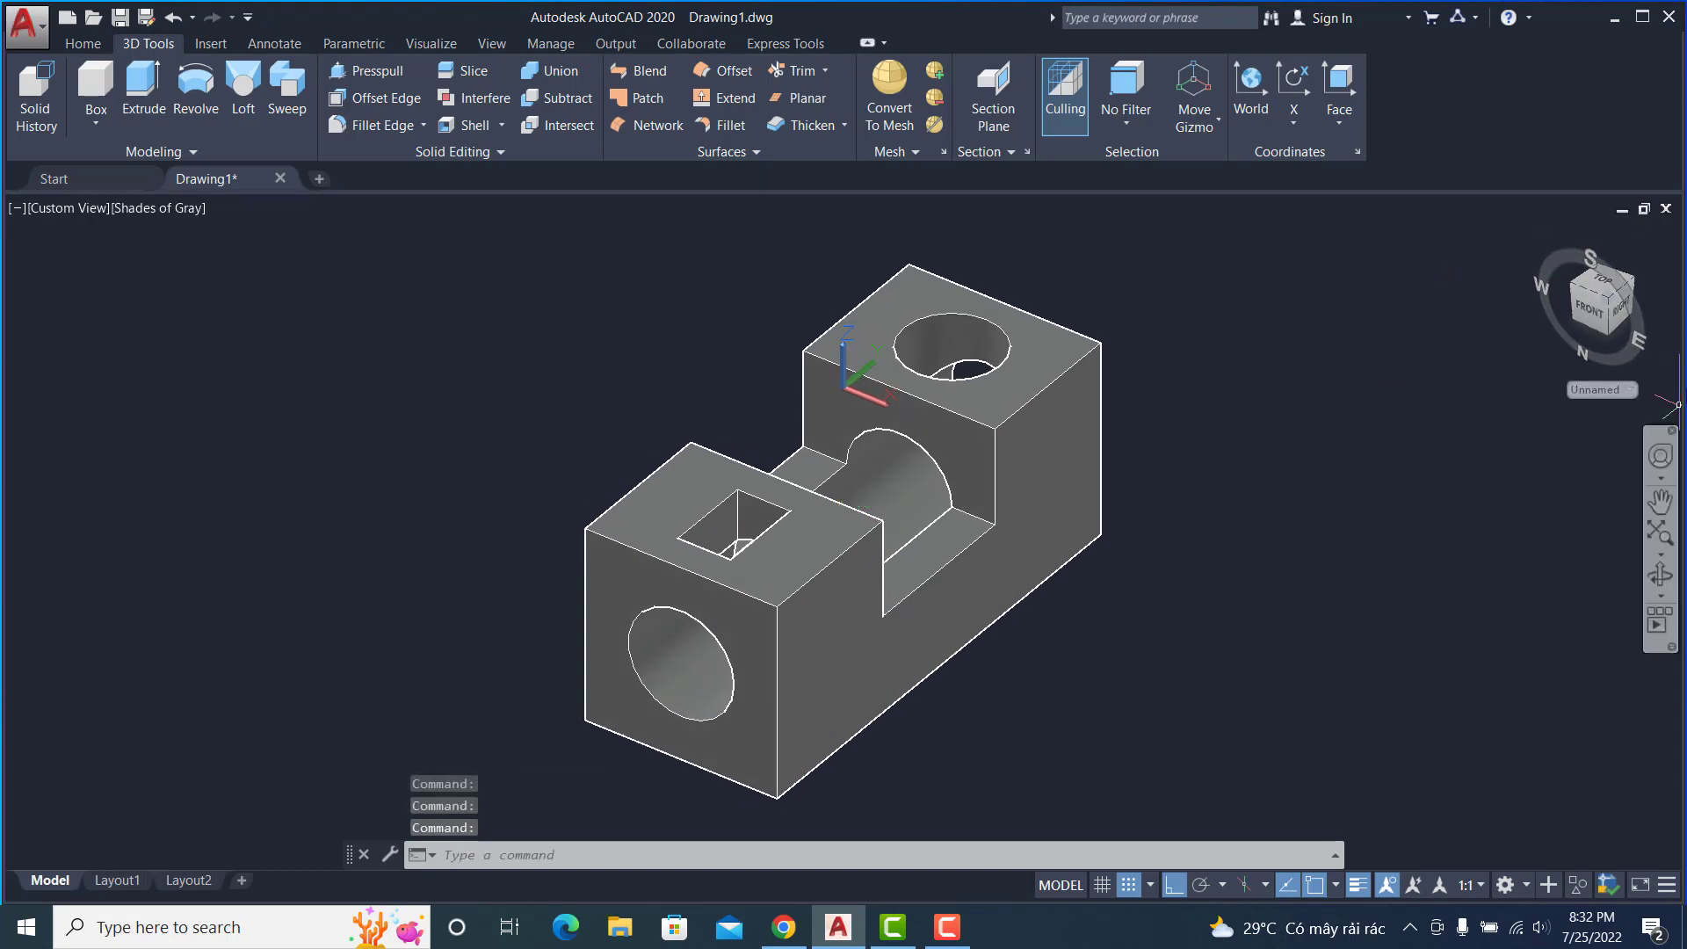